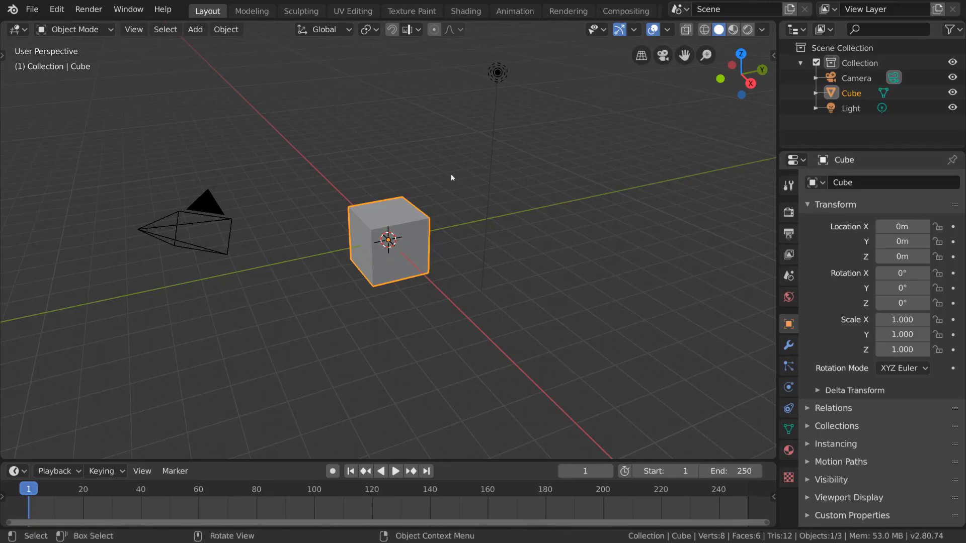
Step: Select the cube, clear the selection, select every object in the scene, and deselect them all
click(491, 144)
click(397, 208)
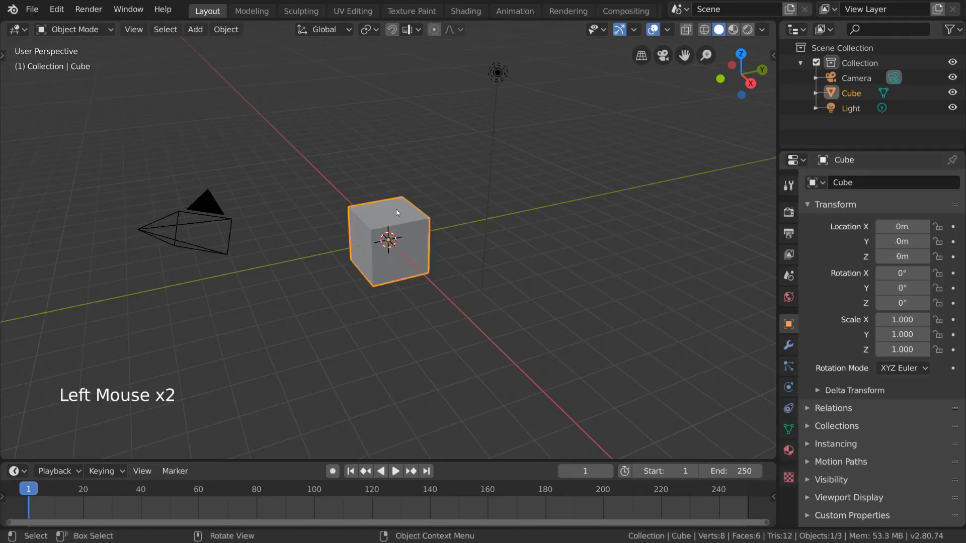
click(320, 185)
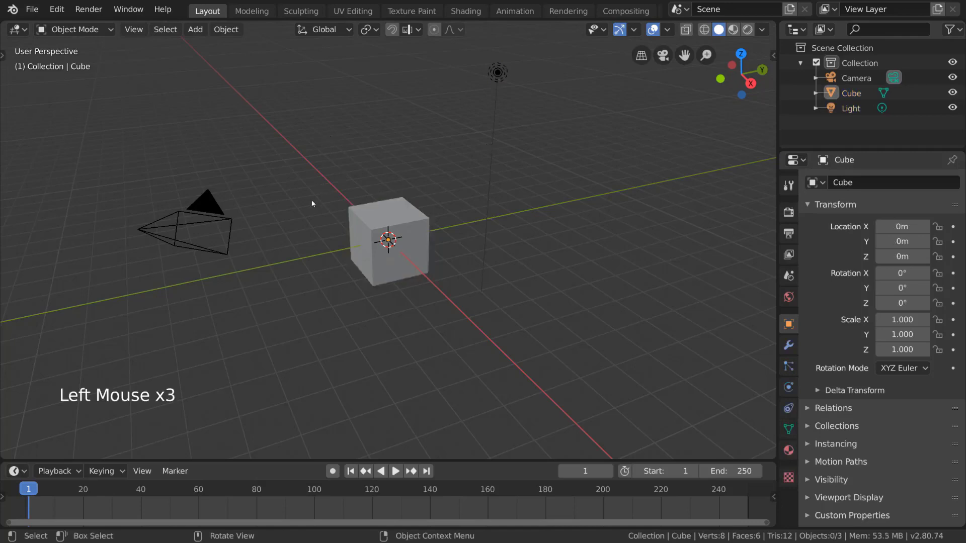
key(a)
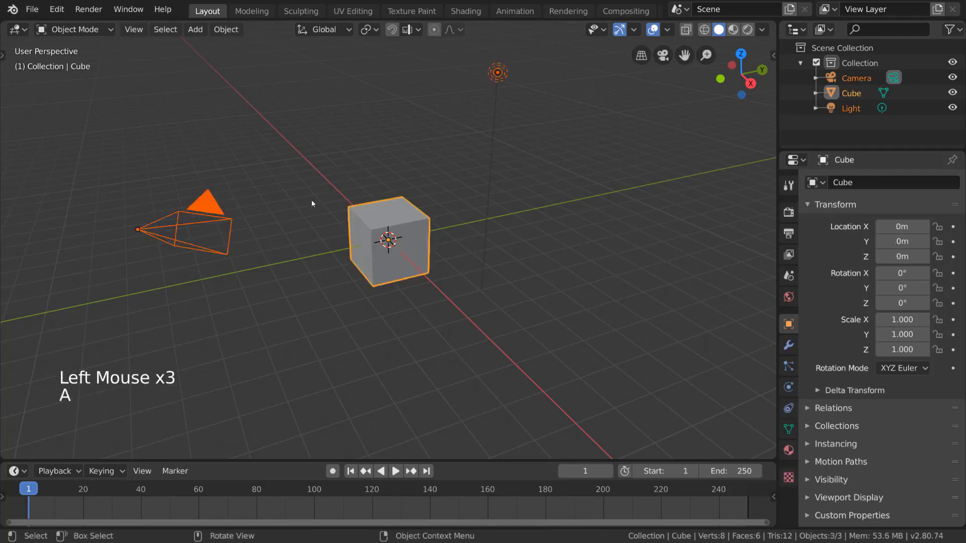
key(alt+a)
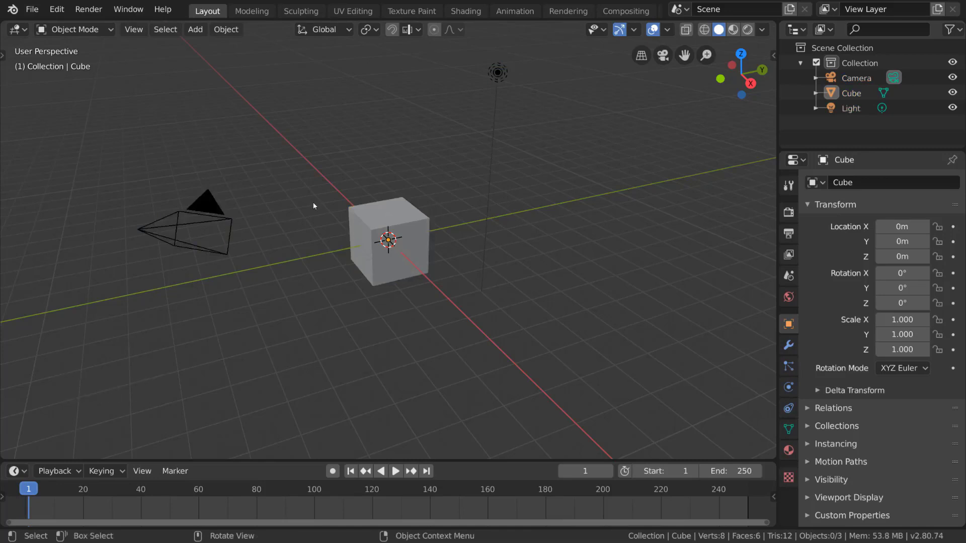
Step: Set Select With to Right in the keymap preferences, close the preferences, and select the cube
click(57, 9)
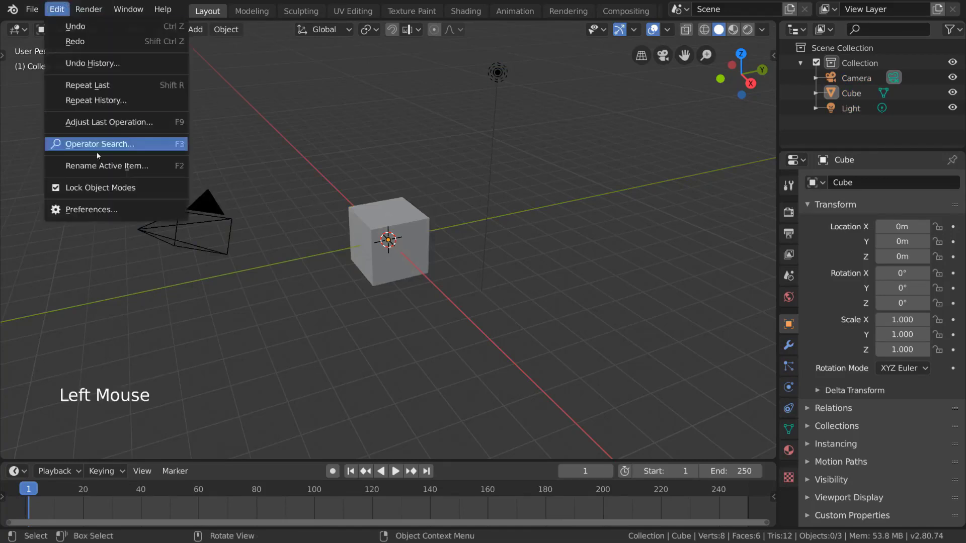
click(110, 212)
click(231, 91)
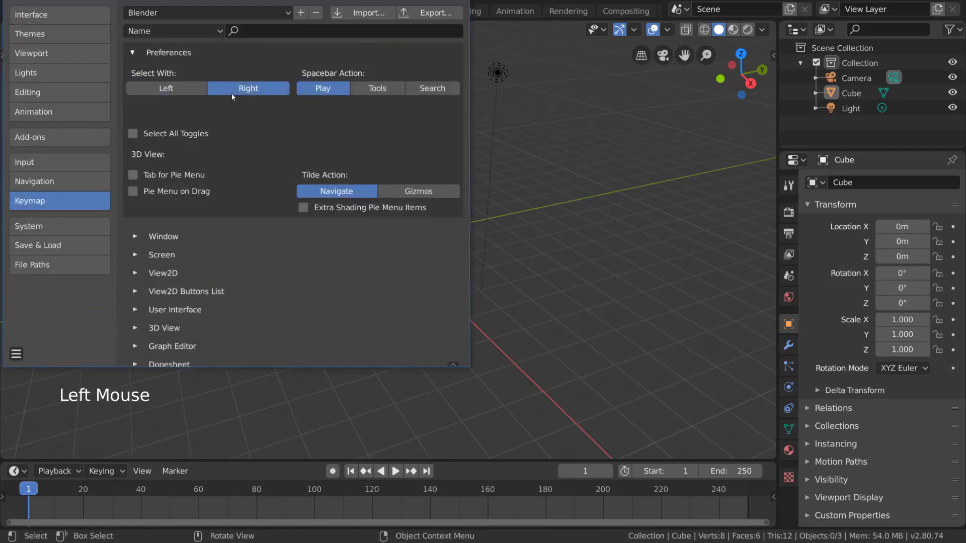
click(463, 1)
right_click(411, 219)
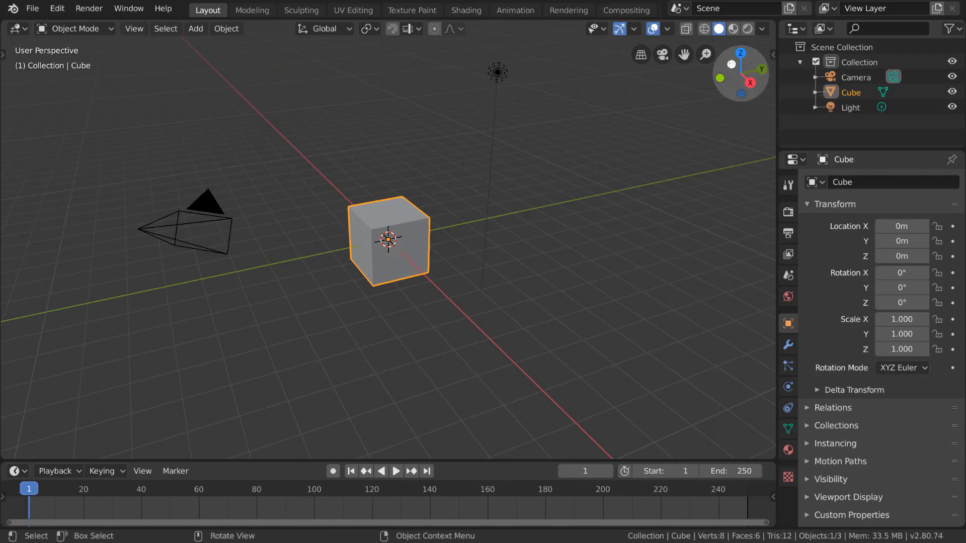
Step: View the cube along the top, right and back axis directions, finishing in the top view
click(741, 53)
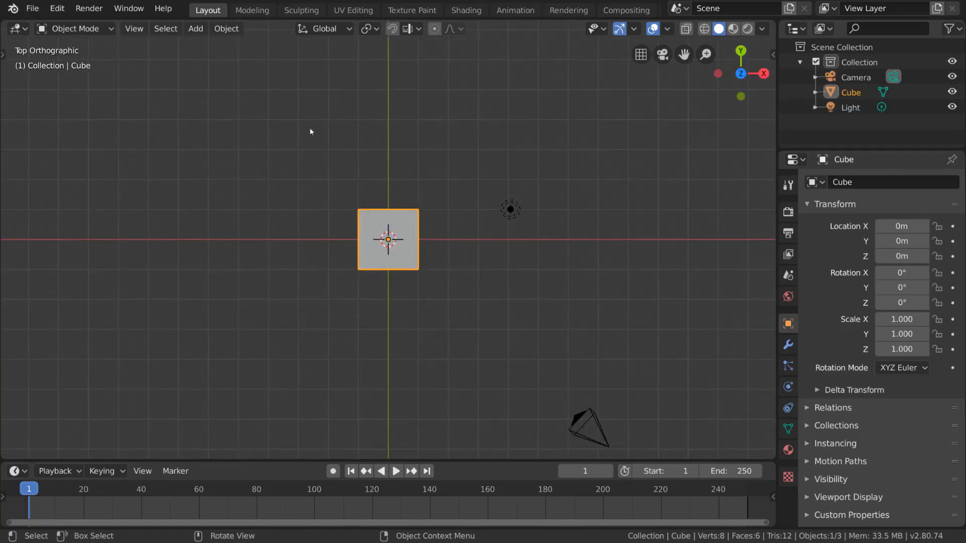
click(763, 74)
click(764, 74)
click(740, 51)
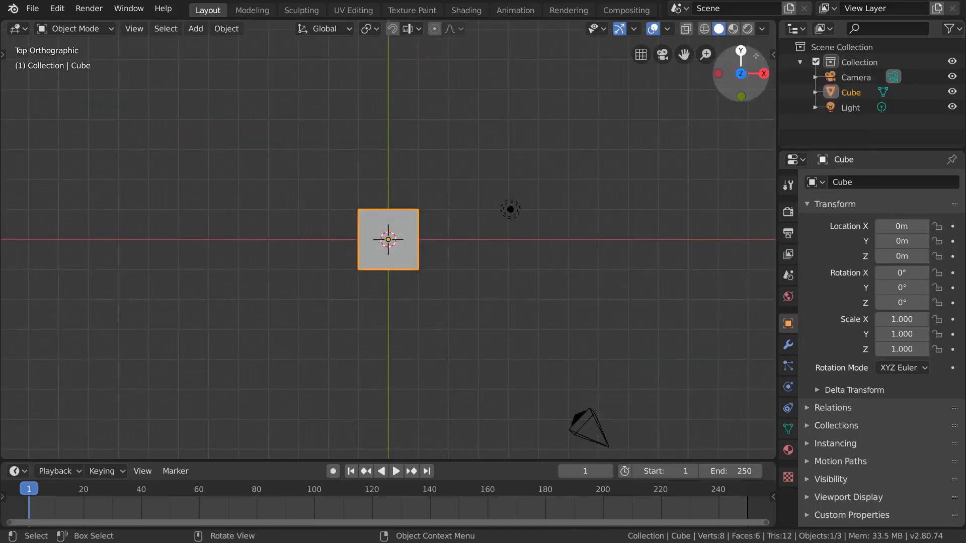
Step: Orbit the viewport around the cube from several angles and pan across the scene
drag(754, 64, 656, 235)
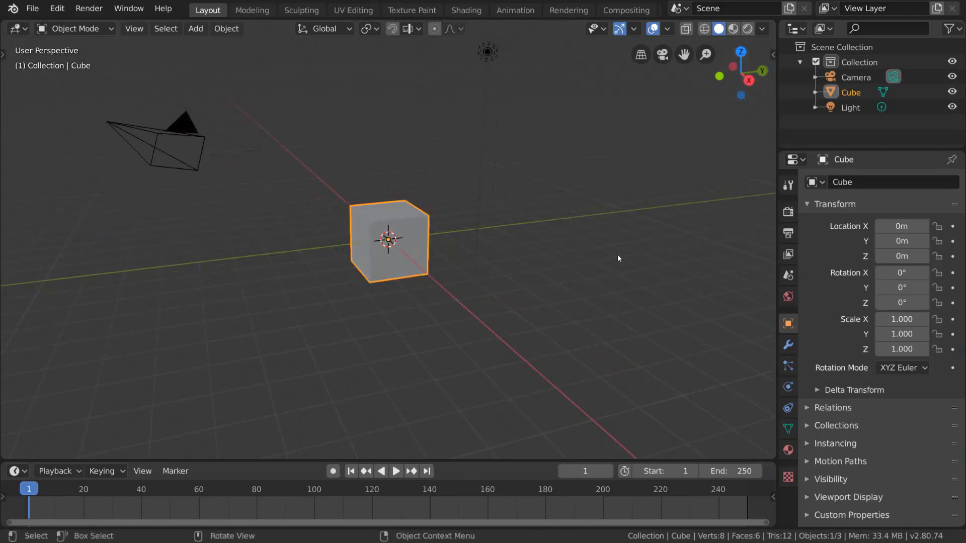
mouse_move(623, 253)
middle_down()
mouse_move(577, 258)
mouse_move(624, 252)
middle_up()
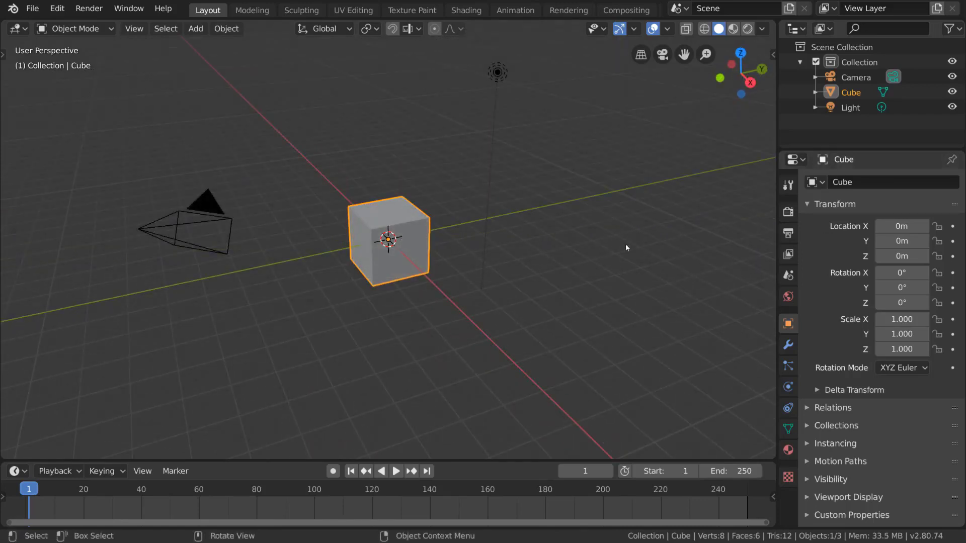
mouse_move(636, 297)
middle_down()
mouse_move(621, 326)
mouse_move(630, 306)
middle_up()
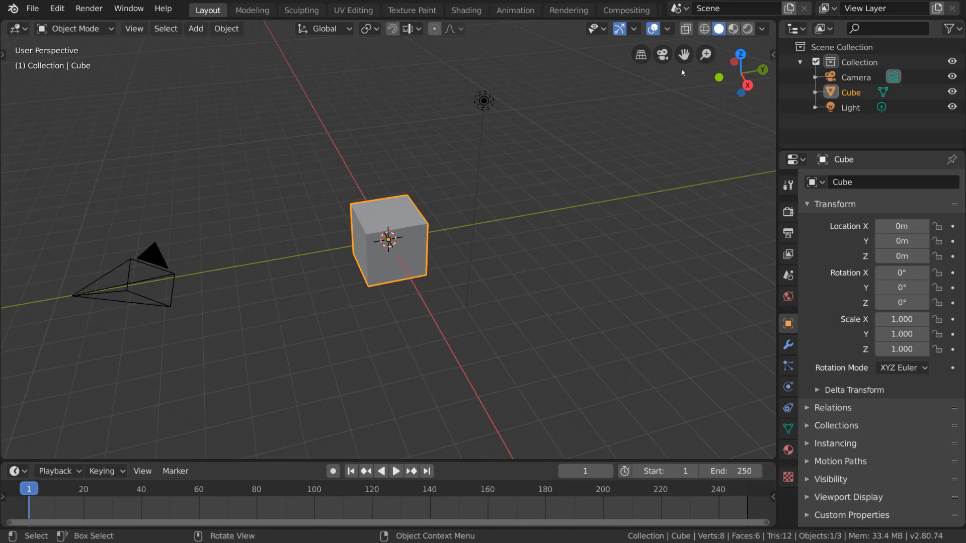
drag(685, 55, 350, 90)
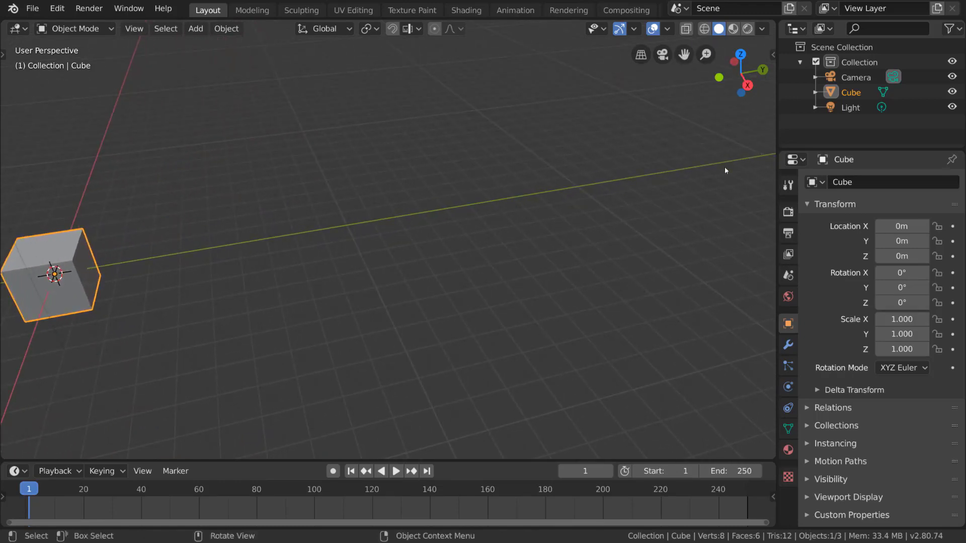
middle_drag(576, 217, 527, 253)
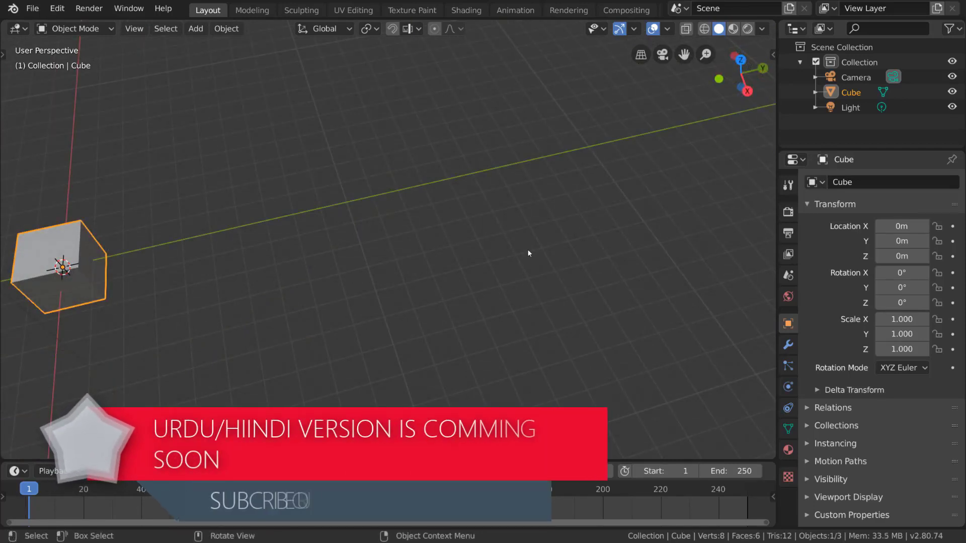
shift+middle_drag(441, 253, 602, 215)
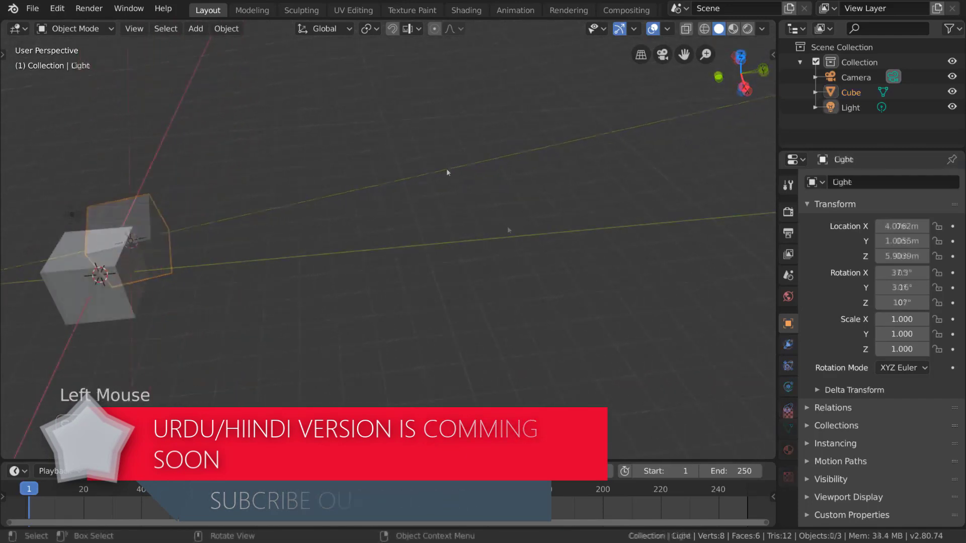
Step: Select the cube and center the view on it with Frame Selected
click(125, 246)
click(159, 225)
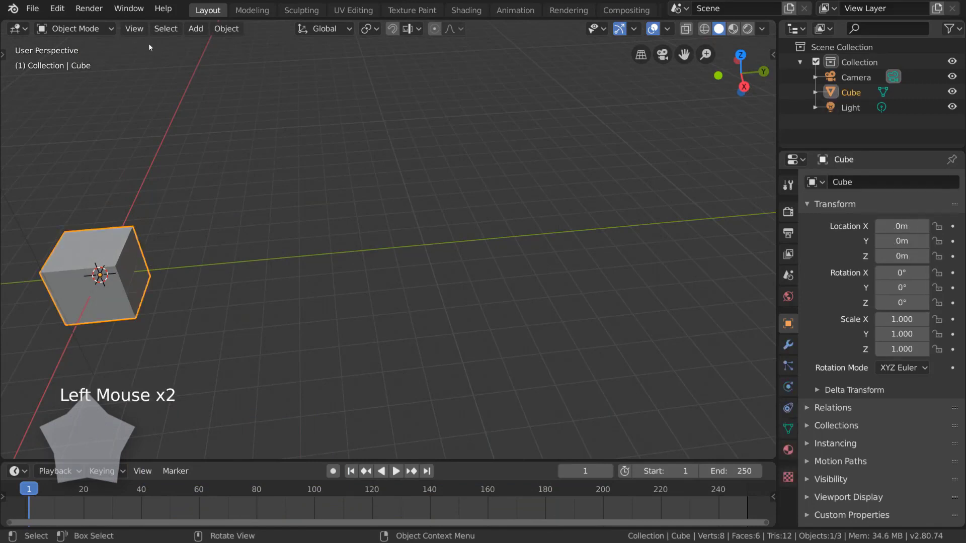
click(133, 28)
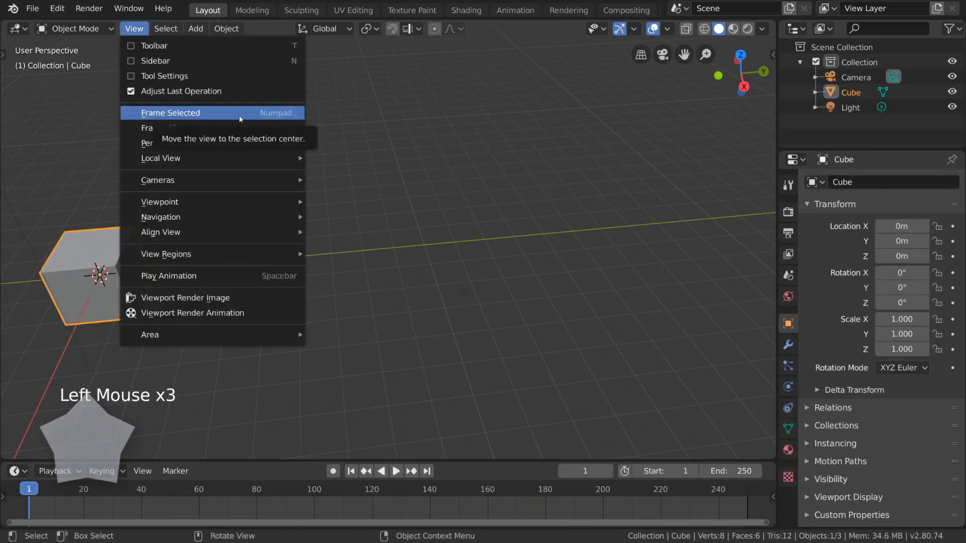
click(170, 114)
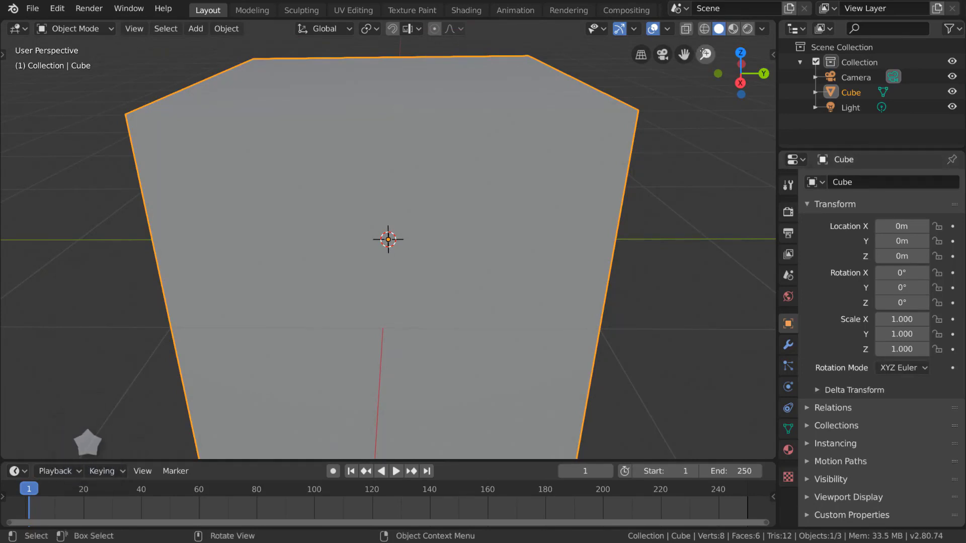
Step: Zoom the viewport out and in repeatedly to view the cube from different distances
drag(705, 54, 706, 141)
scroll(590, 289, up, 1)
scroll(590, 292, up, 5)
scroll(591, 293, down, 6)
scroll(591, 292, up, 6)
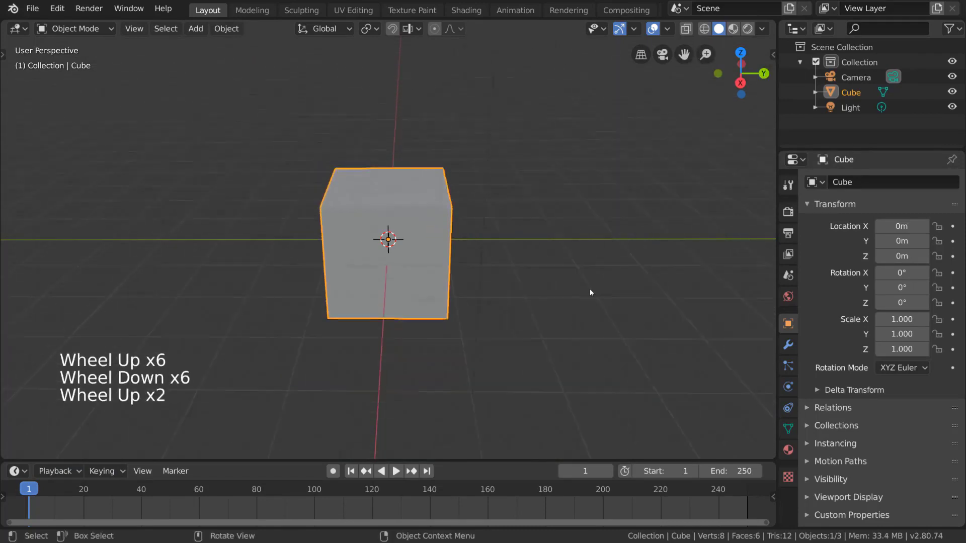
scroll(591, 292, down, 5)
scroll(591, 293, up, 5)
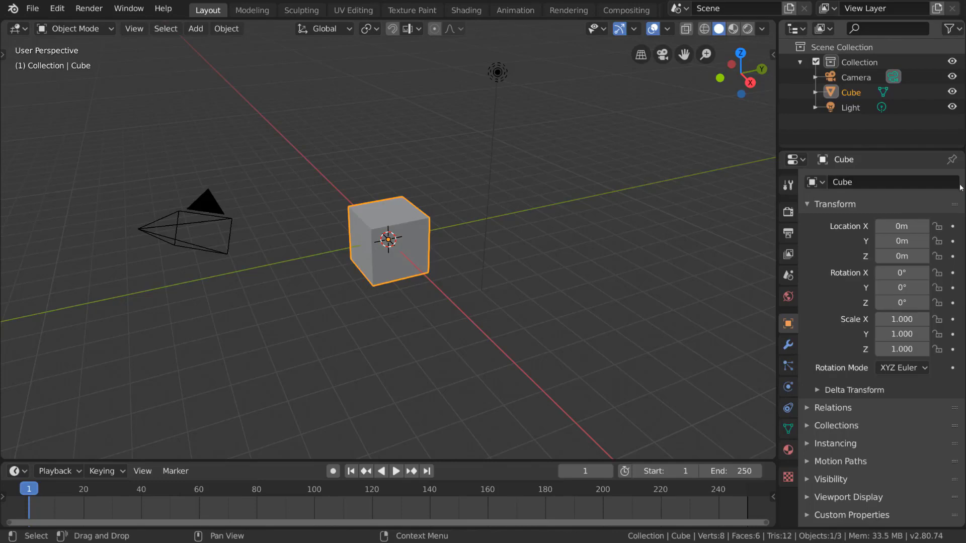
Step: Look through the scene camera and return to the user perspective, two times in a row
click(666, 61)
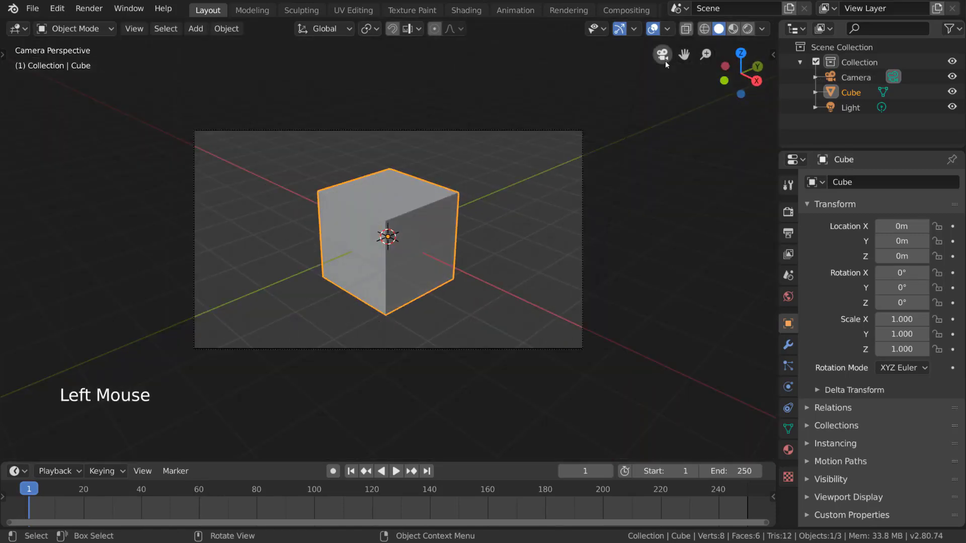
click(666, 60)
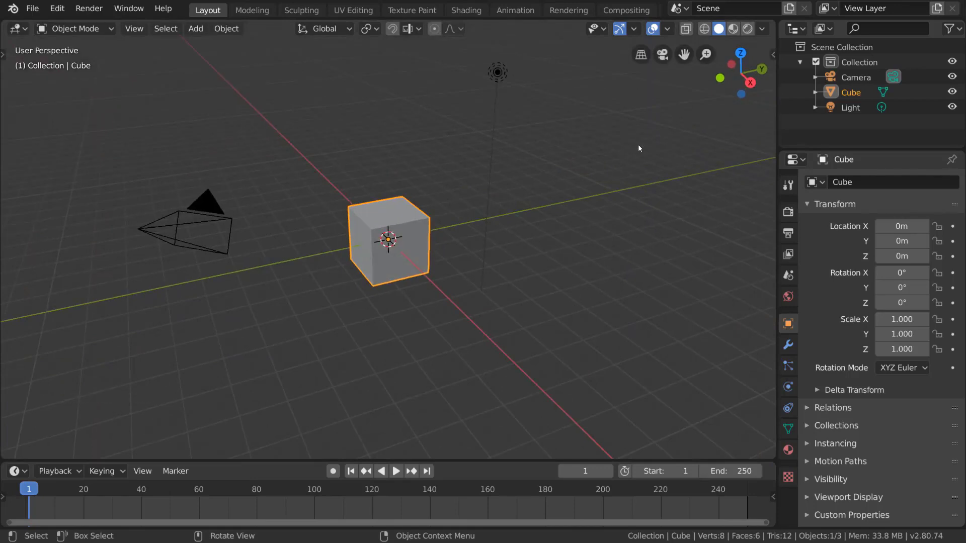
key(KP_0)
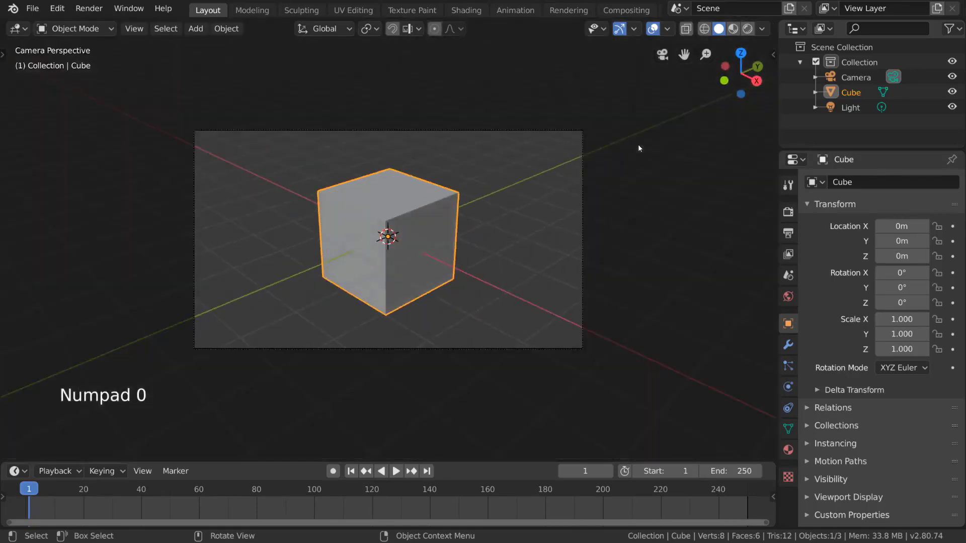
key(KP_0)
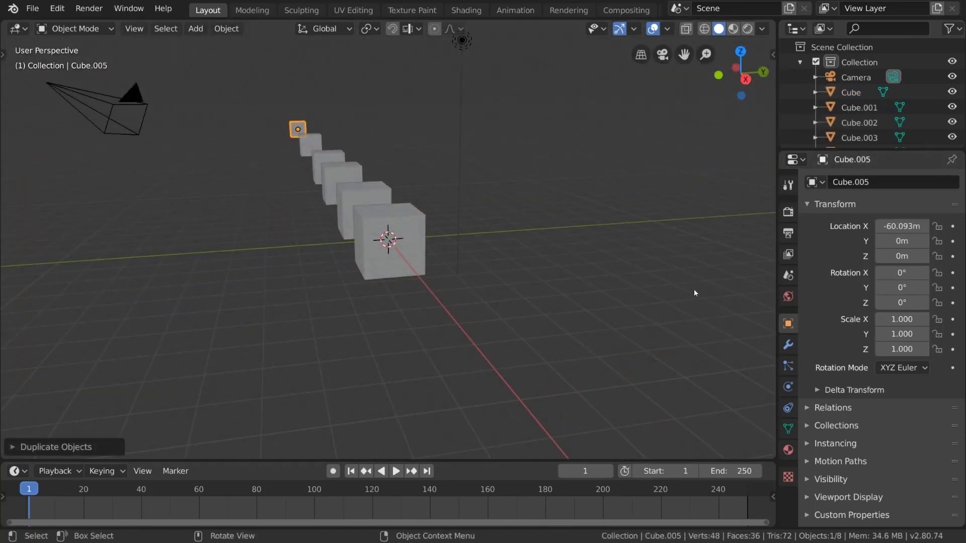
Step: Compare the row of cubes in perspective and orthographic projection, finishing in orthographic and viewing it from other angles
middle_drag(623, 244, 627, 251)
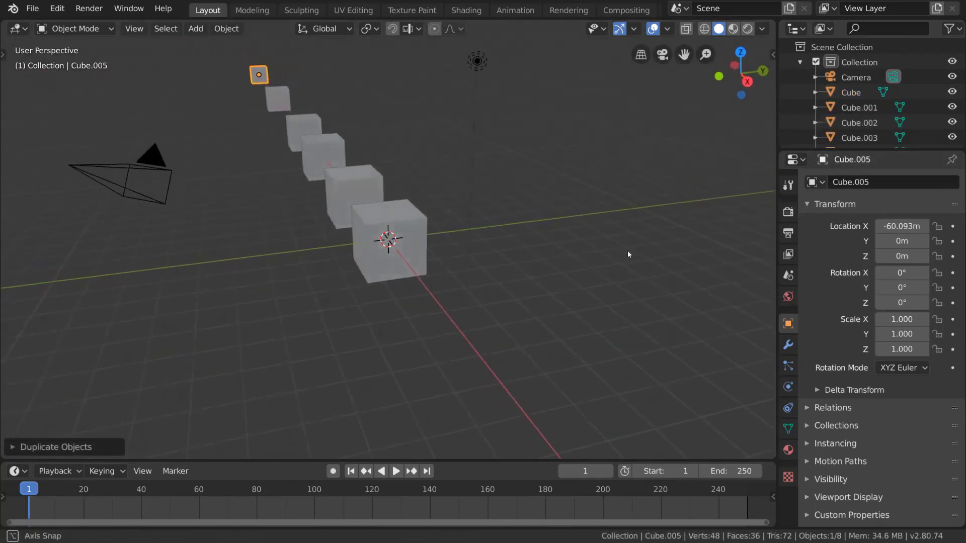
click(647, 56)
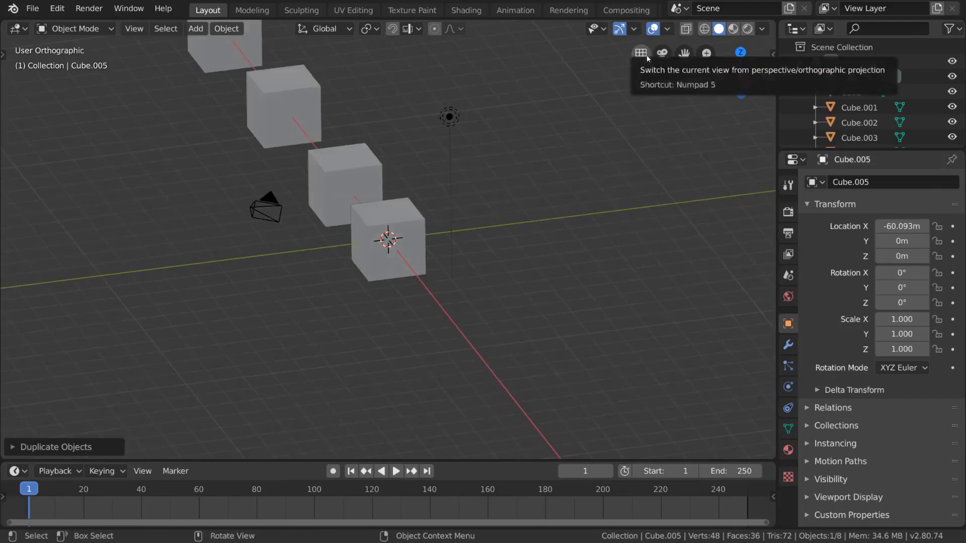
click(647, 56)
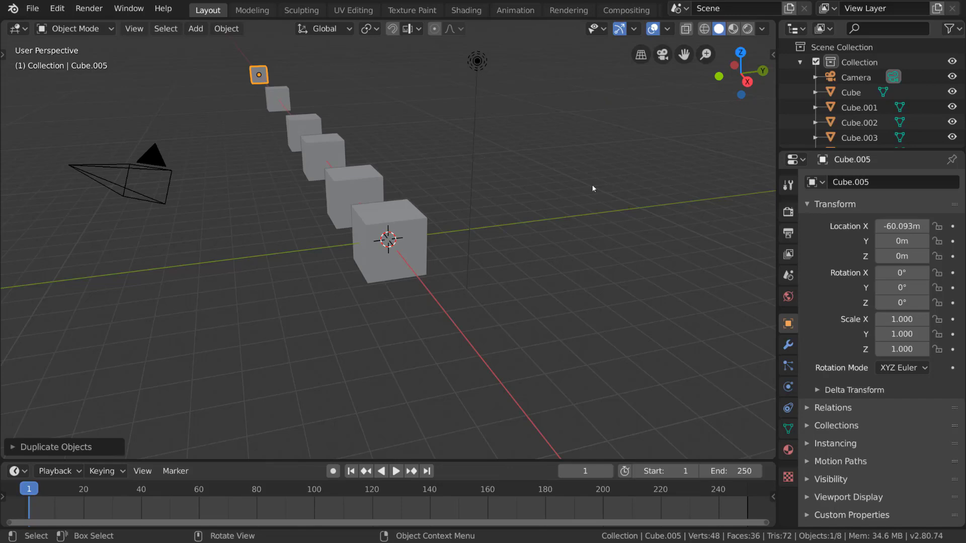
mouse_move(593, 188)
middle_down()
mouse_move(557, 183)
mouse_move(580, 201)
middle_up()
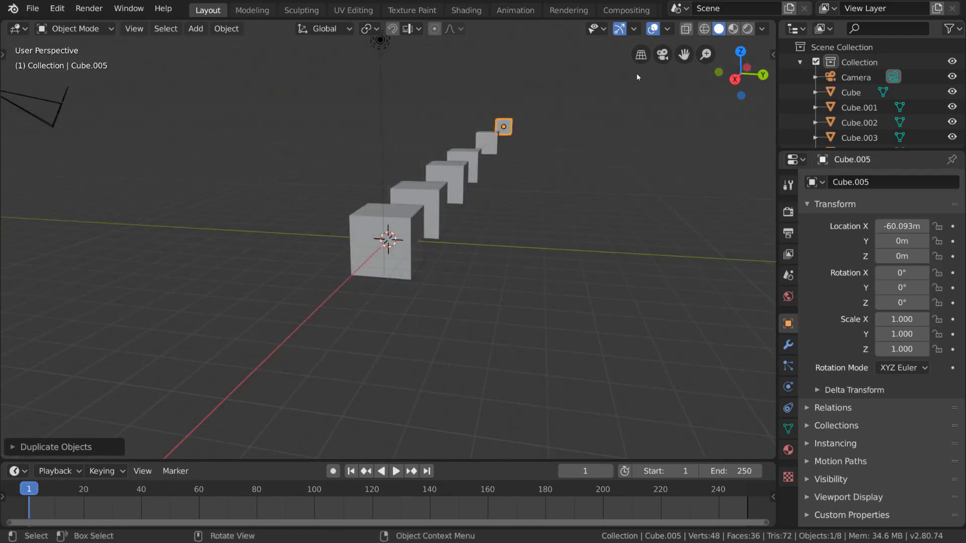
click(641, 55)
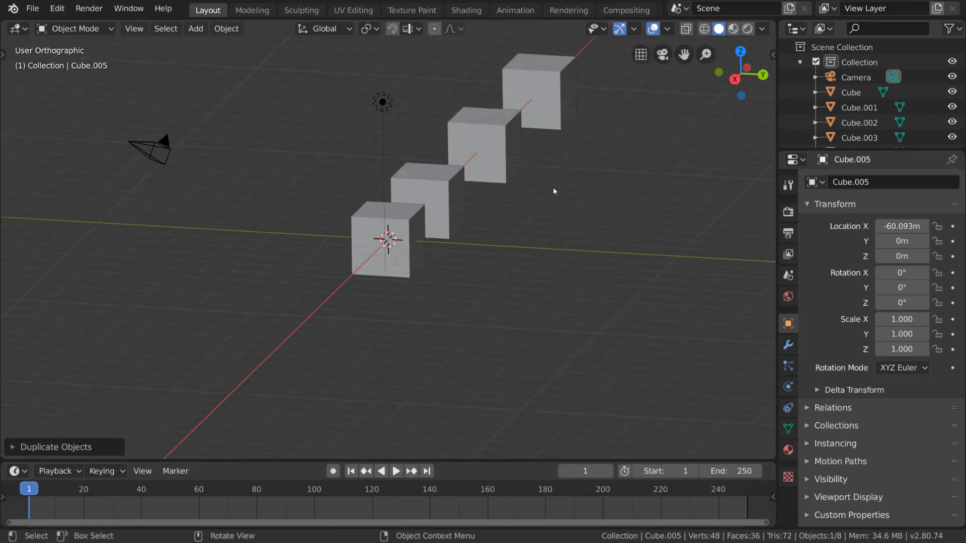
scroll(561, 198, down, 3)
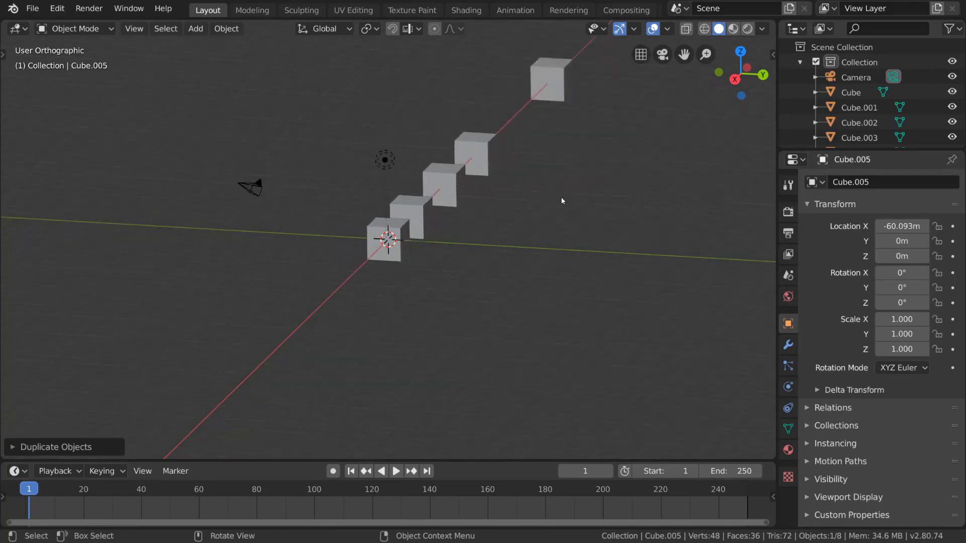
middle_drag(561, 198, 566, 196)
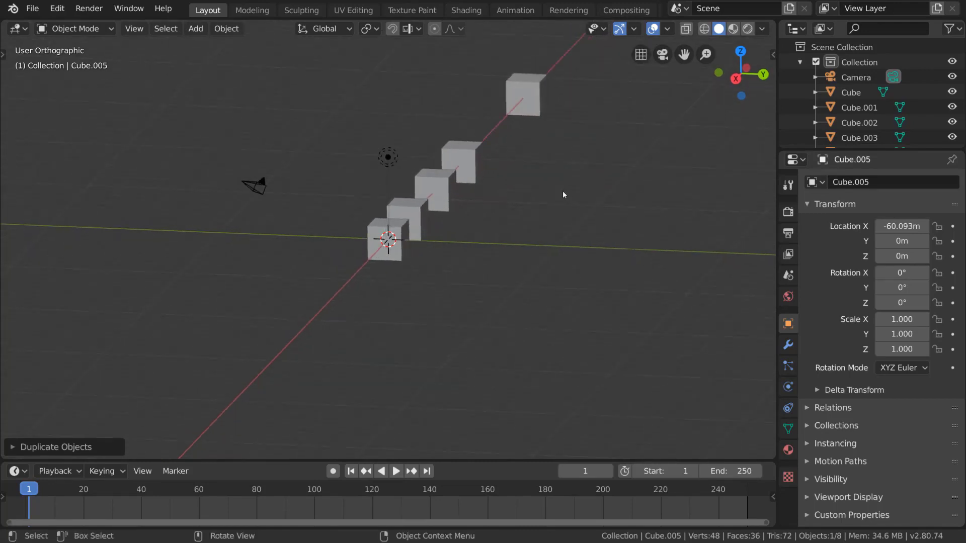
middle_drag(565, 198, 587, 203)
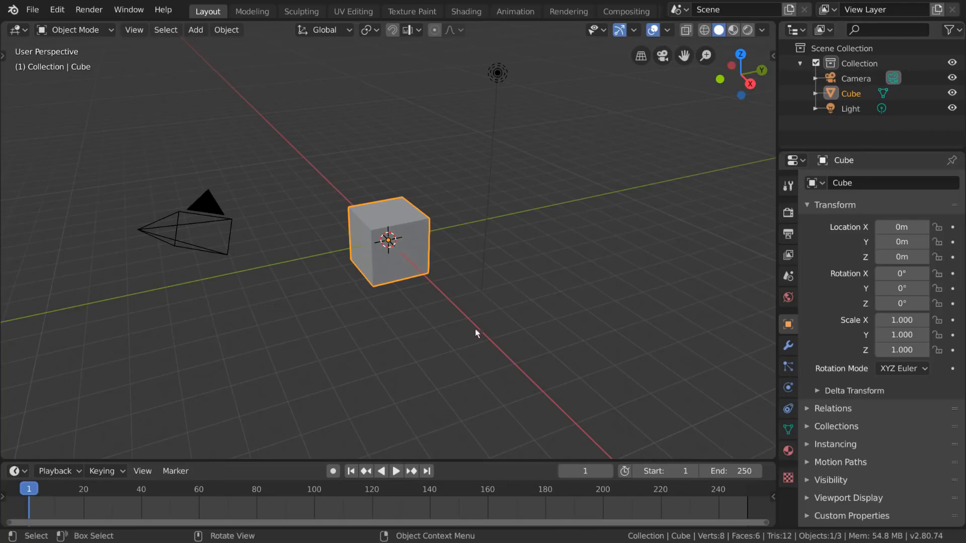
Step: Orbit and pan the viewport around the default cube
key(shift)
key(shift)
key(shift)
key(shift)
key(shift)
mouse_move(388, 302)
middle_down()
mouse_move(349, 317)
mouse_move(345, 309)
mouse_move(387, 310)
middle_up()
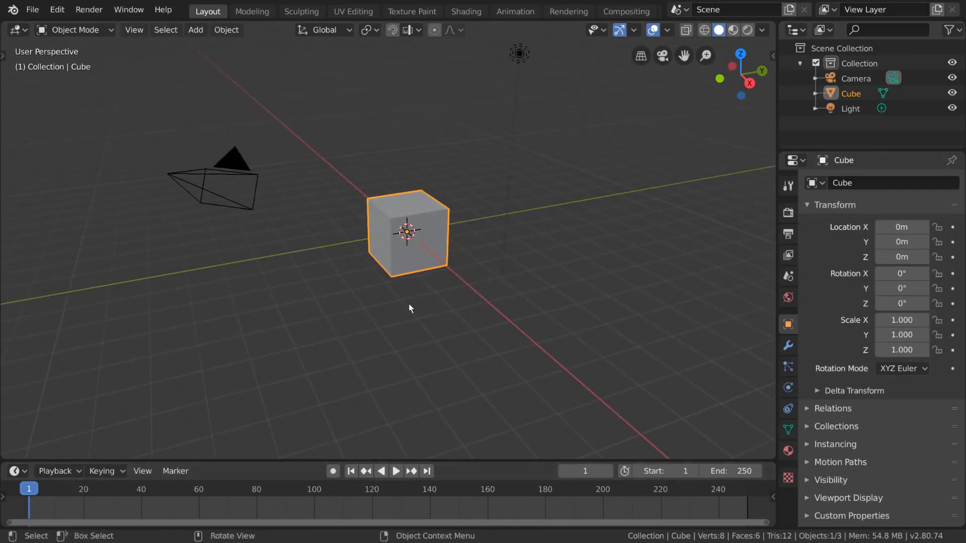
shift+middle_drag(415, 296, 421, 318)
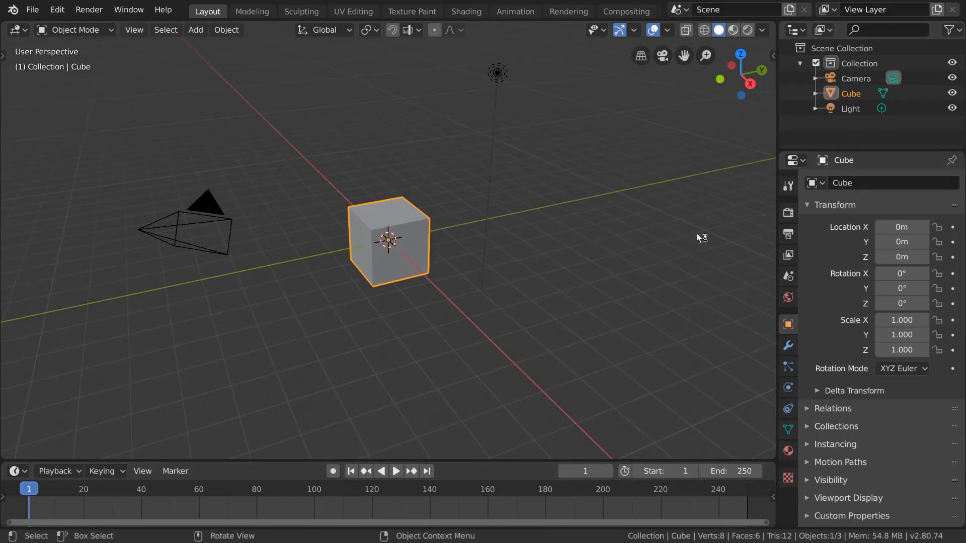
Step: Widen the outliner area, turn it into a Dope Sheet, and restore it to an Outliner at its original width
mouse_move(775, 129)
mouse_down()
mouse_move(695, 131)
mouse_move(770, 133)
mouse_move(761, 134)
mouse_up()
click(774, 30)
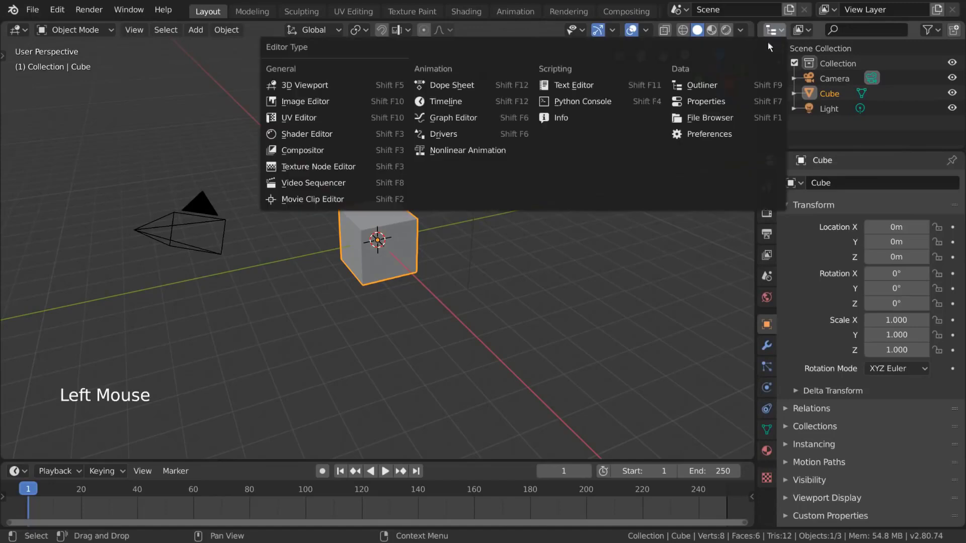
click(468, 87)
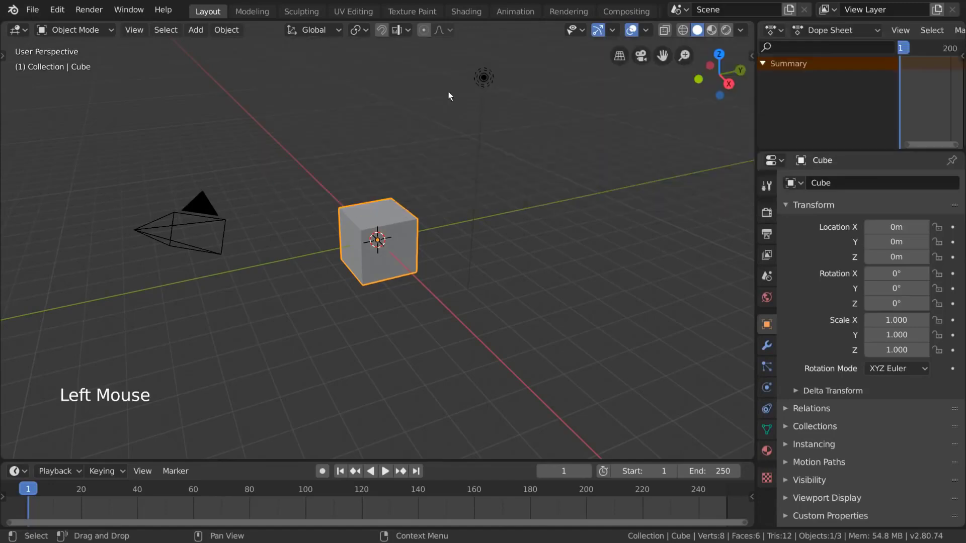
click(773, 30)
click(702, 85)
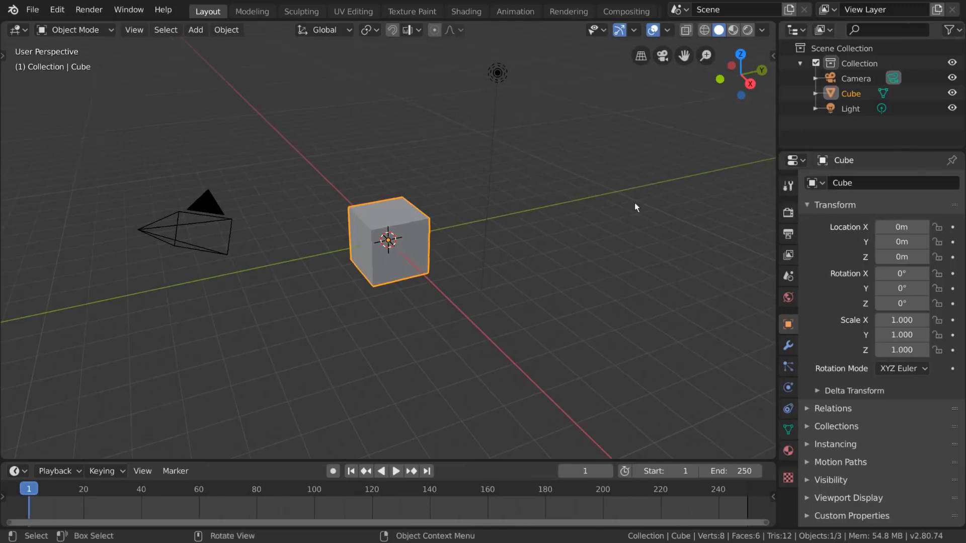
Step: Split the 3D viewport horizontally into two stacked areas slightly below its middle
right_click(777, 121)
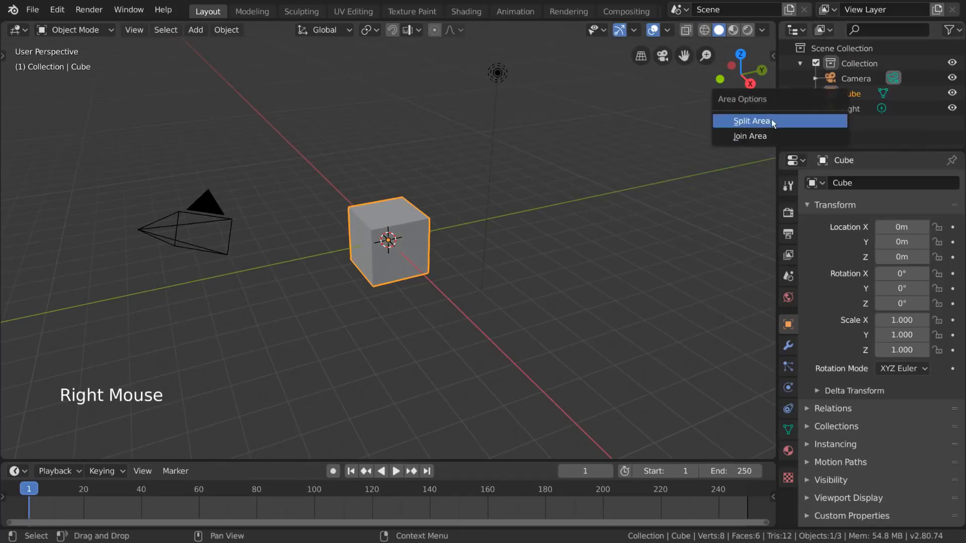
click(771, 121)
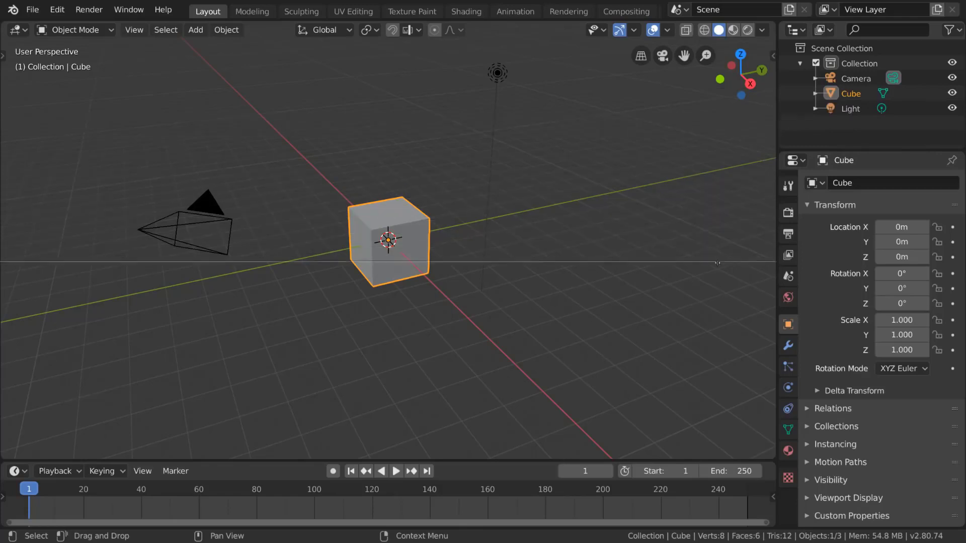
click(718, 265)
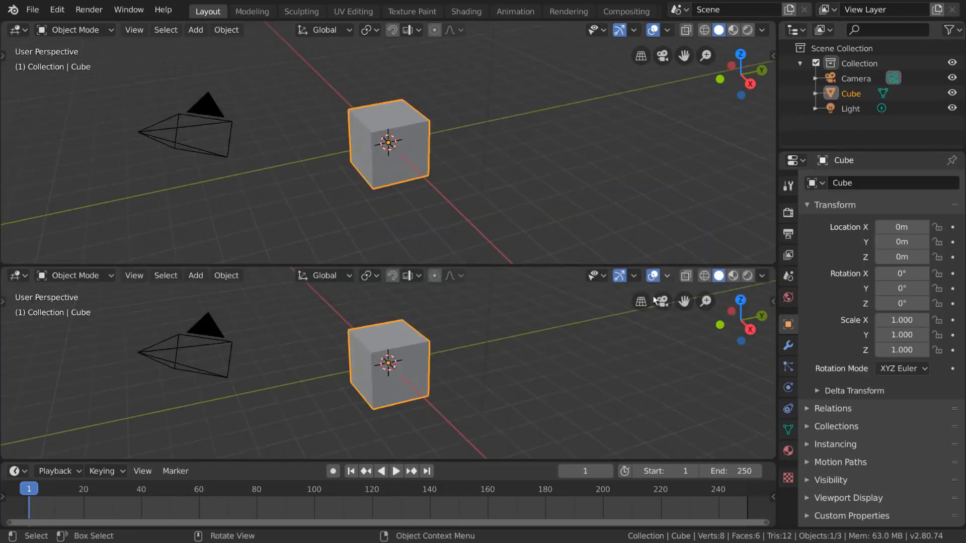
Step: Join the two stacked 3D viewports into one area, keeping the upper one
right_click(274, 263)
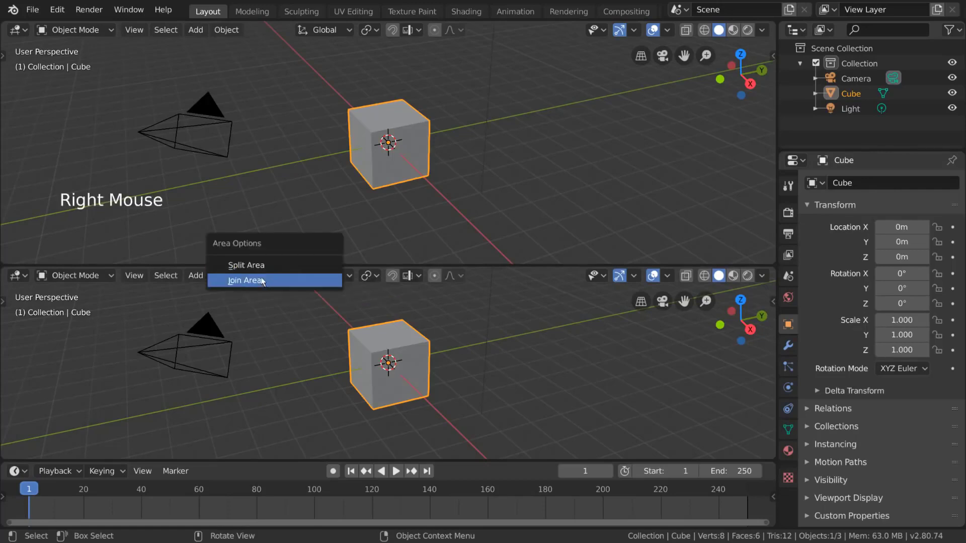
click(262, 280)
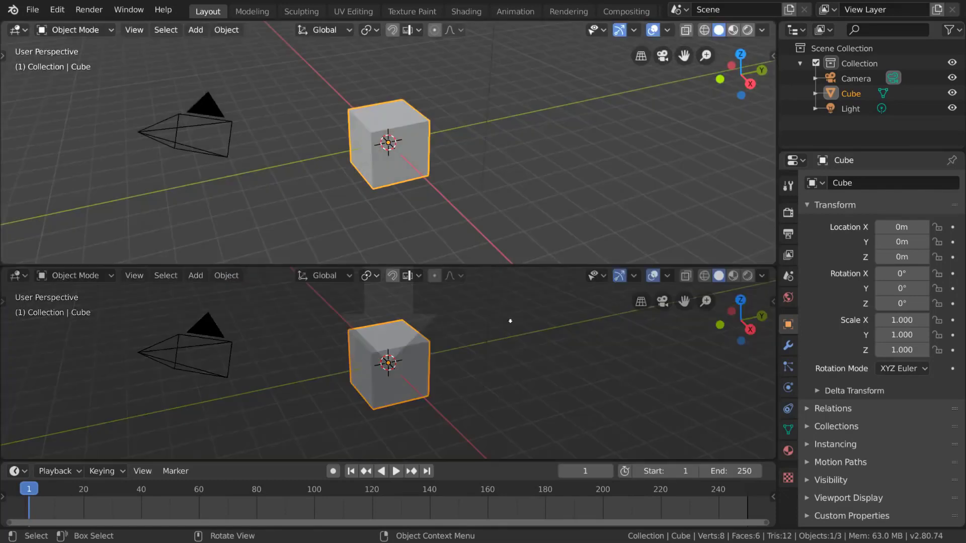
click(510, 321)
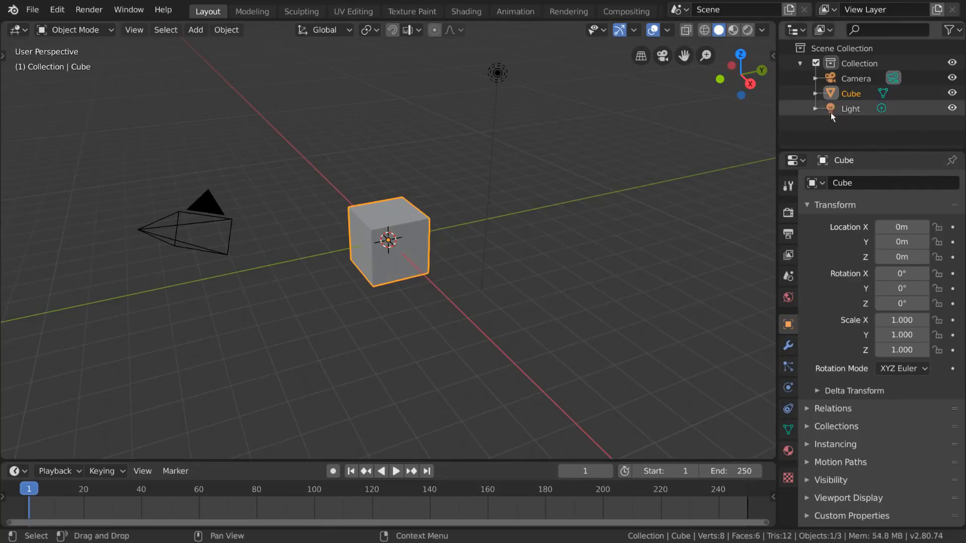
Step: Maximize individual editor areas in turn, including the Outliner and Properties editor, restoring the layout after each one
key(ctrl+space)
key(ctrl+space)
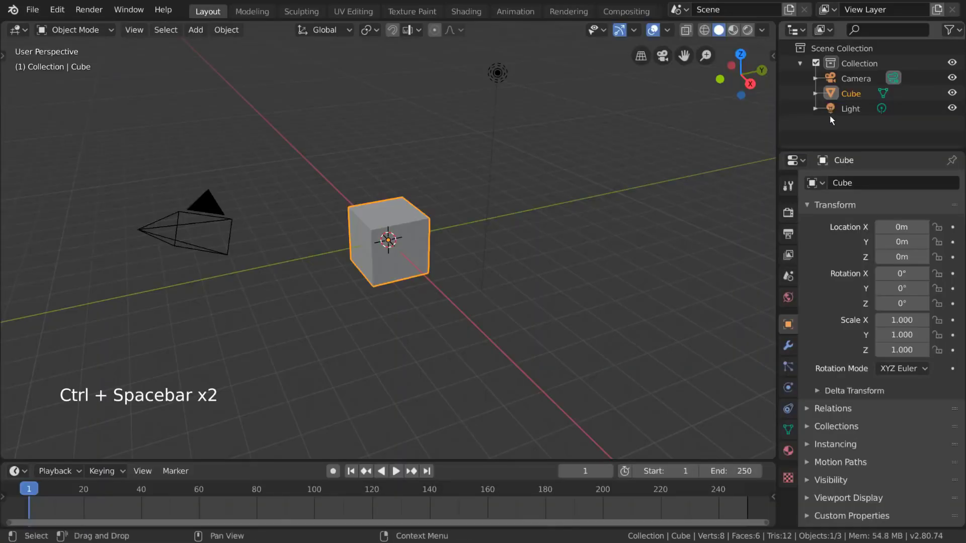
key(ctrl+space)
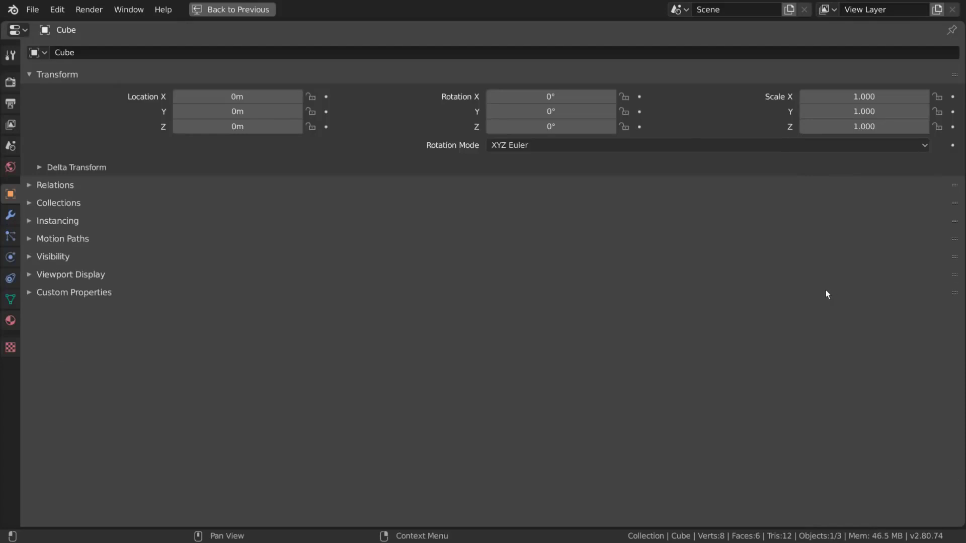
key(ctrl+space)
key(ctrl+space)
key(ctrl+space)
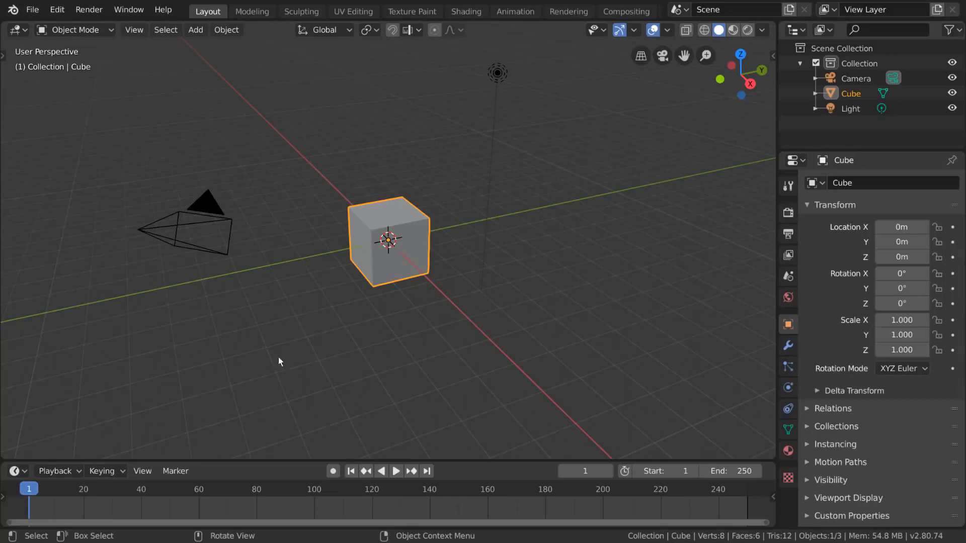
Step: Browse the Modeling, Sculpting, UV Editing, Texture Paint, Shading, Animation, Rendering and Compositing workspaces in order
click(254, 12)
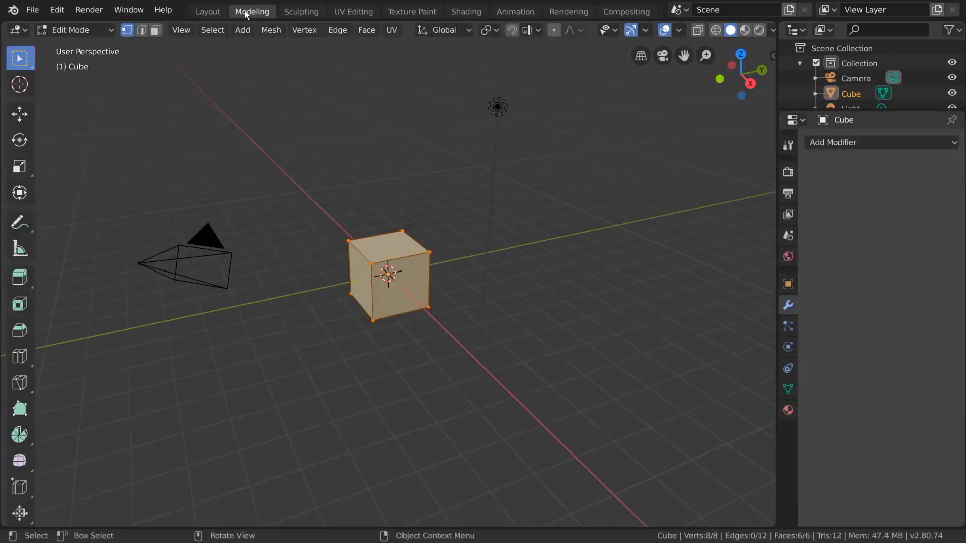
click(317, 12)
click(354, 12)
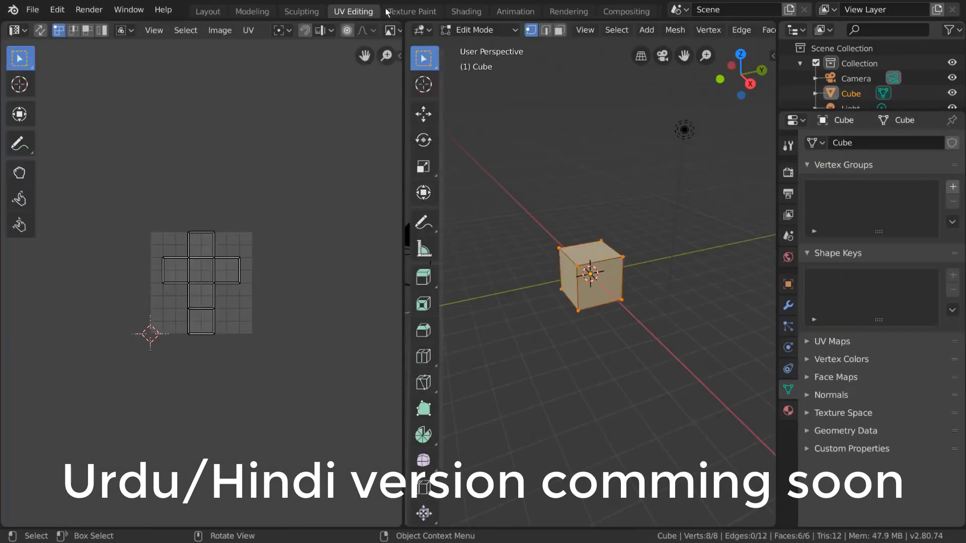
click(411, 12)
click(466, 12)
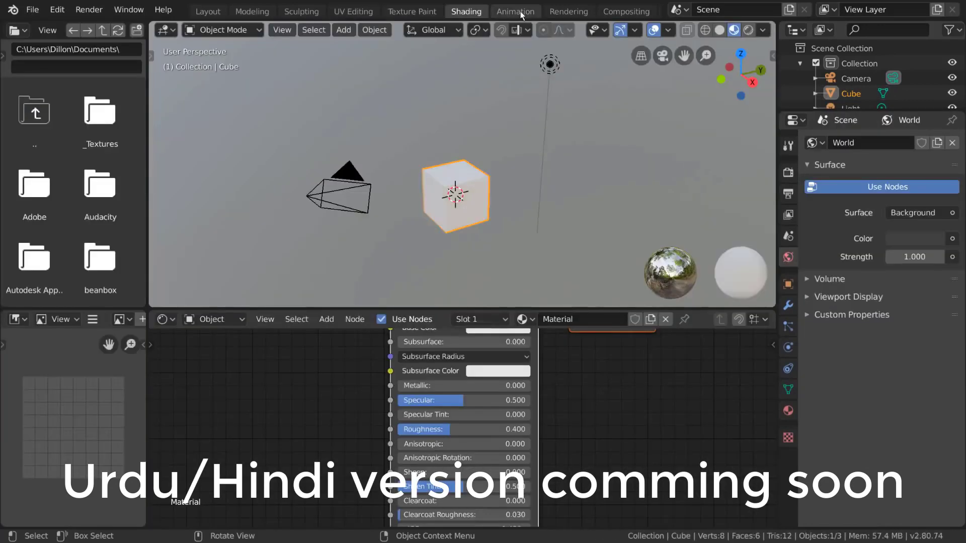
click(523, 14)
click(573, 12)
click(625, 11)
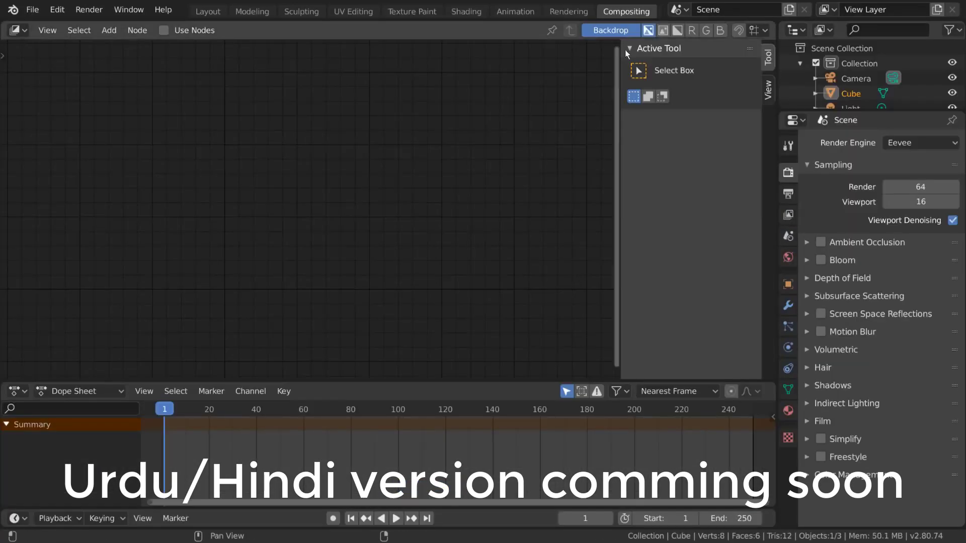
Step: Cycle through the workspaces past Compositing to view Scripting, finishing back in the Layout workspace
key(ctrl+Page_Down)
key(ctrl+Page_Down)
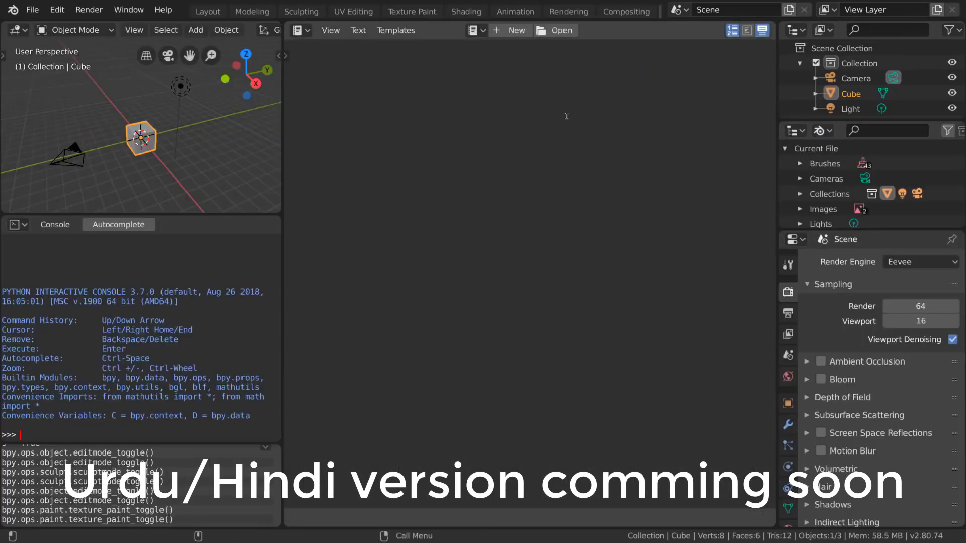
key(ctrl+Page_Down)
key(ctrl+Page_Up)
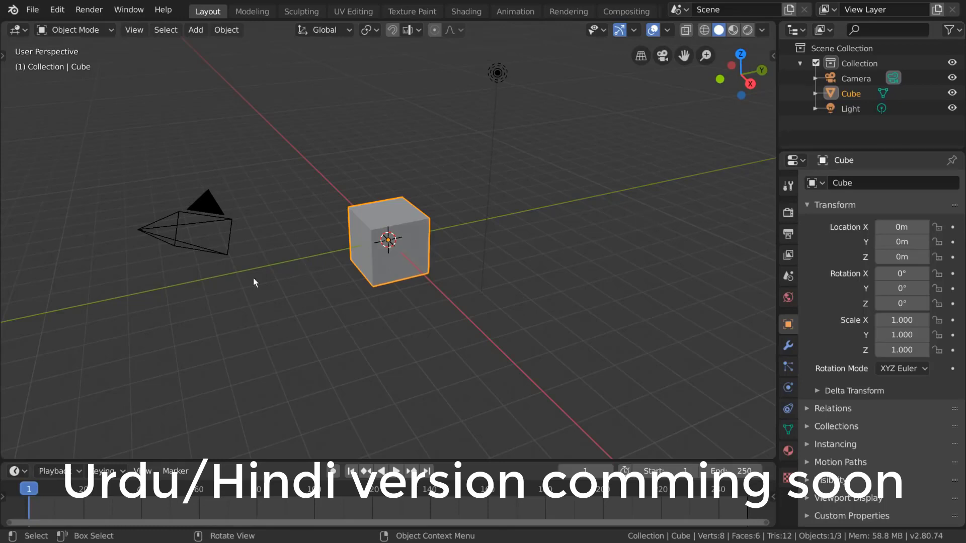
Step: Select the light, the cube, the camera and the cube again, one after another
click(493, 164)
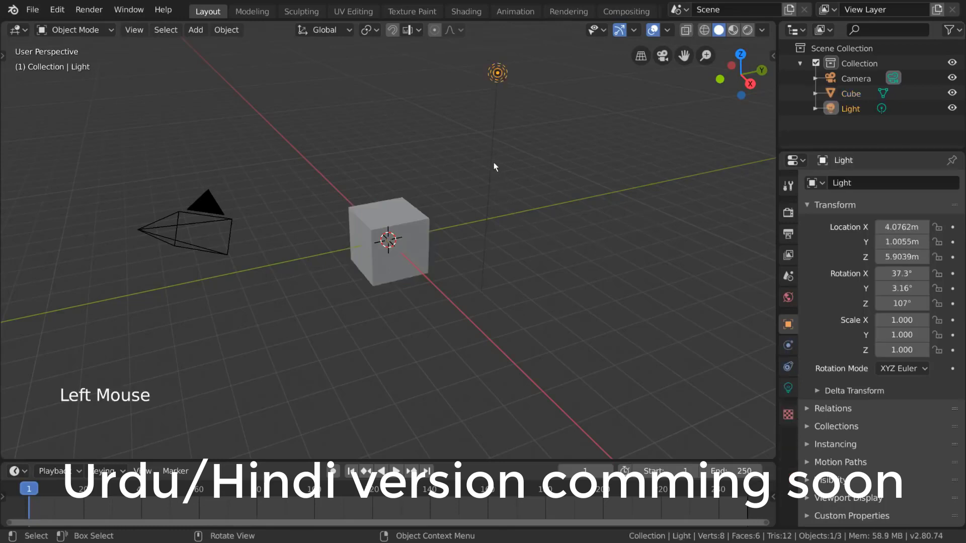
click(428, 239)
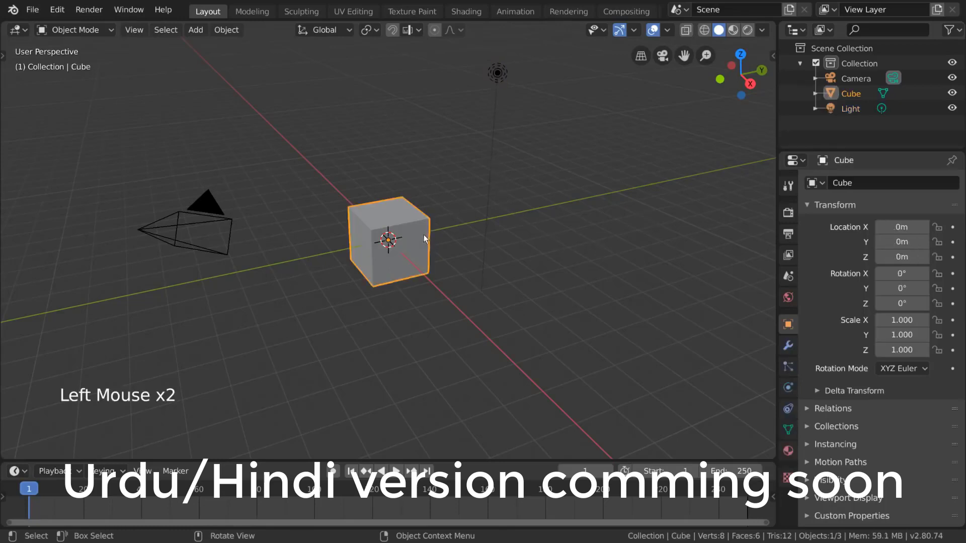
click(215, 218)
click(371, 218)
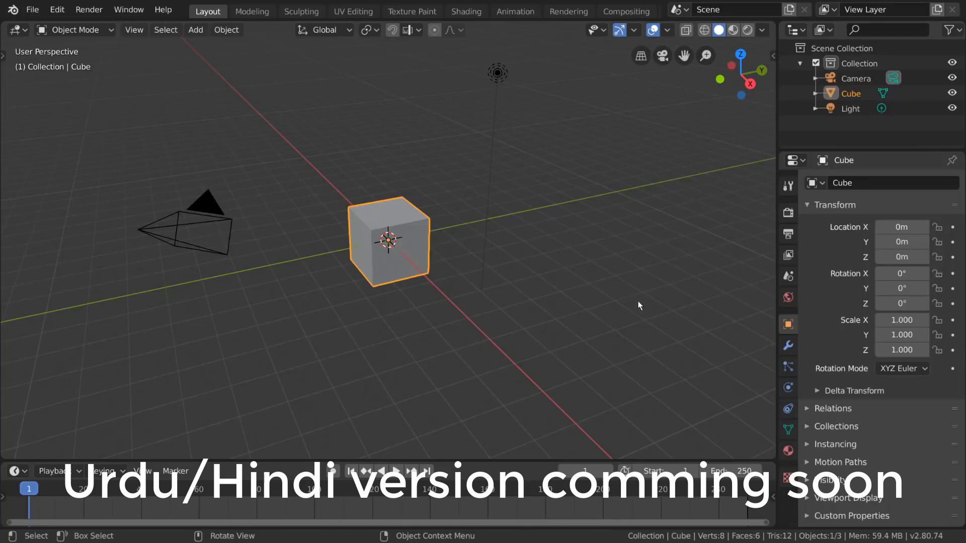
Step: Show the viewport toolbar, hide it, and bring it back again
key(t)
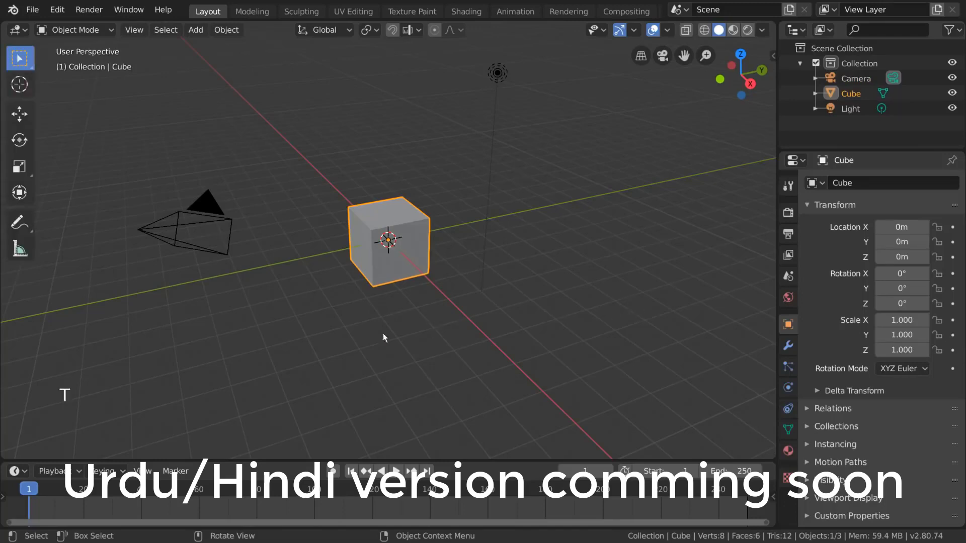
key(t)
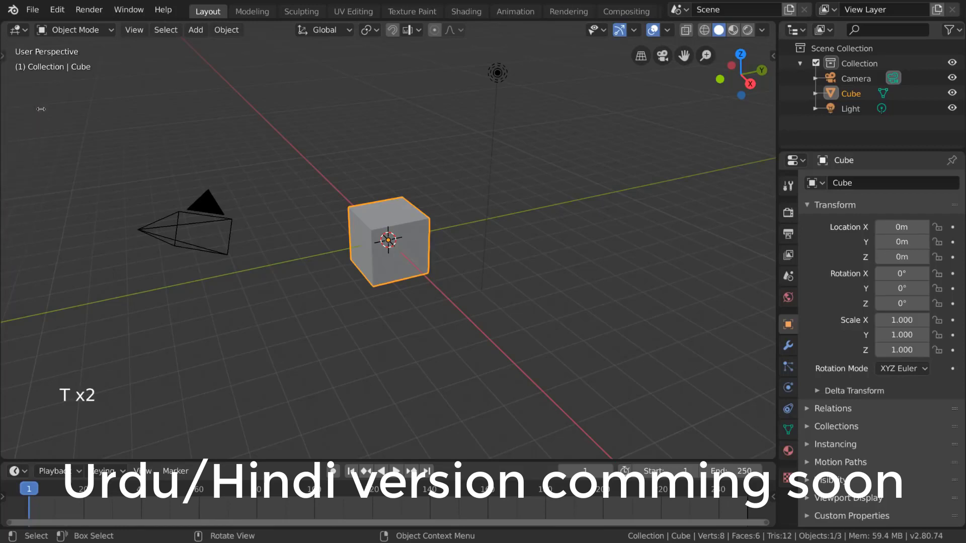
click(3, 56)
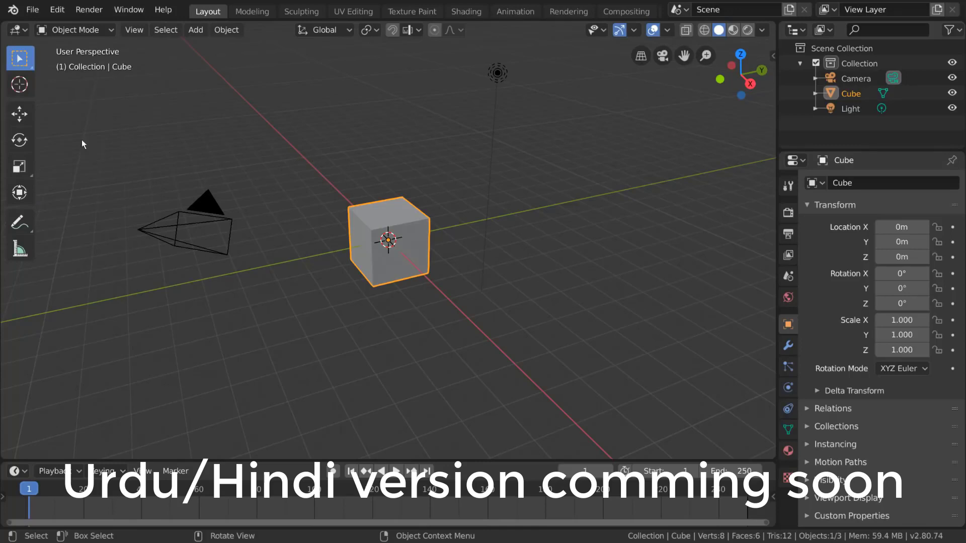
Step: Alternate the active tool between Scale and Move twice, finishing with the Move tool active
key(shift+space)
key(shift+space)
key(shift+space)
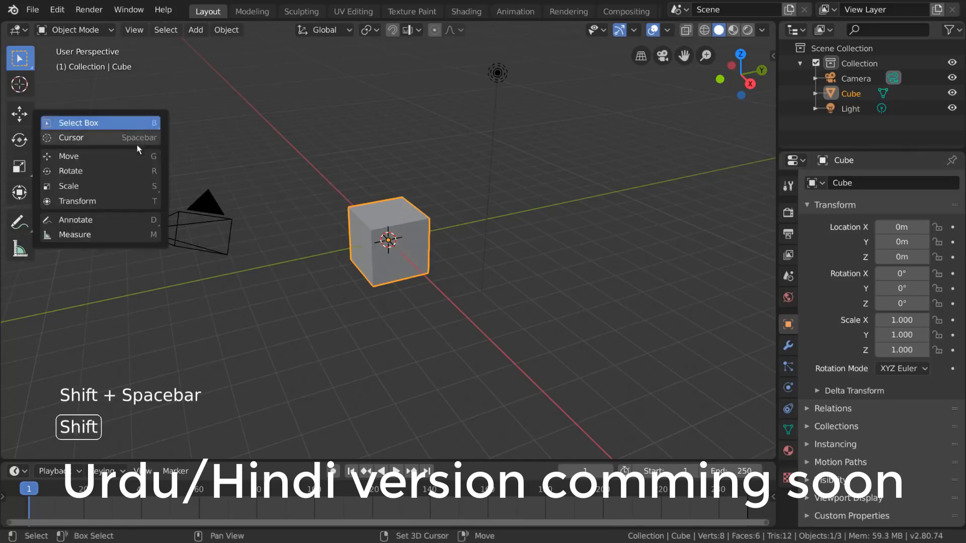
click(137, 185)
key(shift+space)
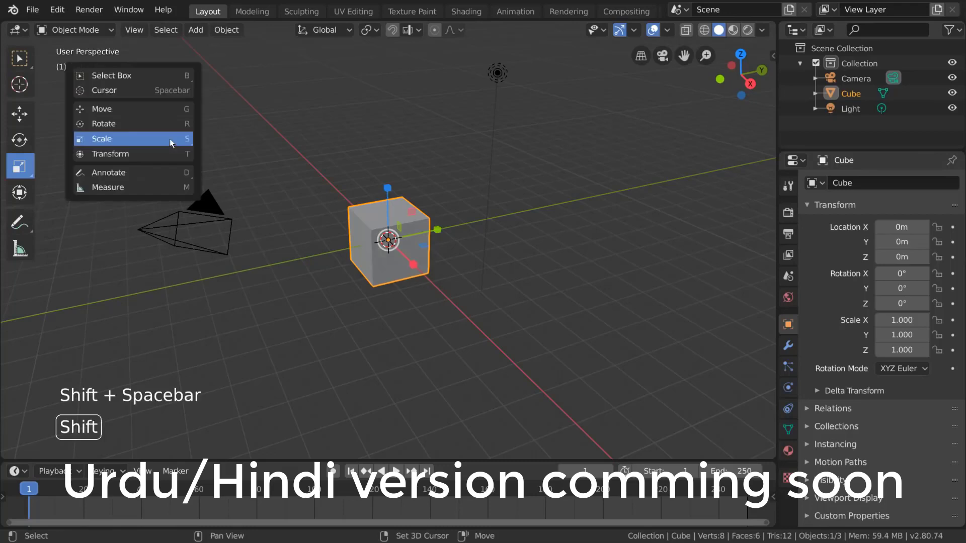
click(170, 109)
key(shift+space)
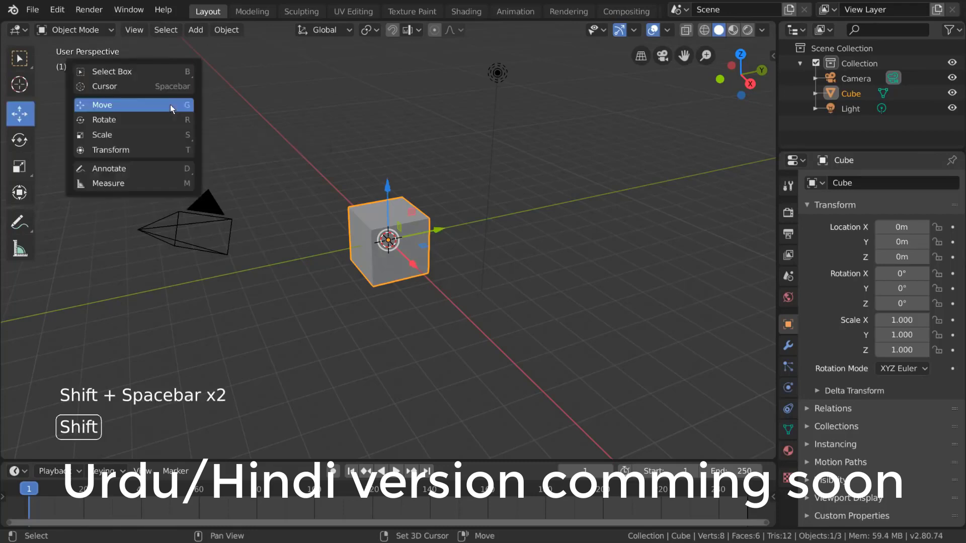
click(162, 135)
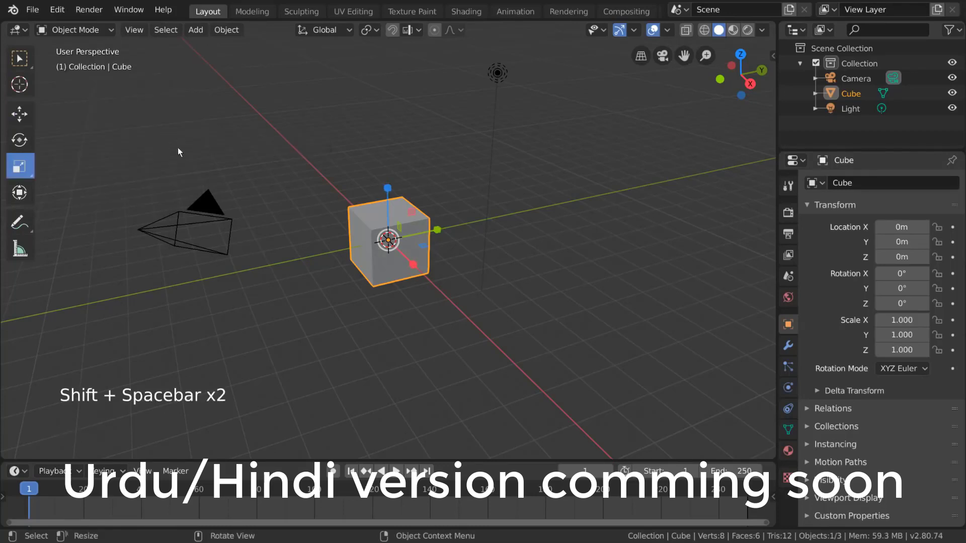
key(shift+space)
click(180, 121)
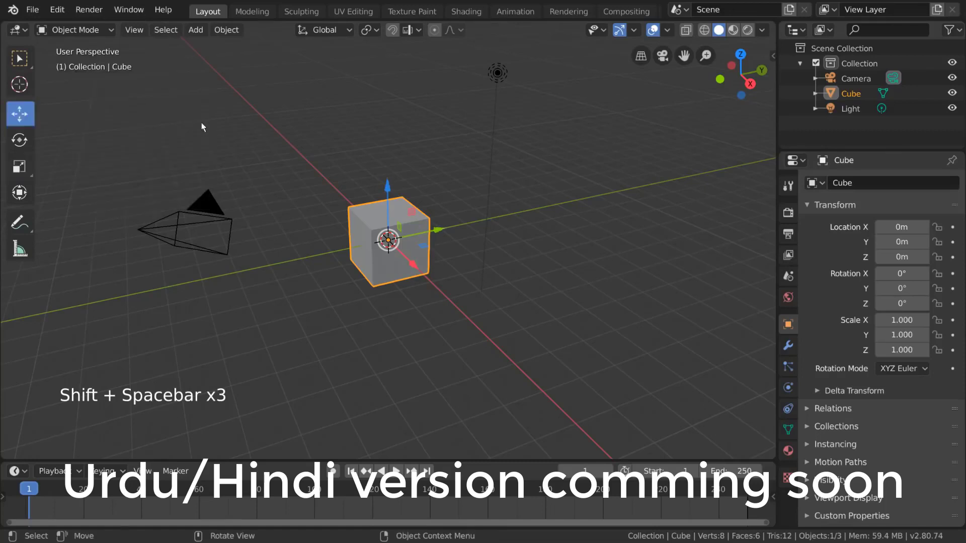
Step: Show the viewport sidebar, hide it, and reopen it on the cube's transform values
key(n)
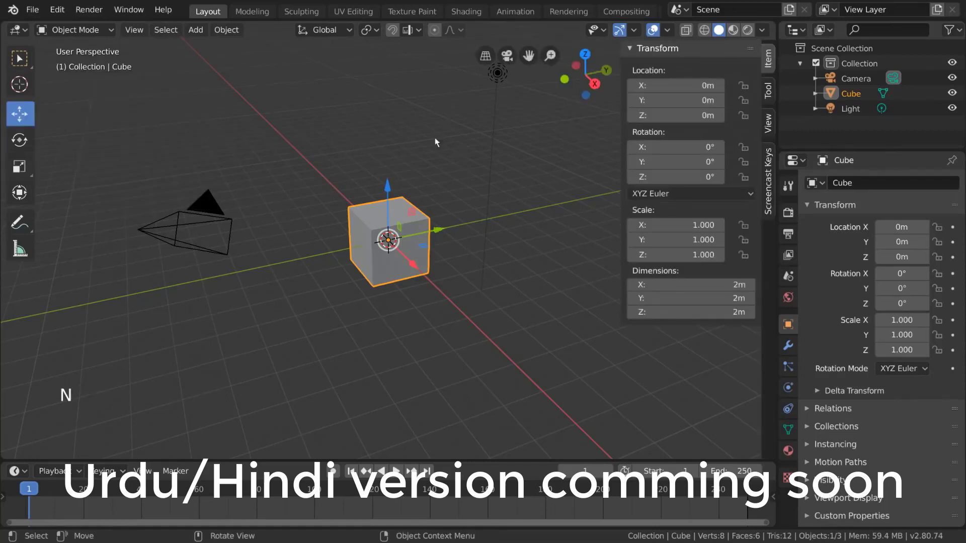
key(n)
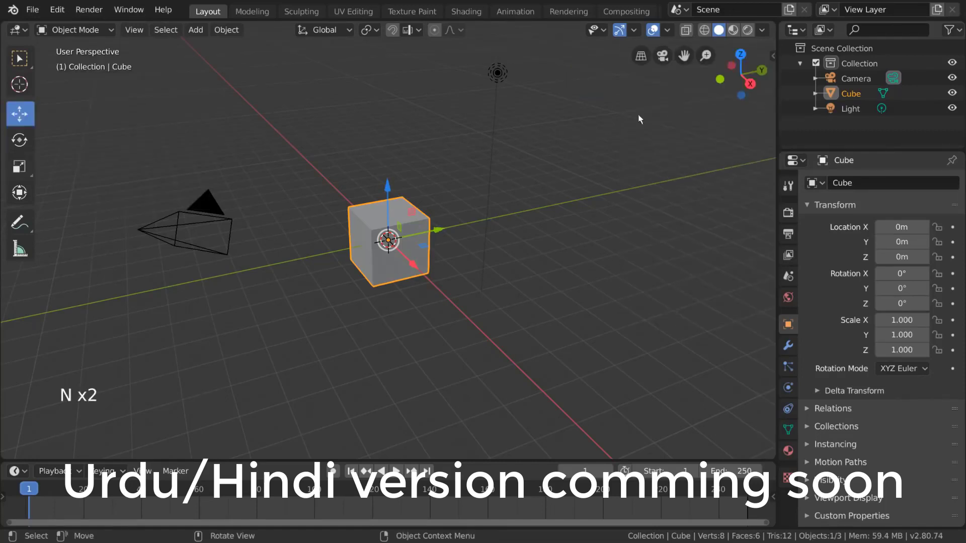
click(776, 54)
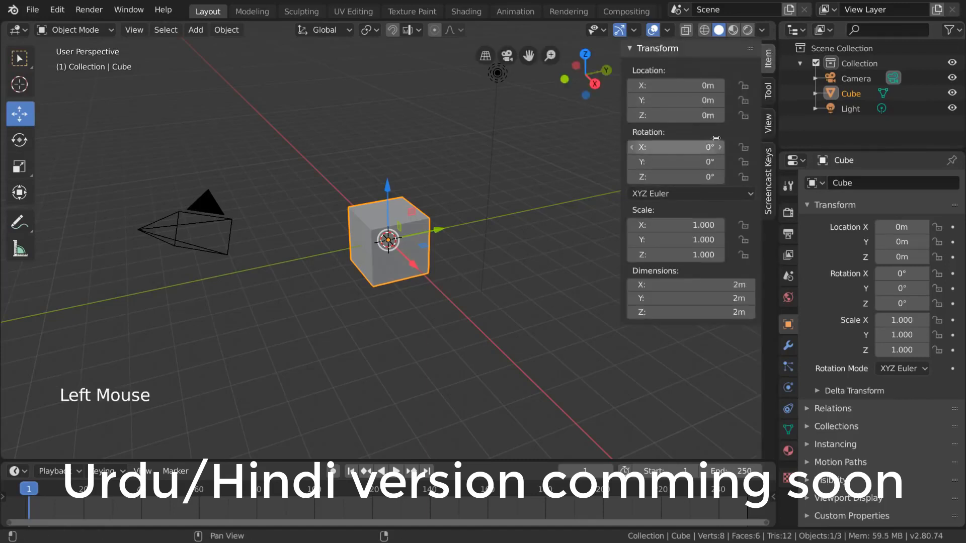
Step: Look through the sidebar's Tool settings and its View settings, including View Lock and 3D Cursor
click(769, 90)
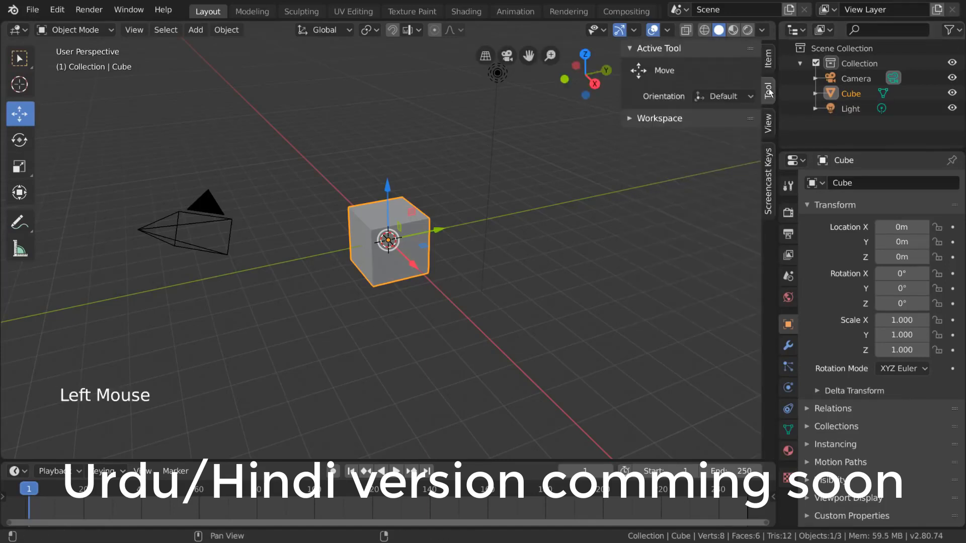
click(769, 122)
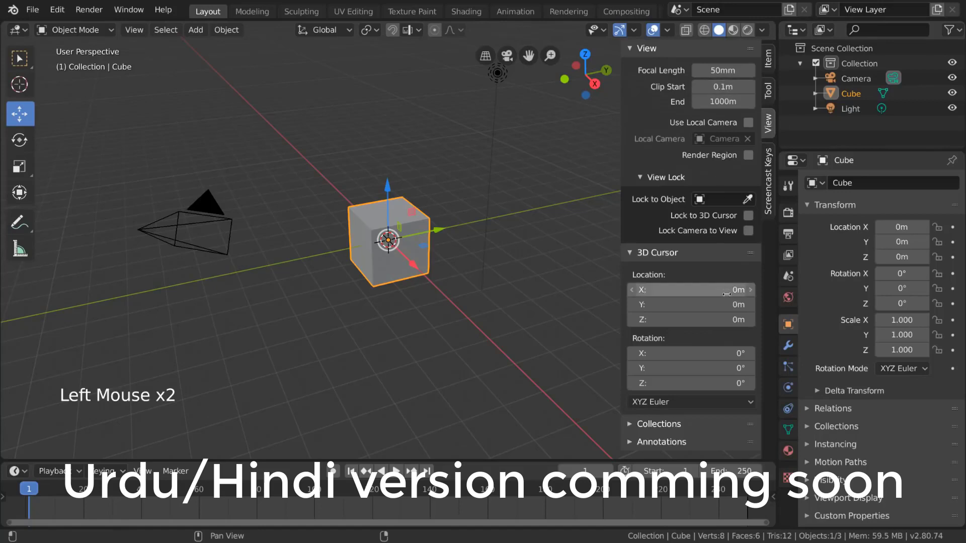
scroll(689, 129, down, 3)
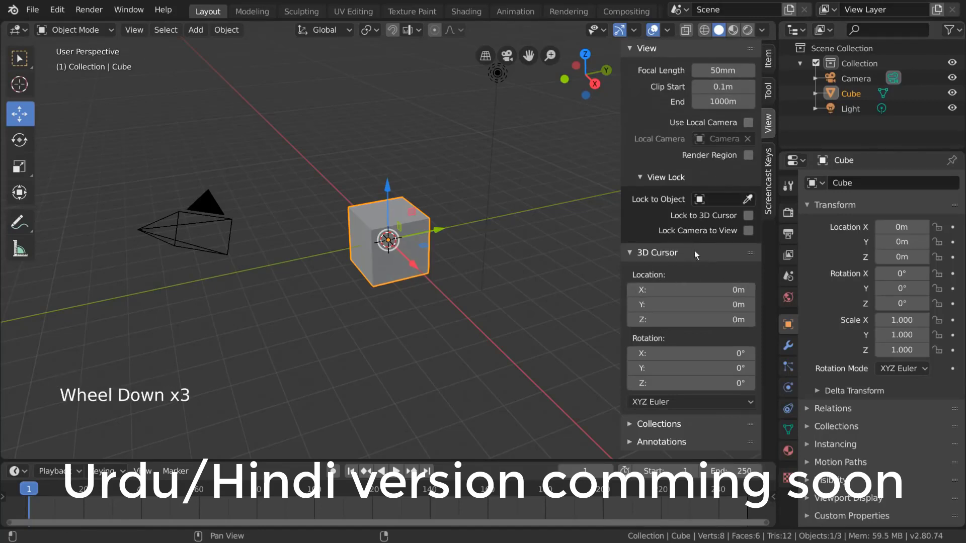
Step: Move the 3D cursor to about X 5.8 m, Y -3.9 m, and try adding a cube there before deleting it
drag(700, 290, 670, 305)
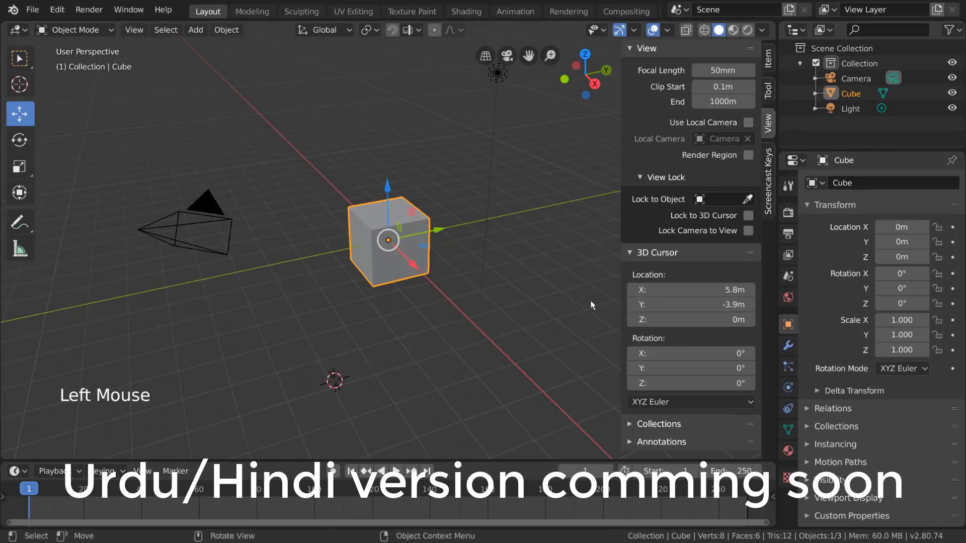
key(shift+a)
mouse_move(565, 256)
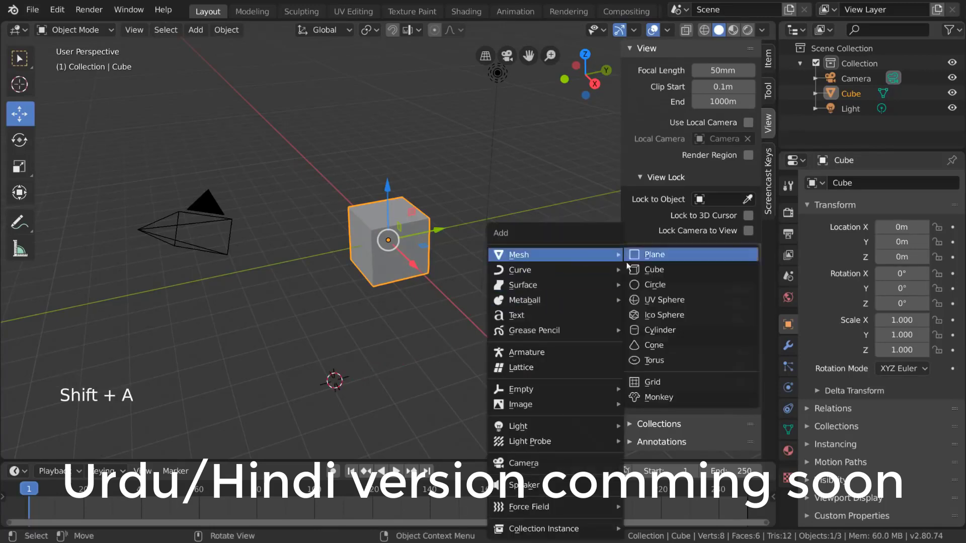
click(650, 269)
key(x)
click(492, 274)
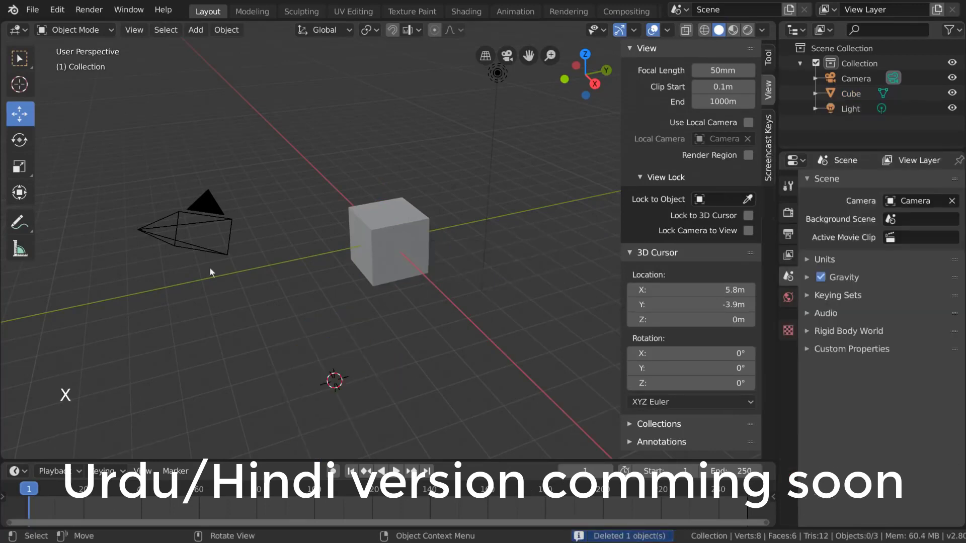
Step: Place the 3D cursor freely at two spots beside the cube, and snap it back to the world origin
shift+right_click(279, 306)
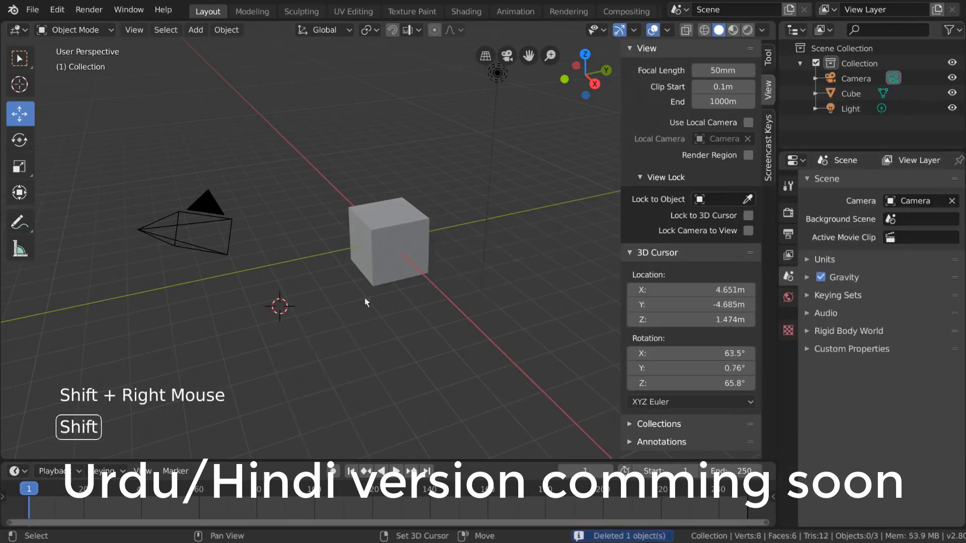
shift+right_click(507, 276)
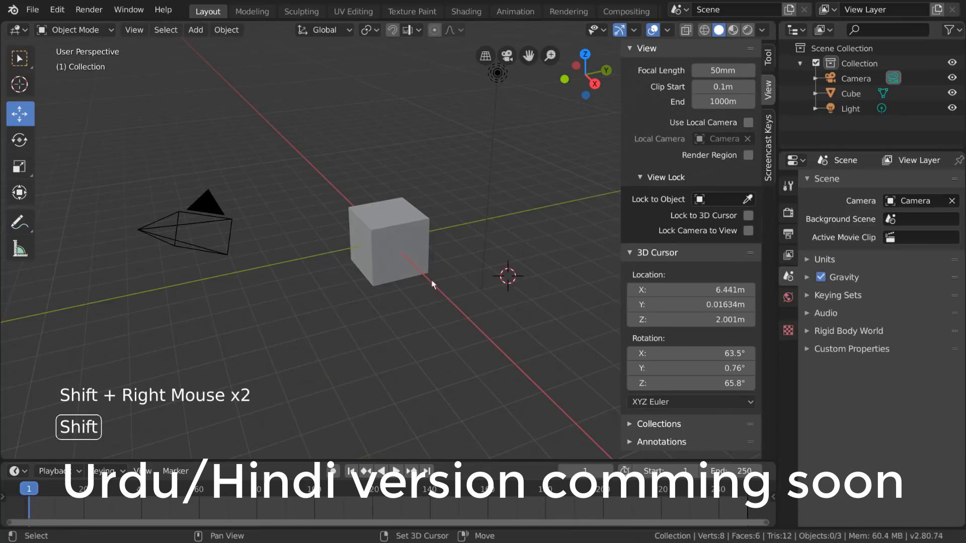
key(shift+s)
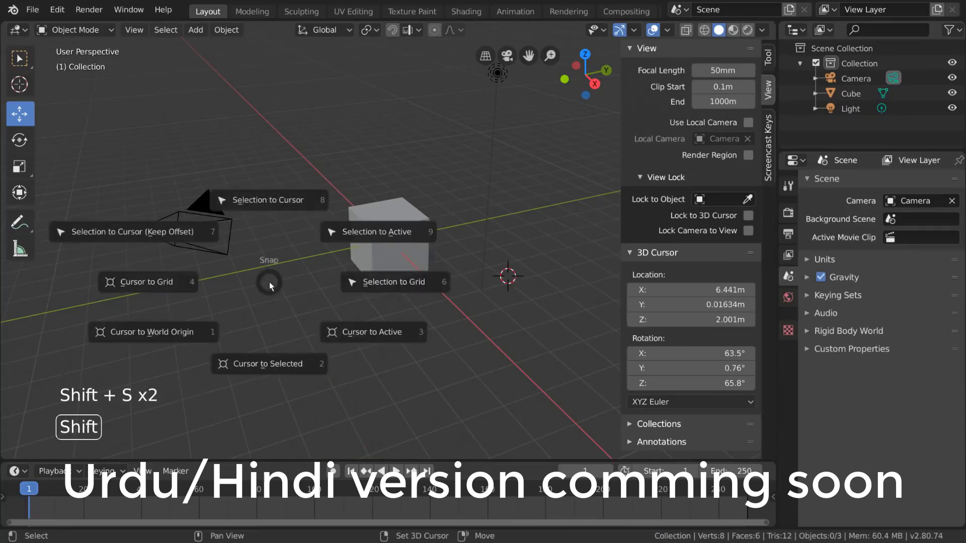
click(188, 333)
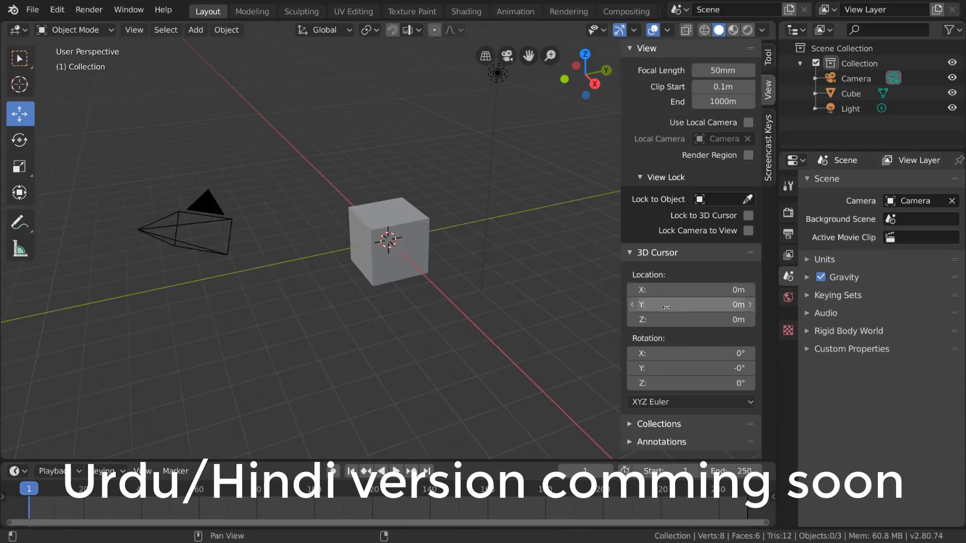
Step: Shift the 3D cursor's Y location and reset it to 0 m
drag(673, 304, 693, 304)
double_click(640, 297)
text(0)
key(Return)
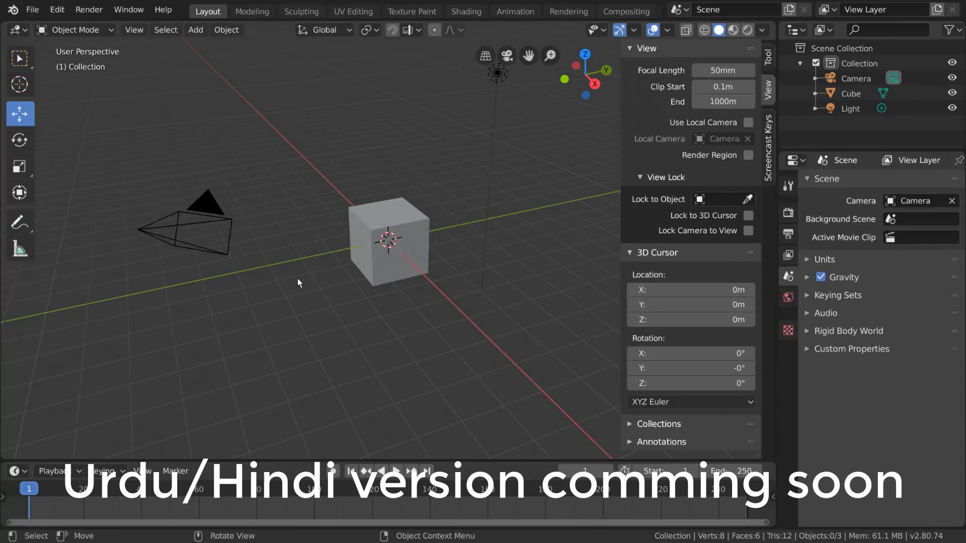
Step: Hide the viewport's sidebar and toolbar
key(n)
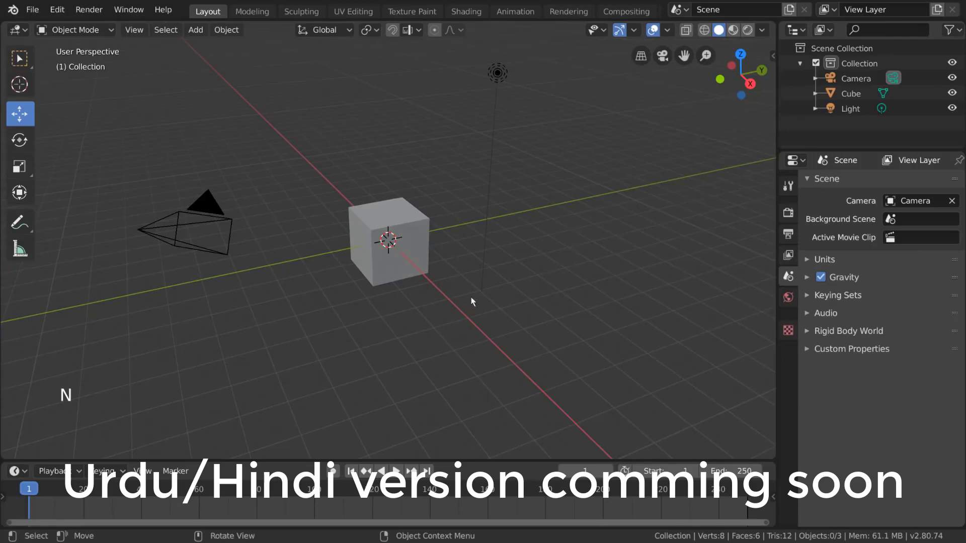
key(t)
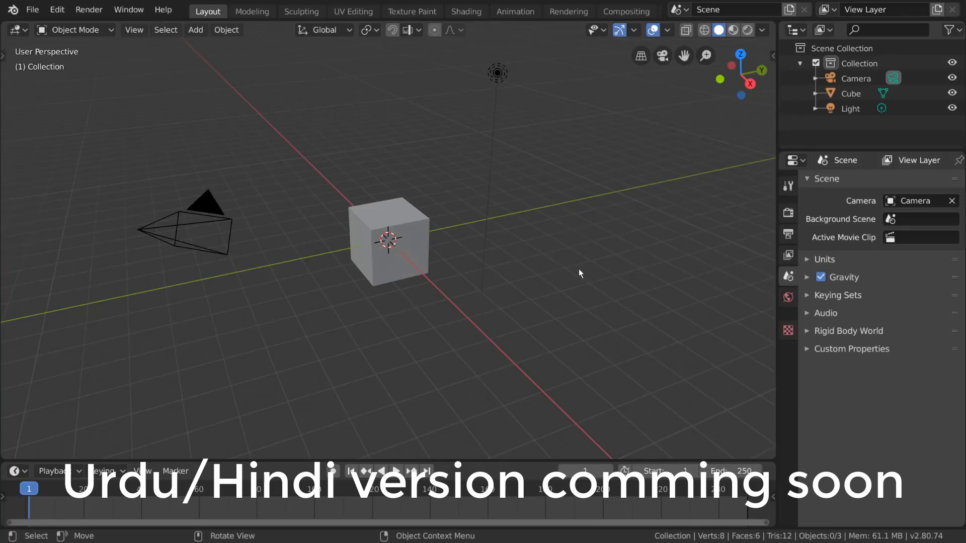
Step: Switch the viewport shading to Wireframe and return it to Solid
key(z)
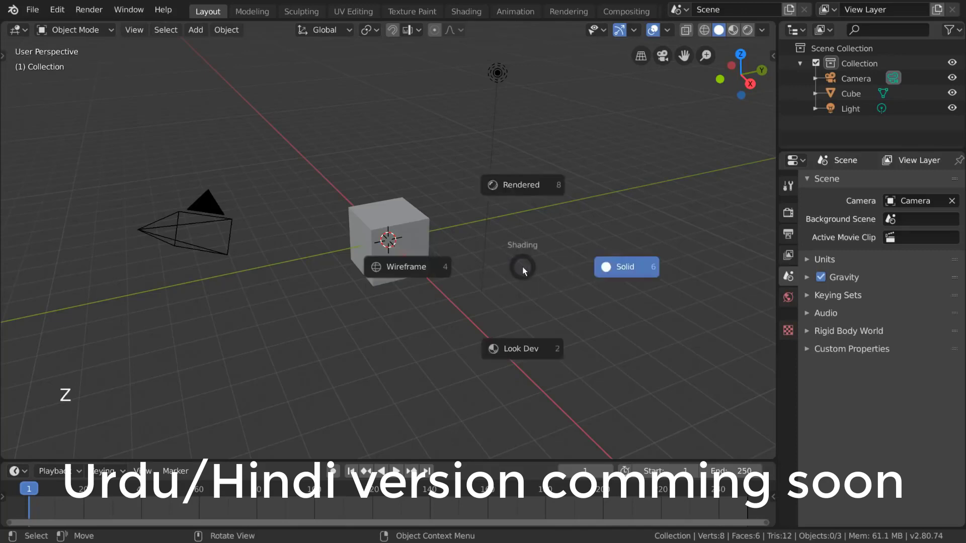
click(523, 267)
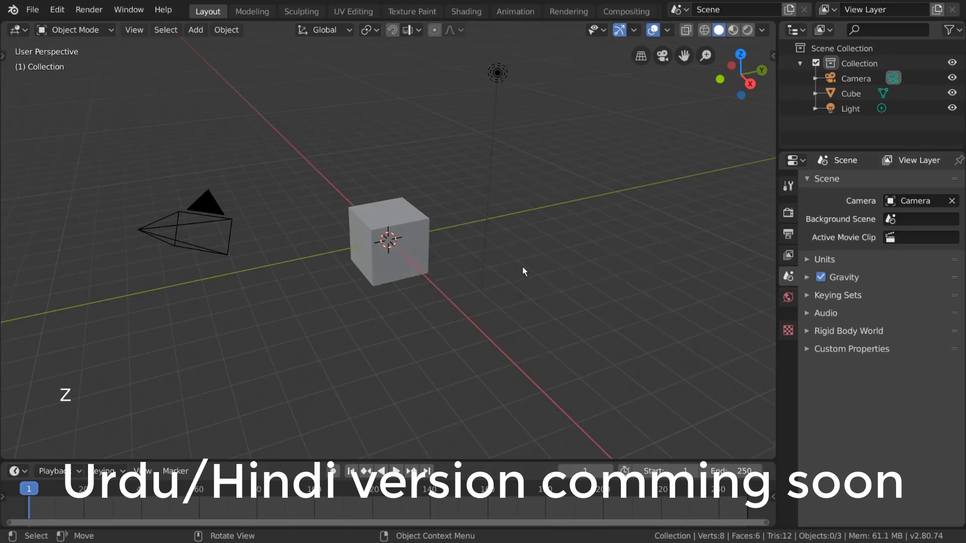
key(z)
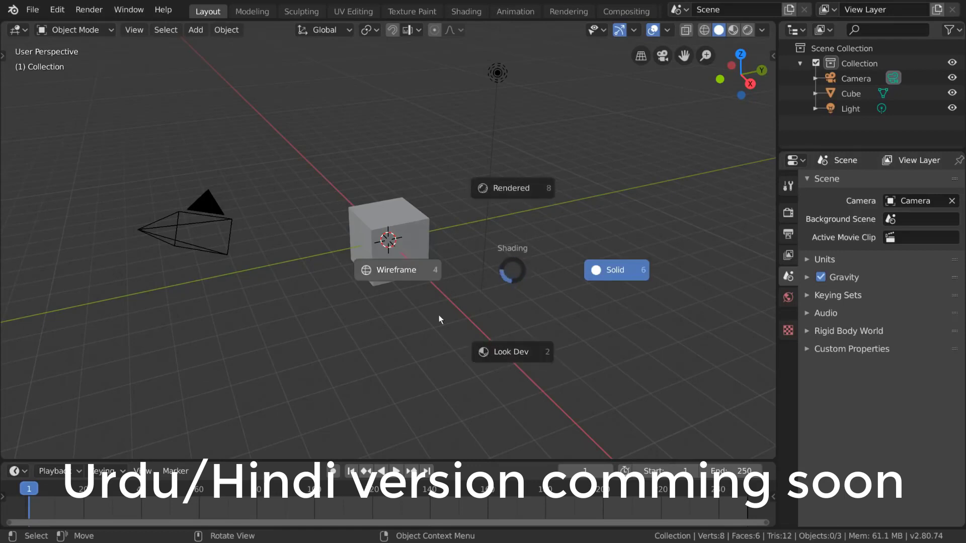
click(402, 274)
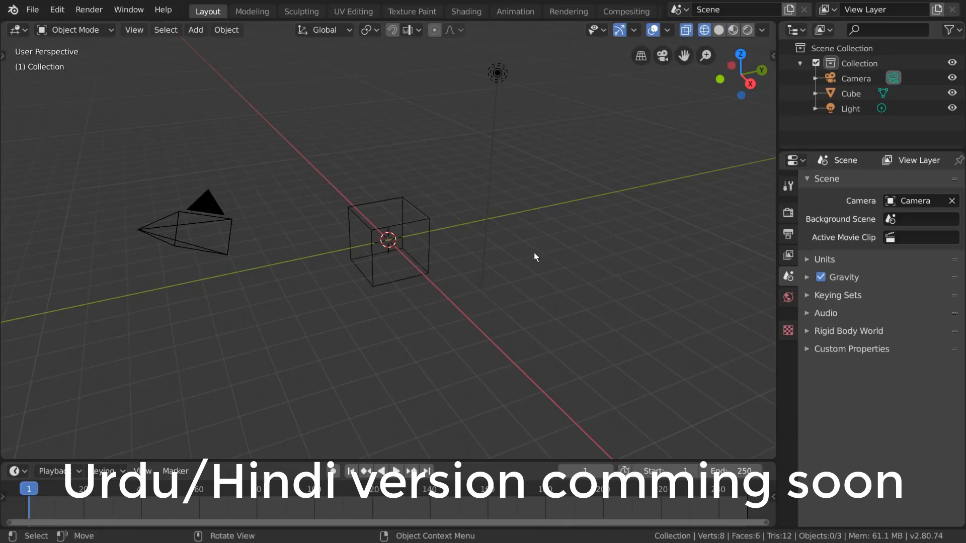
key(z)
key(z)
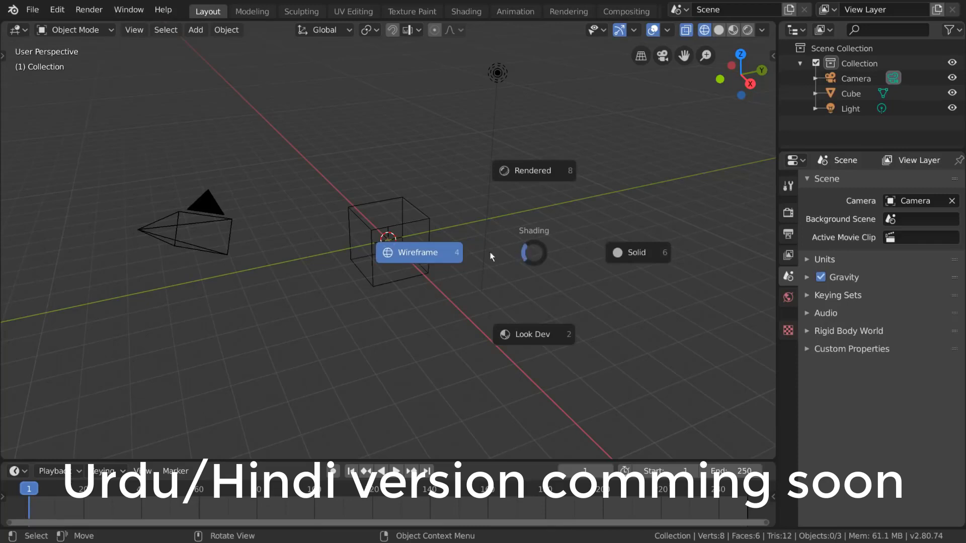
click(644, 252)
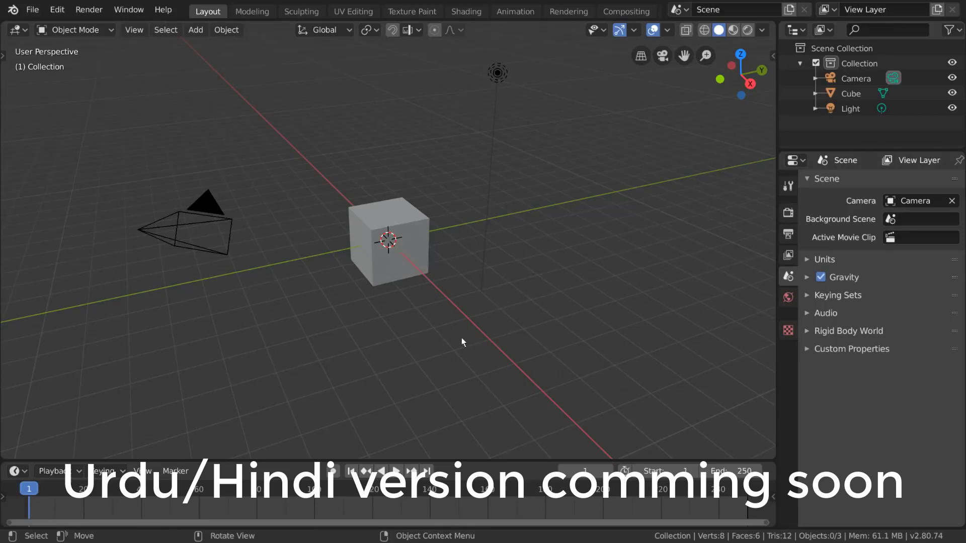
key(z)
key(shift+s)
key(Escape)
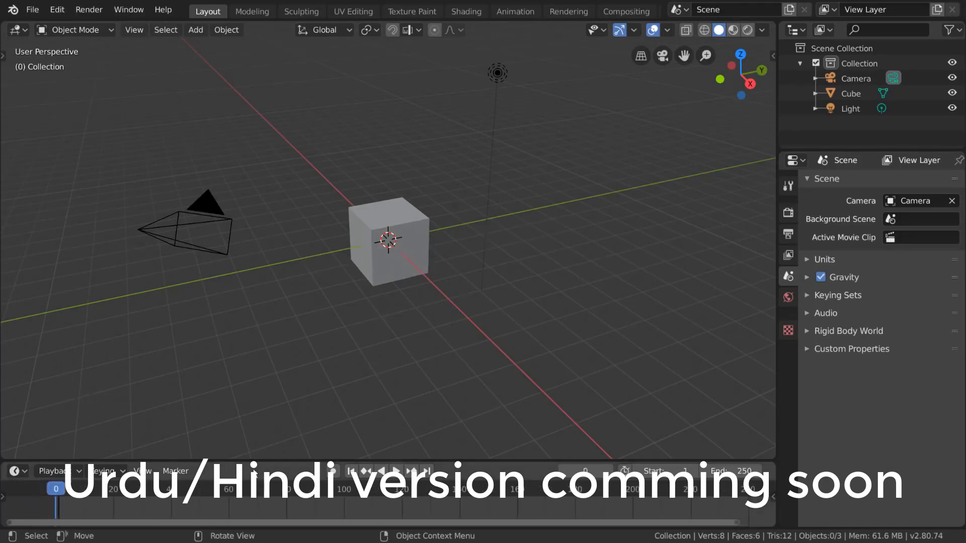
Step: Play the timeline animation briefly, stop it, and return the playhead to frame 0
click(397, 473)
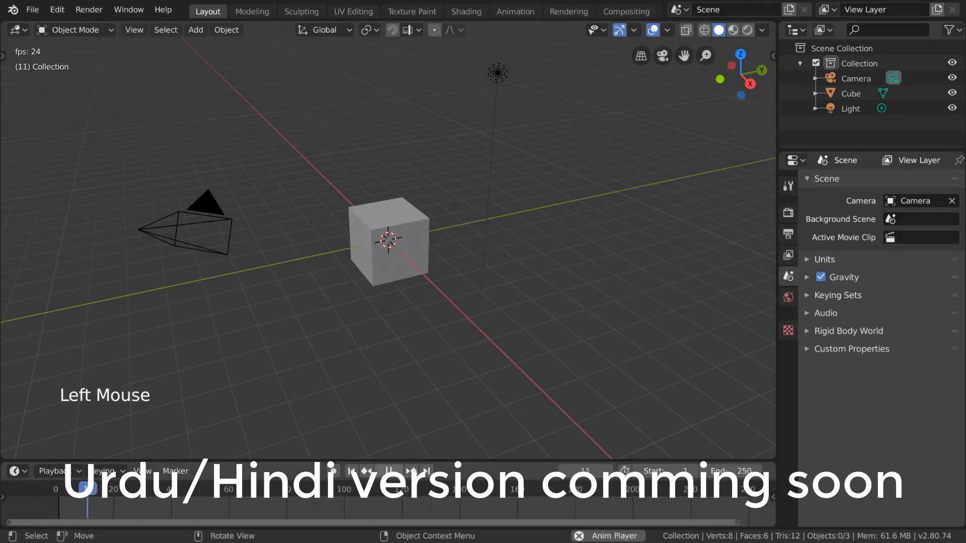
click(397, 473)
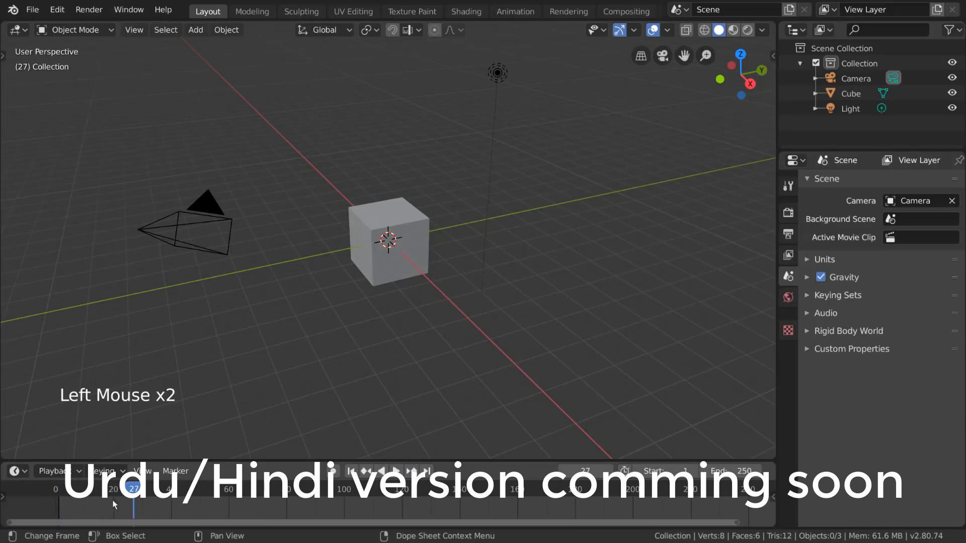
drag(121, 494, 33, 490)
Step: Zoom the timeline out and in, and pan along its frame range
scroll(166, 501, down, 6)
scroll(225, 498, up, 4)
scroll(225, 498, up, 1)
scroll(225, 498, down, 4)
scroll(225, 498, up, 5)
mouse_move(354, 505)
middle_down()
mouse_move(244, 502)
mouse_move(368, 503)
middle_up()
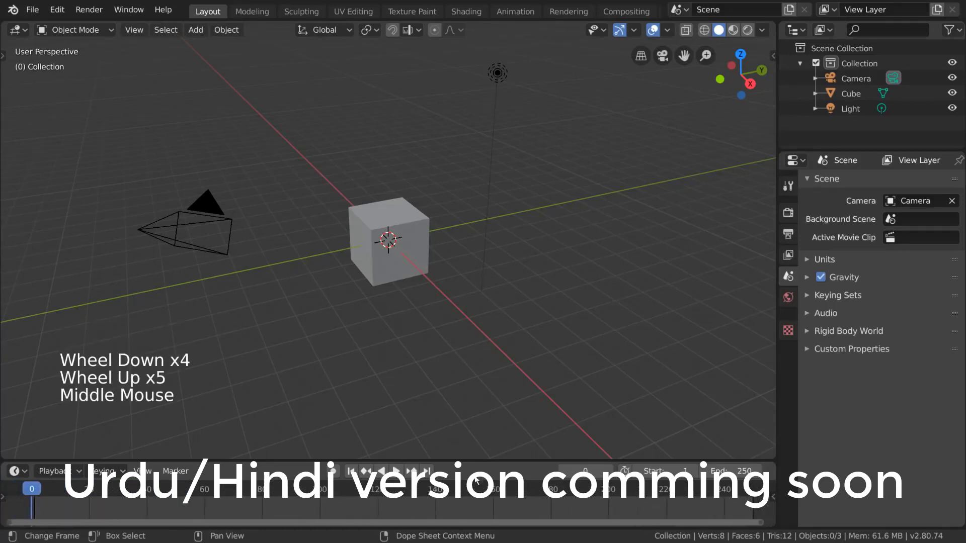
drag(680, 465, 718, 466)
key(i)
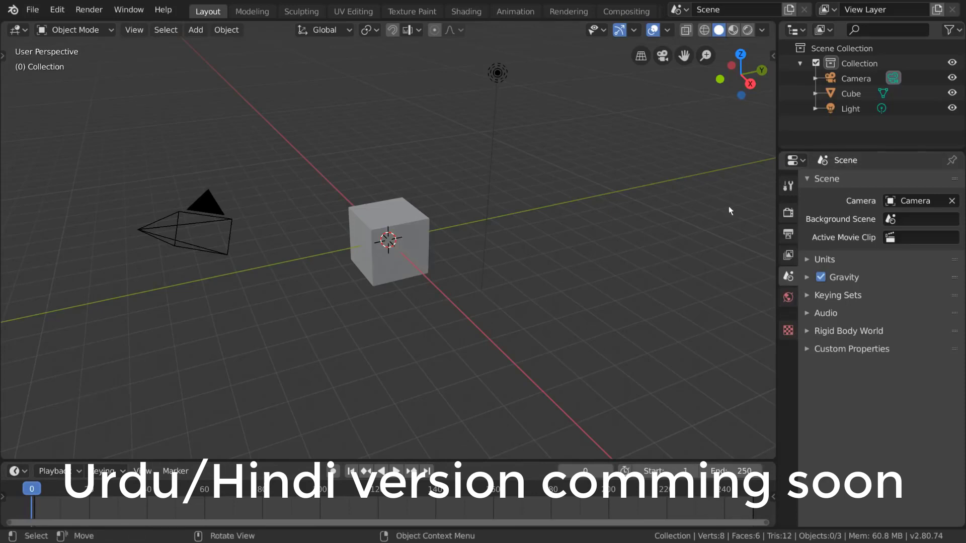
Step: Select the cube, show the active tool settings in the properties editor, and make Select Box the active tool
click(400, 249)
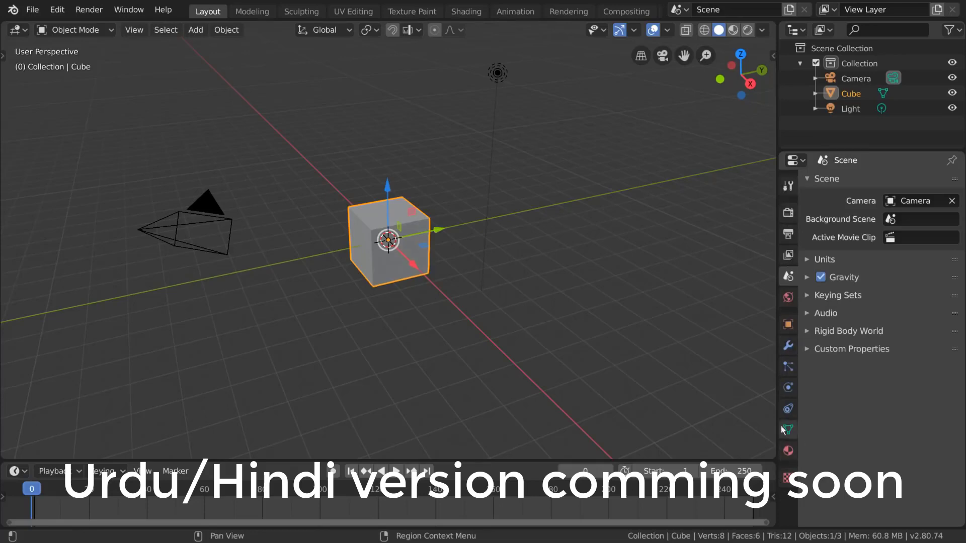
click(783, 182)
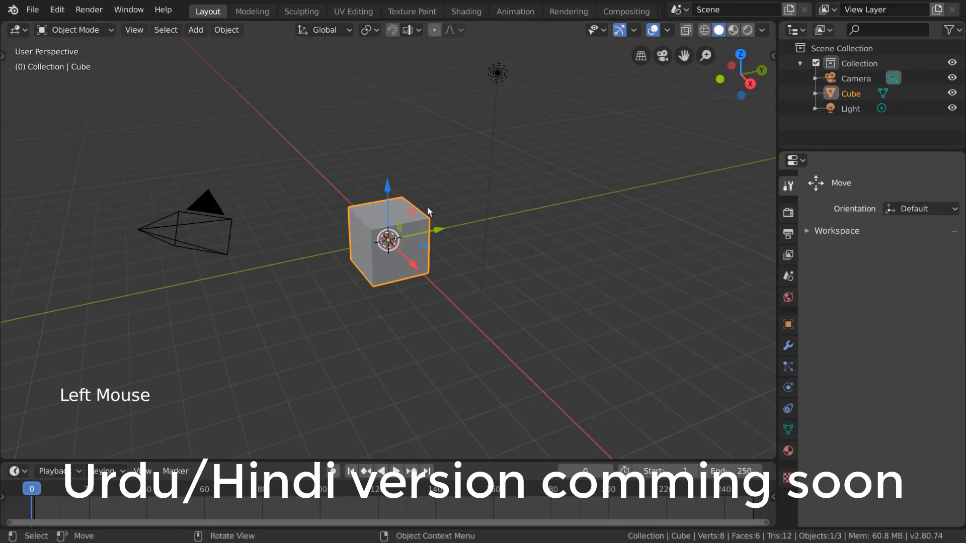
key(t)
click(31, 65)
key(t)
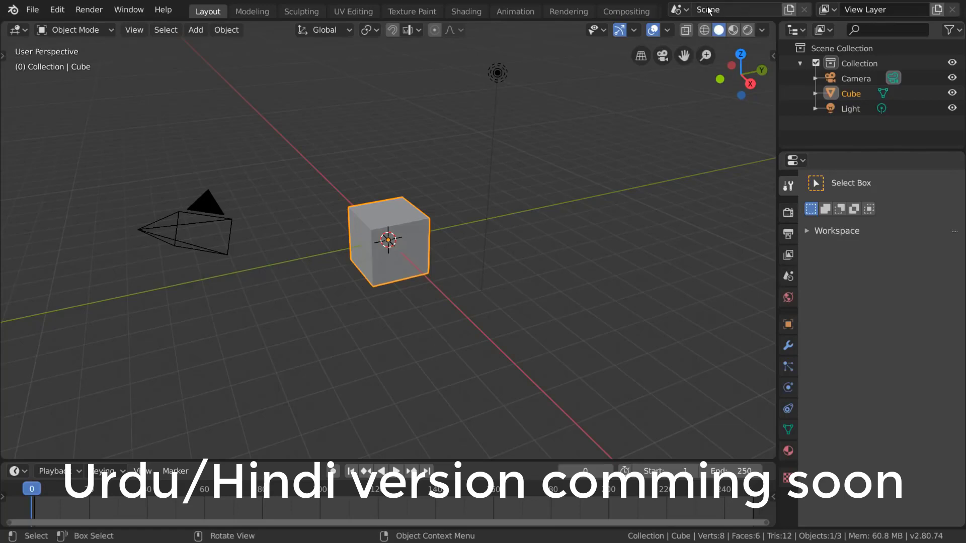
Step: Create a new empty scene, switch between it and the original scene, and delete the new one
click(789, 10)
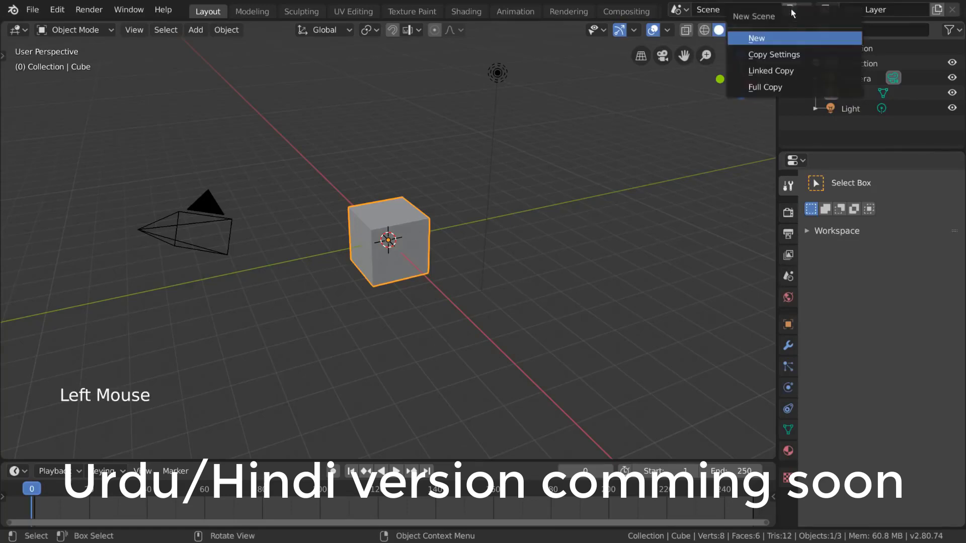
click(789, 37)
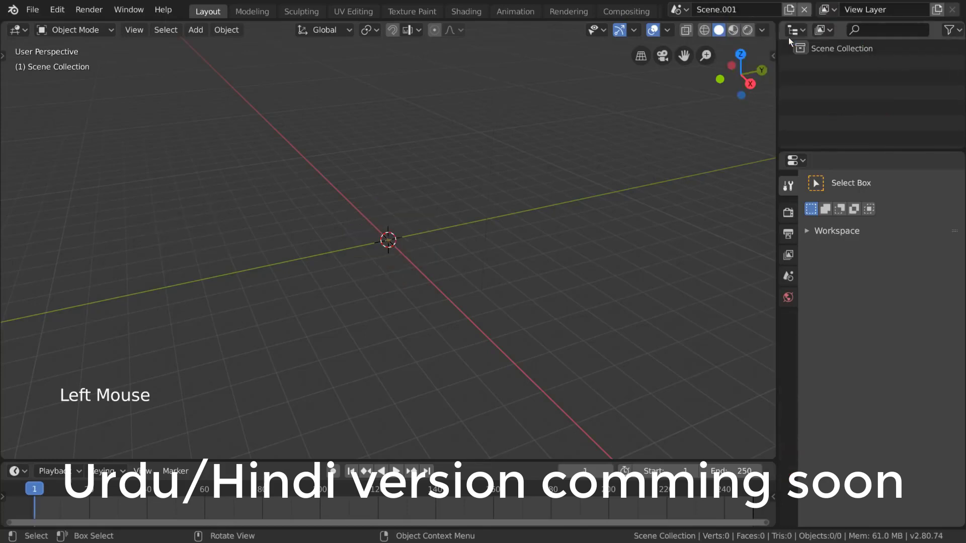
click(679, 10)
click(723, 31)
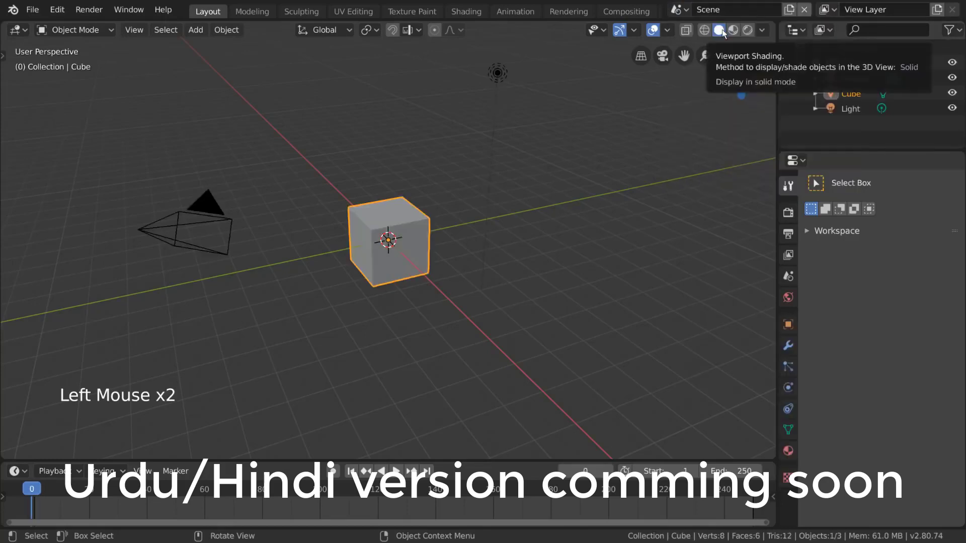
click(679, 9)
click(723, 46)
click(805, 9)
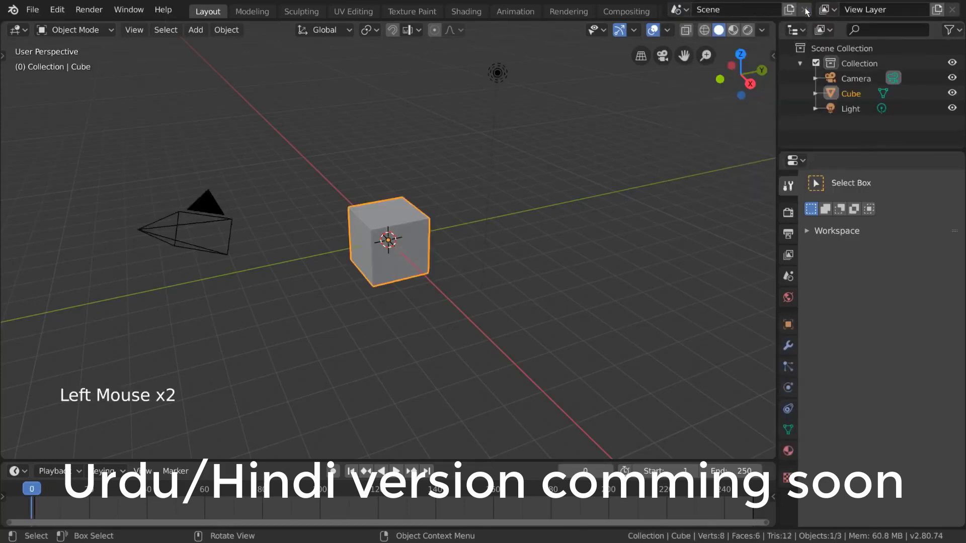
Step: Look through the scene's render properties and its output properties, including Dimensions and Output
click(788, 213)
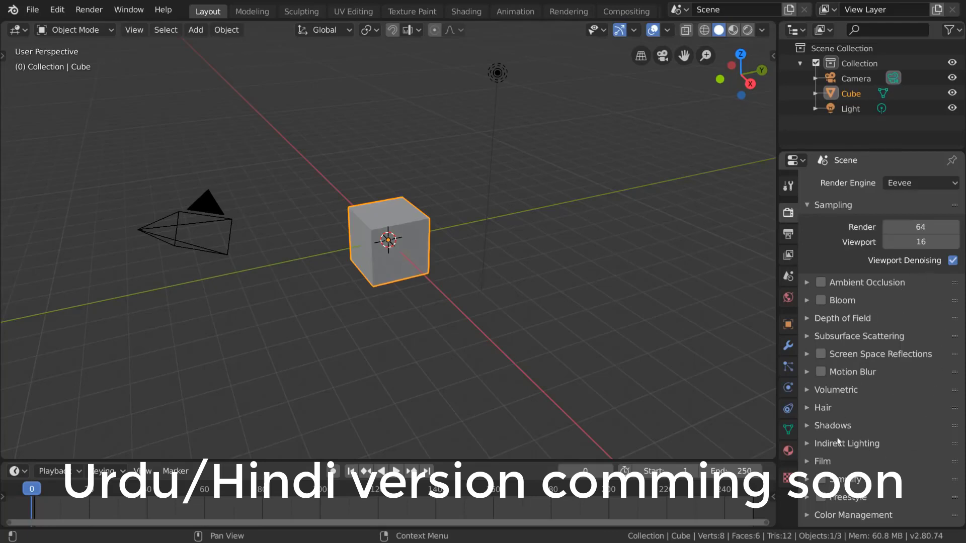
click(791, 234)
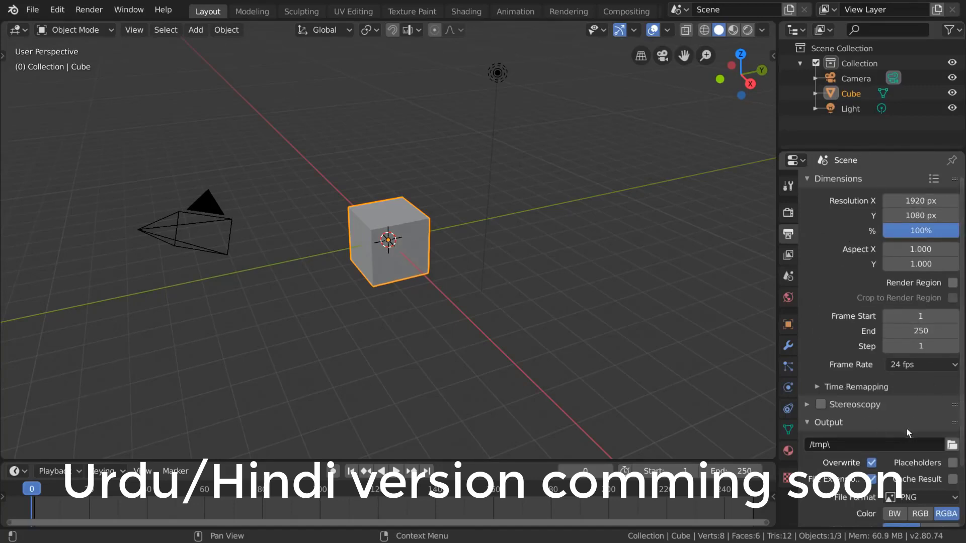
scroll(895, 437, down, 6)
scroll(898, 437, up, 4)
scroll(898, 436, up, 2)
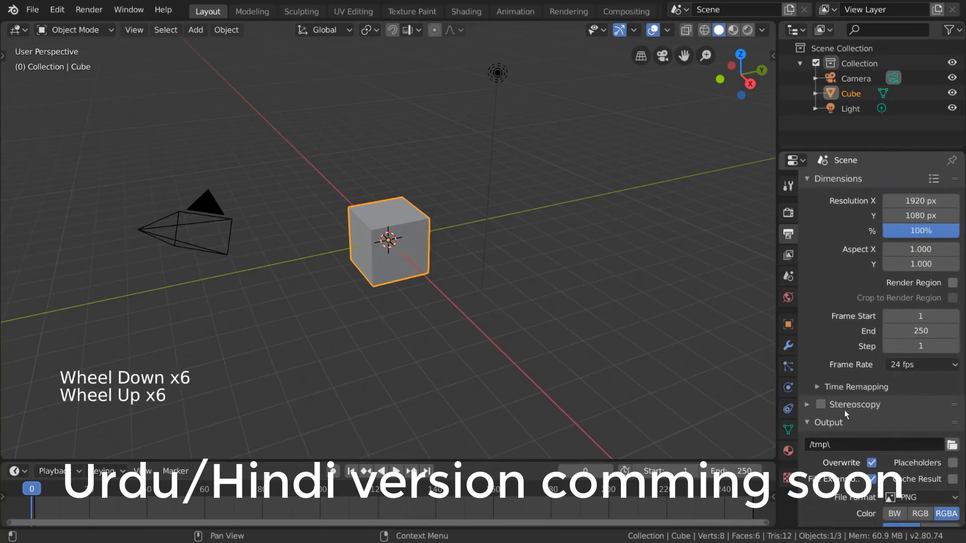
Step: Review the view layer properties, turning Use for Rendering off and on and collapsing and expanding the Passes and View Layer sections
click(789, 256)
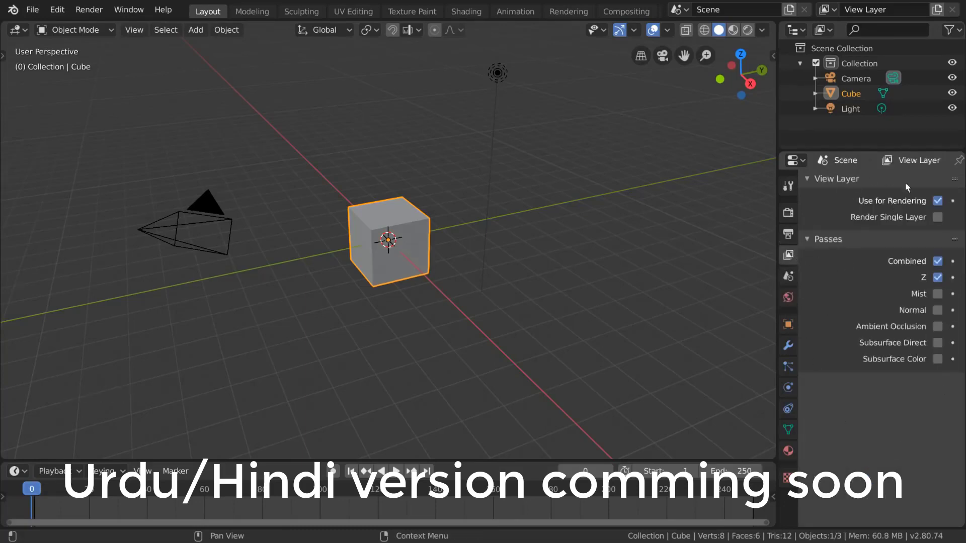
click(937, 202)
click(938, 202)
click(805, 239)
click(806, 239)
click(807, 179)
click(807, 180)
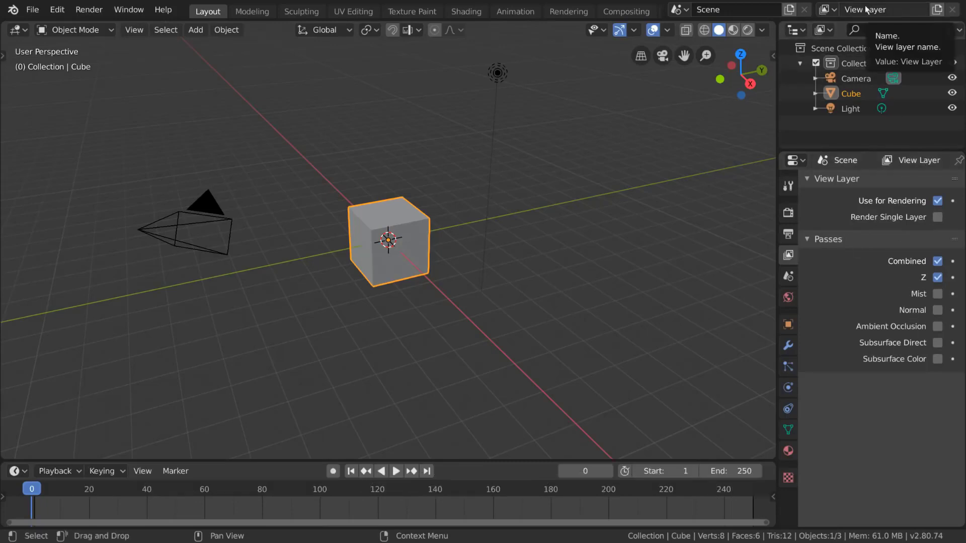
Step: Open the view layer's name for editing and leave it, and check the list of view layers
click(899, 9)
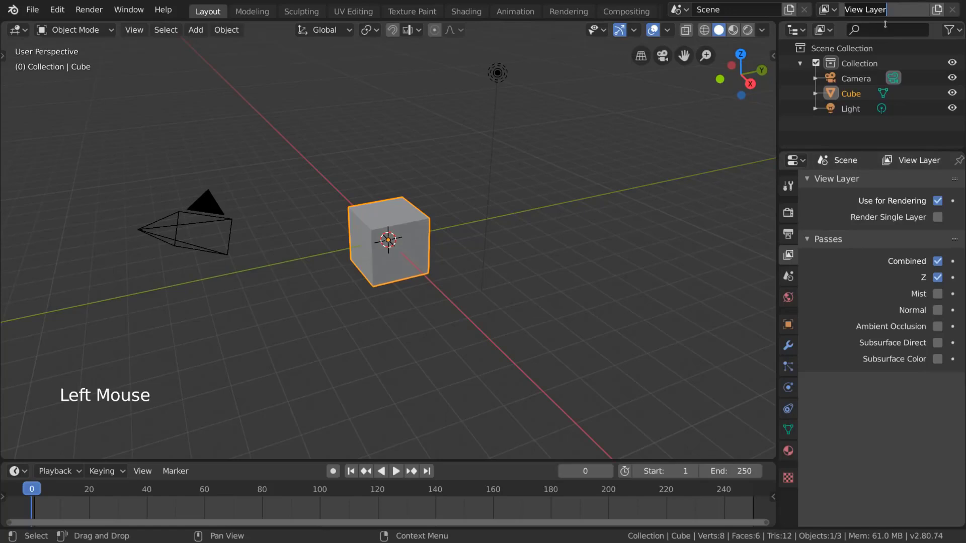
click(831, 9)
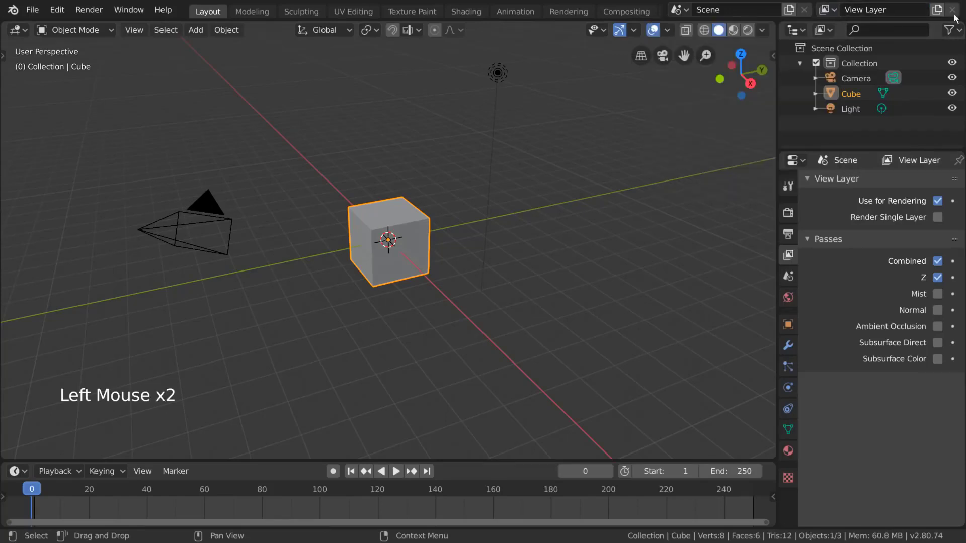
Step: Add a new view layer to the scene and switch back to the original View Layer
click(937, 9)
click(827, 9)
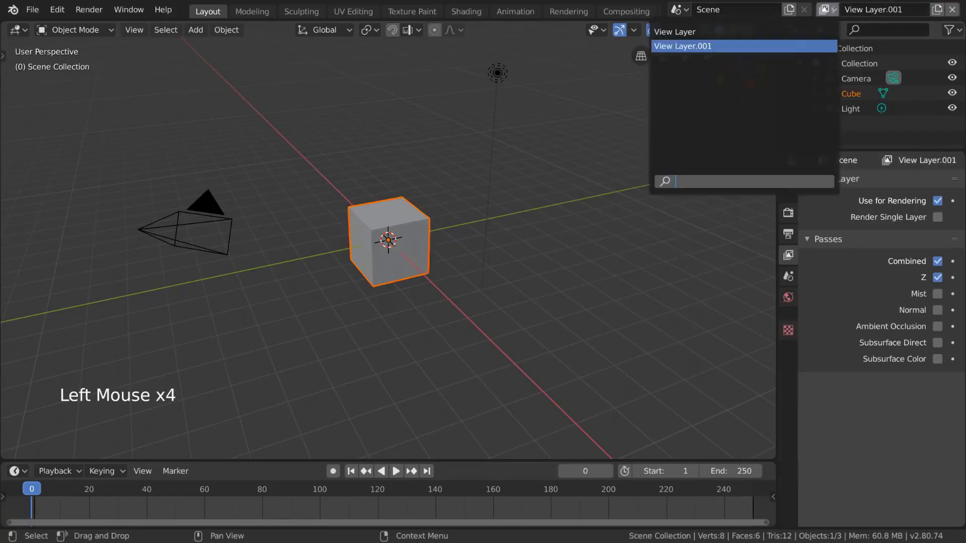
click(810, 32)
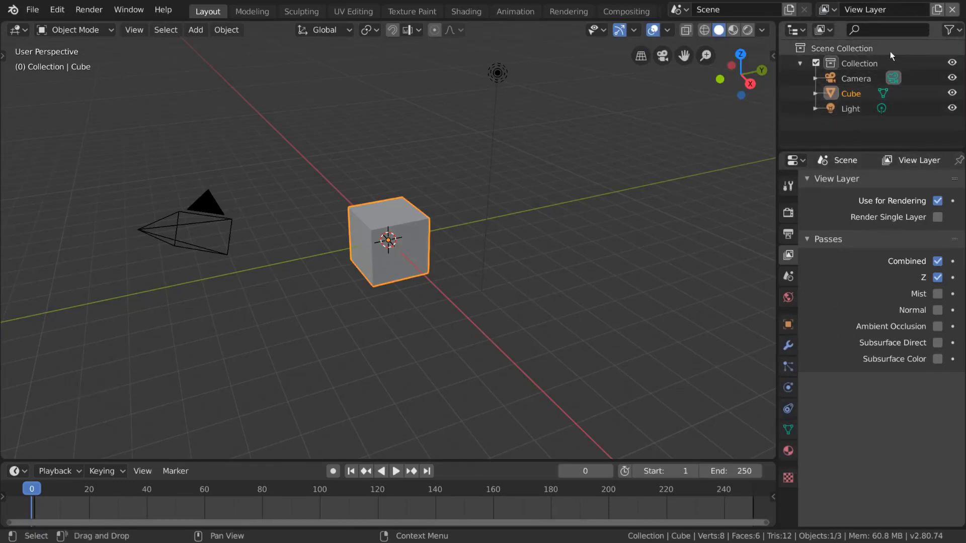
Step: Select the collection, camera and cube in the outliner, and exclude the collection from the view layer and include it again
click(875, 65)
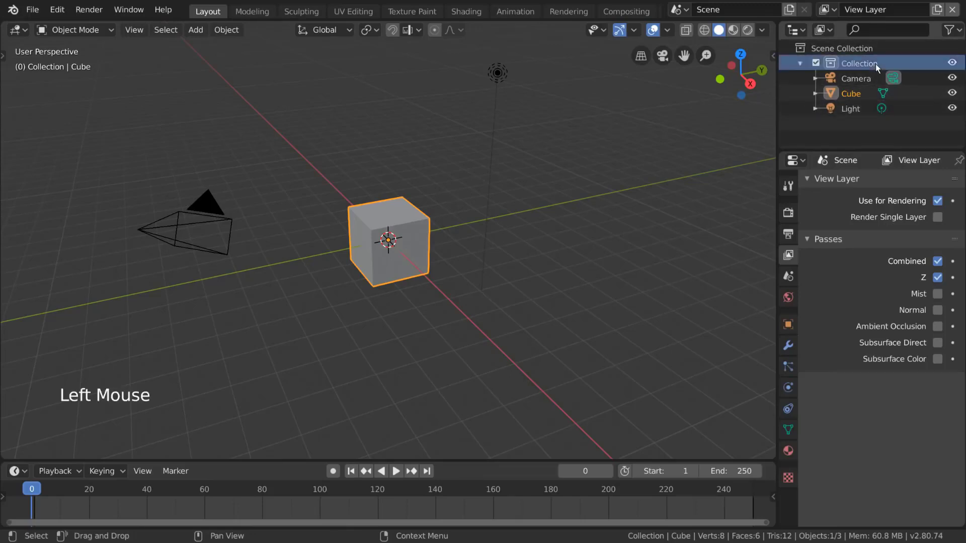
click(856, 76)
click(858, 62)
click(858, 93)
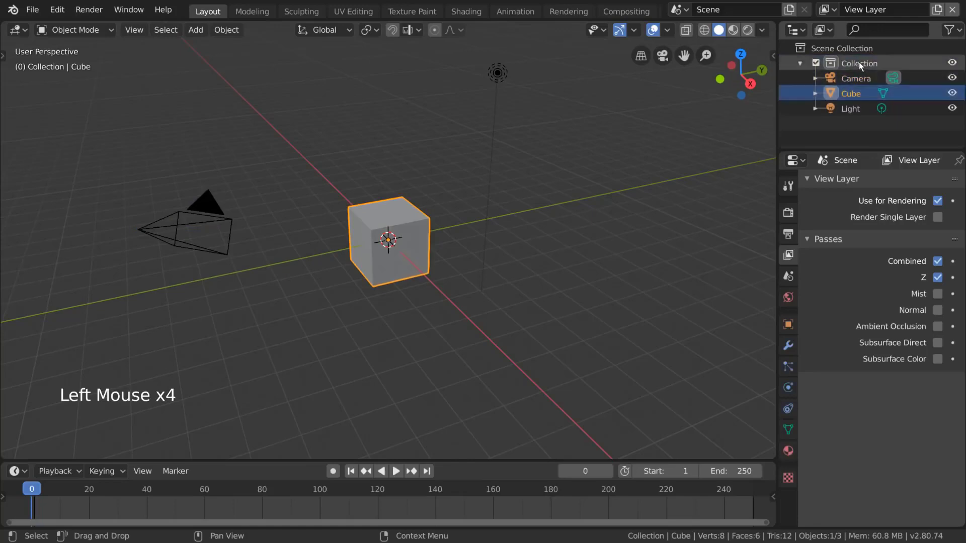
click(816, 63)
click(816, 63)
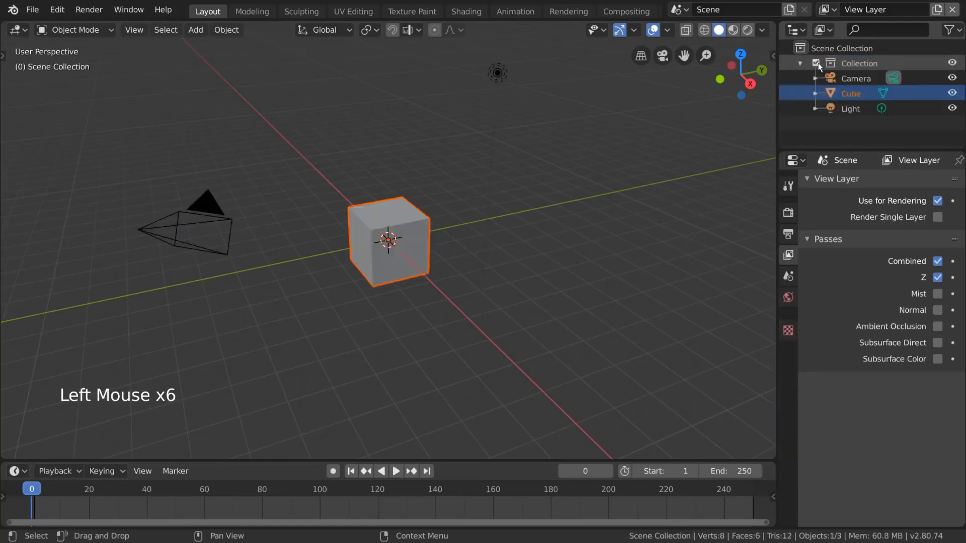
Step: Rename the collection to Character and make the cube the active object
double_click(857, 62)
text(Character)
key(Return)
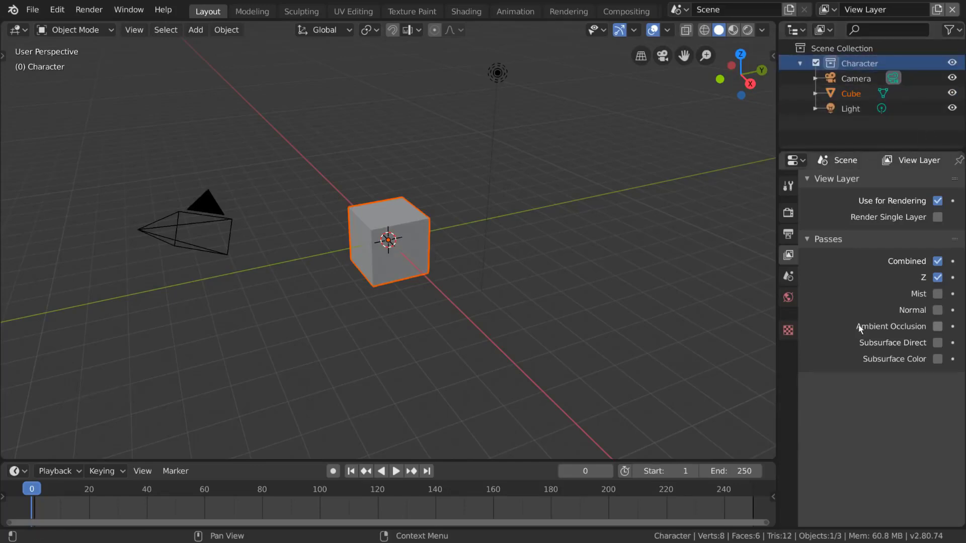
click(859, 94)
Step: Review the scene properties, including the Gravity and Rigid Body World sections
click(789, 276)
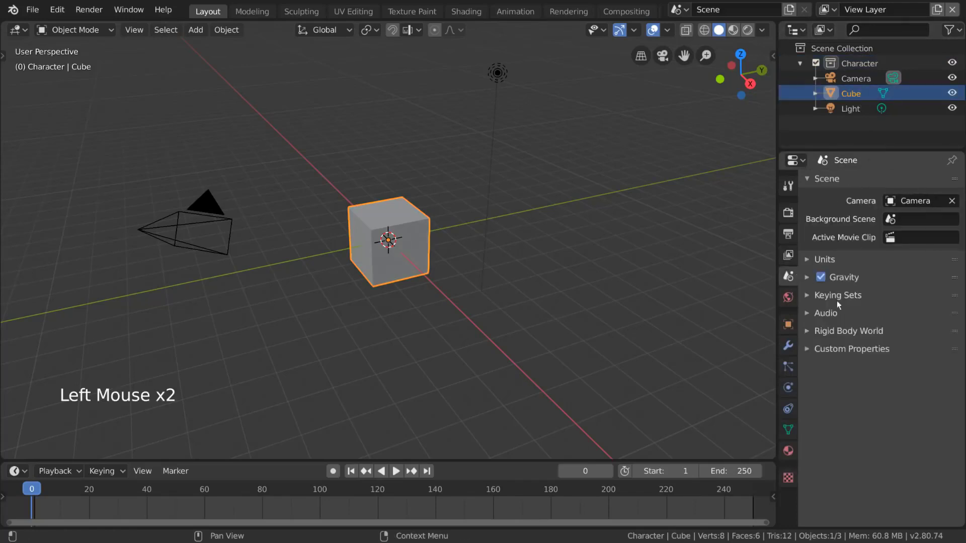
triple_click(826, 278)
click(878, 330)
click(879, 330)
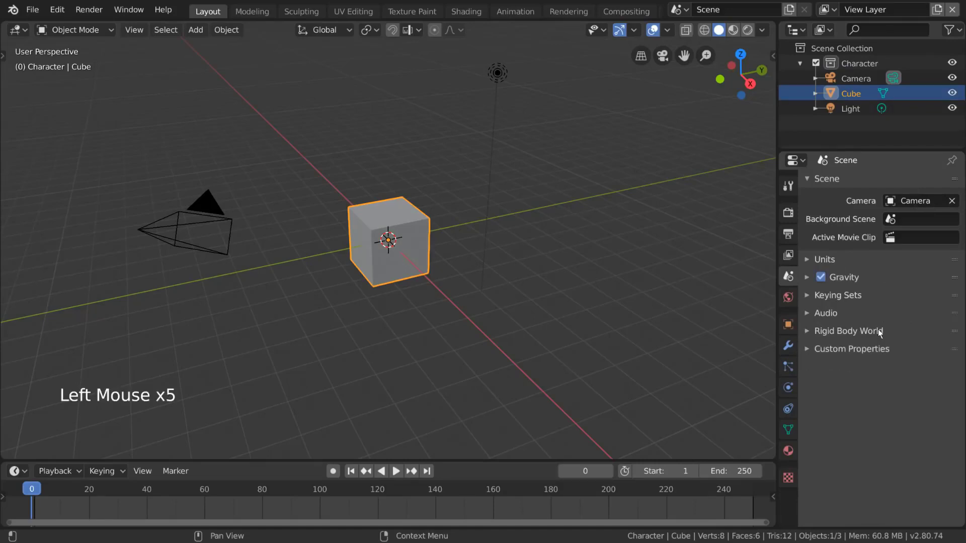
Step: Set the world's volume shader to Volume Scatter
click(789, 298)
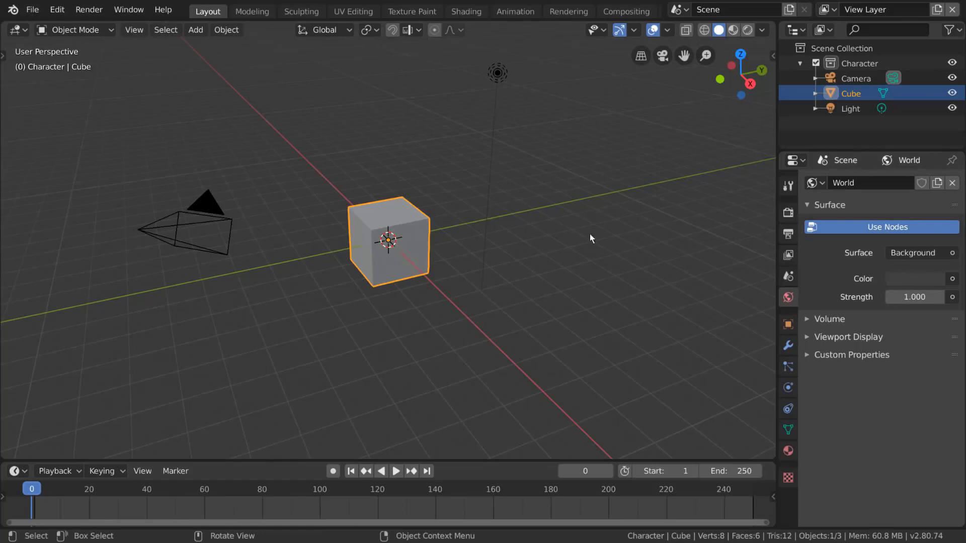
click(841, 319)
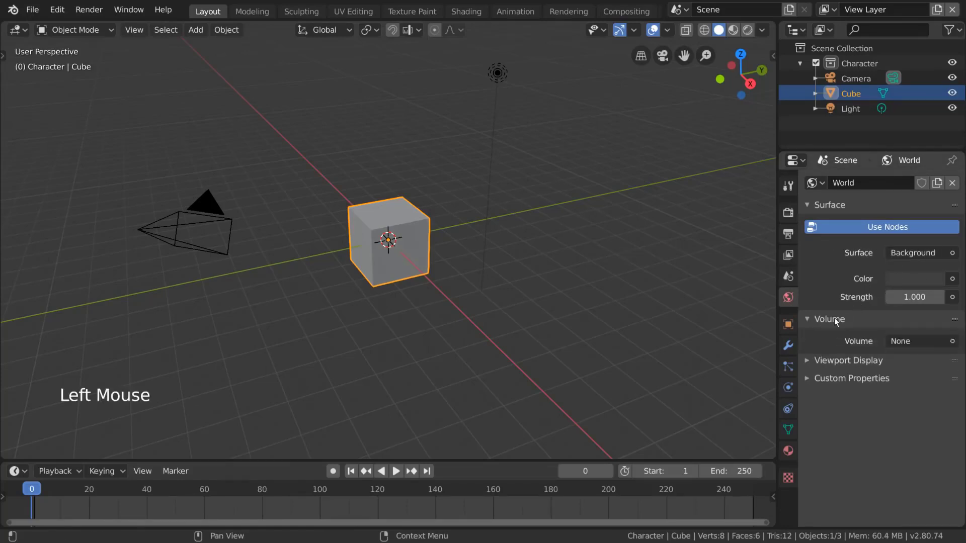
click(909, 342)
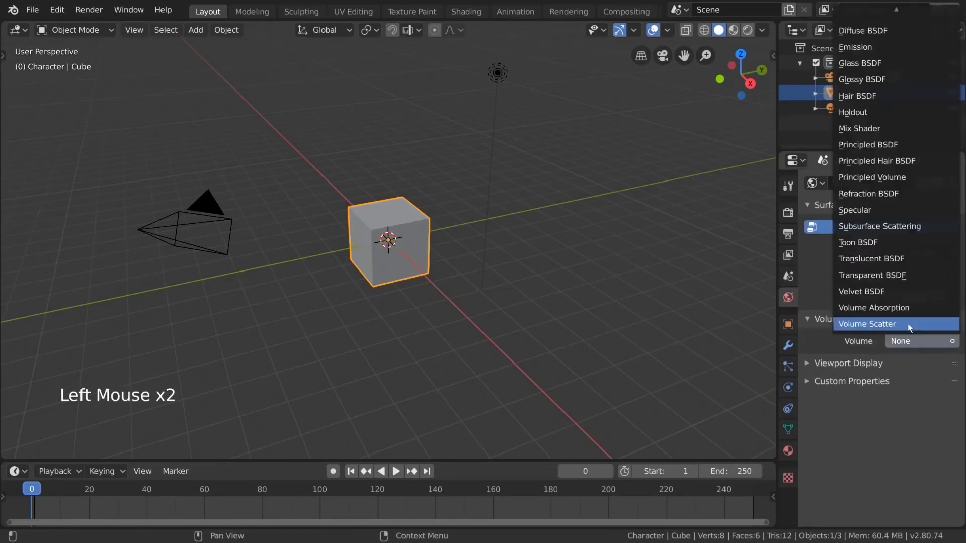
click(907, 324)
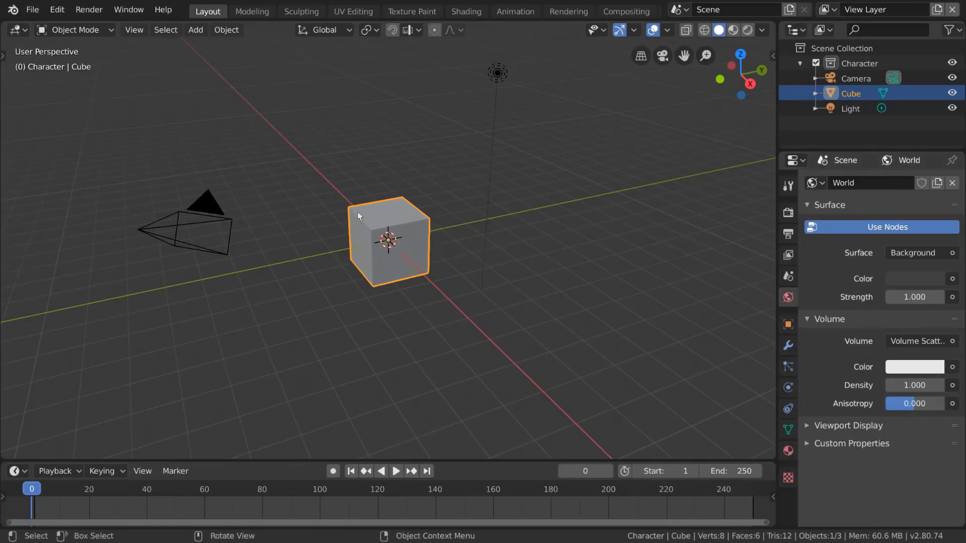
Step: Examine the cube's object properties, expanding the Relations, Collections and Visibility sections
click(403, 227)
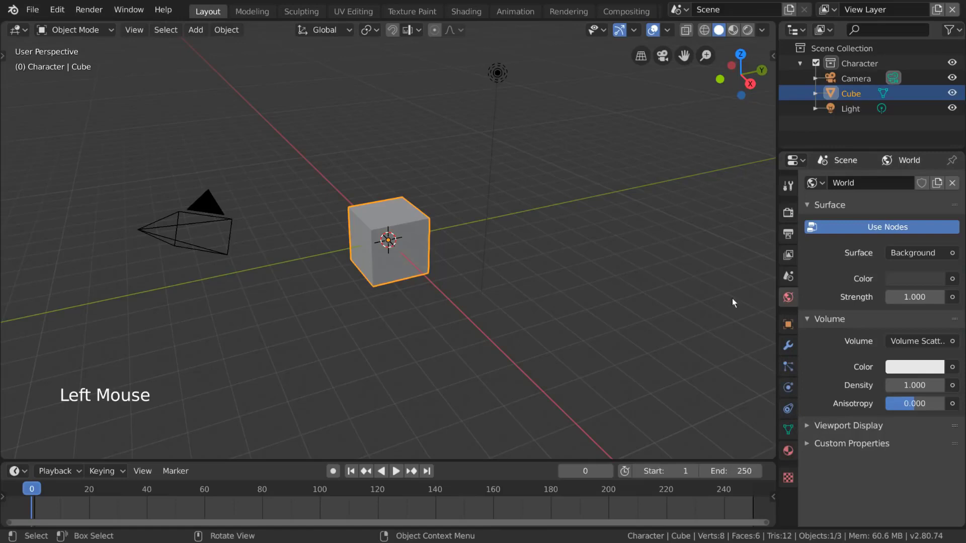
click(784, 325)
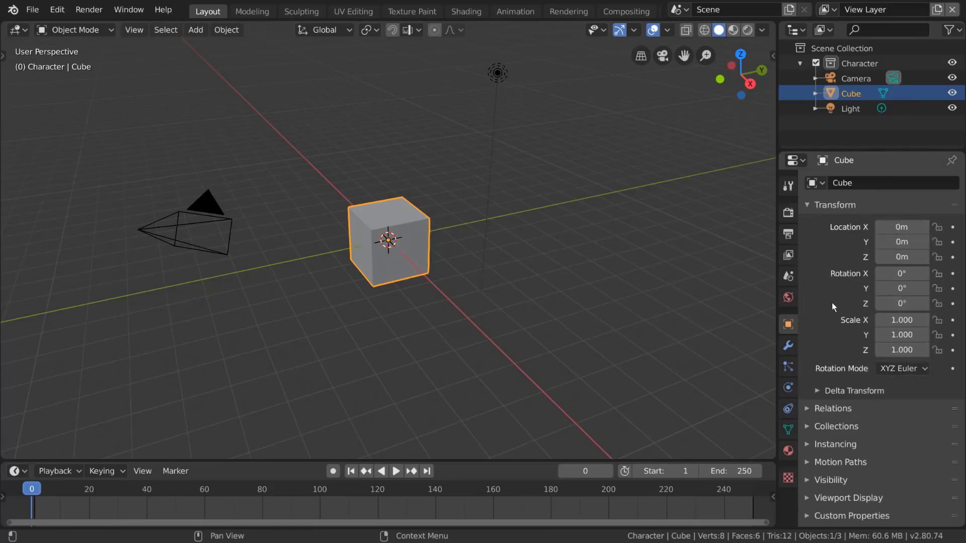
scroll(833, 304, down, 2)
click(853, 410)
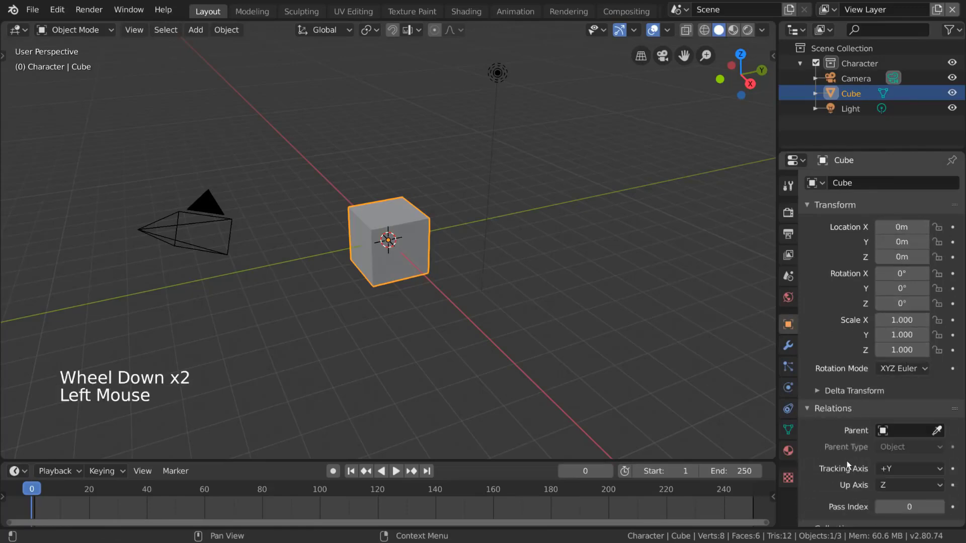
scroll(848, 463, down, 5)
click(853, 449)
scroll(851, 447, down, 6)
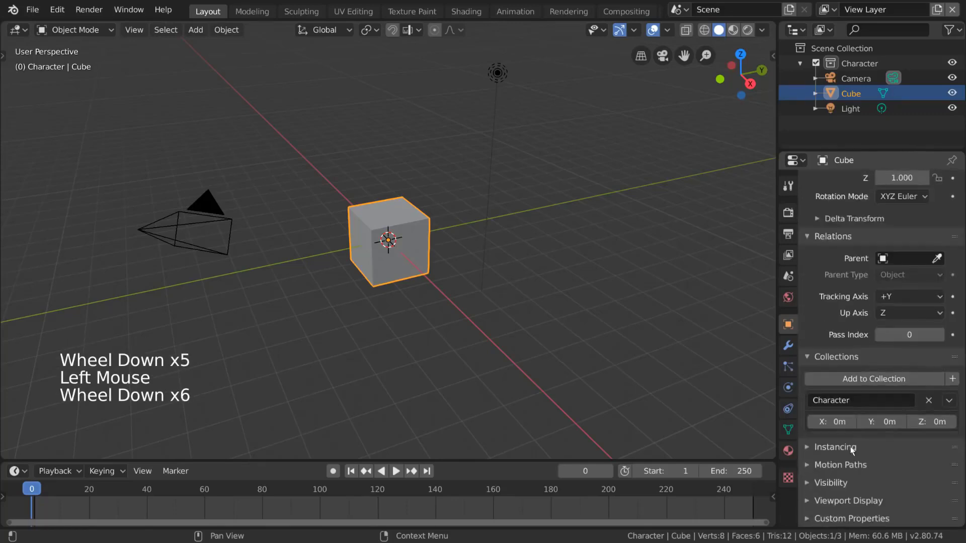
click(848, 482)
scroll(848, 478, down, 6)
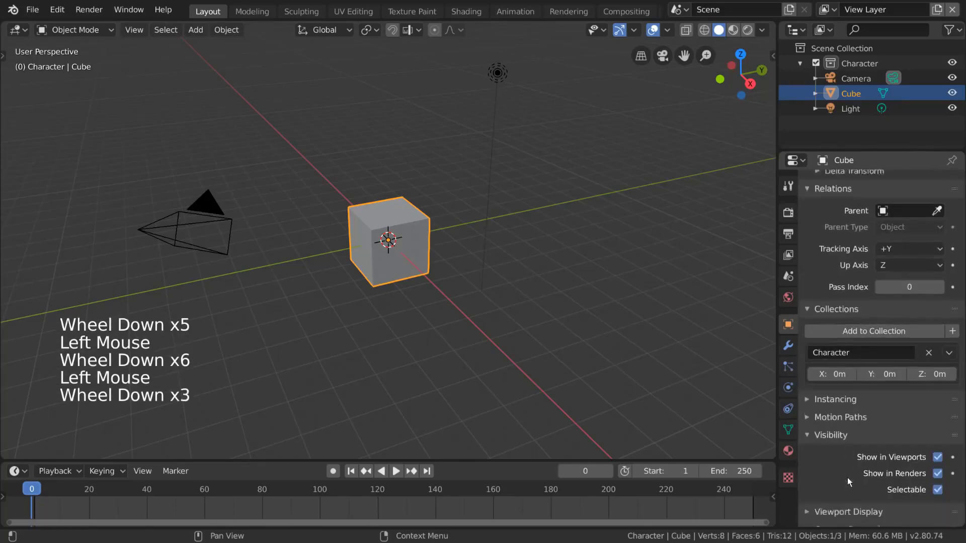
Step: Add a Subdivision Surface modifier and a Bevel modifier to the cube
click(789, 347)
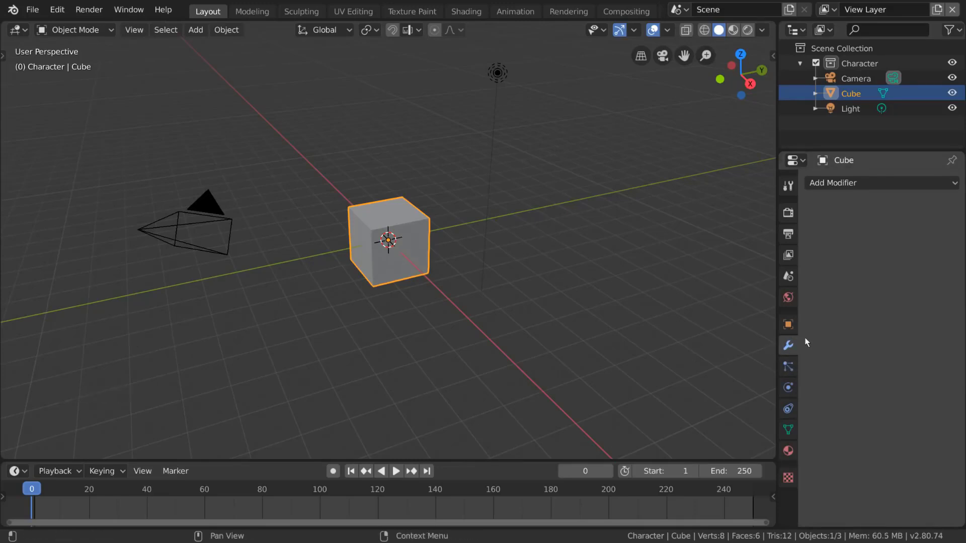
click(866, 182)
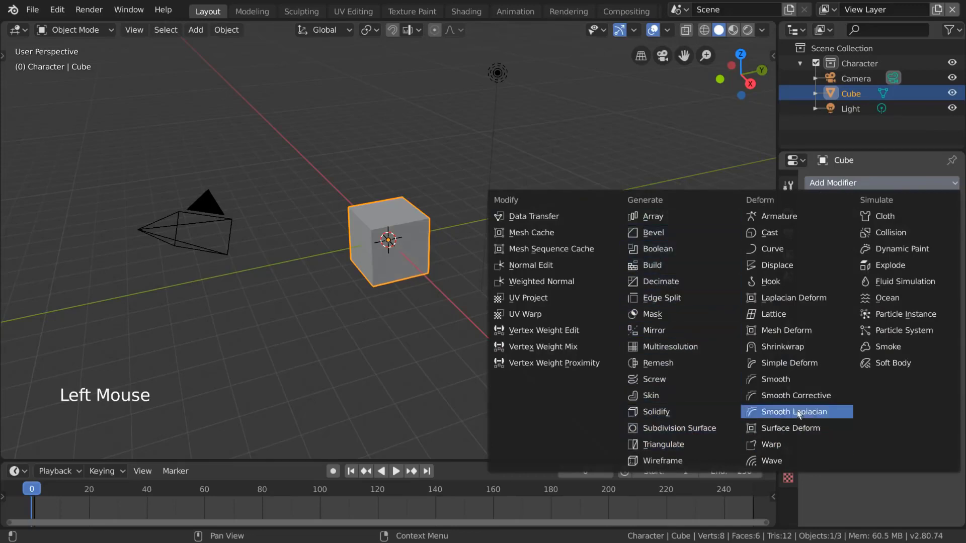
click(678, 430)
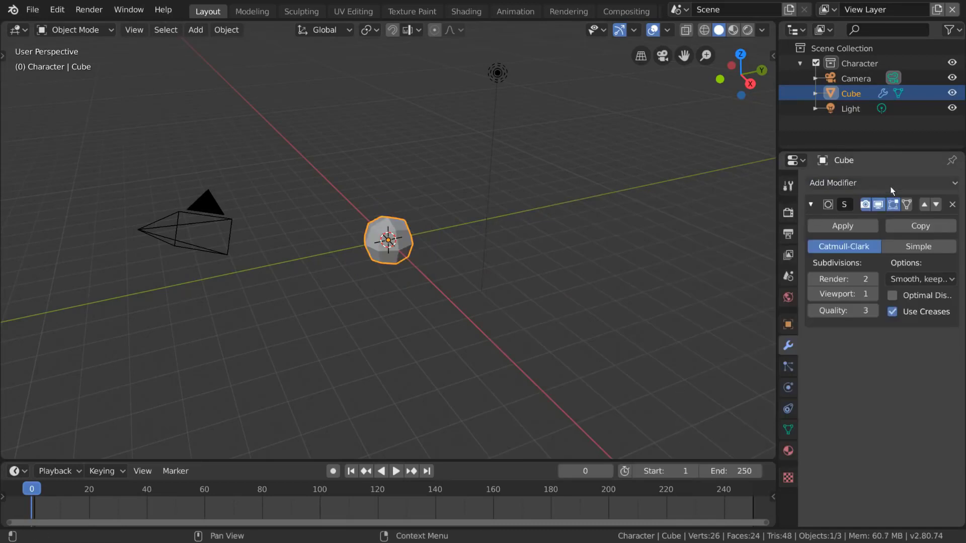
click(850, 183)
click(690, 233)
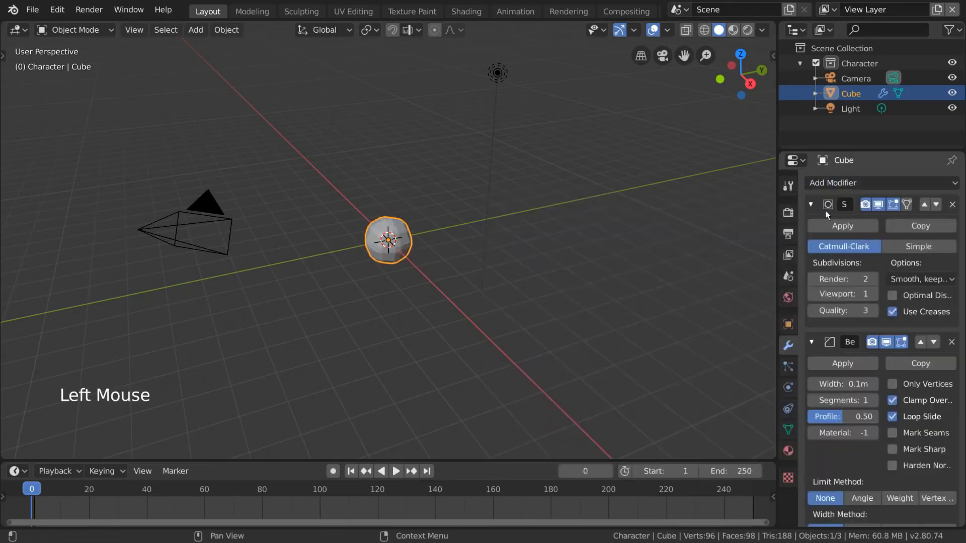
Step: Swap the order of the cube's two modifiers back and forth, ending with Bevel above Subdivision Surface
click(937, 204)
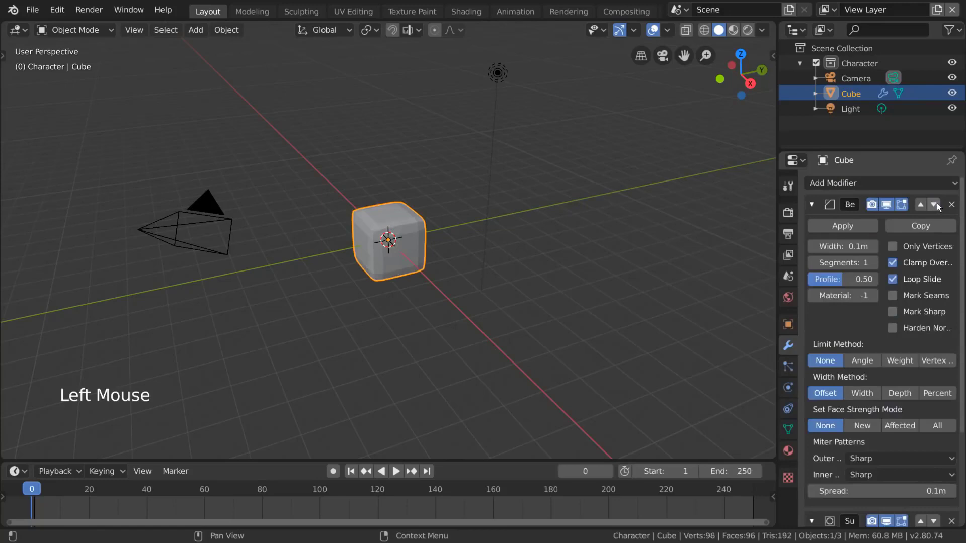
click(937, 204)
click(937, 204)
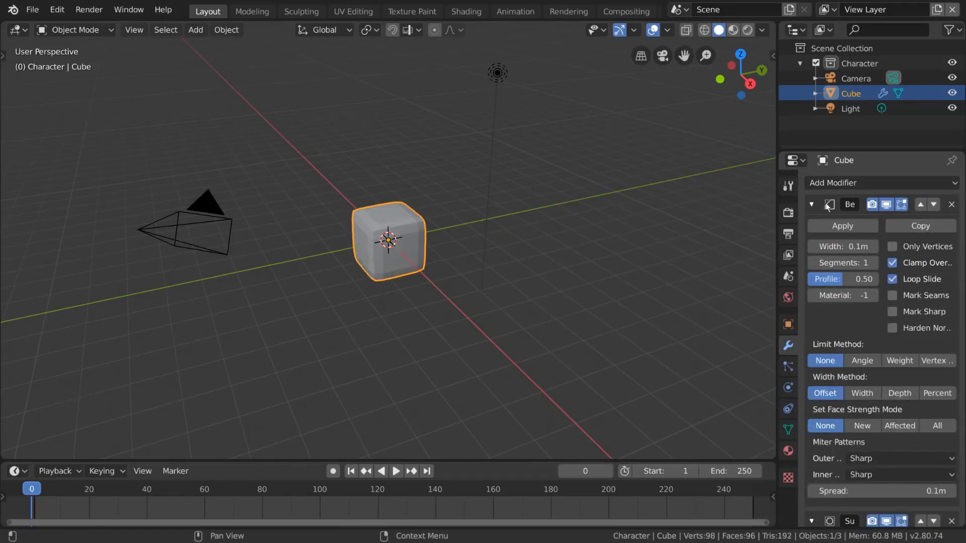
Step: Collapse the settings of the Bevel and Subdivision Surface modifiers and remove both from the cube
click(812, 205)
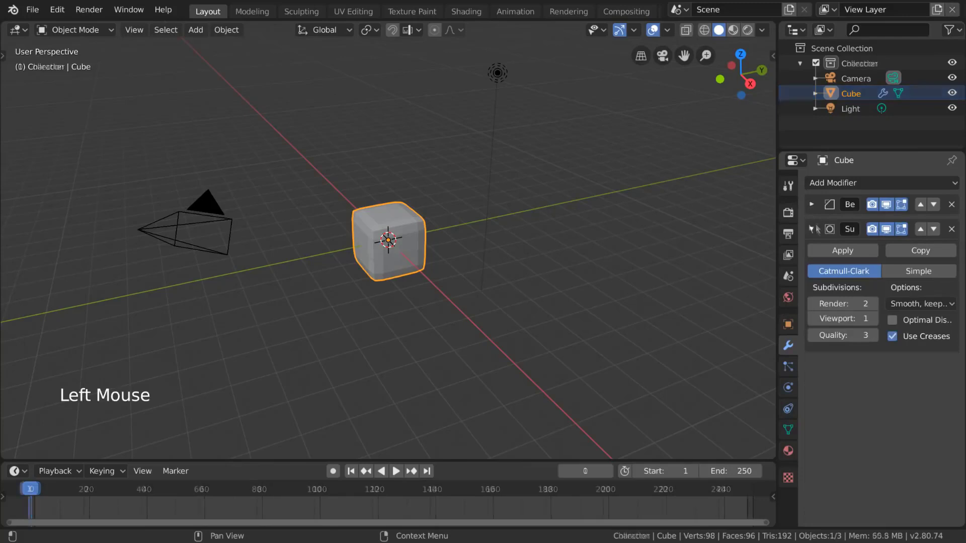
click(812, 229)
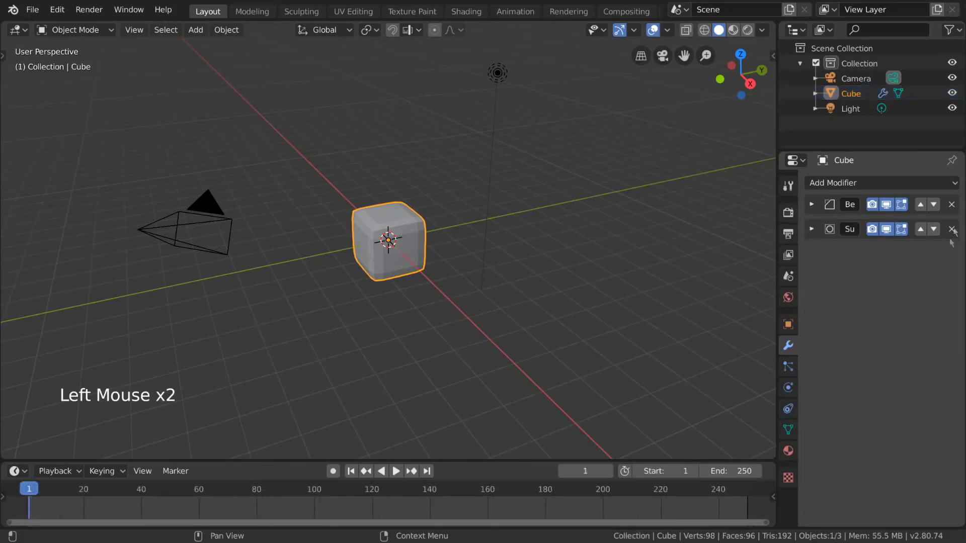
click(952, 205)
click(952, 204)
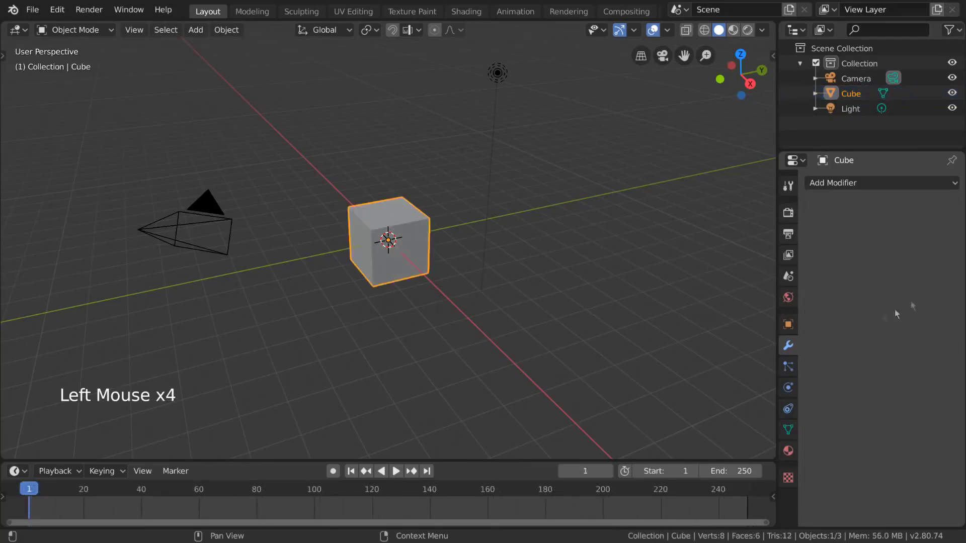
Step: Add a particle system to the cube and remove it again
click(793, 373)
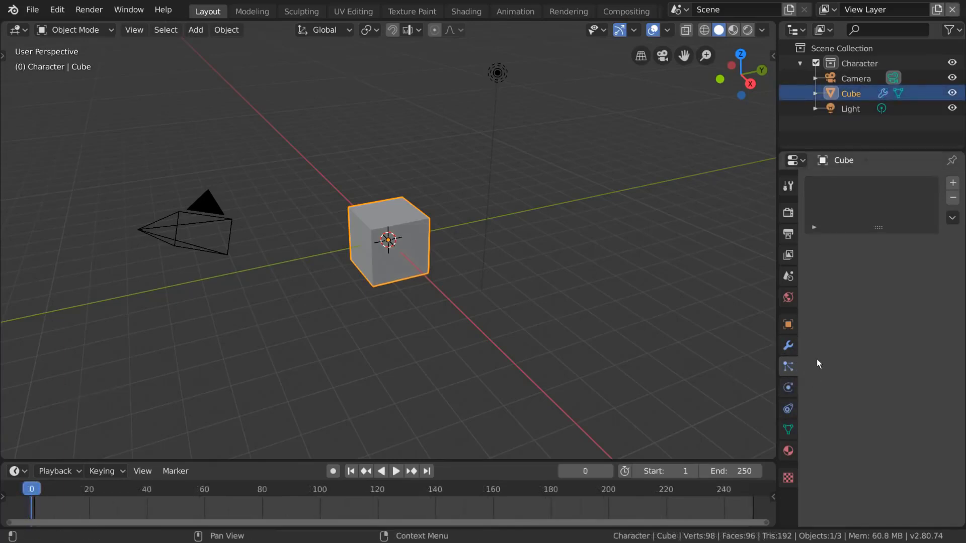
click(953, 184)
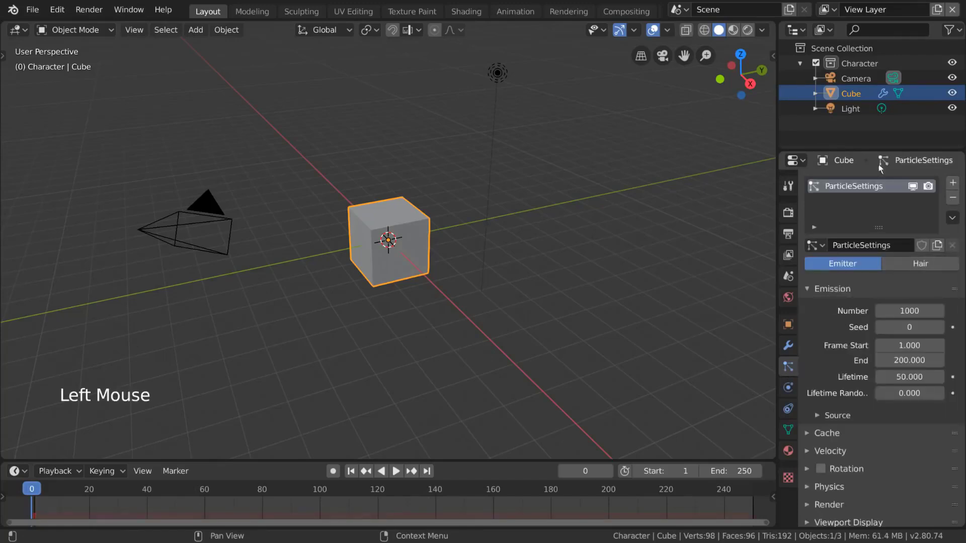
click(954, 198)
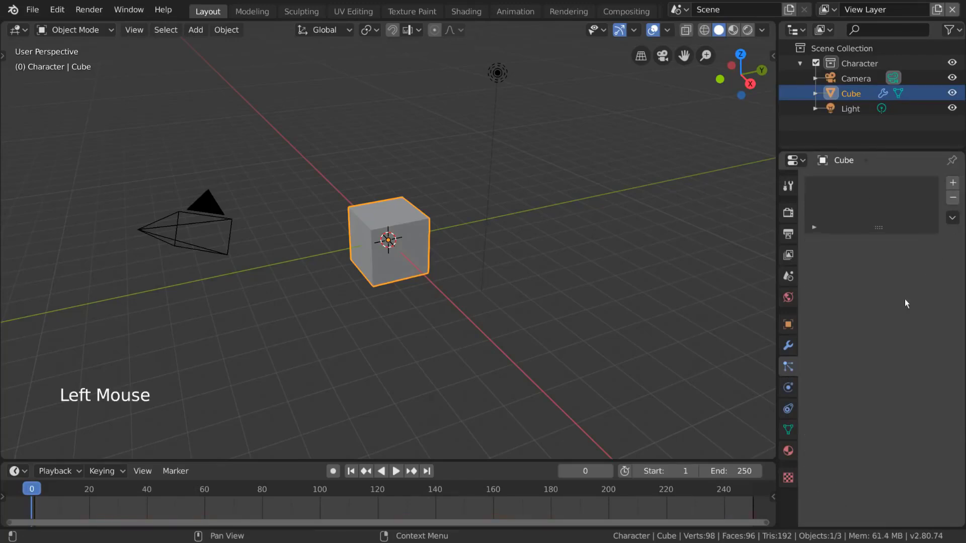
Step: Look through the cube's physics types, the available object constraints and the modifier properties
click(788, 388)
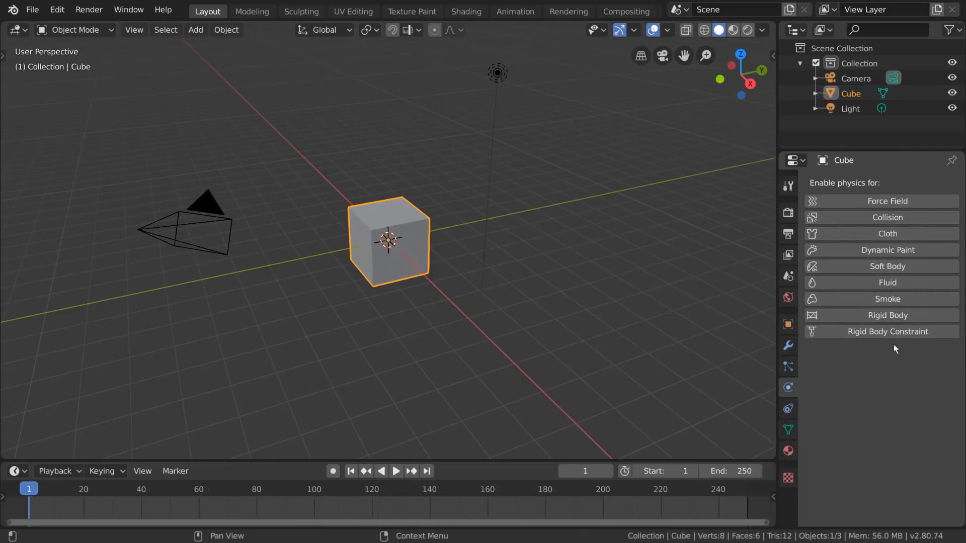
click(788, 409)
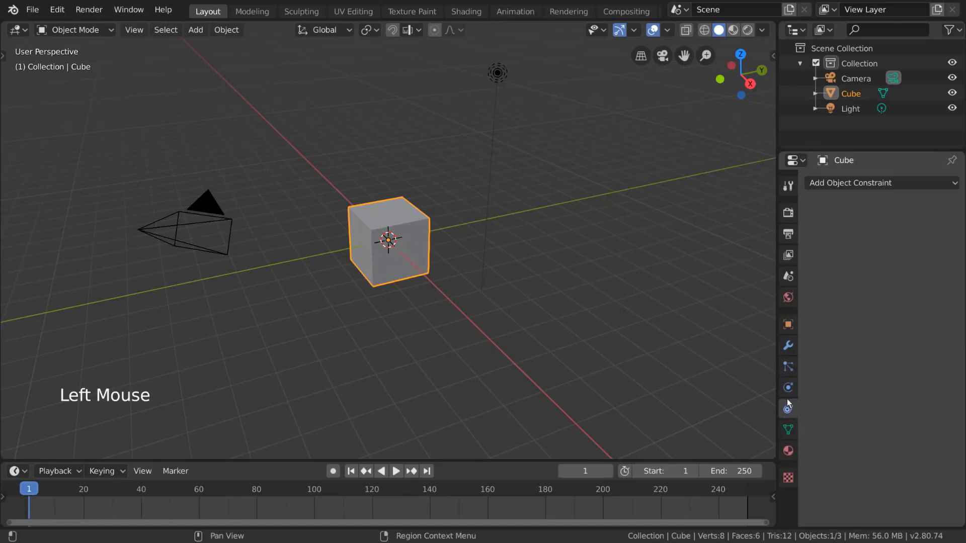
click(914, 184)
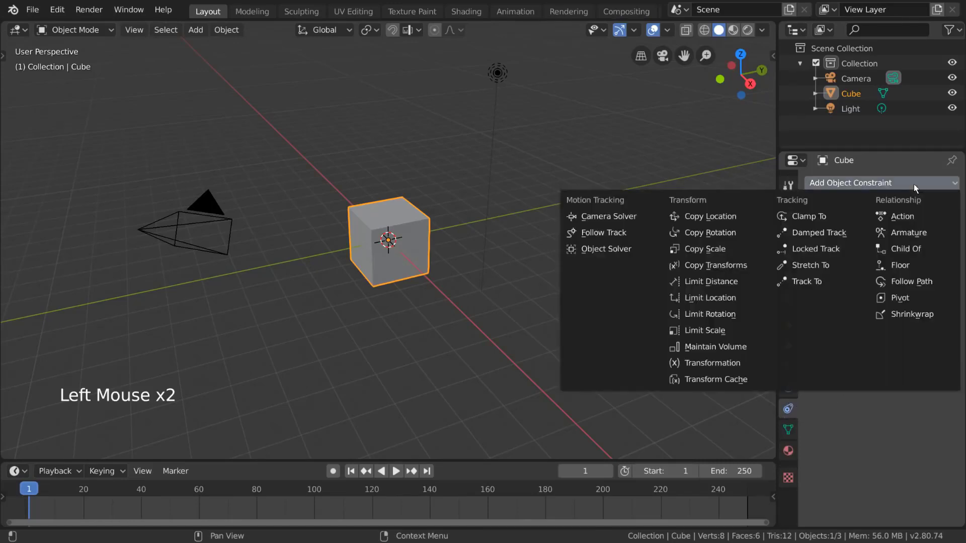
click(794, 346)
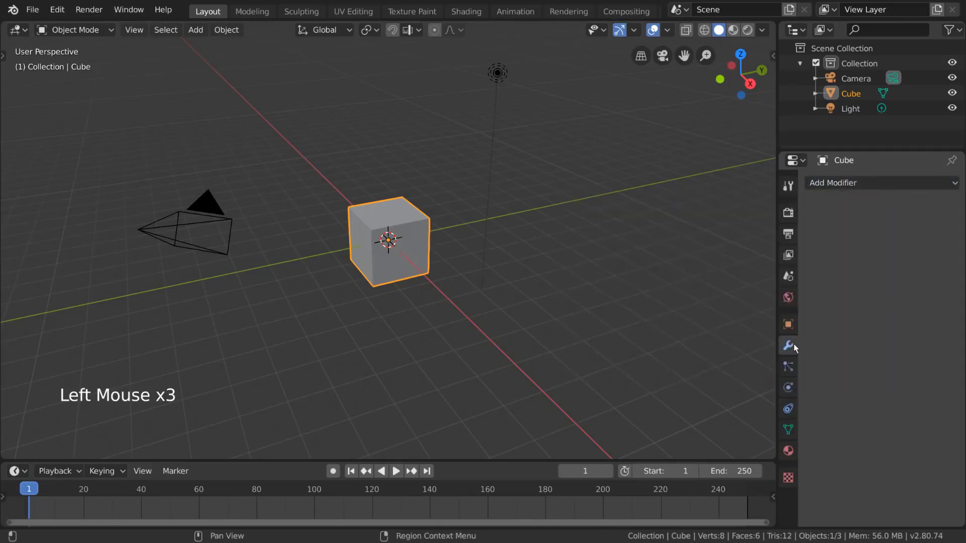
Step: Add a Copy Location constraint to the cube
click(788, 408)
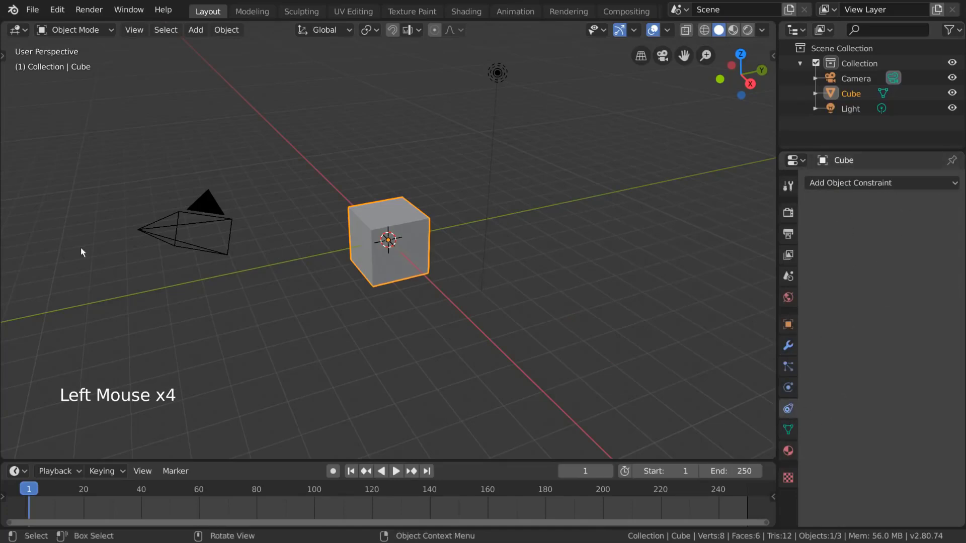
click(887, 184)
click(753, 216)
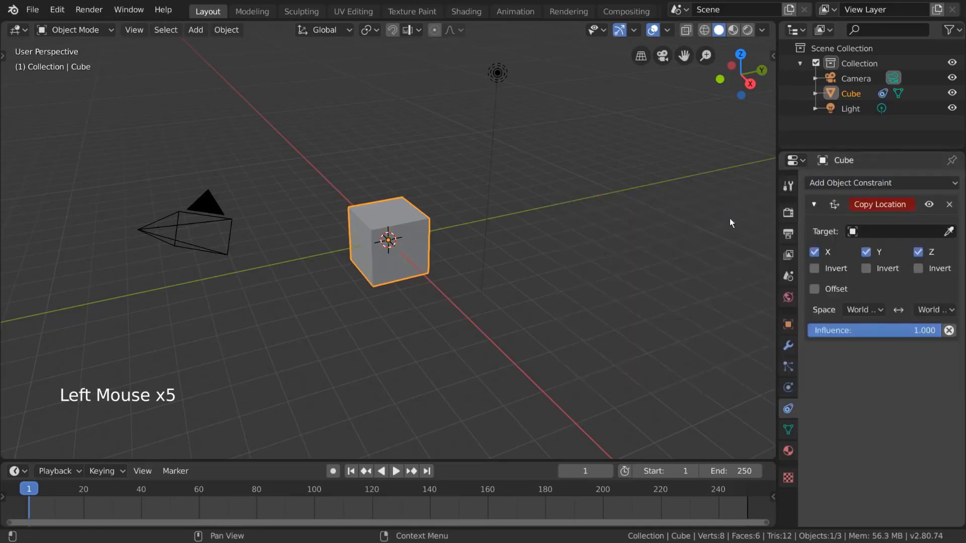
Step: Target the cube's Copy Location constraint at the Camera, toggle its effect, and remove the constraint
click(911, 231)
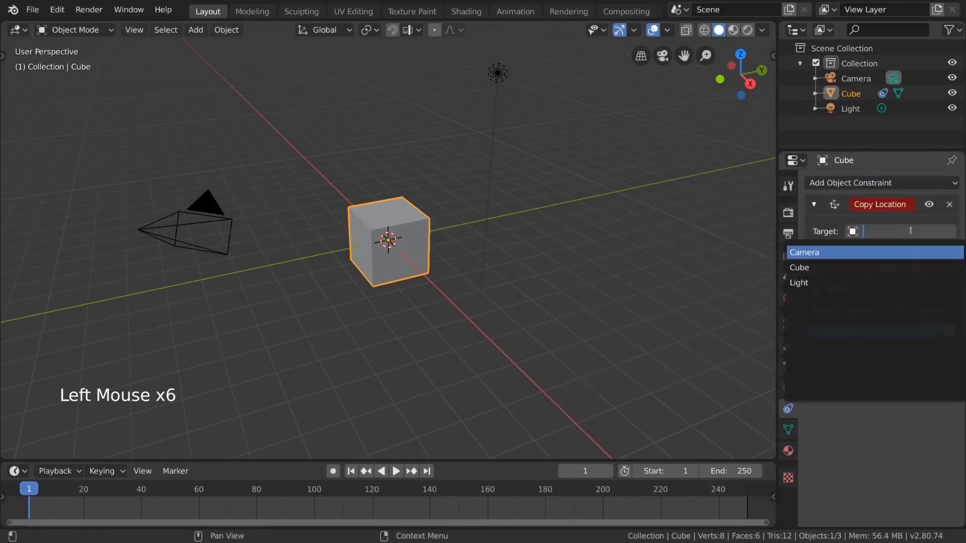
click(885, 253)
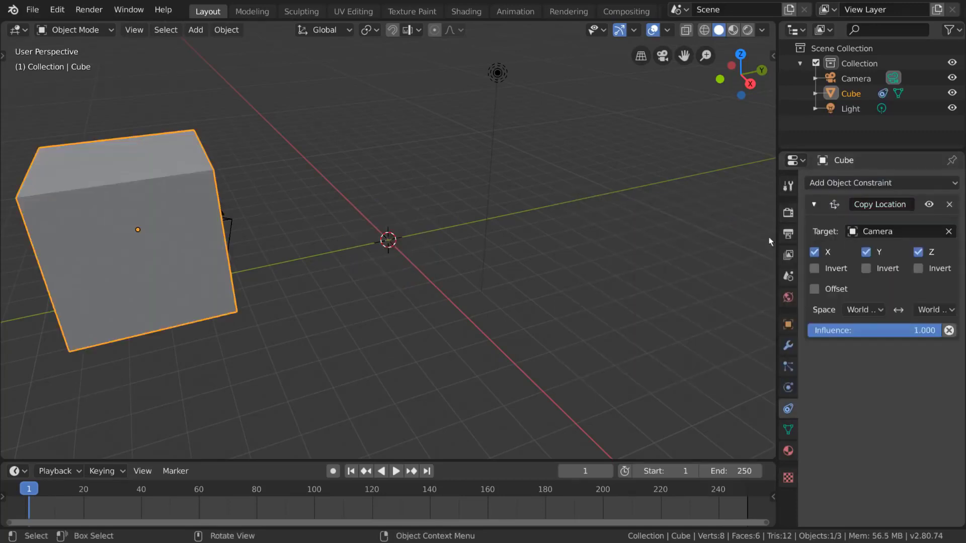
click(929, 205)
click(930, 205)
click(930, 205)
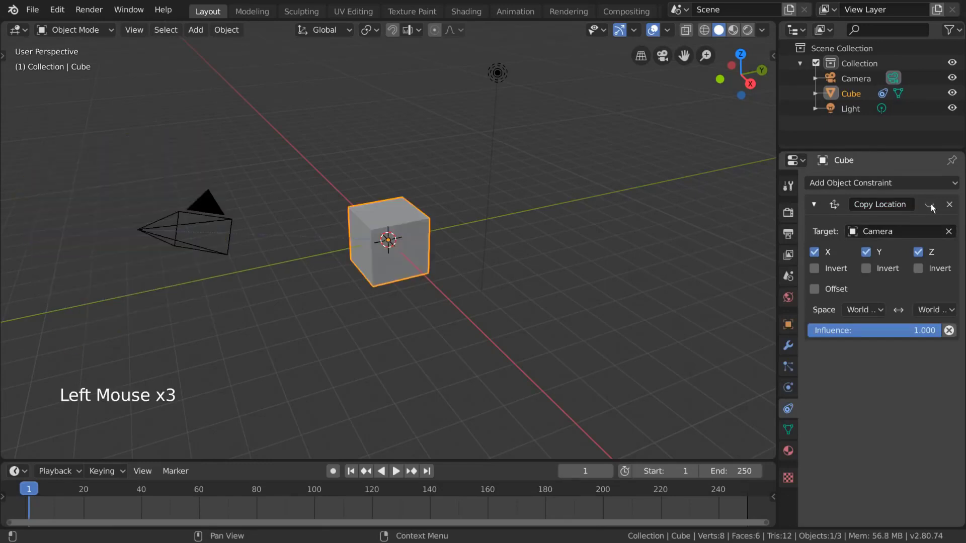
click(951, 205)
Step: Add a Damped Track constraint to the cube with the Camera as target, and remove it again
click(945, 183)
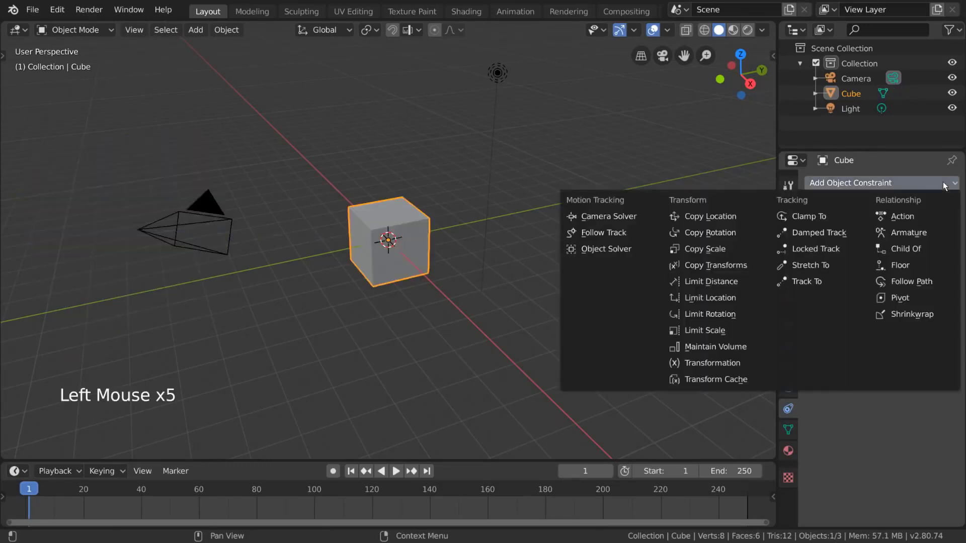
click(833, 234)
click(902, 235)
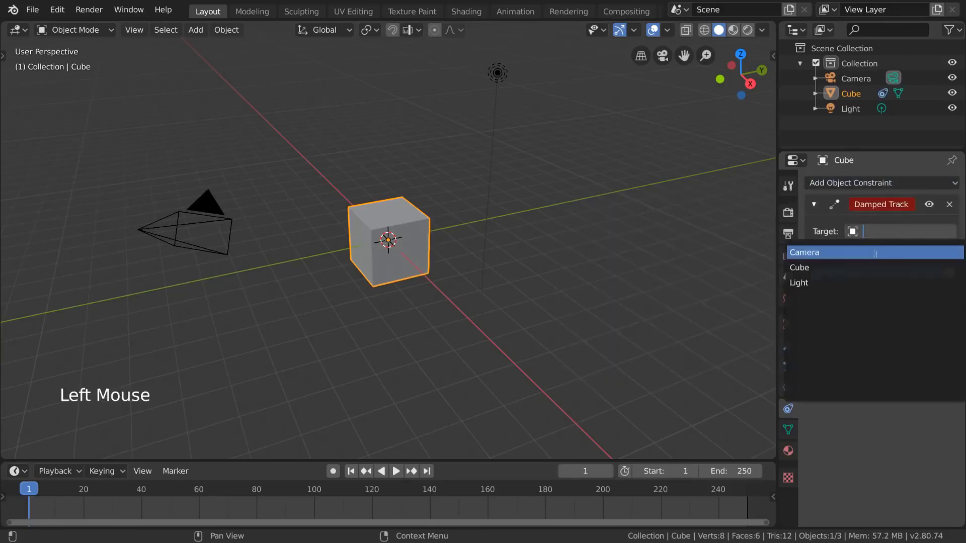
click(888, 250)
click(890, 252)
drag(893, 272, 940, 273)
click(950, 205)
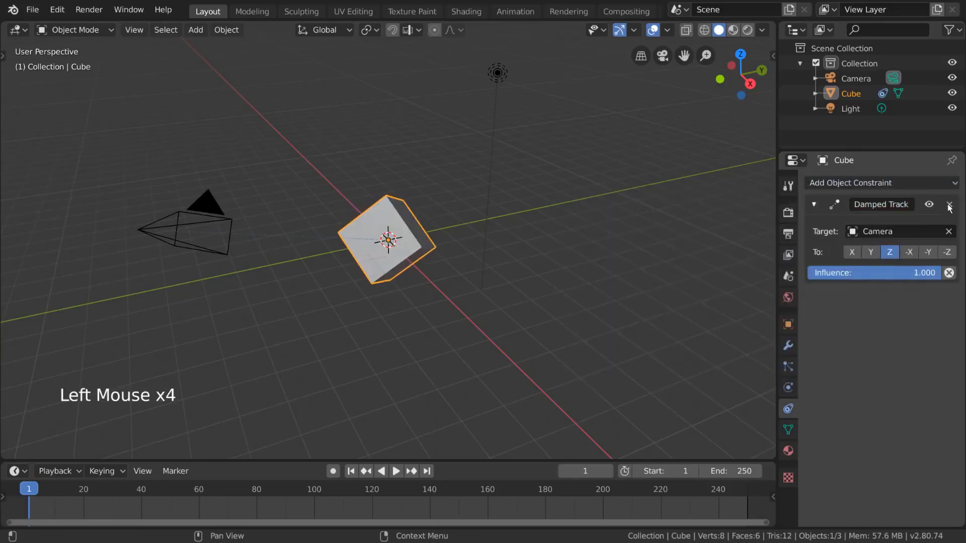
Step: Show the cube's mesh data properties, add an ico sphere, and move it beside the cube
click(788, 432)
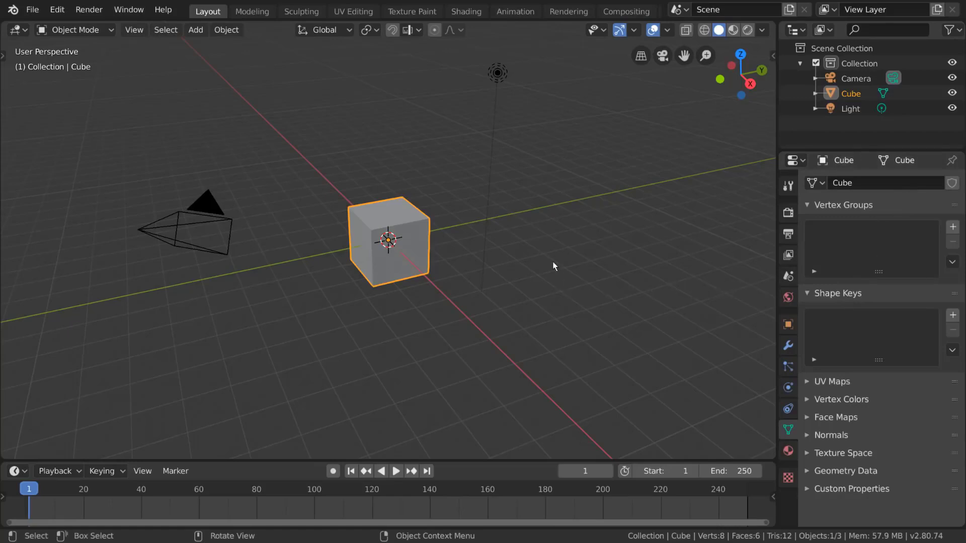
key(shift+a)
mouse_move(553, 256)
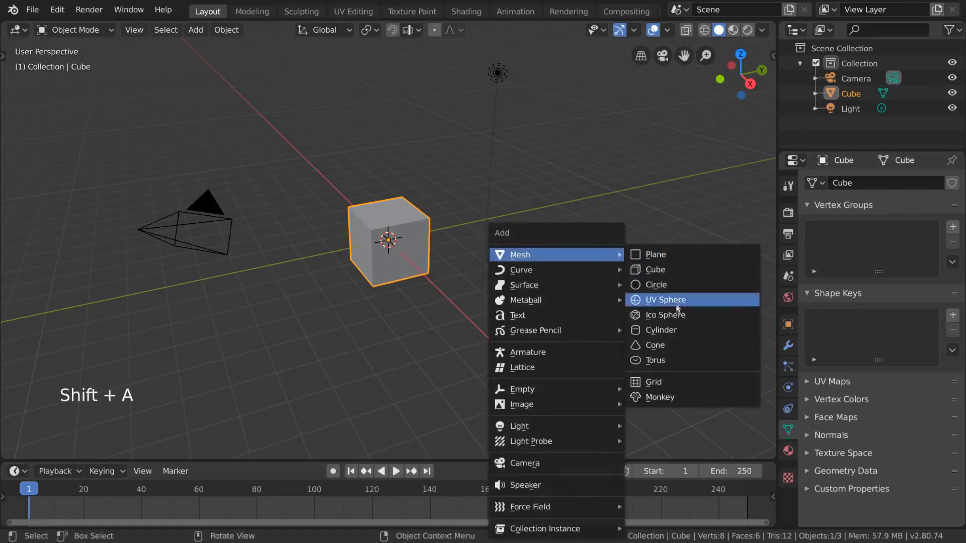
click(675, 315)
key(g)
click(657, 245)
Step: Swap the cube's mesh data to Icosphere and switch it back to Cube
click(410, 240)
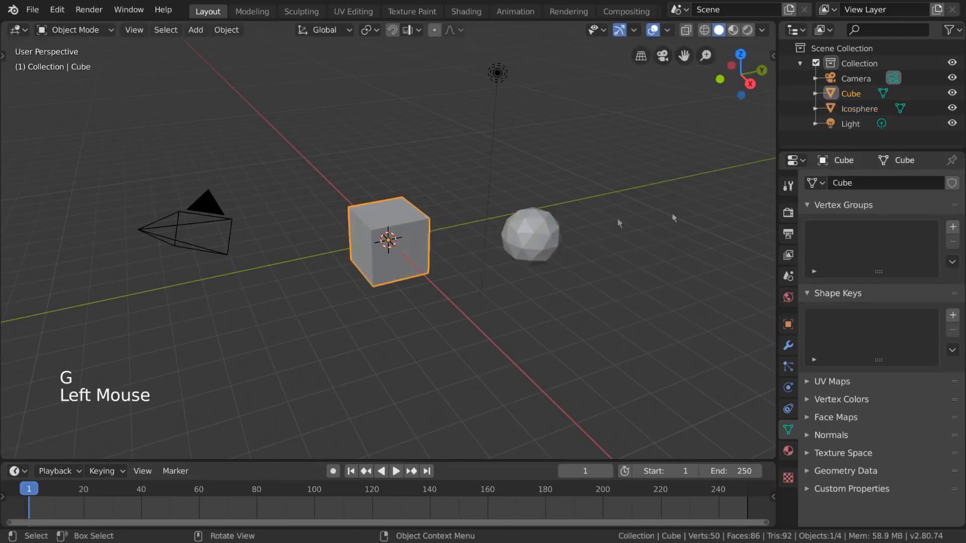
click(816, 183)
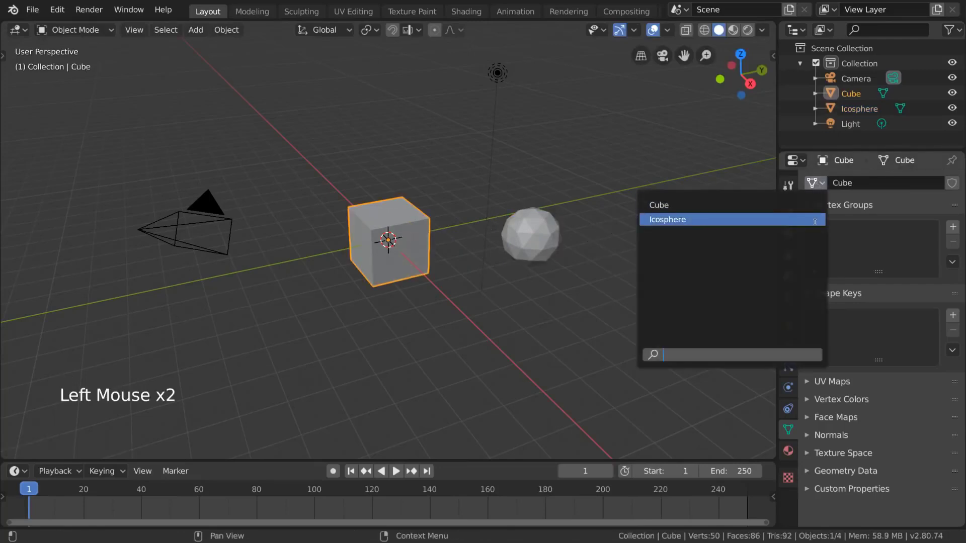
click(669, 219)
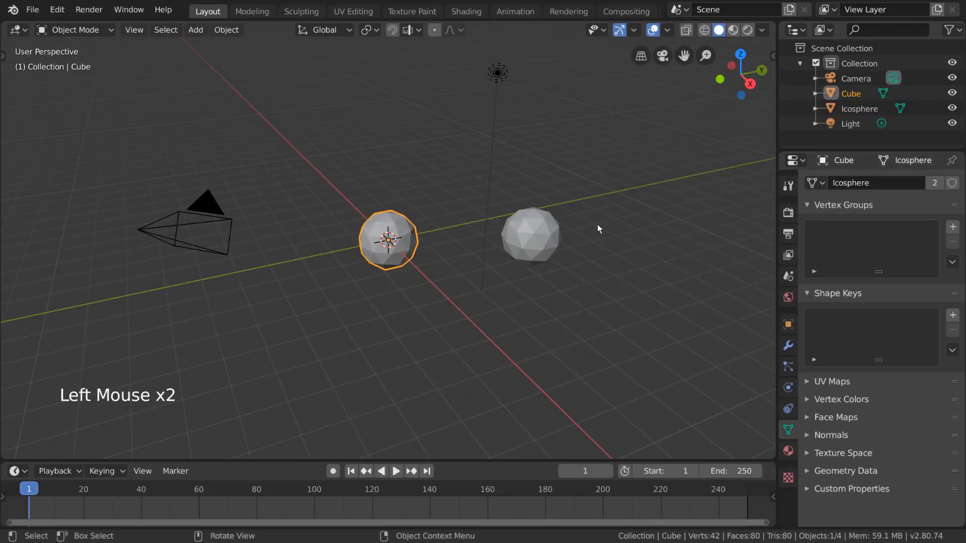
click(809, 185)
click(807, 202)
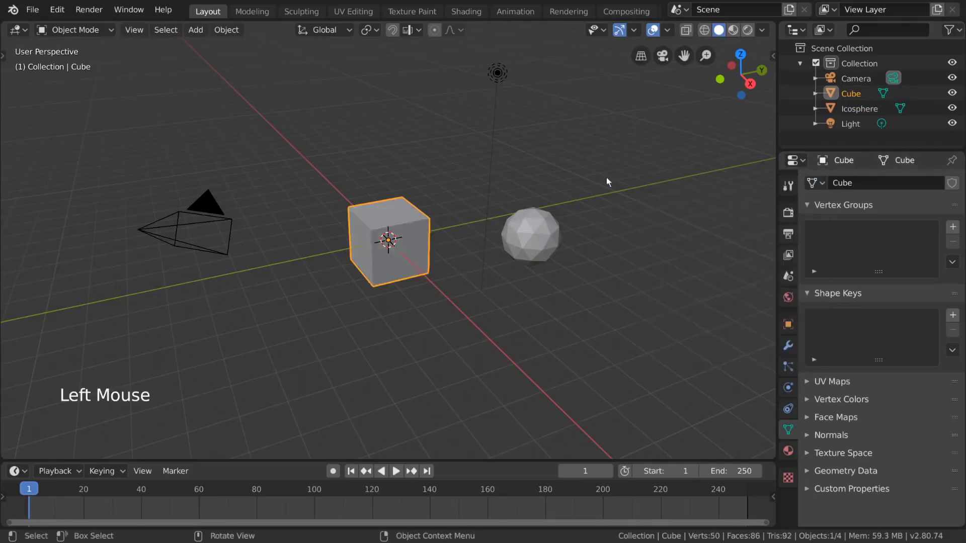
Step: Delete the ico sphere beside the cube
click(537, 241)
key(x)
click(537, 242)
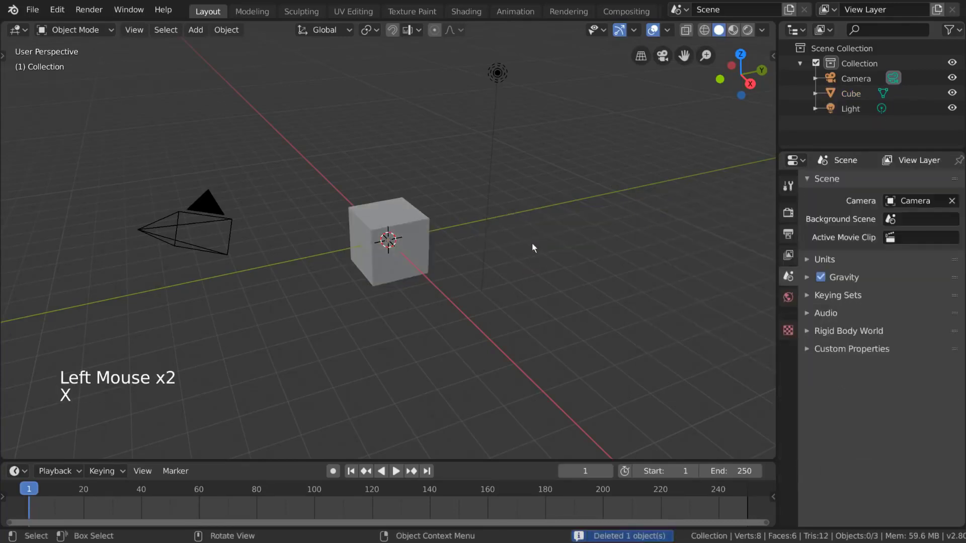
Step: Add and remove a vertex group and a shape key on the cube's mesh, and look into its UV Maps settings
click(423, 228)
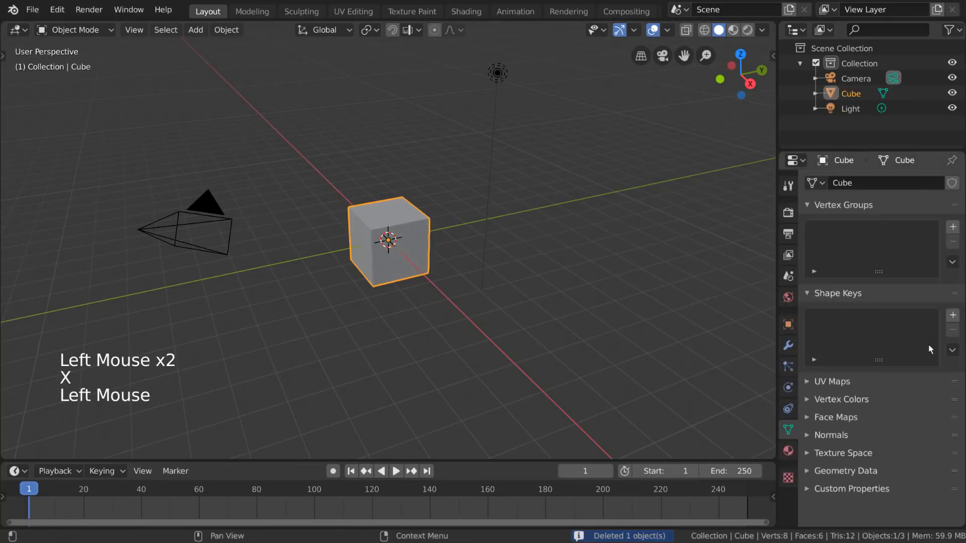
click(952, 227)
click(956, 242)
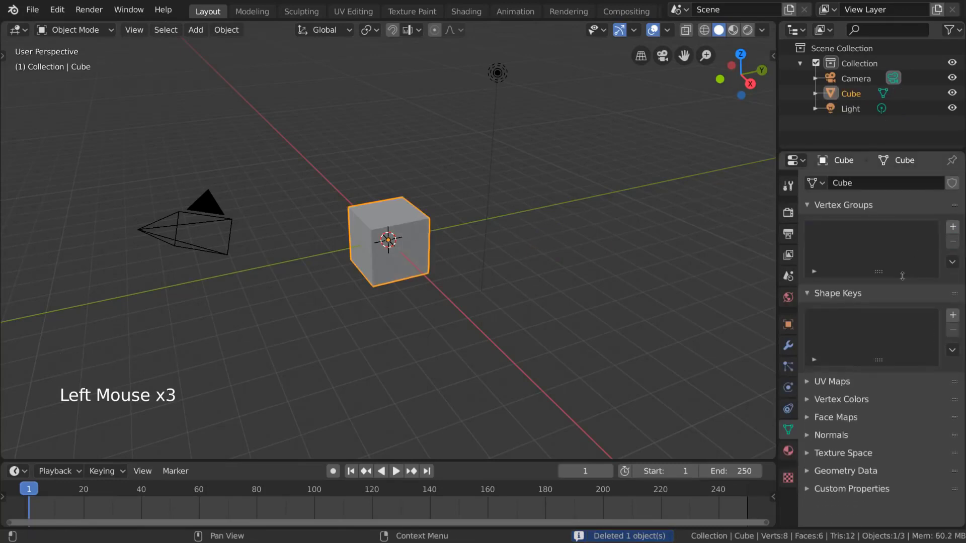
click(953, 316)
click(952, 330)
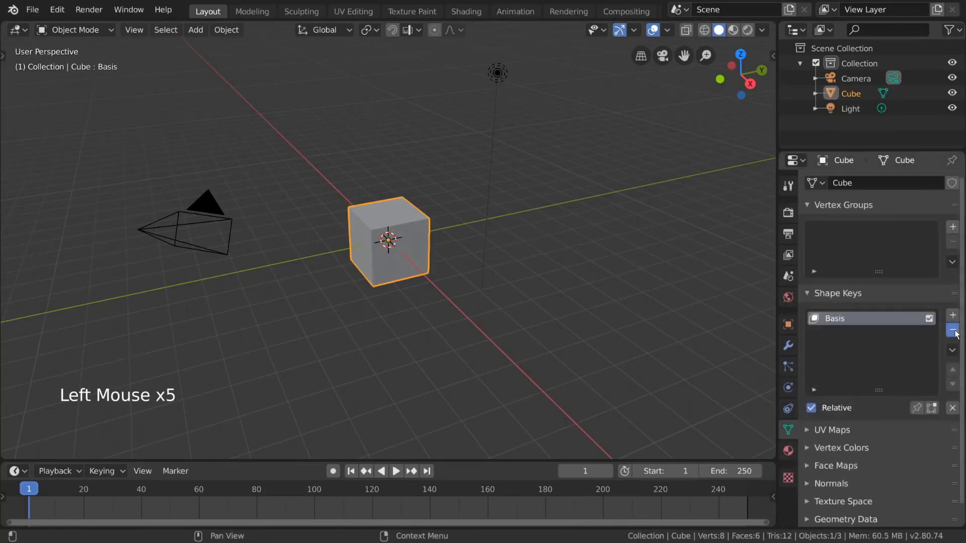
click(853, 382)
click(851, 381)
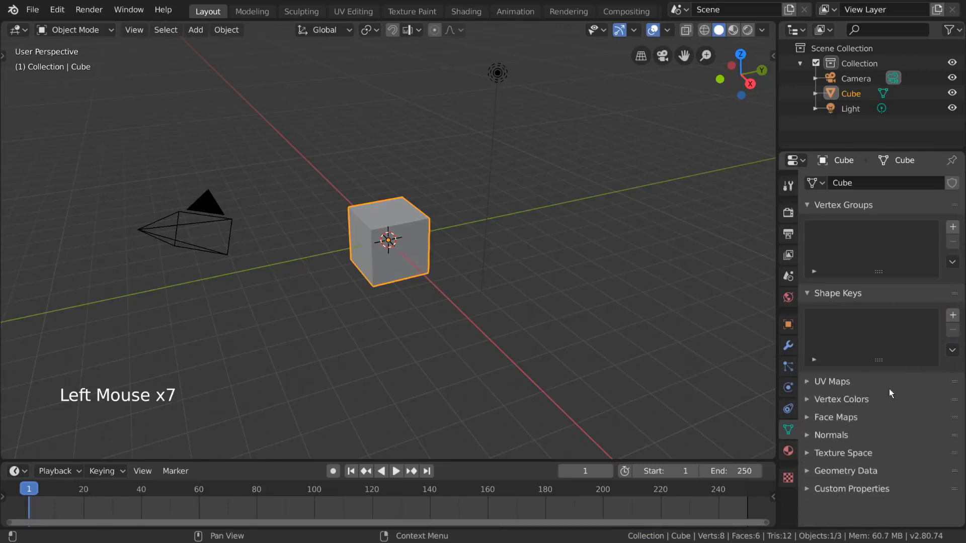
Step: Examine the cube's material properties, including its preview, surface shader and Principled BSDF settings
click(790, 456)
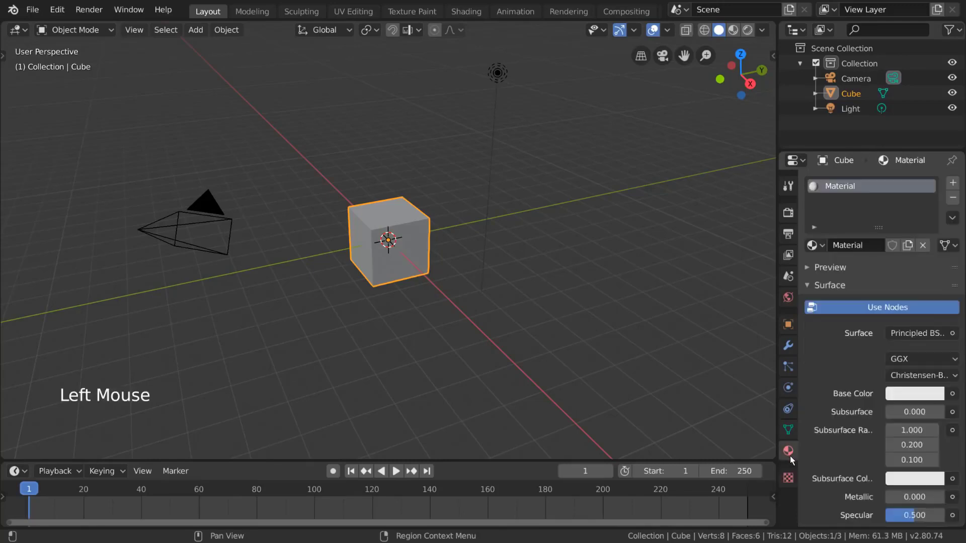
click(855, 269)
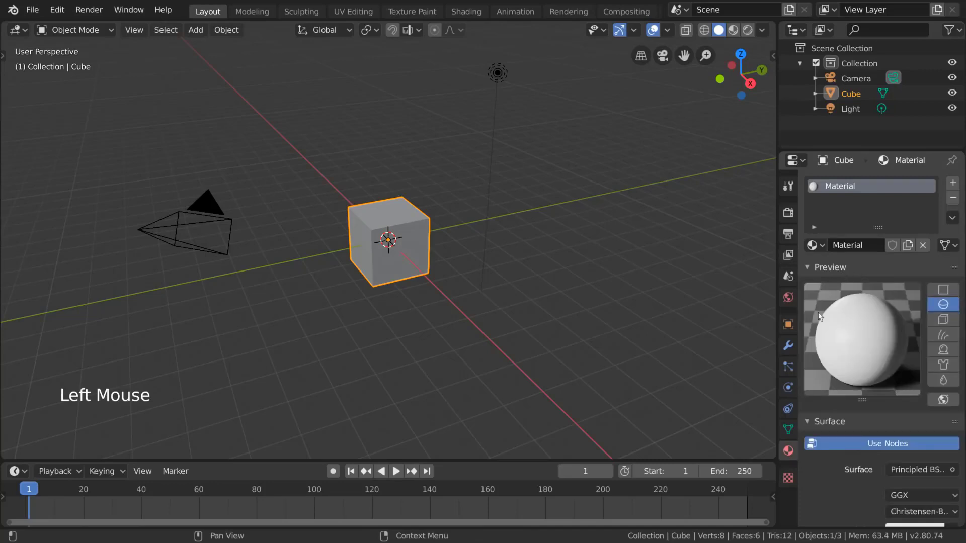
scroll(888, 361, down, 12)
scroll(889, 360, up, 14)
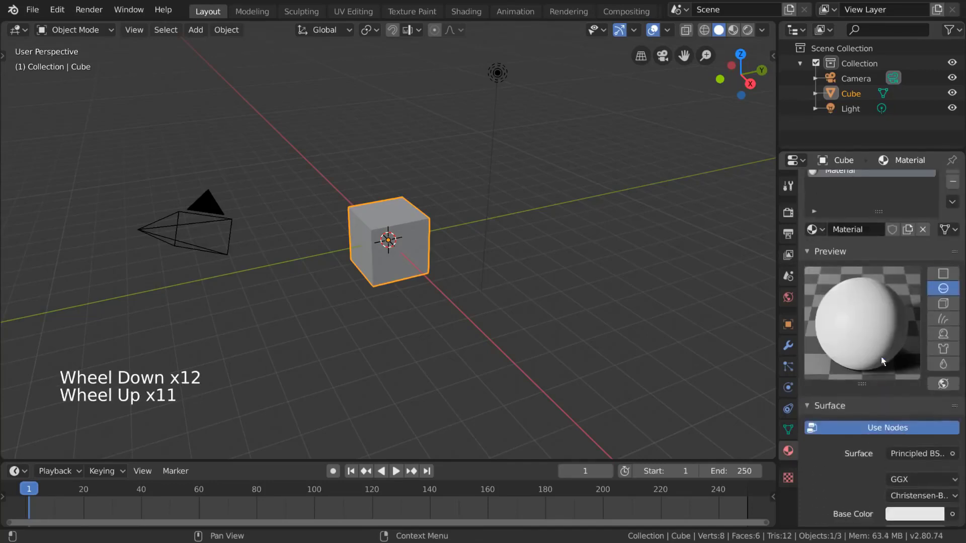
click(850, 267)
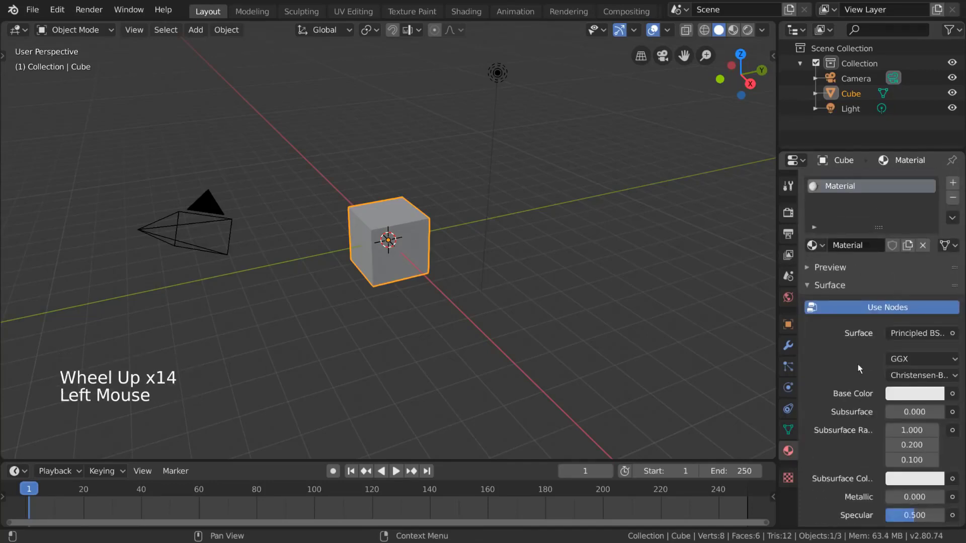
scroll(860, 346, down, 2)
scroll(886, 322, down, 1)
click(912, 286)
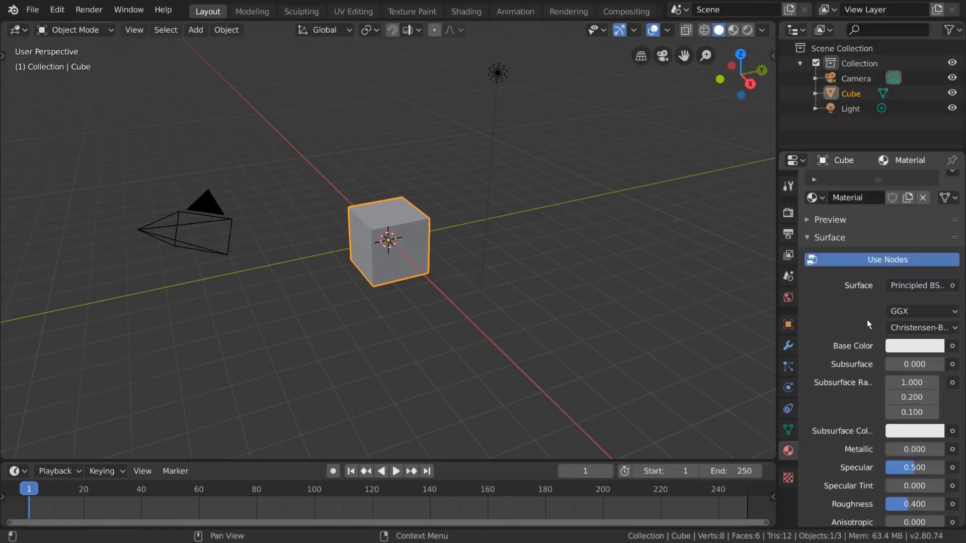
scroll(867, 319, down, 6)
scroll(867, 319, down, 6)
scroll(867, 319, up, 18)
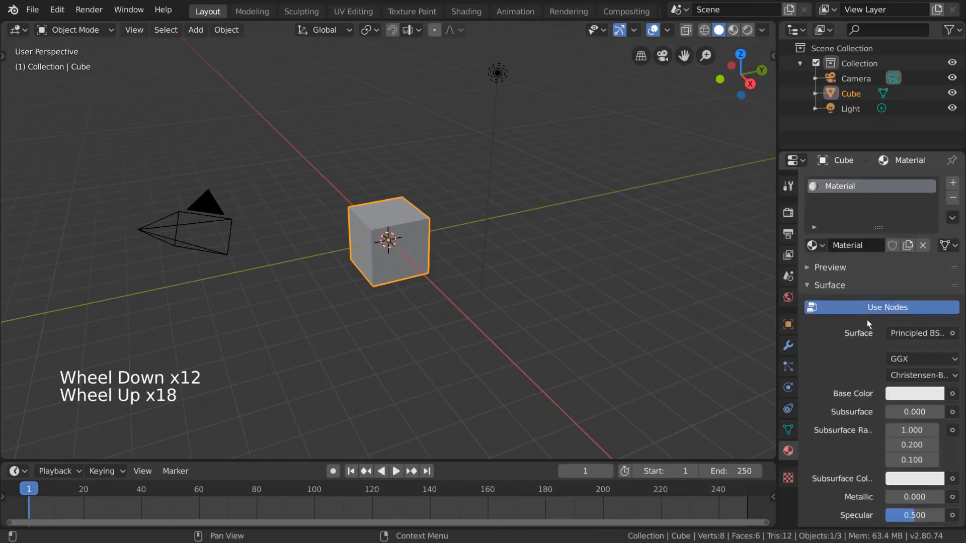
Step: Create a new brush texture in the texture properties and remove it again
click(788, 479)
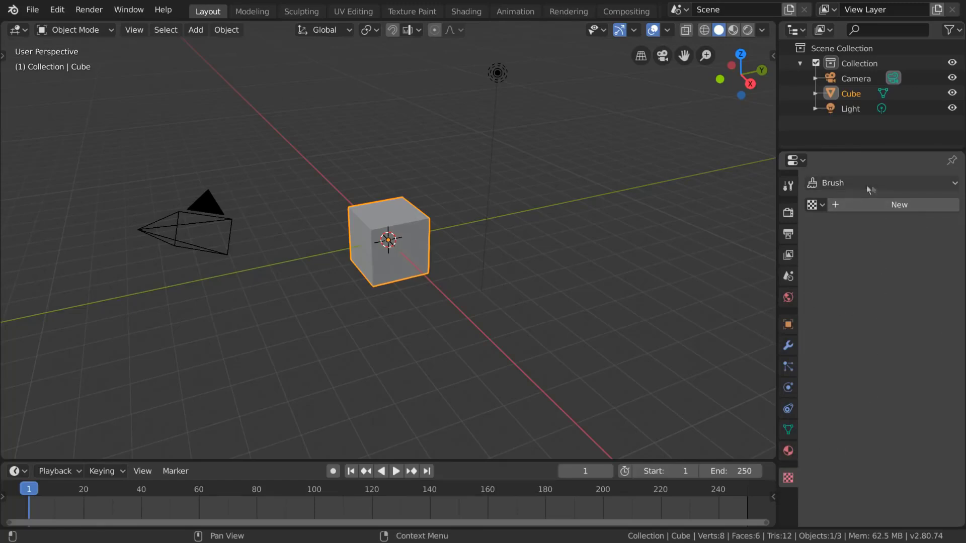
click(876, 206)
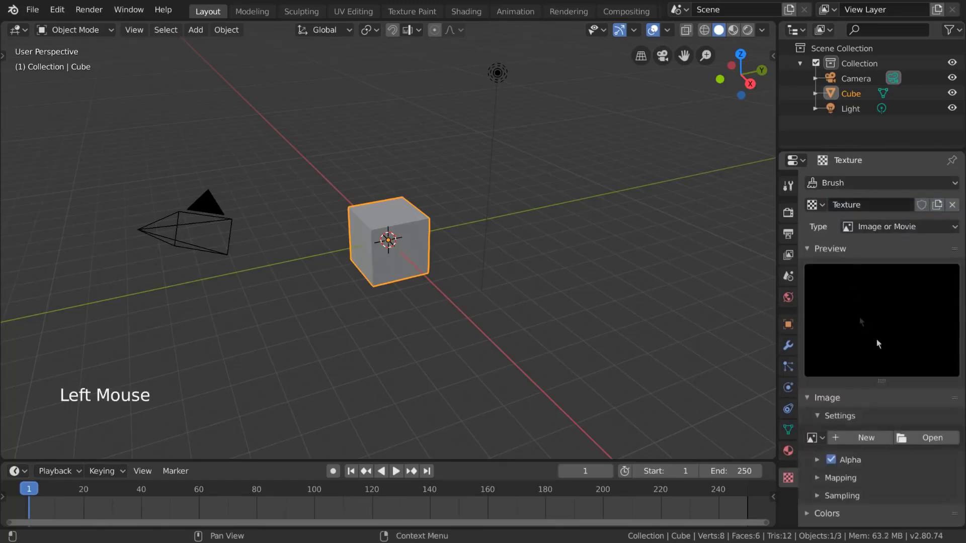
click(952, 205)
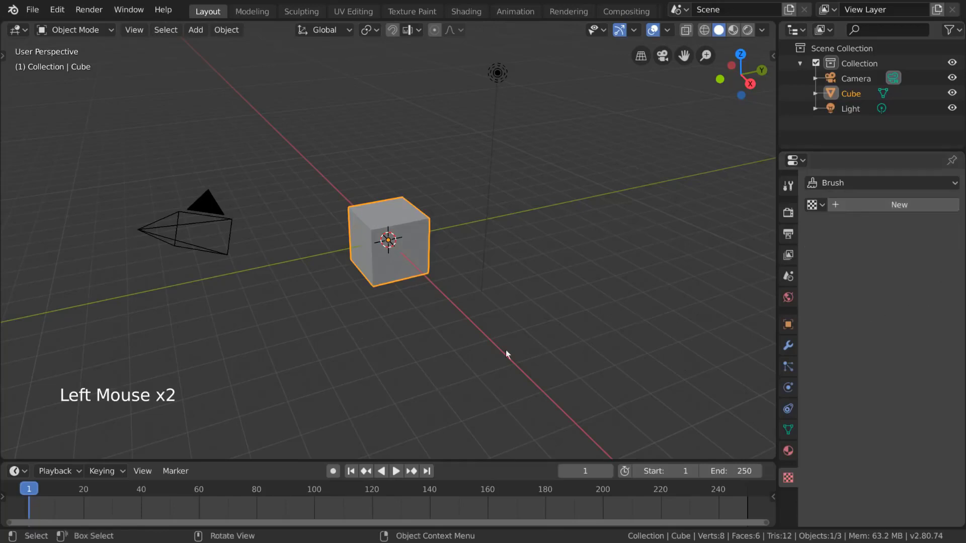
Step: Set the light's power to 1000.4 W and its radius to 0.7 m, and look at its shadow settings
click(497, 96)
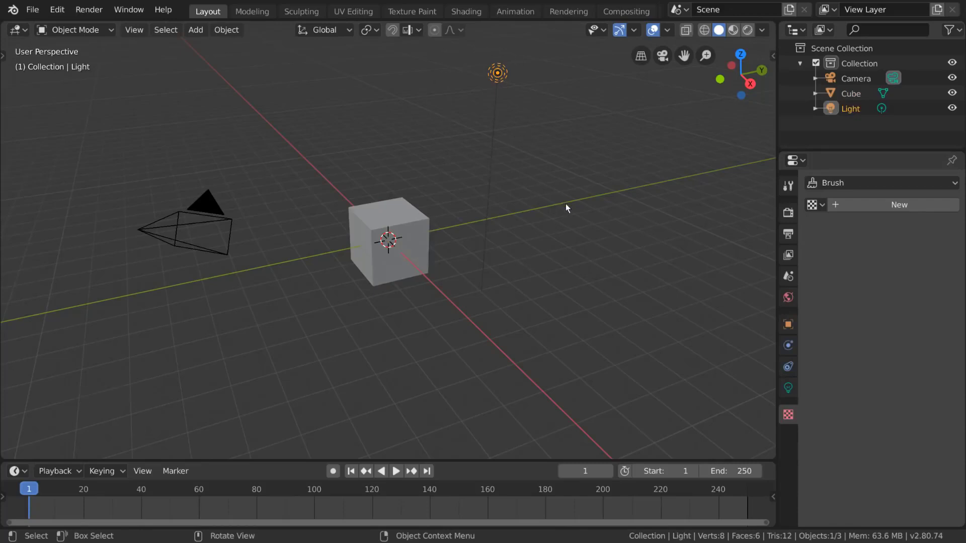
click(788, 388)
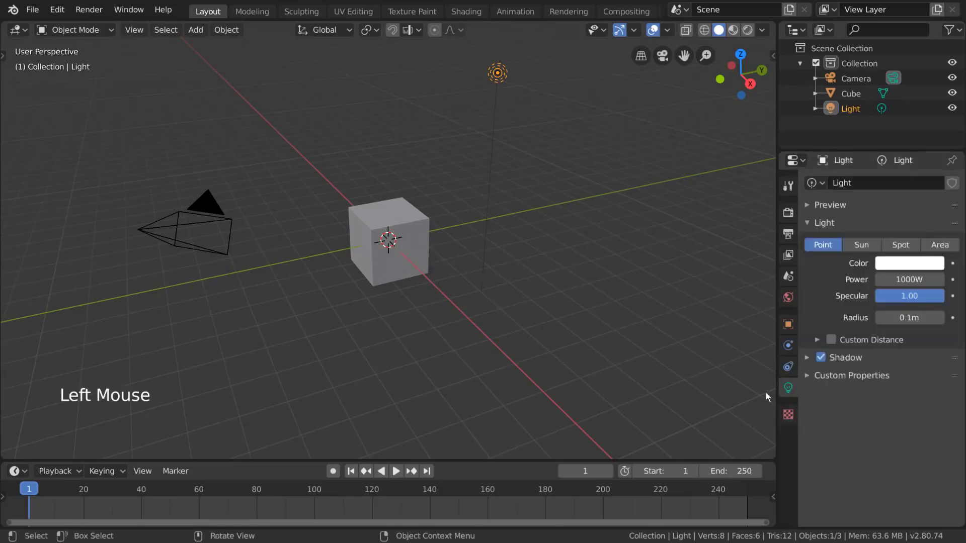
drag(915, 280, 916, 281)
mouse_move(911, 313)
mouse_down()
mouse_move(928, 313)
mouse_move(916, 313)
mouse_up()
click(818, 359)
click(818, 359)
Step: Try the Sun, Spot and Area types on the light and return it to Point
click(864, 246)
click(903, 246)
click(934, 245)
click(831, 246)
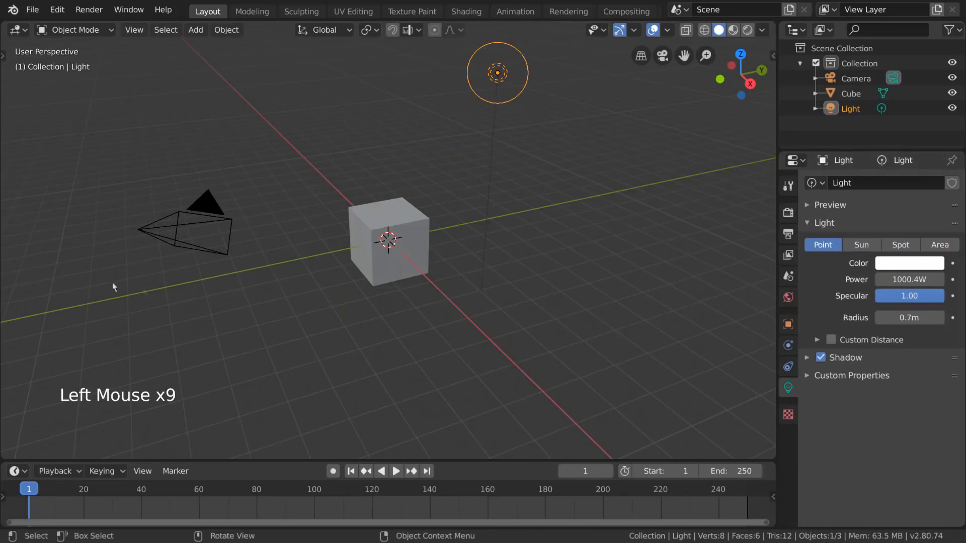
Step: Select the camera and clear the selection, and select and deselect all objects in the scene
click(211, 204)
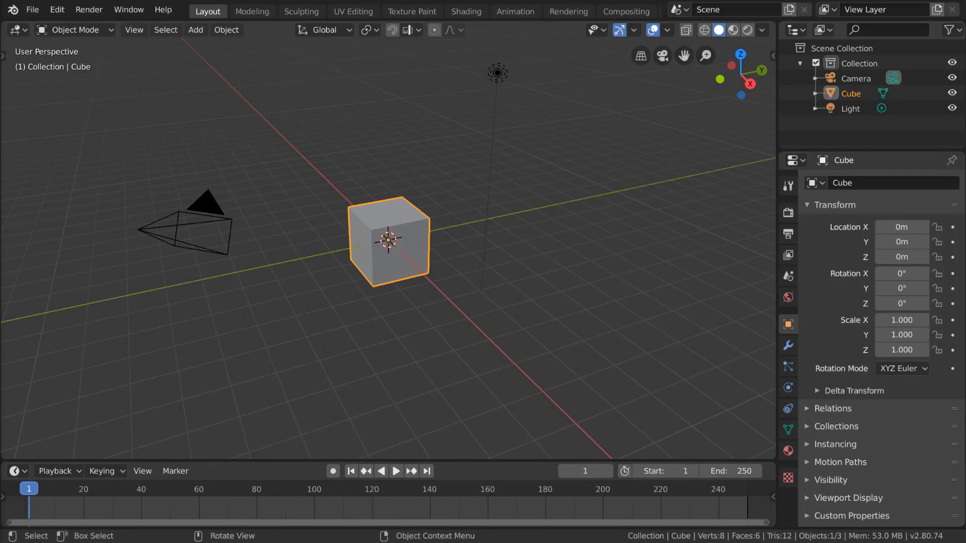
click(211, 207)
click(361, 152)
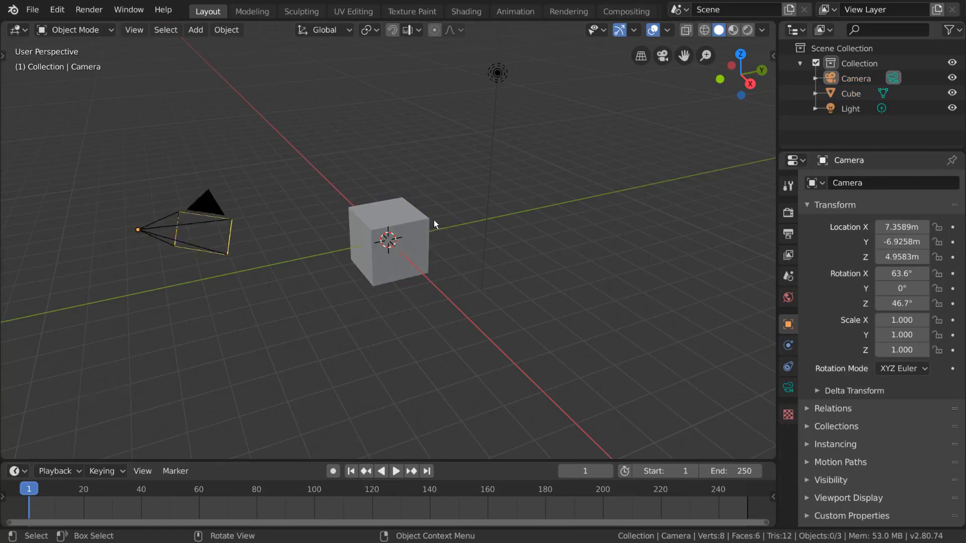
key(a)
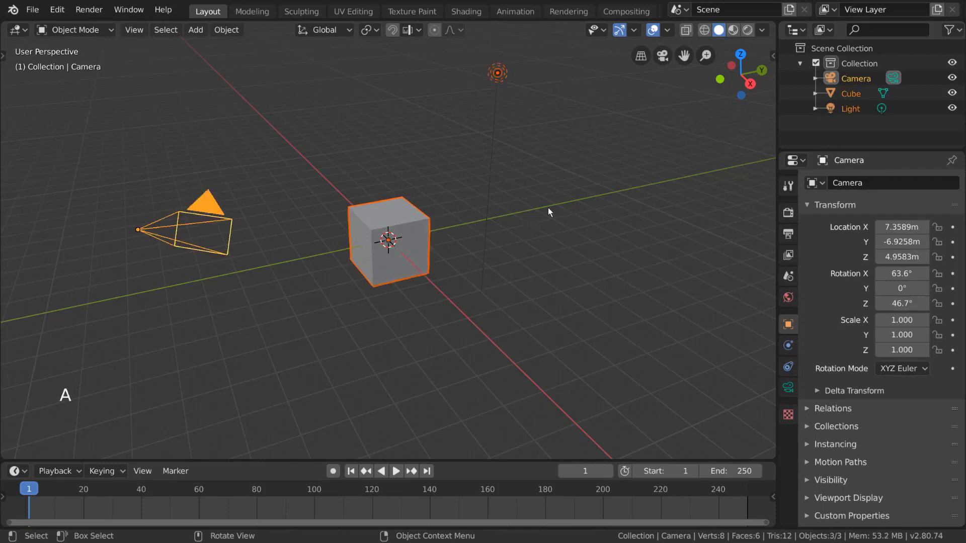
key(alt+a)
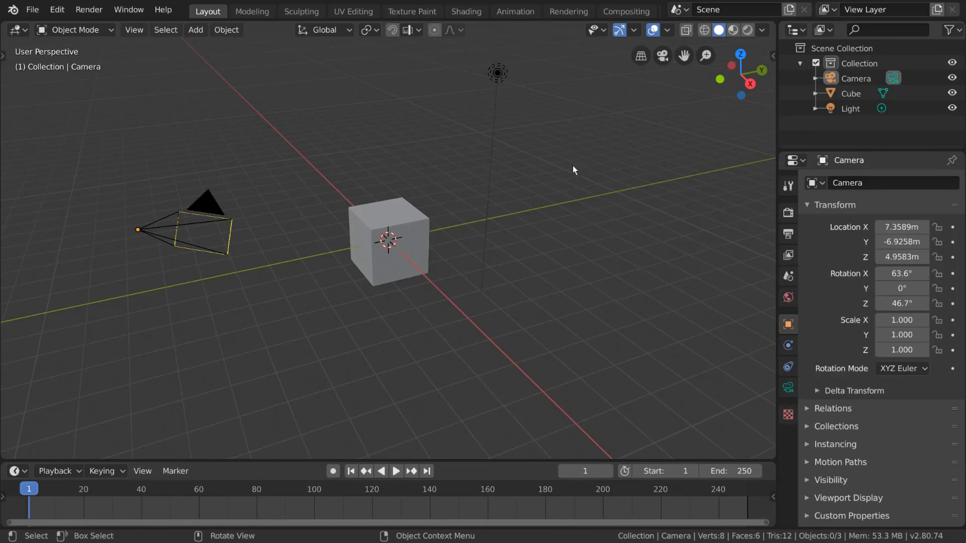
Step: Reveal the viewport tools and box-select the cube and the light
click(5, 55)
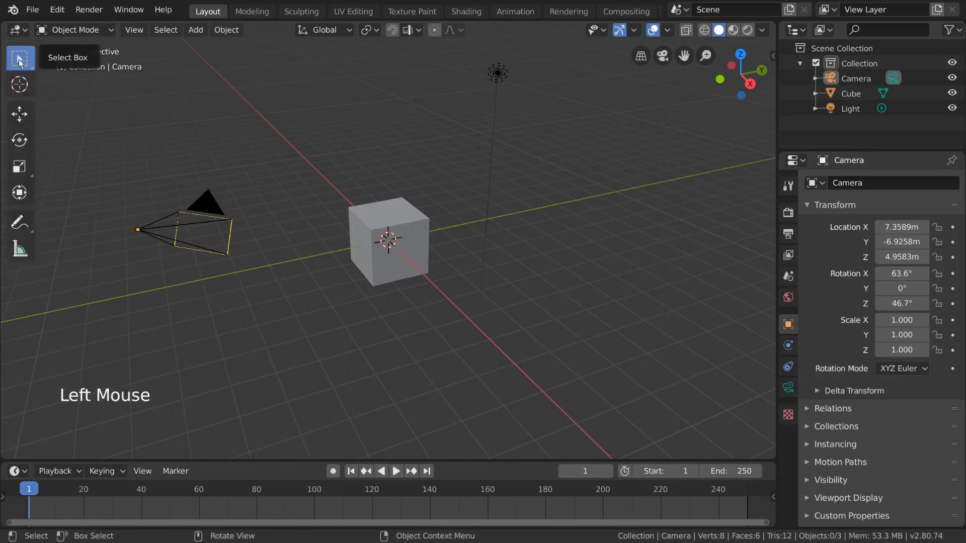
drag(356, 80, 560, 279)
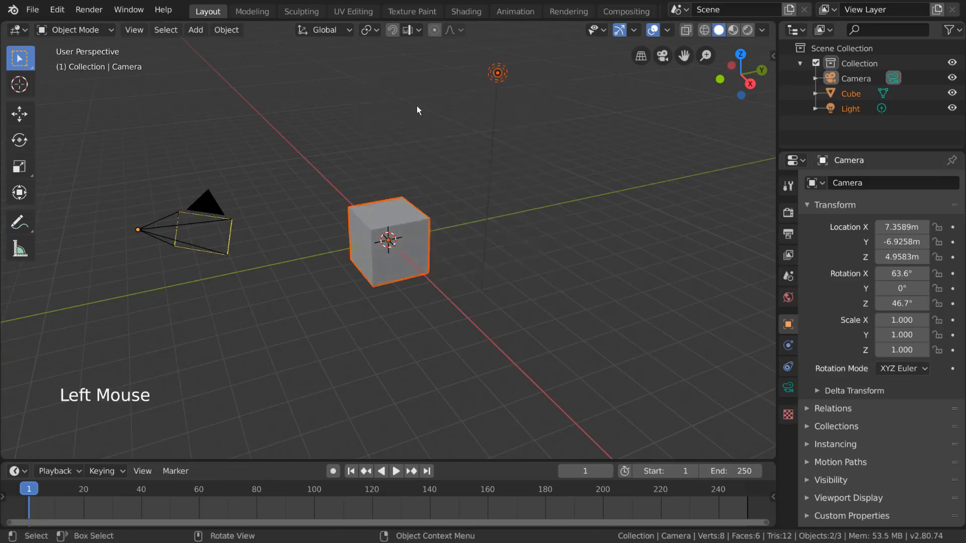
Step: Box-select different groups of scene objects, select all three, and subtract the cube and the light with a box
drag(275, 151, 159, 284)
drag(149, 157, 416, 312)
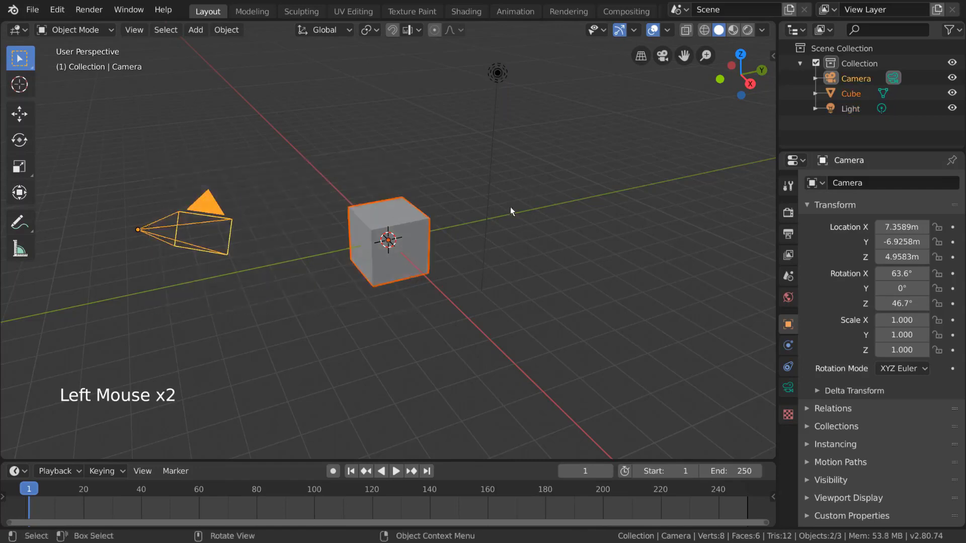
drag(199, 90, 556, 330)
ctrl+drag(349, 90, 513, 249)
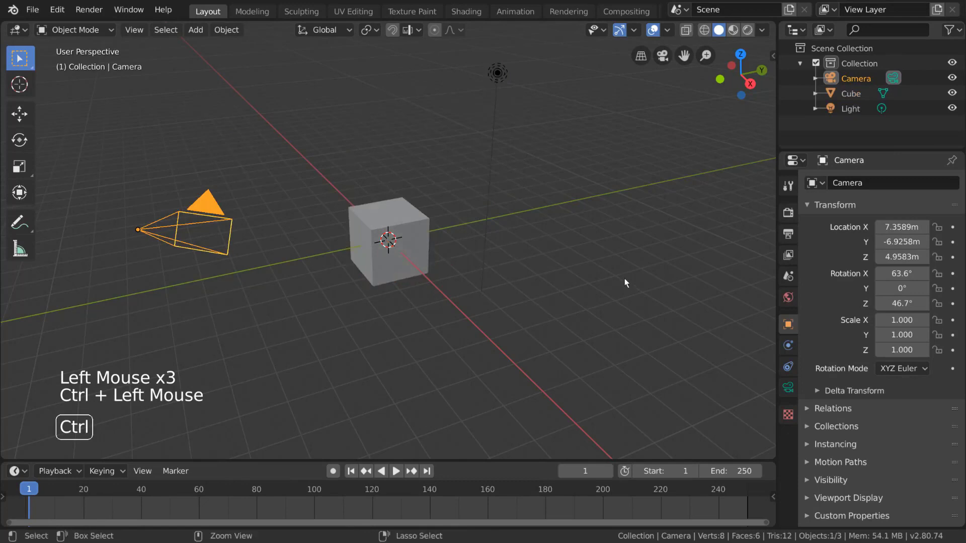
Step: Use the Box Select command to select the camera, cube and light, and deselect the cube and light with a second box
key(b)
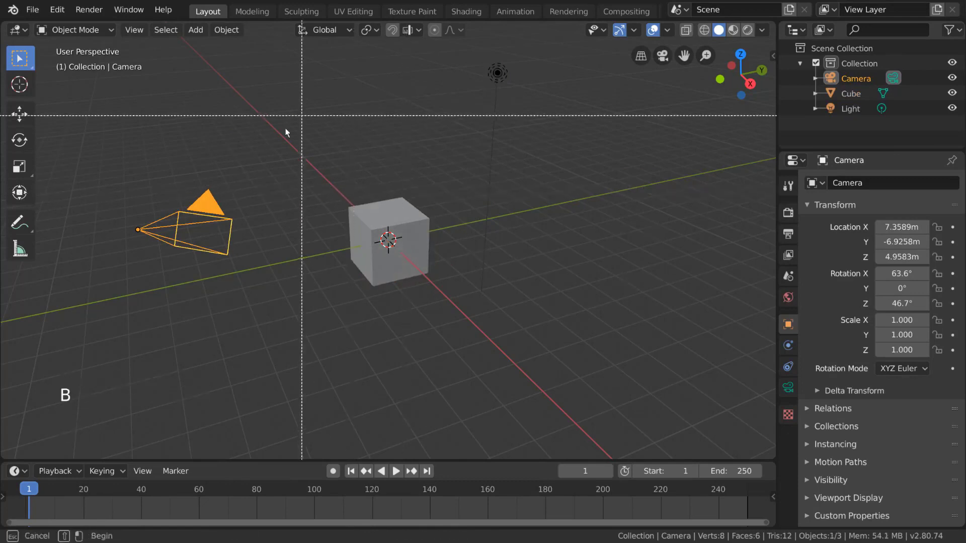
drag(173, 106, 548, 314)
key(b)
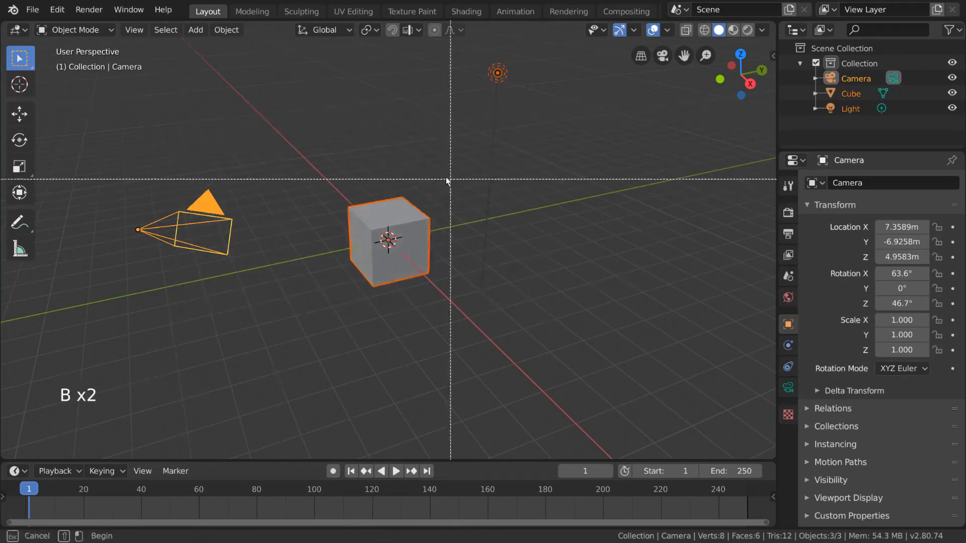
drag(338, 83, 561, 214)
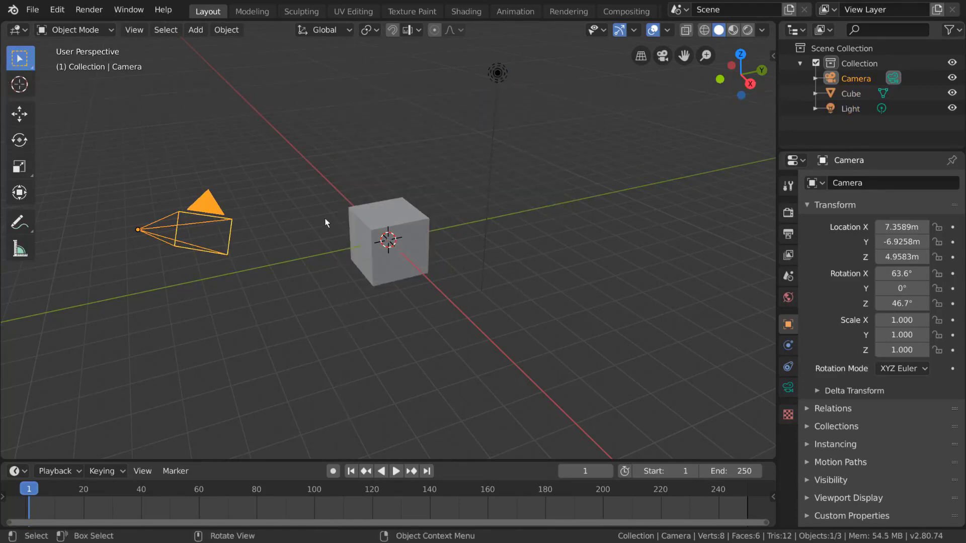
Step: Use Circle Select to add the cube and the light to the selection and remove the camera and the cube
key(c)
click(403, 258)
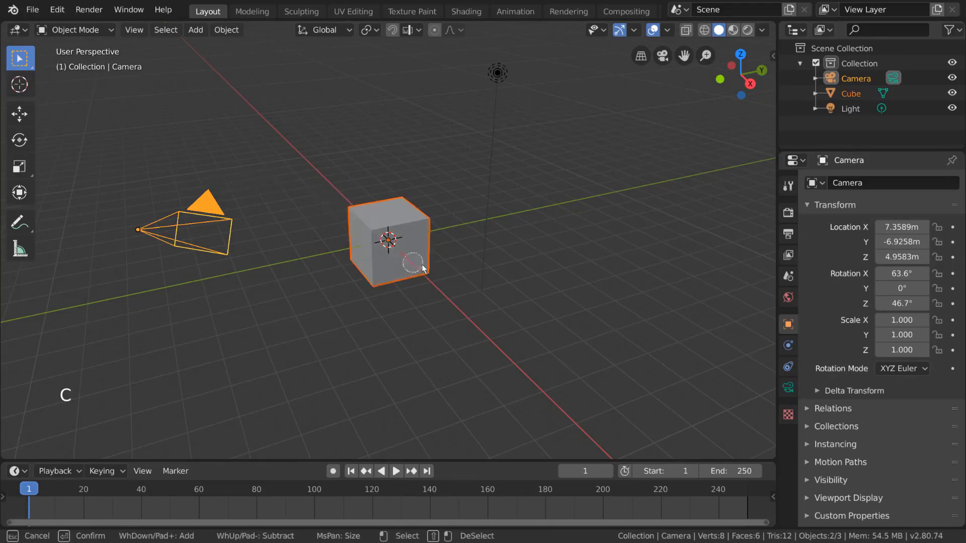
click(495, 74)
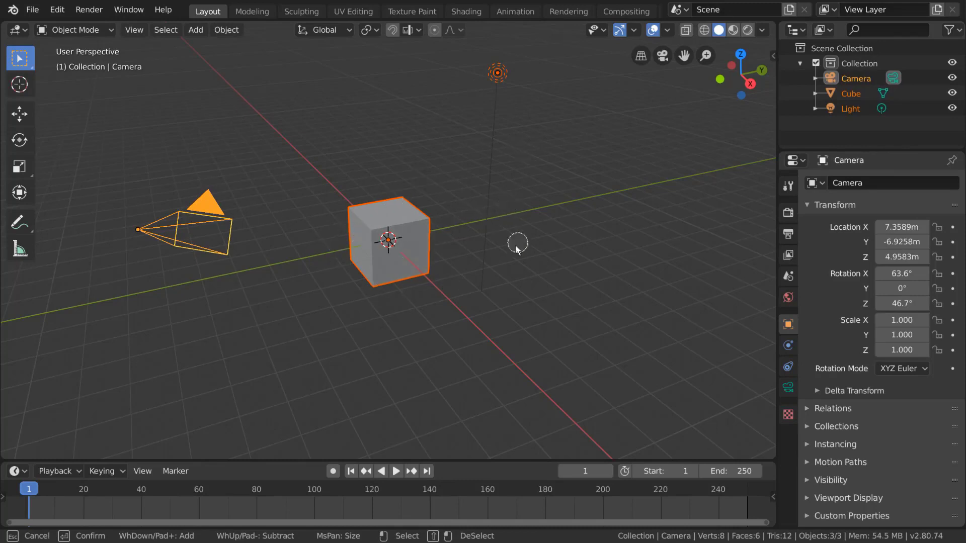
shift+click(139, 231)
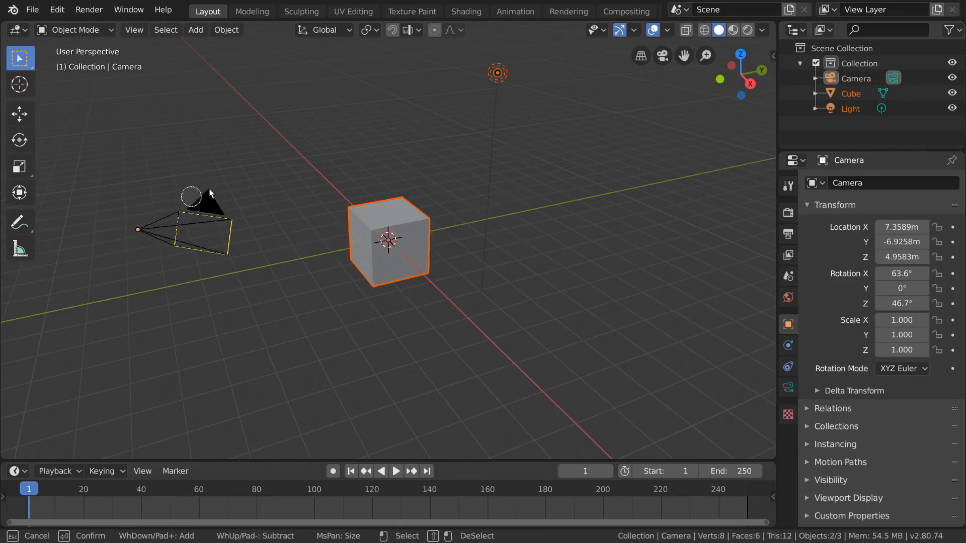
shift+click(390, 240)
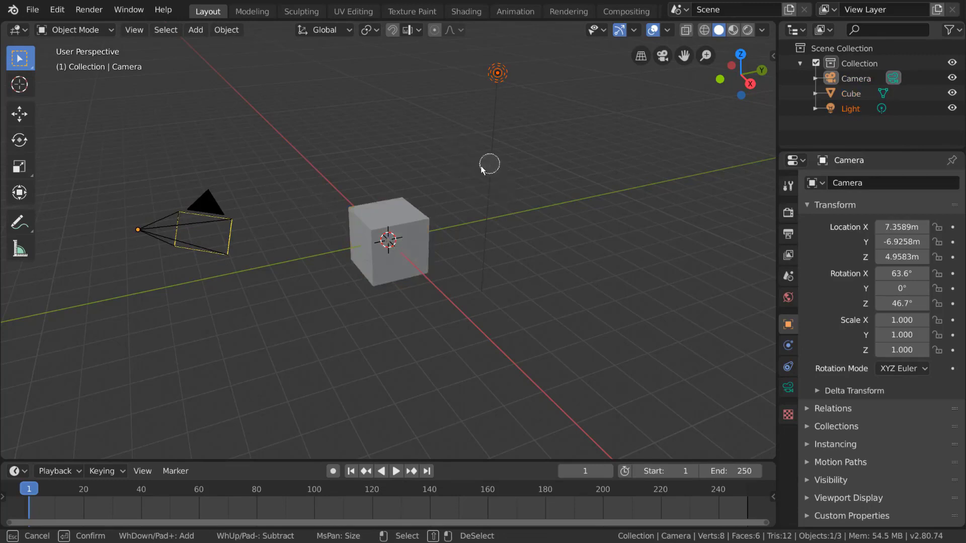
key(Escape)
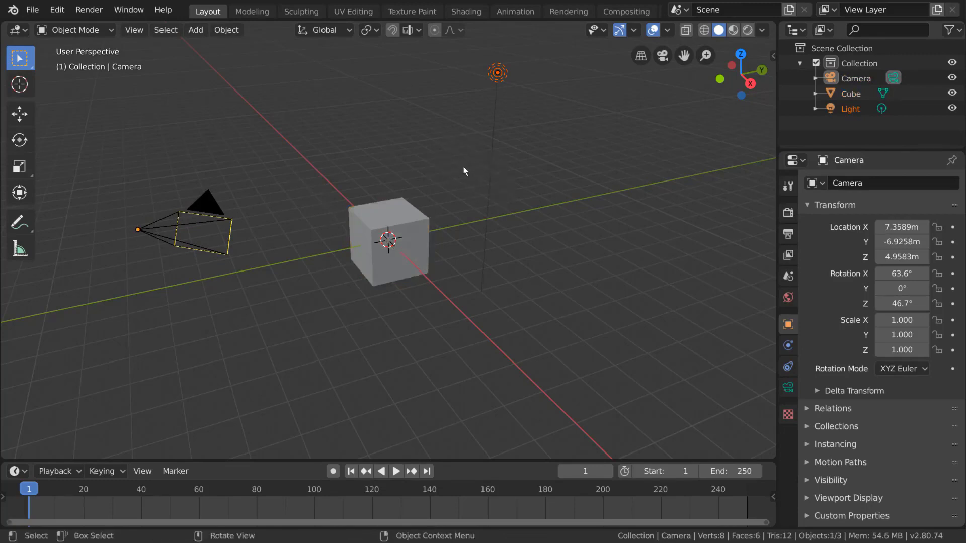
Step: Extend the selection with the cube and the camera, and make the cube and the light the active object in turn
shift+click(393, 210)
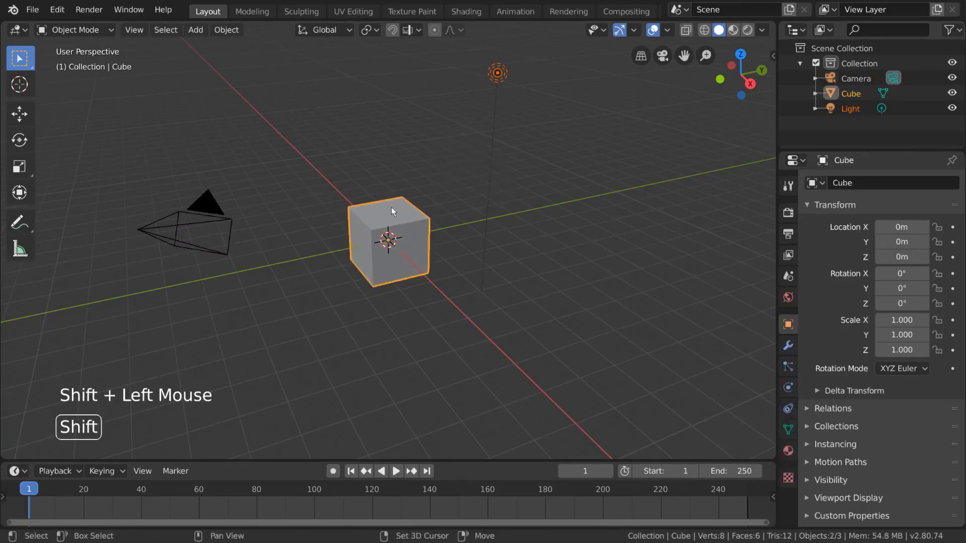
shift+click(212, 203)
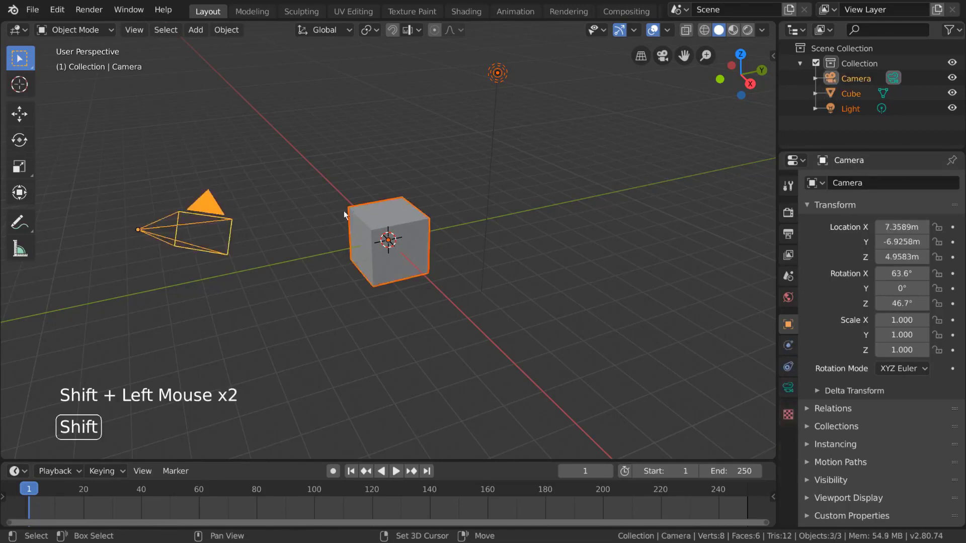
shift+click(397, 212)
shift+click(498, 74)
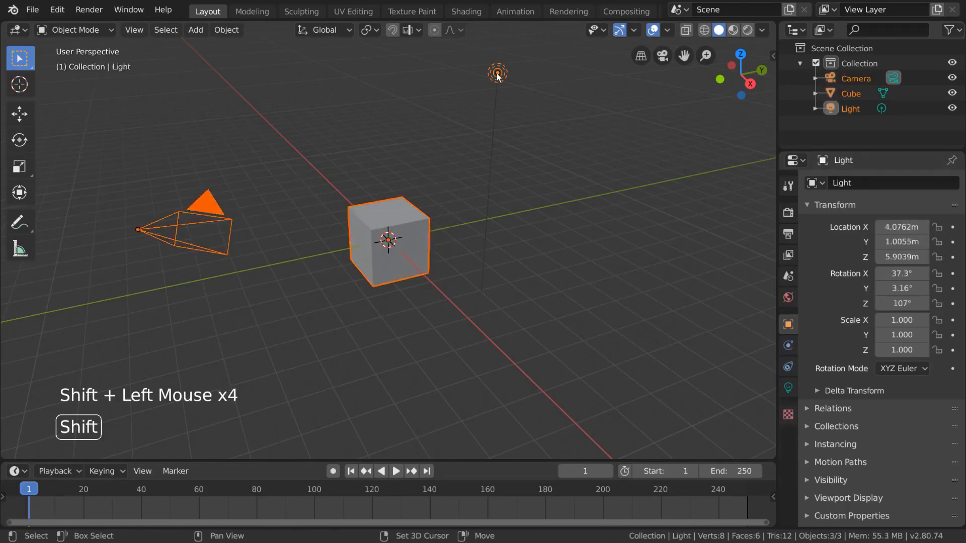
Step: Remove the light and the cube from the selection, keeping the camera selected
shift+click(495, 100)
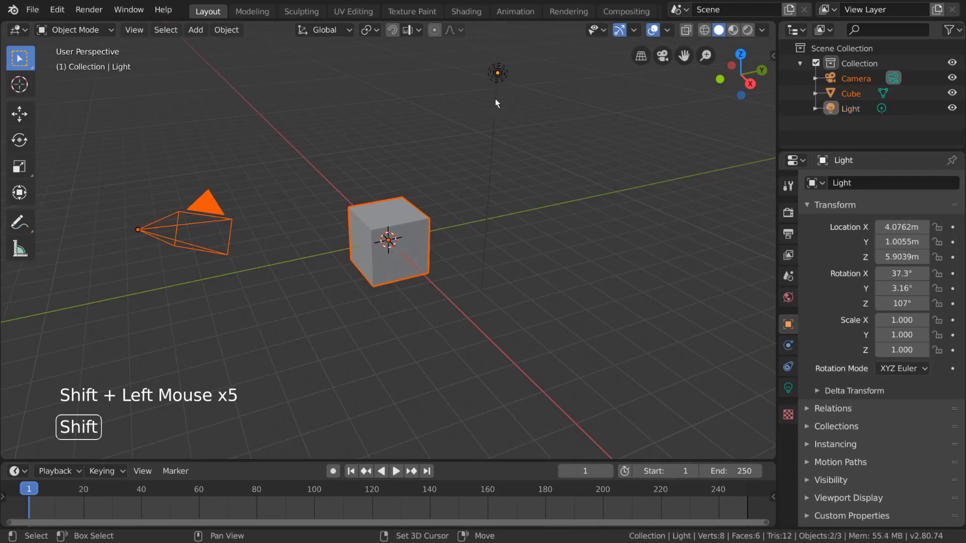
shift+click(411, 210)
shift+click(411, 210)
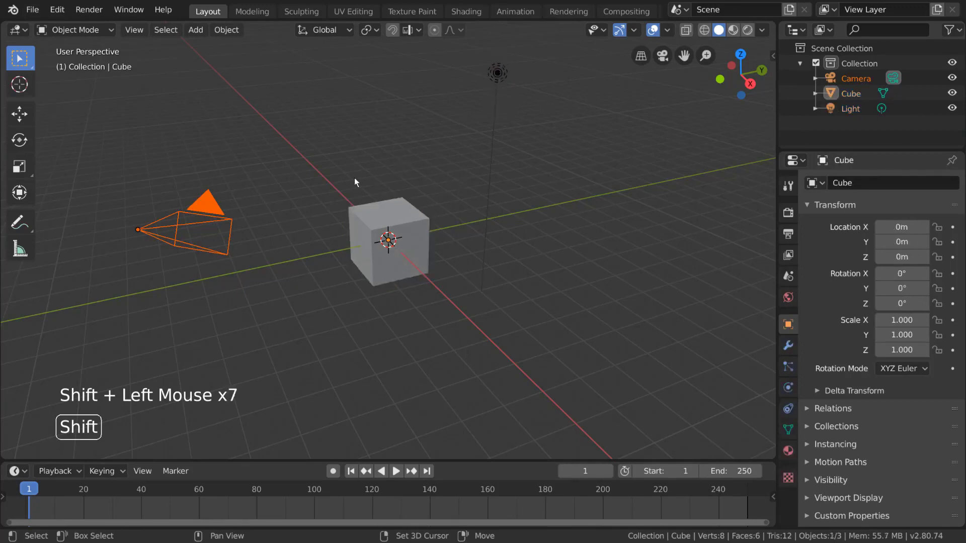
shift+click(228, 210)
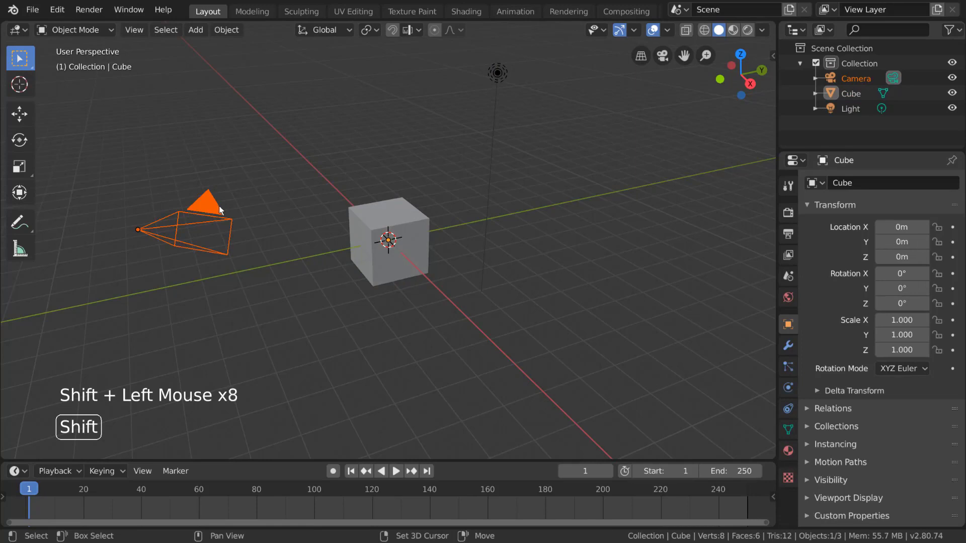
Step: Add the cube and the light back to the selection and switch the active object between cube, camera and light
shift+click(367, 212)
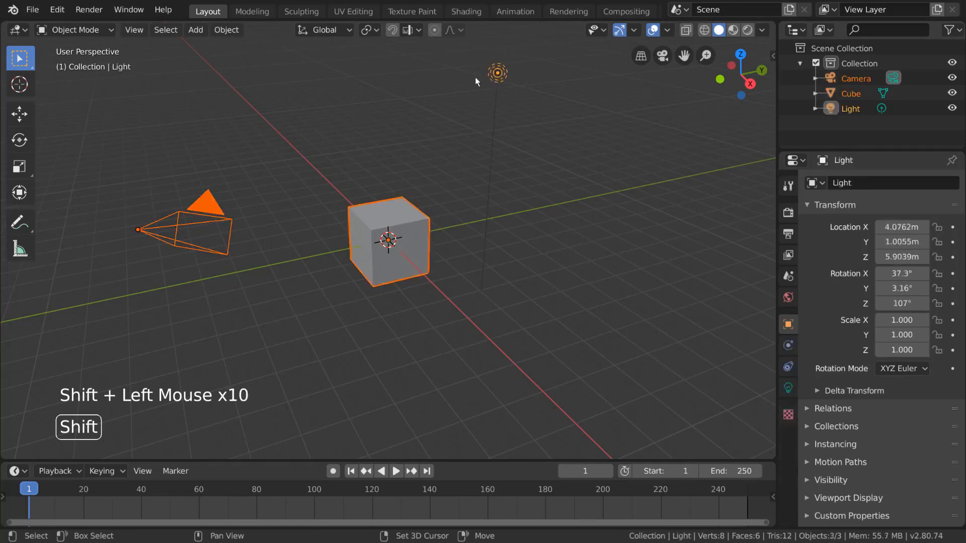
shift+click(406, 220)
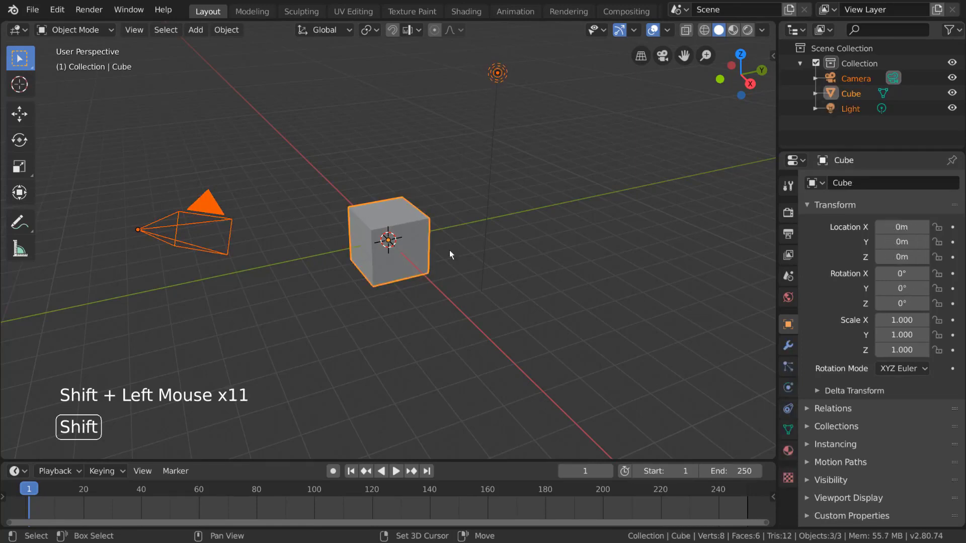
shift+click(227, 206)
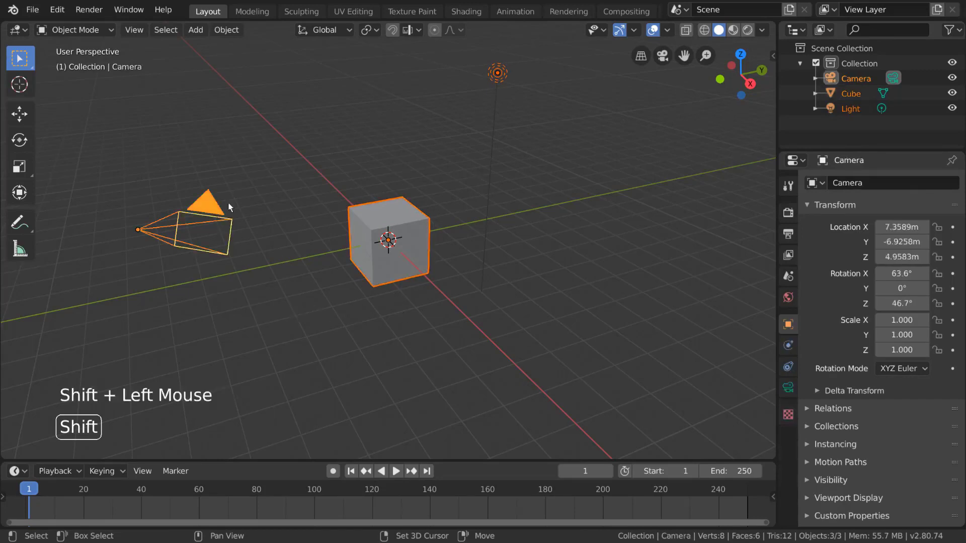
shift+click(401, 217)
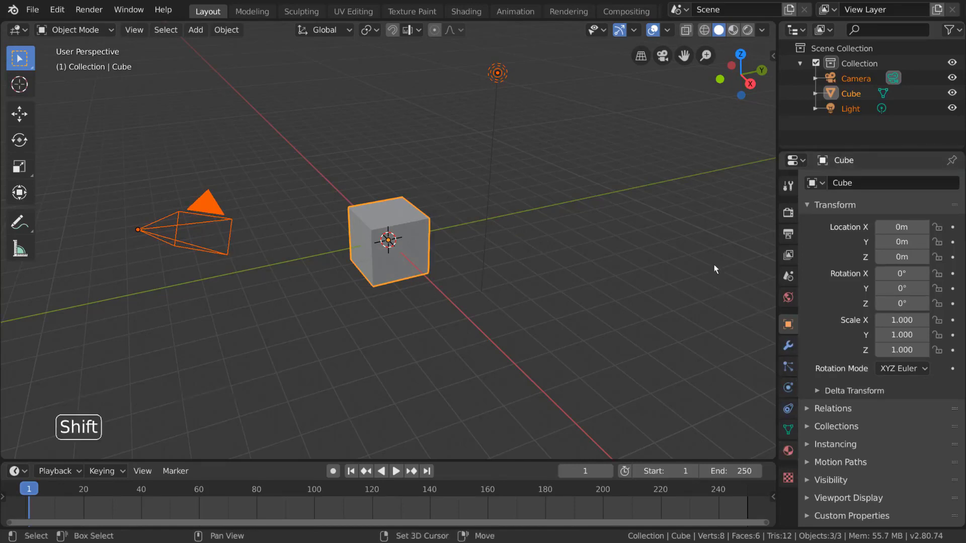
shift+click(497, 116)
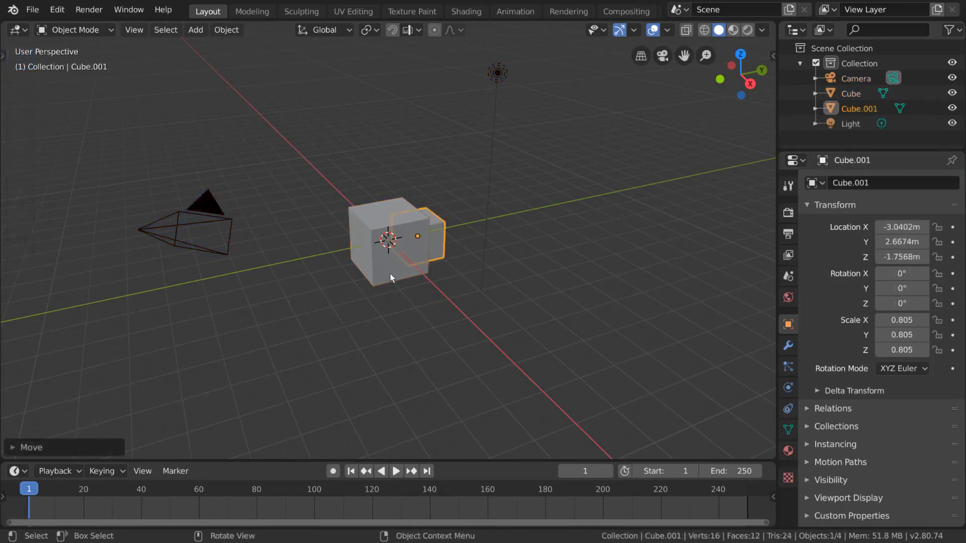
Step: Alternate the selection between the large cube and the smaller cube behind it where they overlap in solid shading
click(390, 274)
click(437, 251)
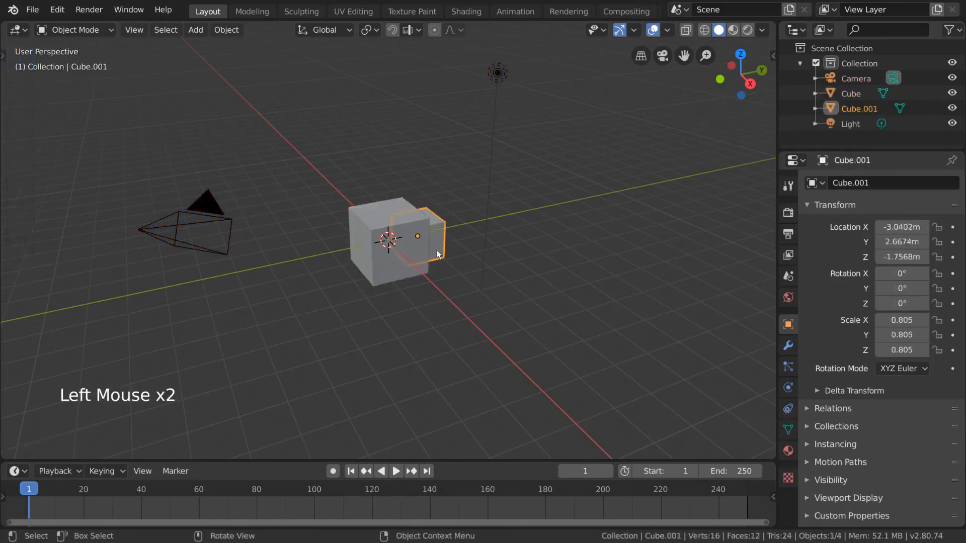
click(392, 265)
click(400, 221)
click(401, 221)
click(402, 220)
click(403, 214)
click(414, 247)
click(414, 243)
click(412, 261)
click(415, 246)
click(413, 251)
click(411, 255)
click(412, 248)
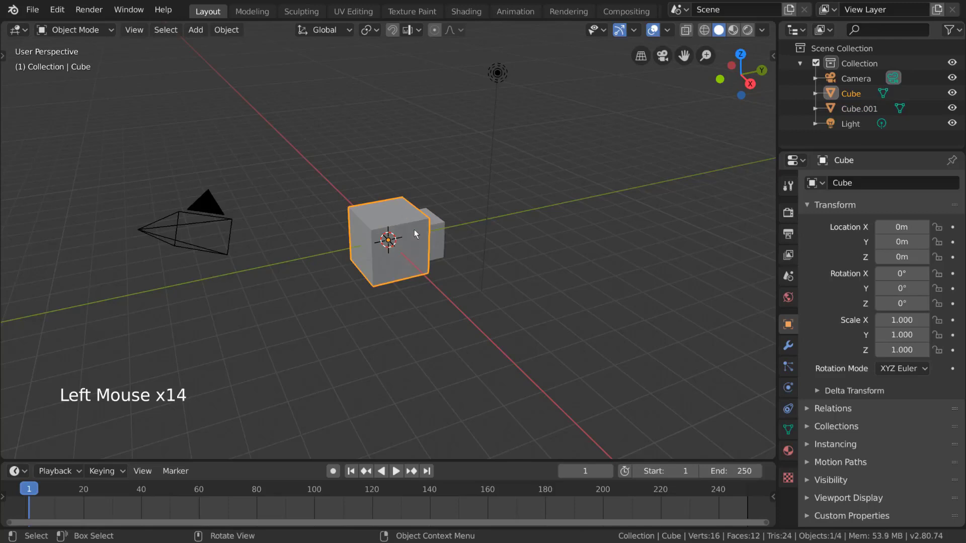
Step: Switch the viewport to wireframe shading, select each overlapping cube individually, and box-select both
click(705, 31)
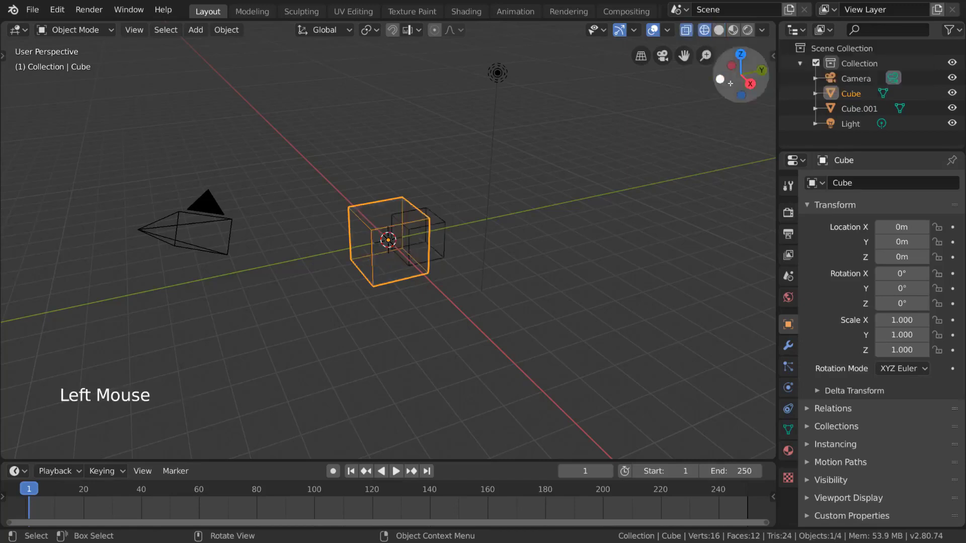
click(409, 237)
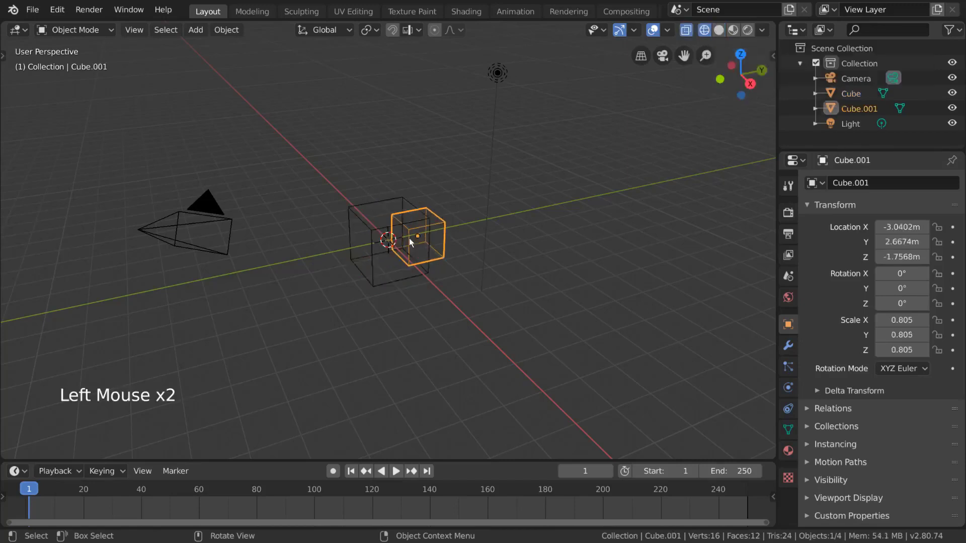
click(405, 204)
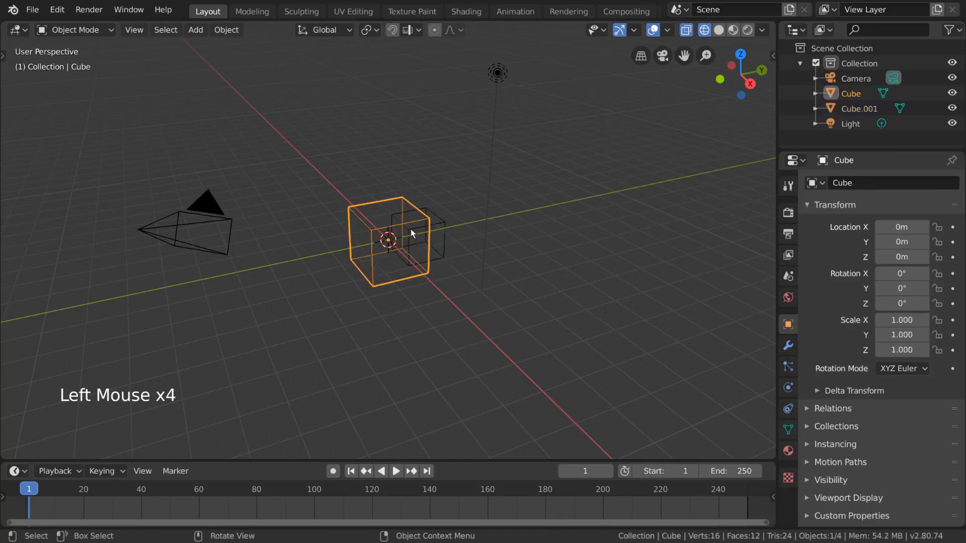
click(411, 229)
click(405, 201)
drag(378, 185, 422, 237)
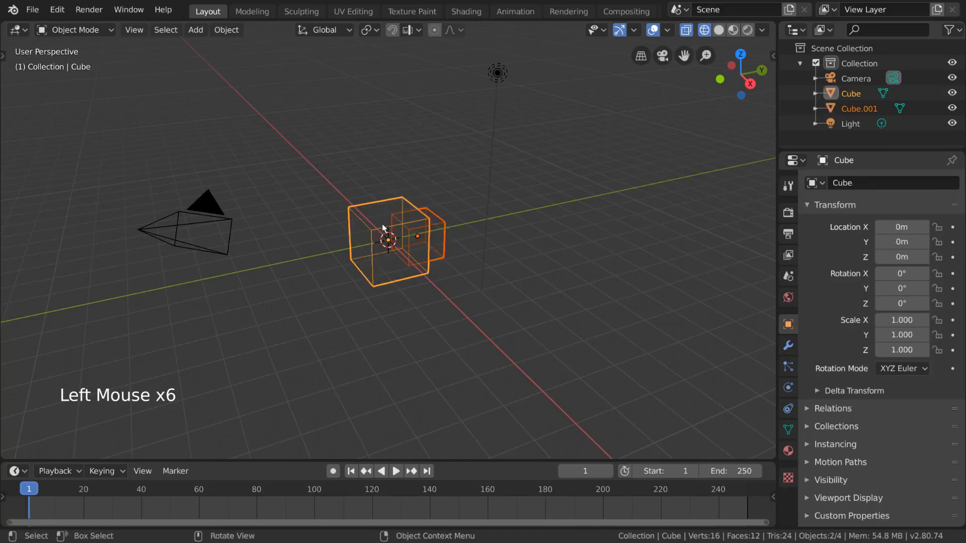
Step: Deselect the smaller cube using Circle Select and return the viewport to solid shading
key(c)
middle_drag(410, 229, 425, 236)
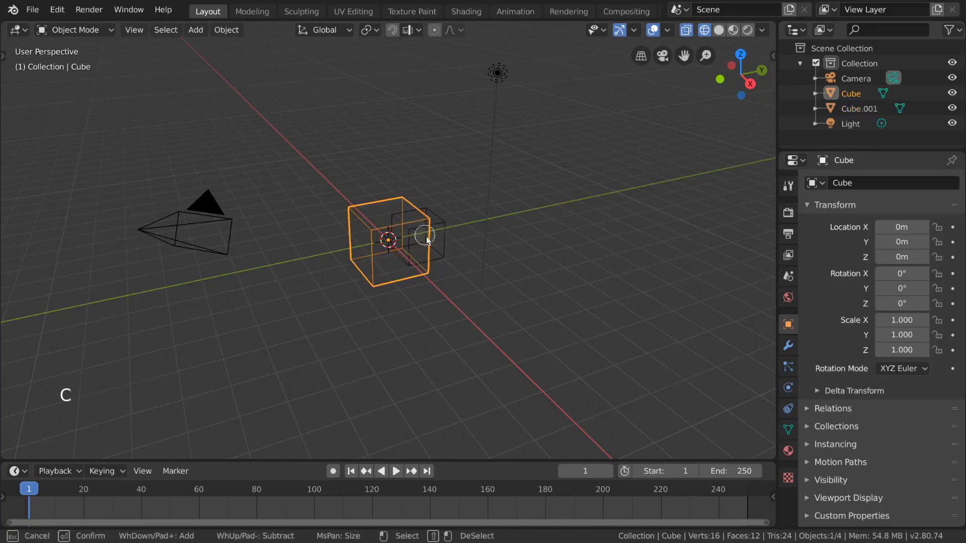
key(Escape)
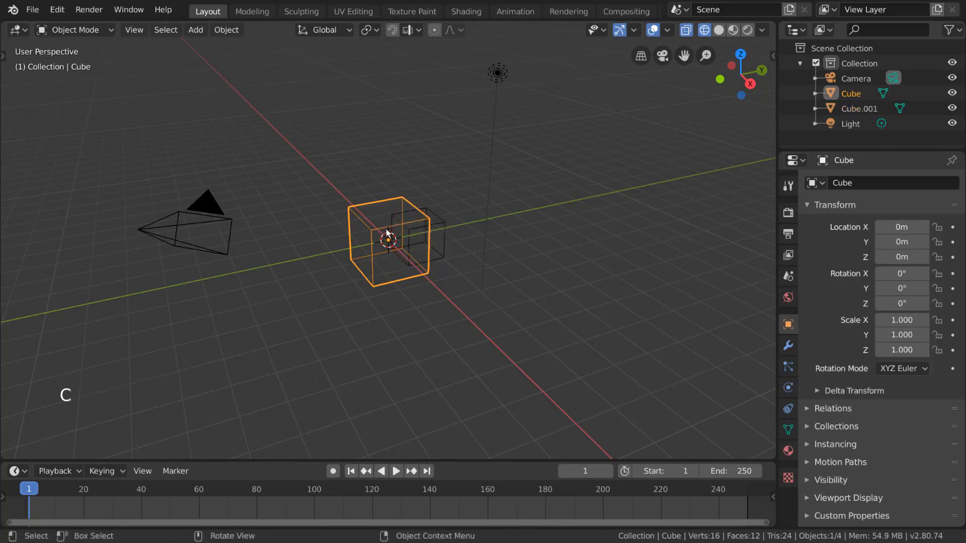
click(718, 31)
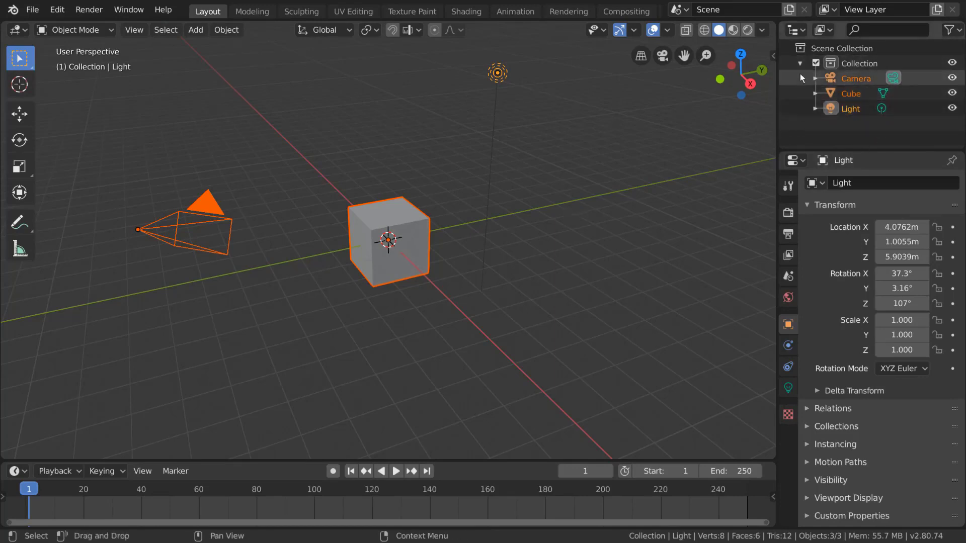
Step: Box-select all entries in the outliner and clear their highlight
key(b)
drag(807, 61, 888, 134)
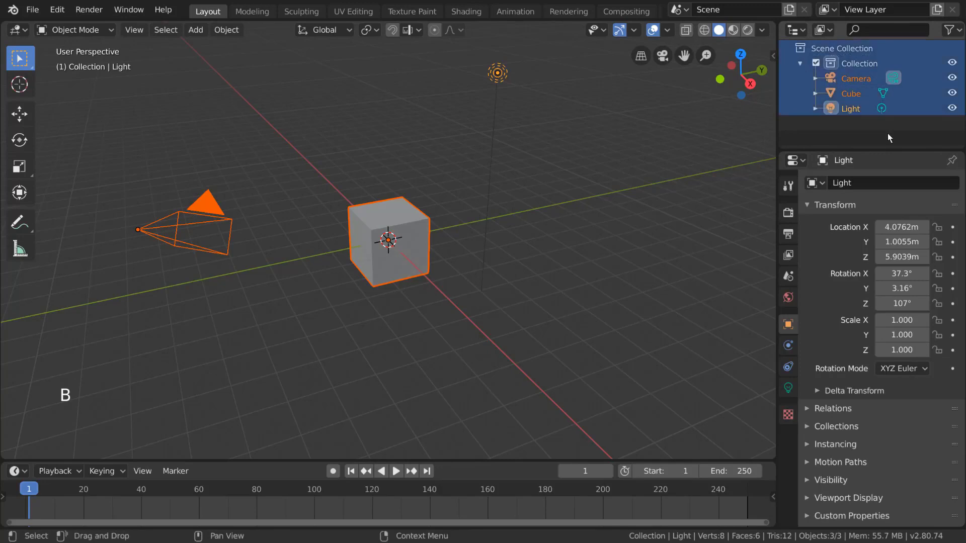
click(833, 135)
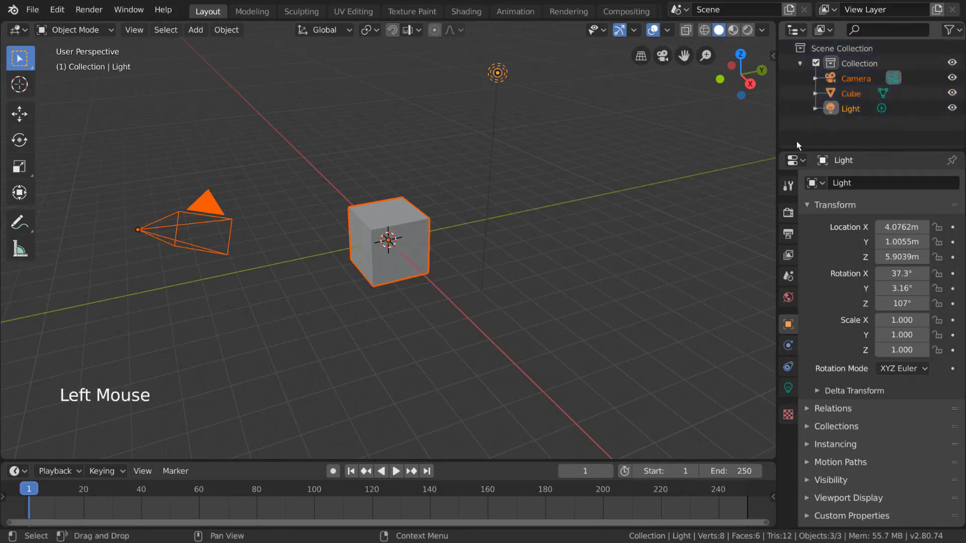
Step: Select all mesh objects in the scene with Select All by Type
click(173, 31)
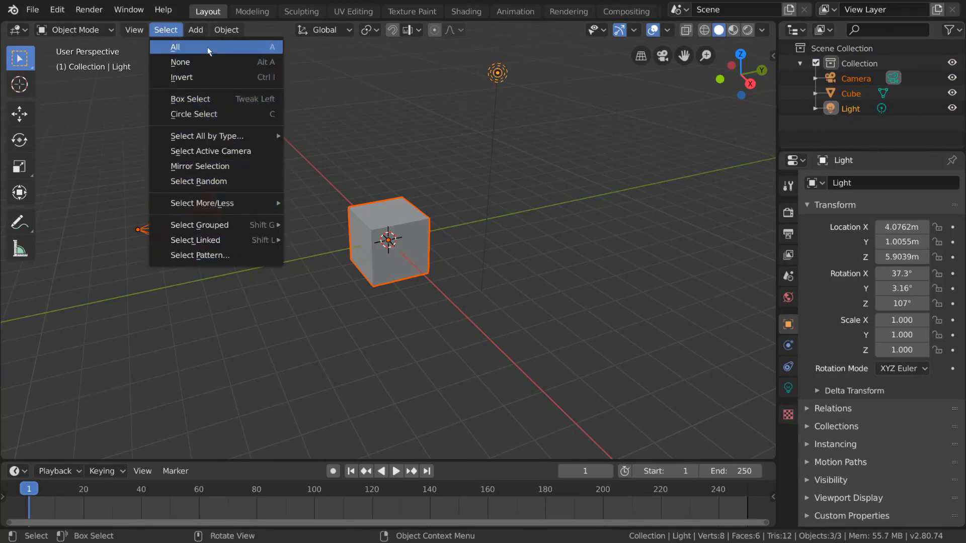
mouse_move(208, 138)
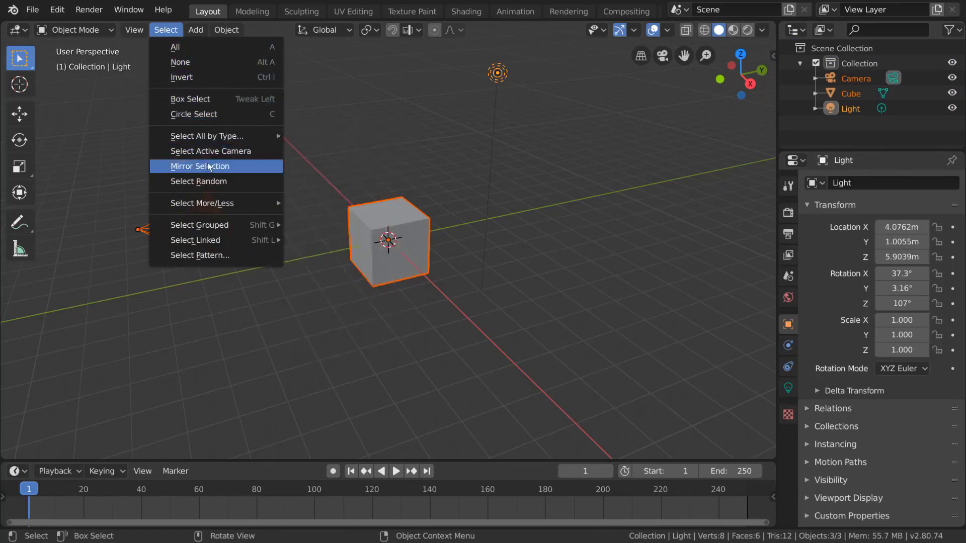
mouse_move(219, 240)
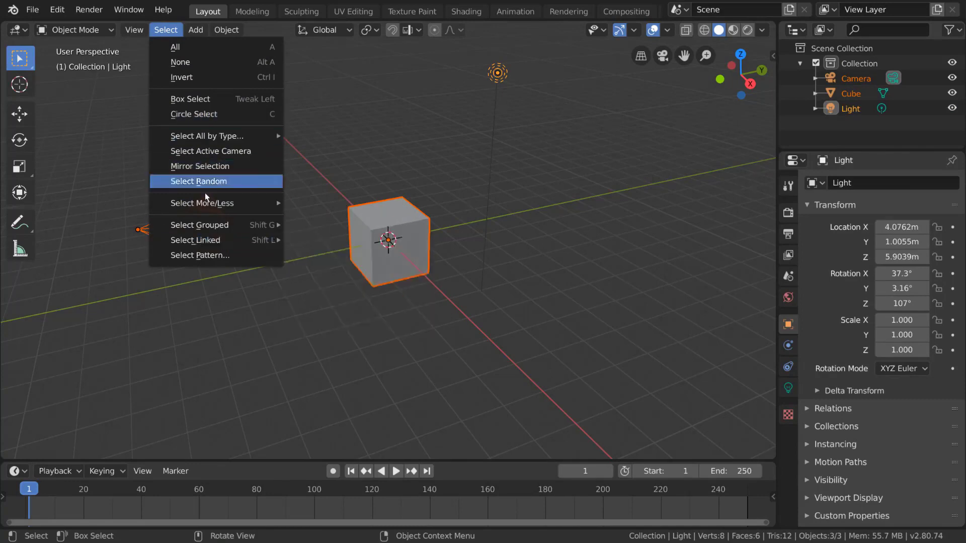
mouse_move(245, 136)
click(324, 135)
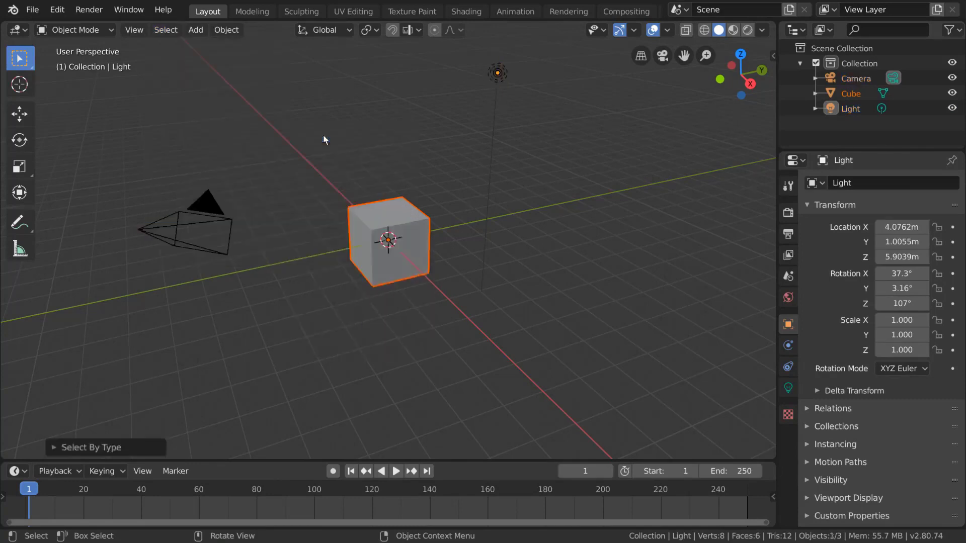
click(165, 30)
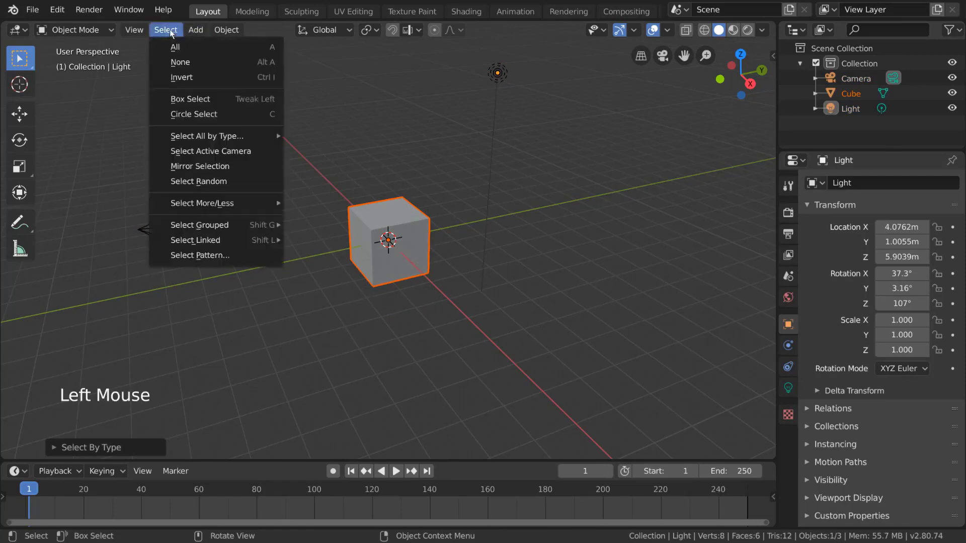
mouse_move(270, 208)
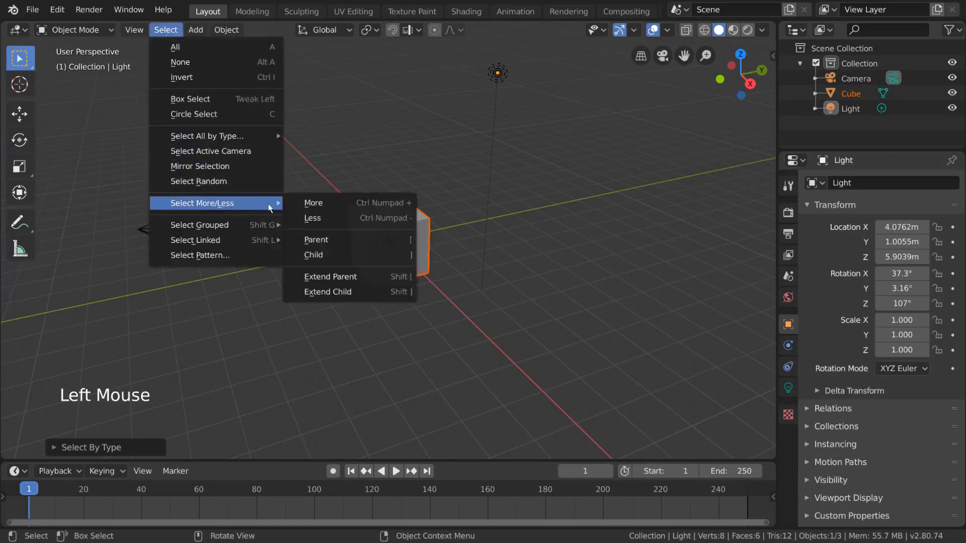
click(324, 203)
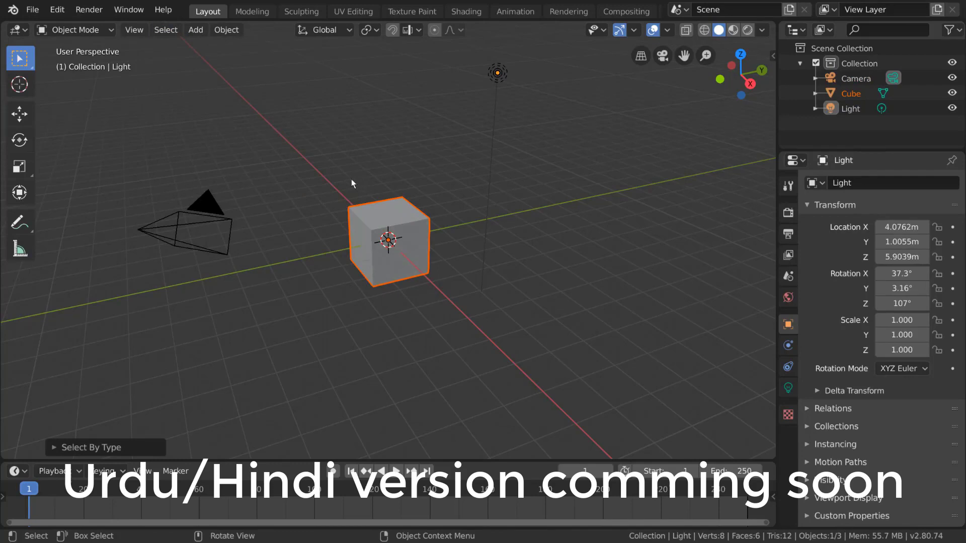
Step: Make the cube the active object and shift it with the Move tool to about X 0.46, Y 0.21, Z -0.6 m
click(401, 202)
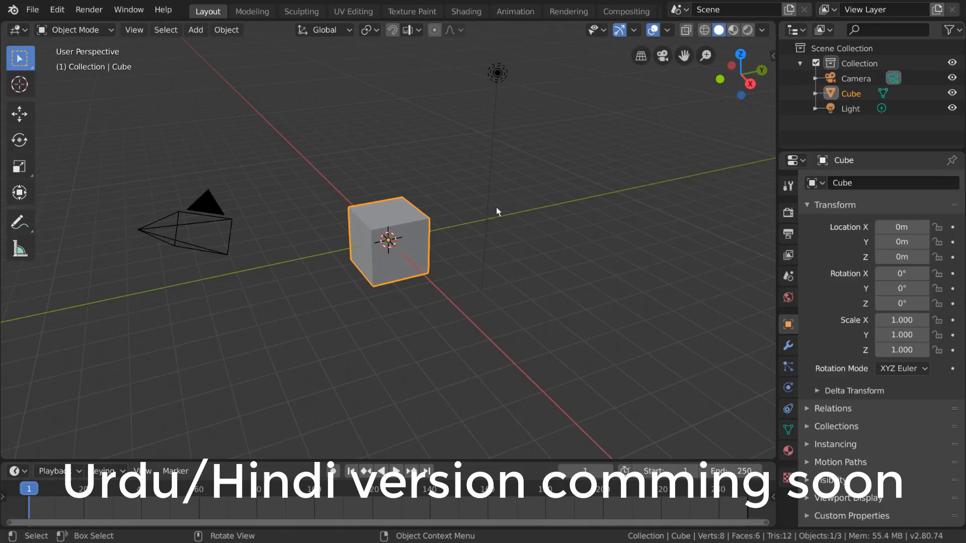
click(22, 112)
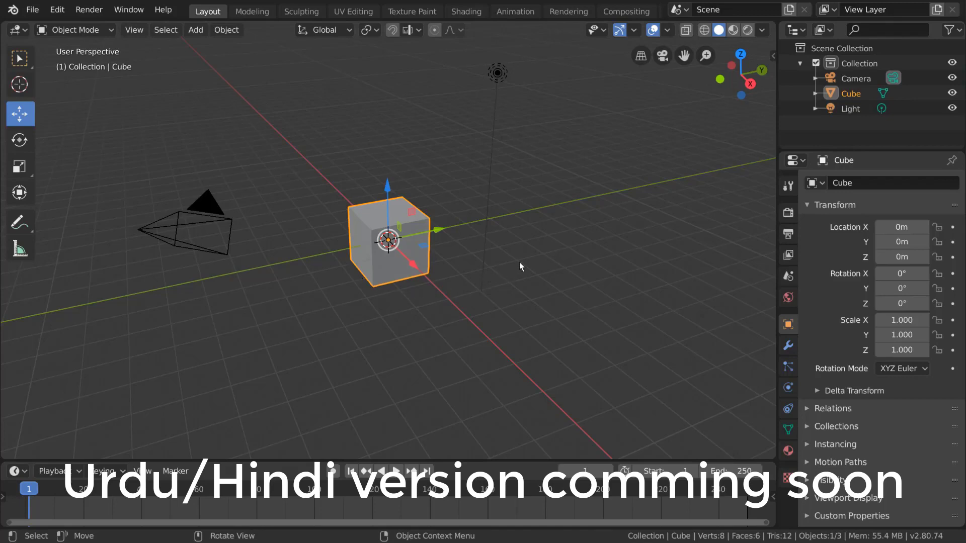
drag(419, 267, 384, 231)
mouse_move(403, 199)
mouse_down()
mouse_move(540, 181)
mouse_move(336, 228)
mouse_move(385, 272)
mouse_move(524, 229)
mouse_move(388, 180)
mouse_move(355, 232)
mouse_move(359, 167)
mouse_move(458, 218)
mouse_move(343, 314)
mouse_move(318, 206)
mouse_move(431, 188)
mouse_move(429, 224)
mouse_move(400, 176)
mouse_move(404, 204)
mouse_up()
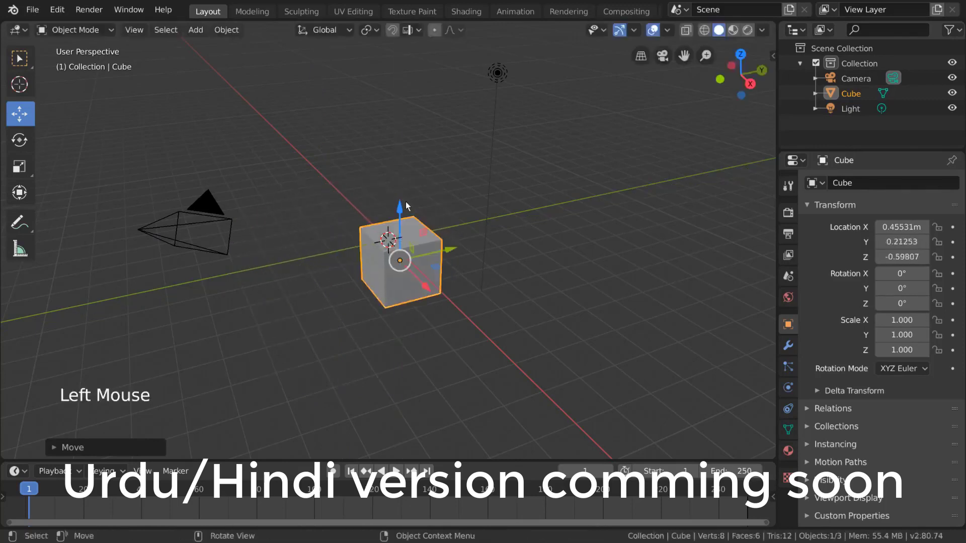
Step: Reposition the cube with the move gizmo to about X -2, Y 0.92, Z -1.05 m
drag(438, 271, 417, 231)
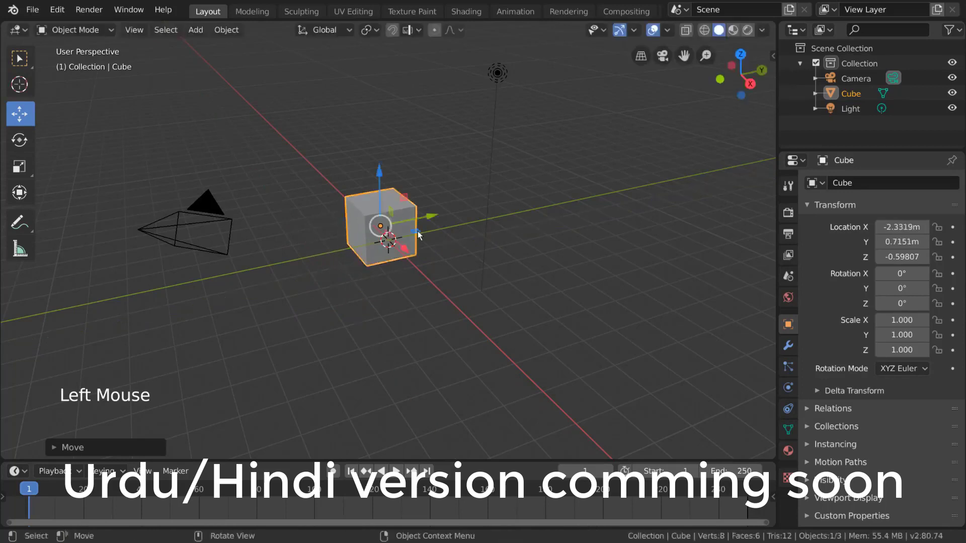
drag(583, 182, 599, 198)
drag(585, 231, 390, 109)
right_click(390, 108)
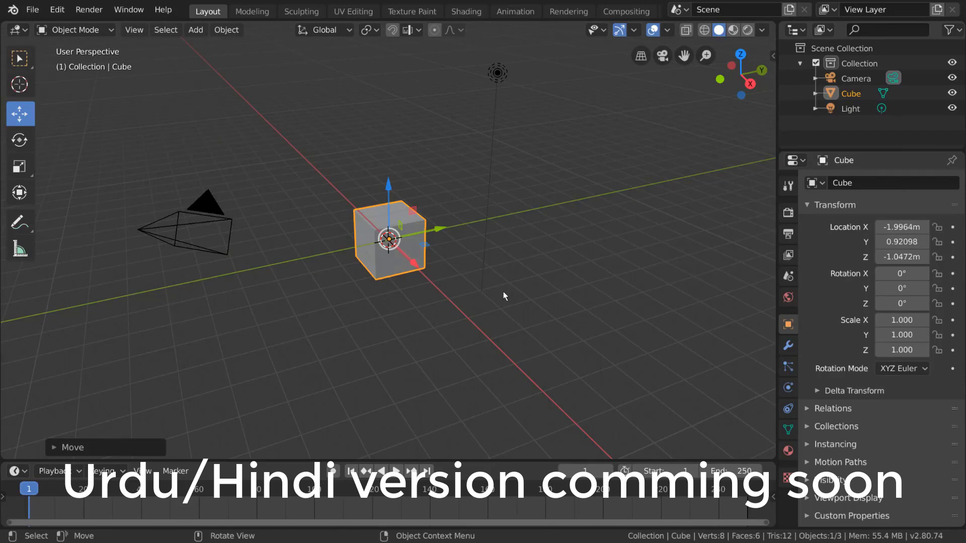
Step: Try moving the cube freely and constrained to the X, Y and Z axes in turn
key(g)
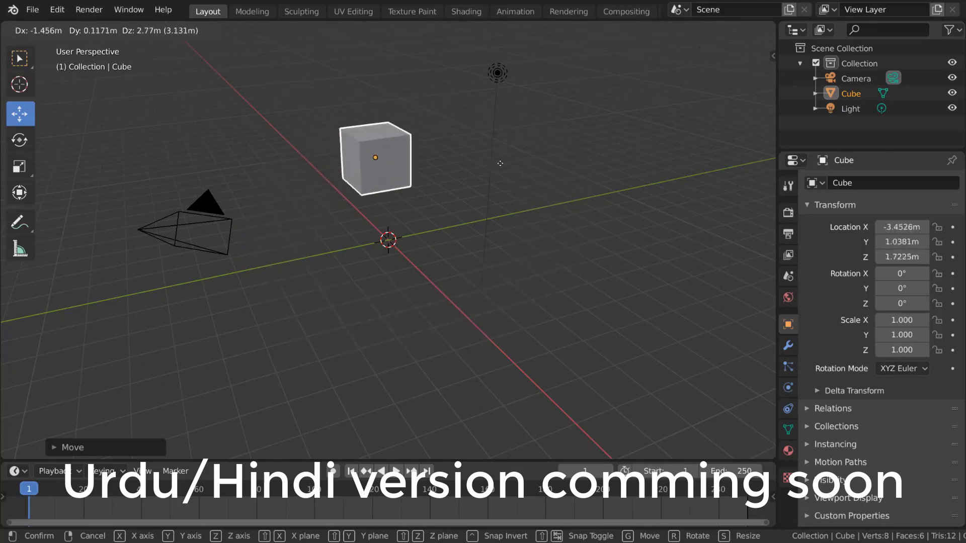
key(x)
key(y)
key(z)
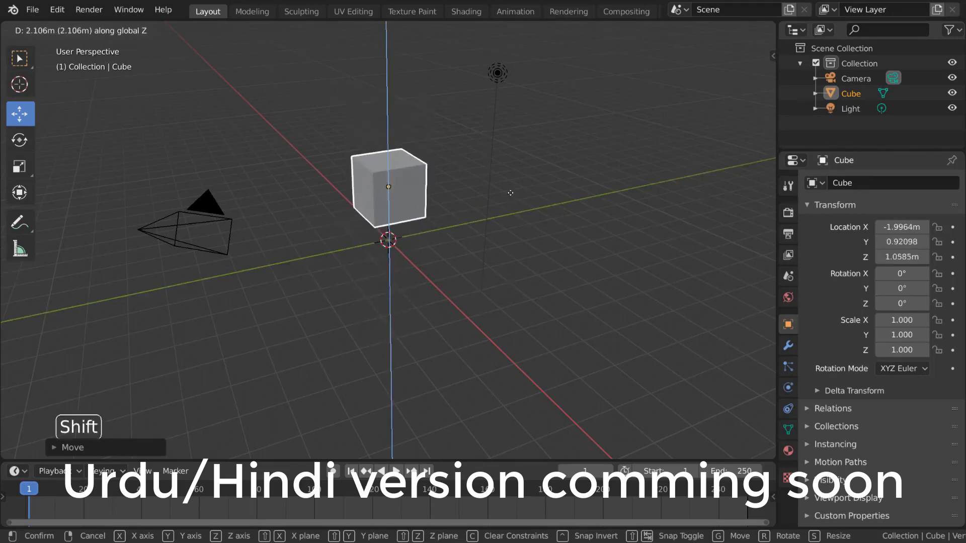
Step: Try moving the cube in planes that lock the Z, X and Y axes in turn, and cancel the move
key(shift+z)
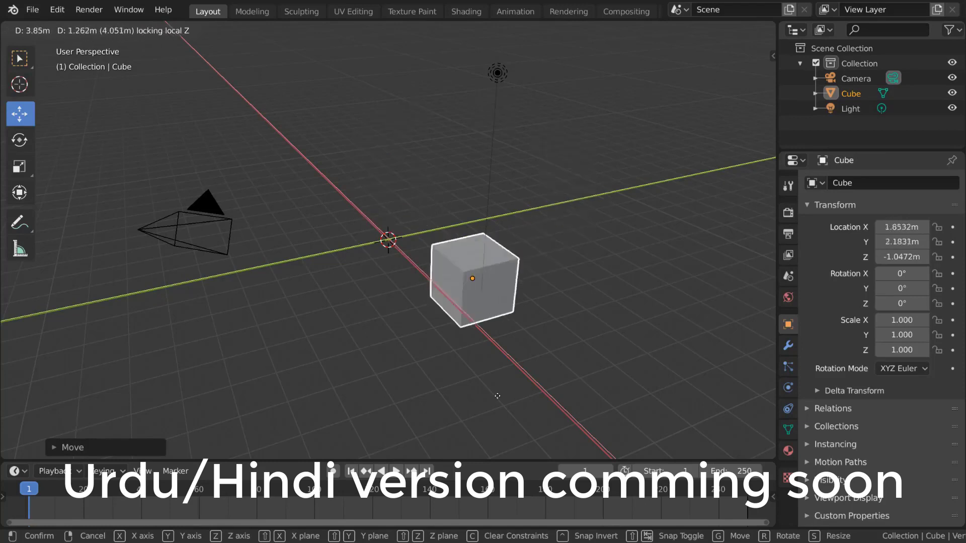
key(shift+x)
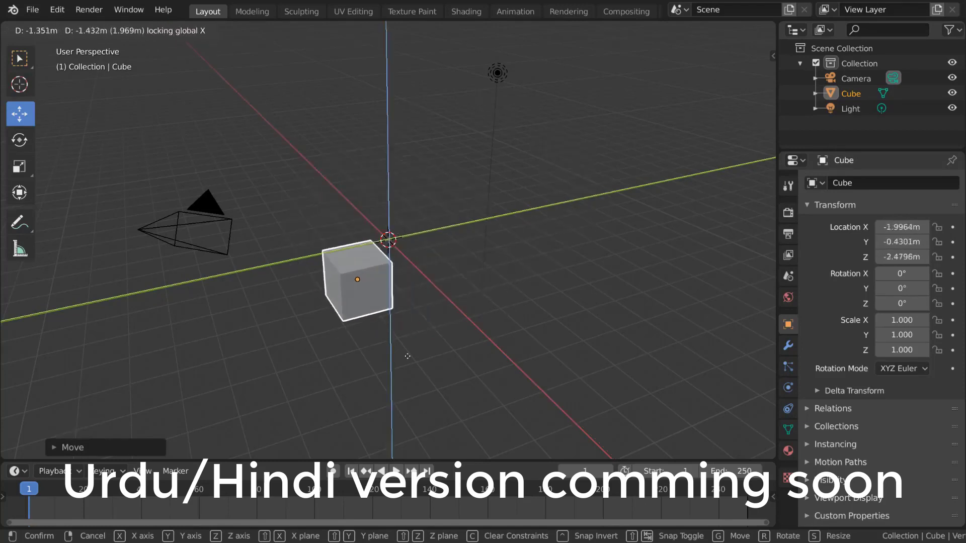
key(shift+y)
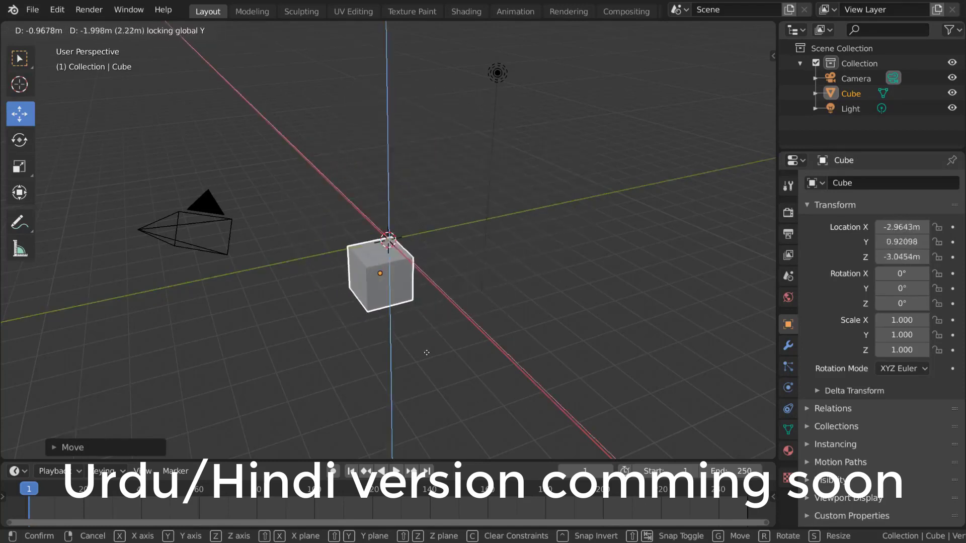
right_click(353, 277)
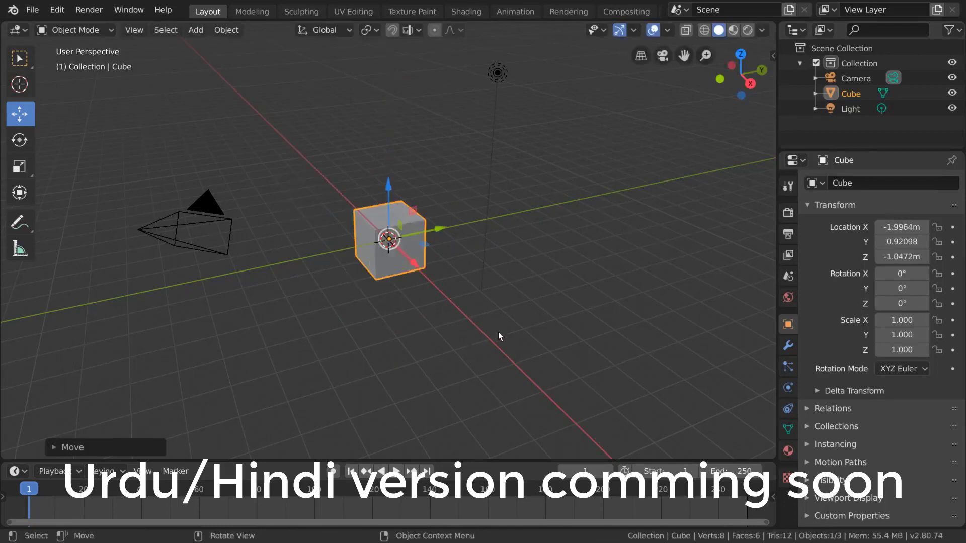
Step: Grab the cube and place it freely at about X -4.59, Y -1.96, Z 1.37 m
key(g)
click(401, 262)
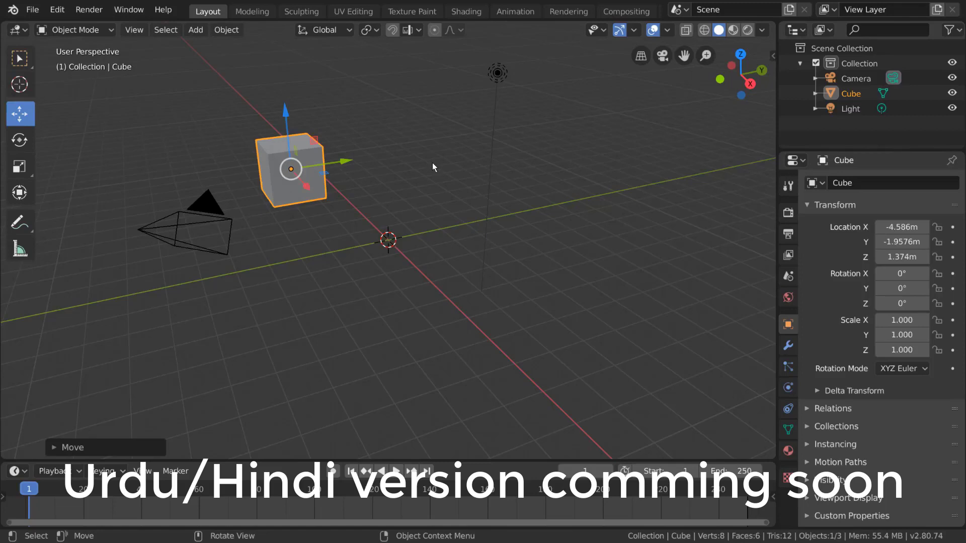
Step: Try constraining a new move of the cube to the X, Y and Z axes in turn, and release the constraint
drag(308, 236, 459, 265)
key(x)
key(y)
key(z)
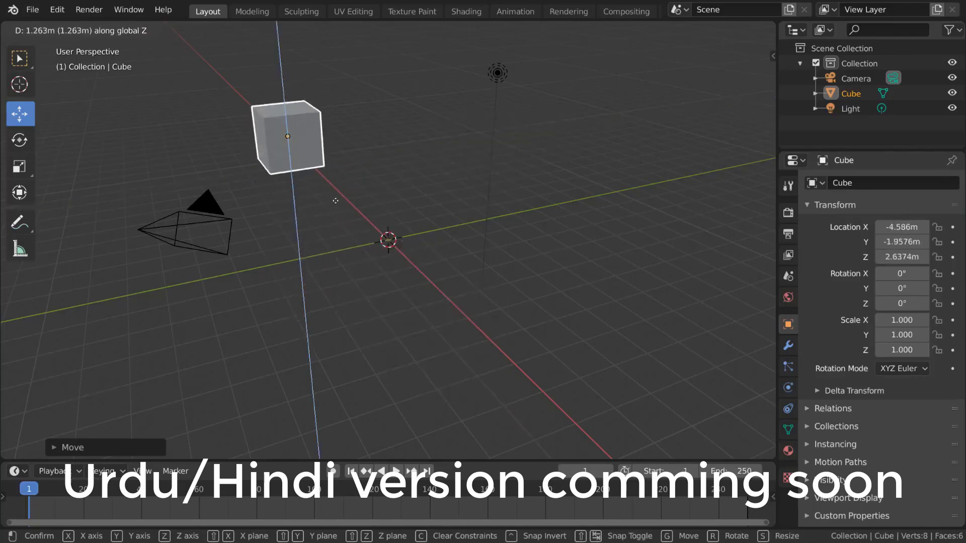
key(z)
key(z)
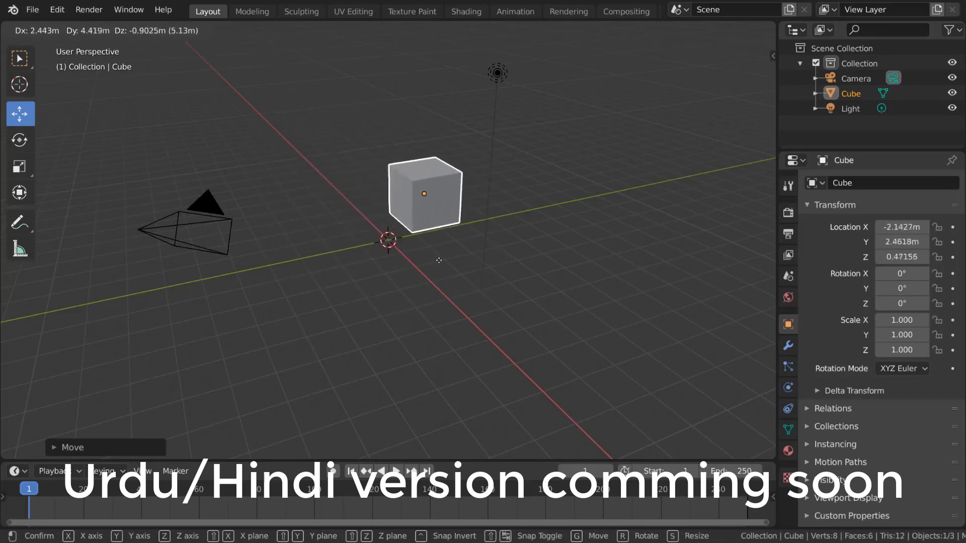
Step: Switch the running transform of the cube to rotation and on to uniform scaling, shrinking the cube to about 0.85
key(r)
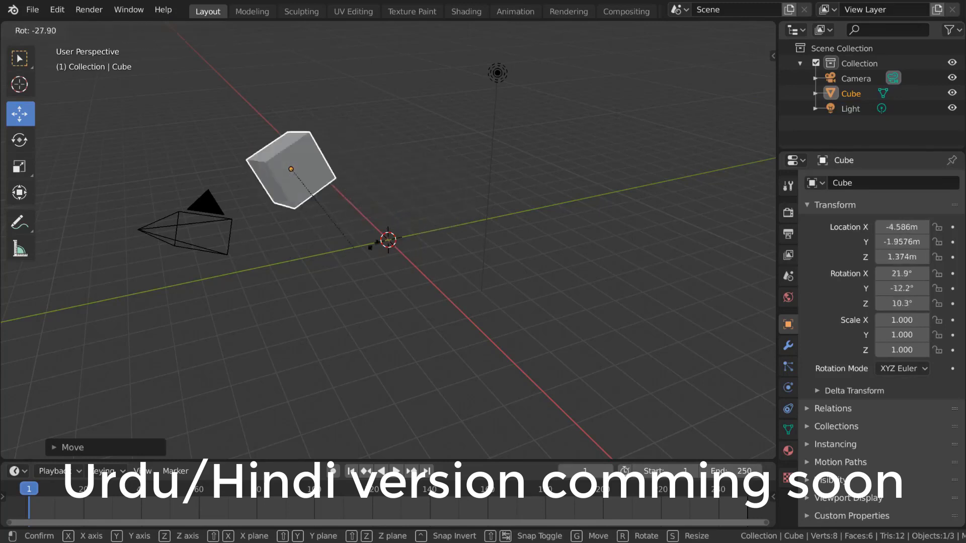
key(s)
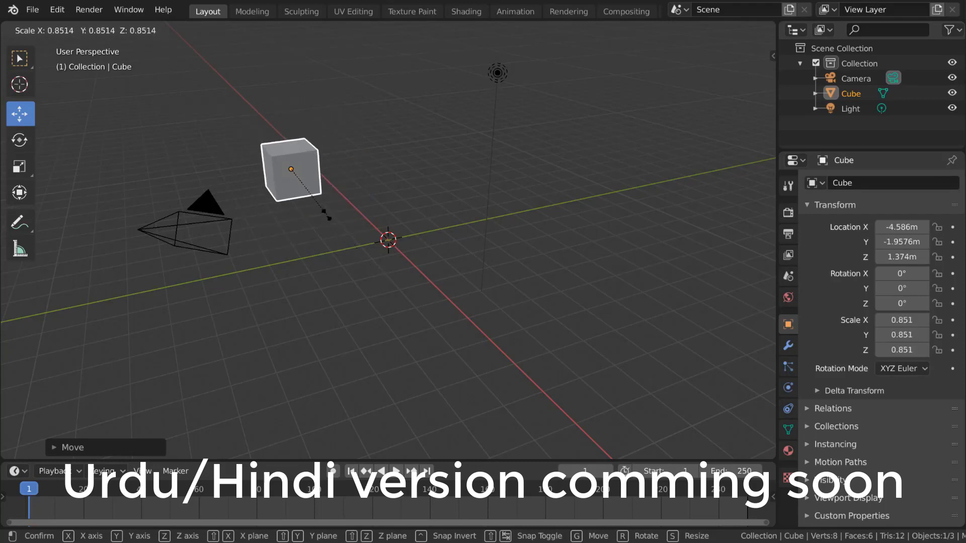
Step: Scale the cube uniformly to about 0.851 and clear its location back to the world origin
click(328, 217)
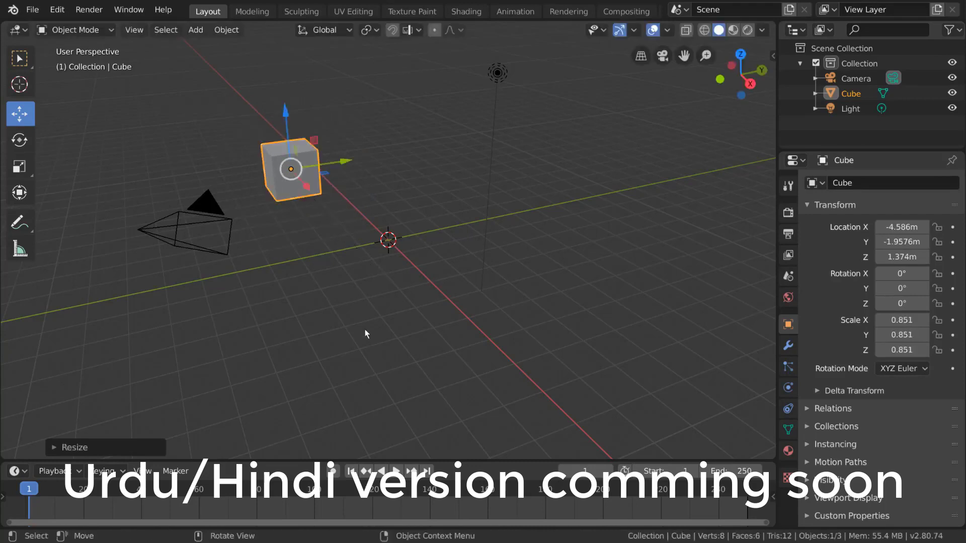
key(g)
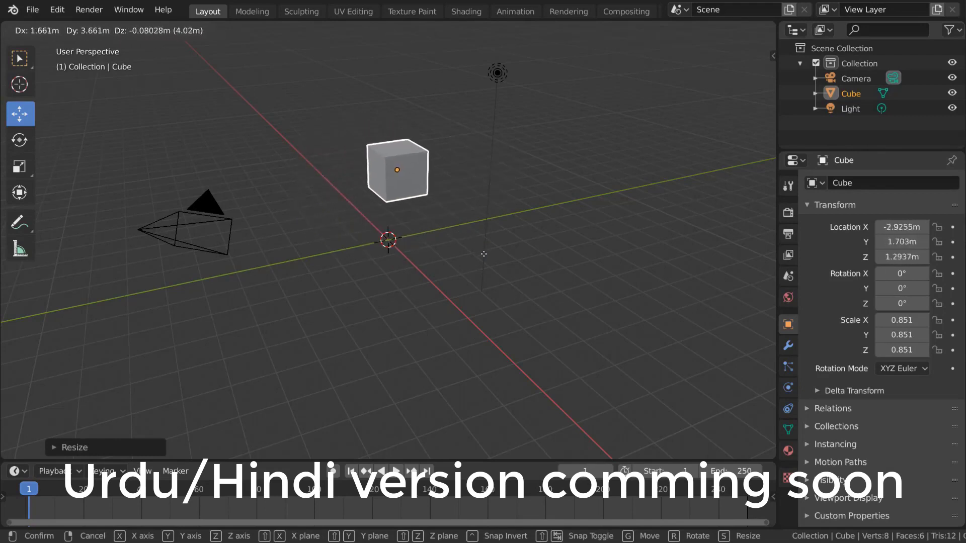
right_click(483, 254)
key(alt+g)
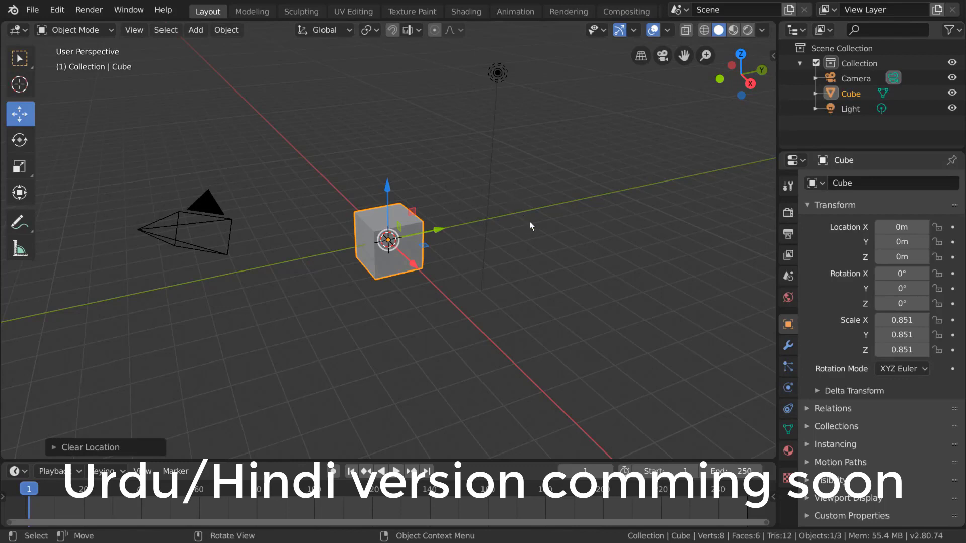
Step: Use the Rotate tool's gizmo to rotate the cube around individual axes and freely as a trackball
click(26, 146)
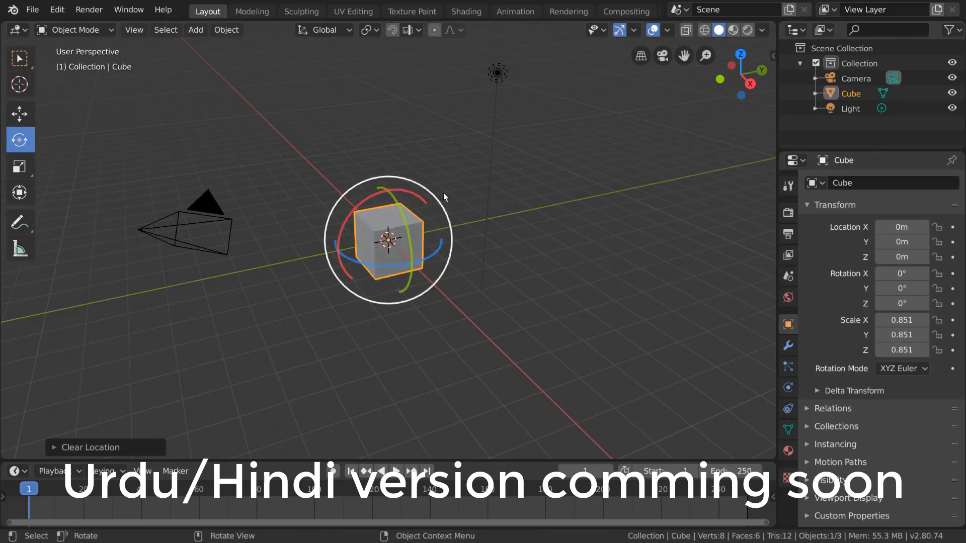
drag(381, 196, 345, 242)
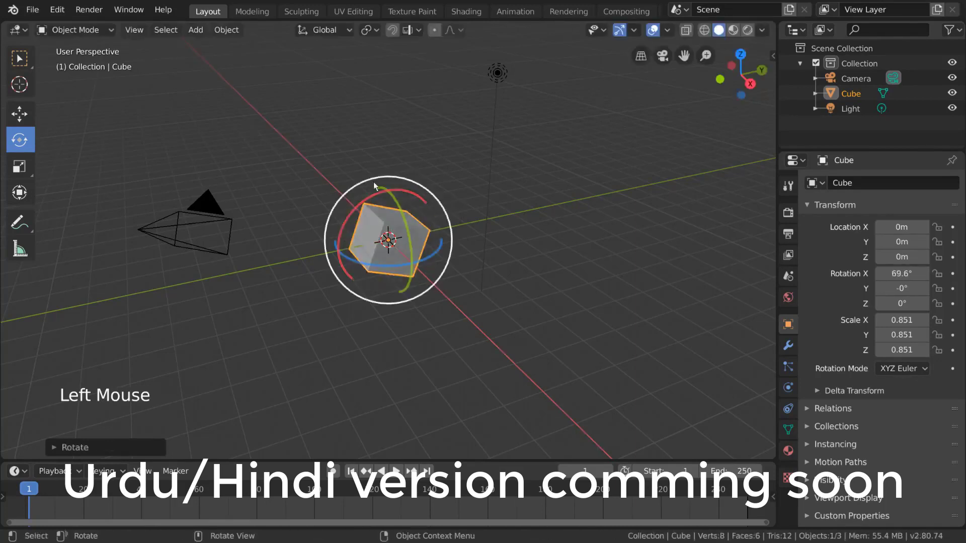
drag(399, 220, 450, 230)
drag(372, 205, 418, 206)
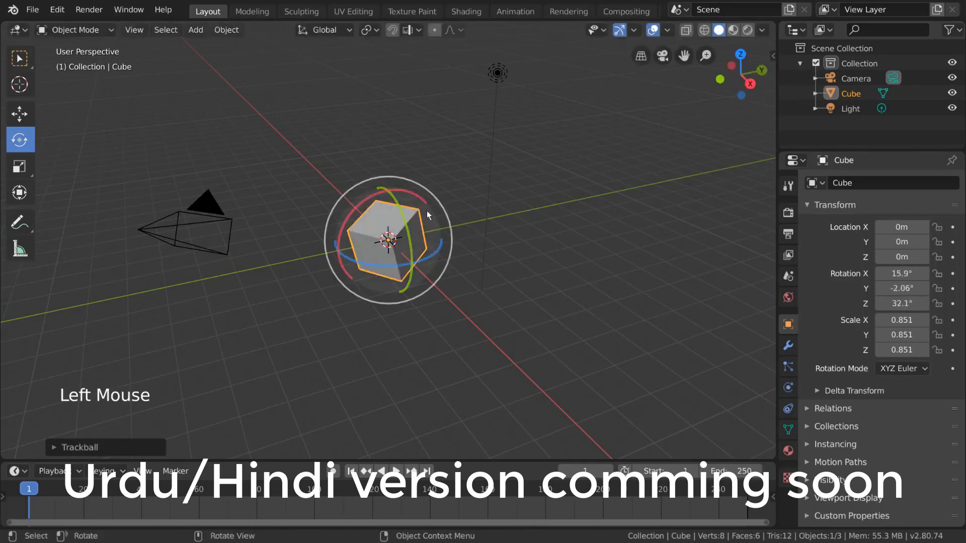
drag(440, 200, 421, 336)
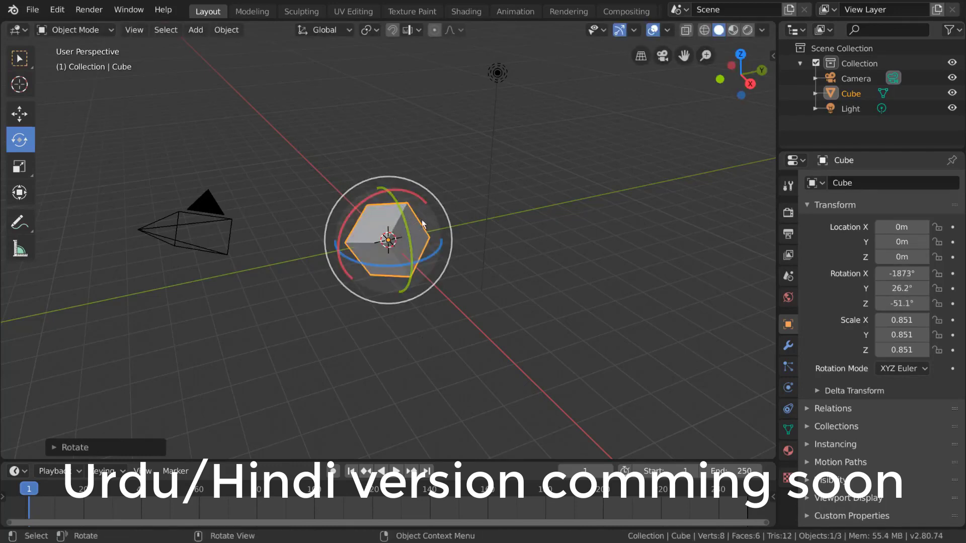
drag(426, 222, 462, 204)
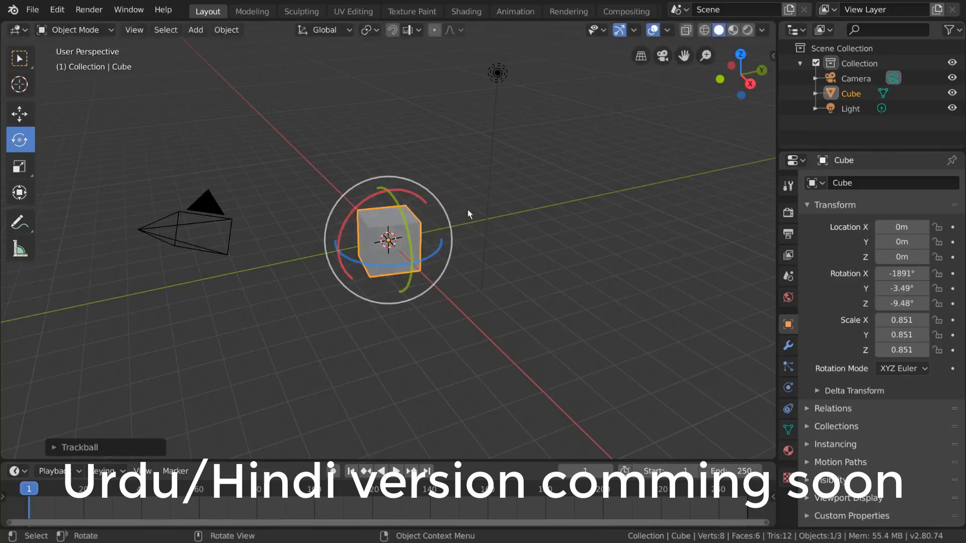
Step: Try rotating the cube constrained to the global X, Y and Z axes and in trackball mode, and cancel the rotation
key(r)
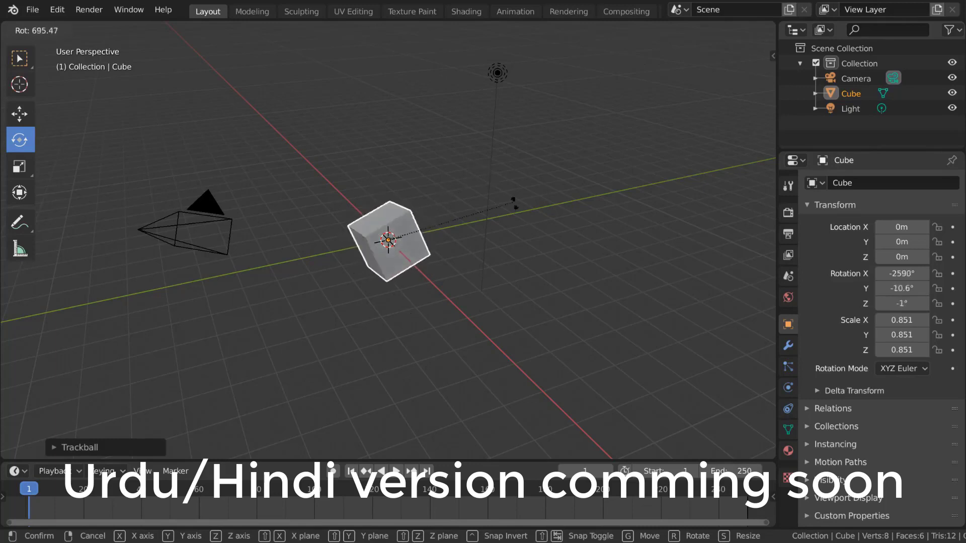
key(x)
key(y)
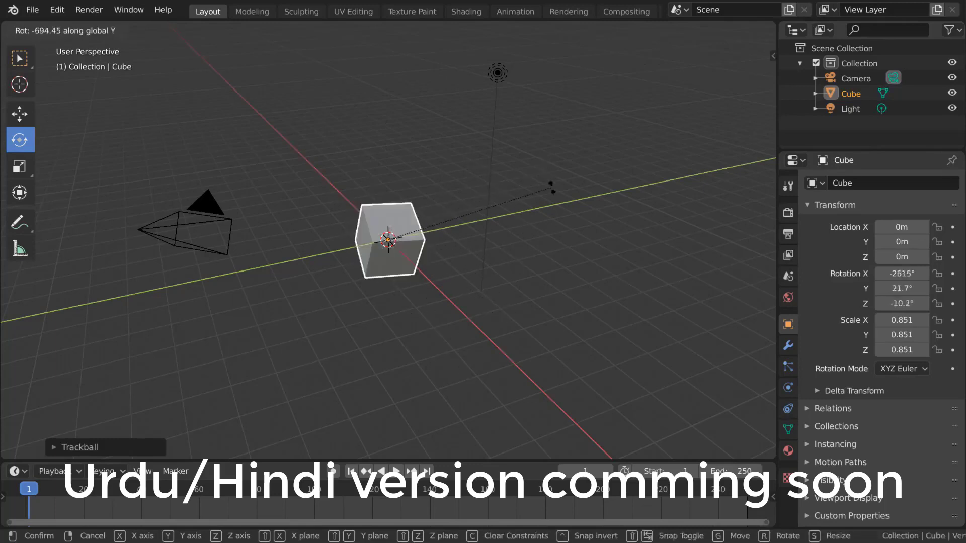
key(z)
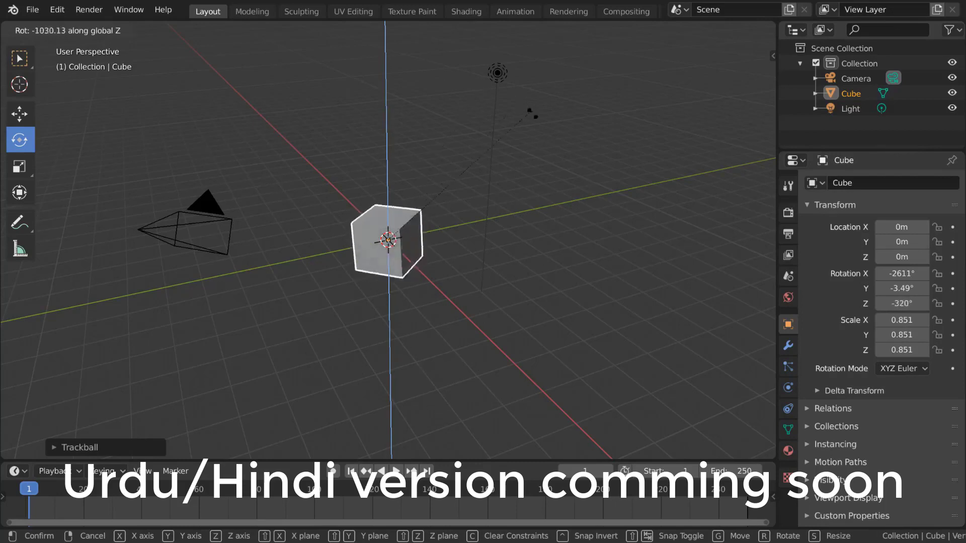
key(r)
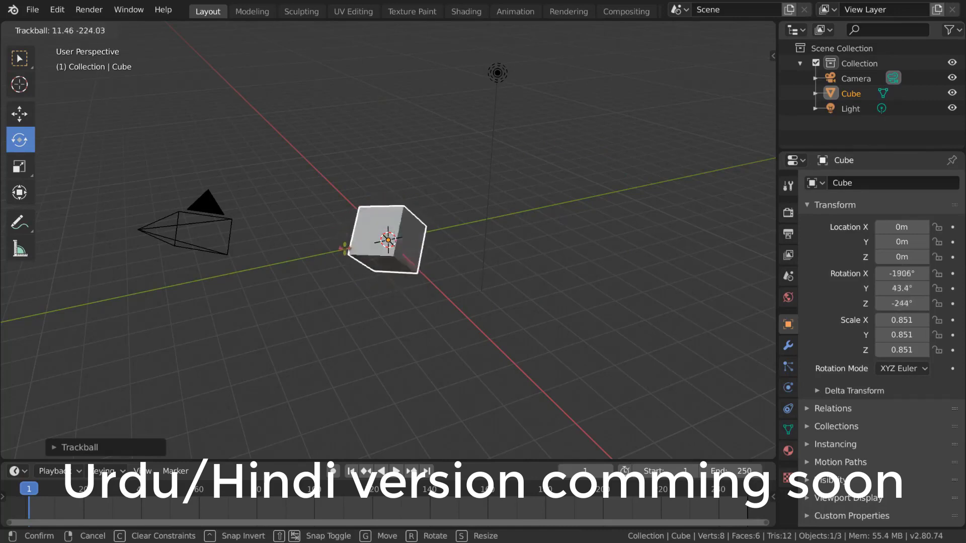
right_click(425, 231)
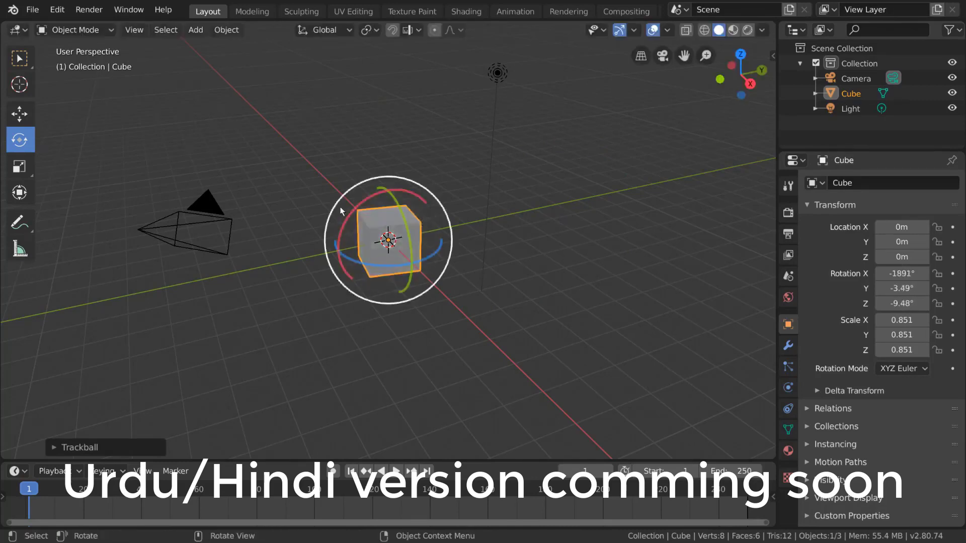
Step: Clear the cube's rotation, test a free trackball rotation, and reset the rotation again
key(alt+r)
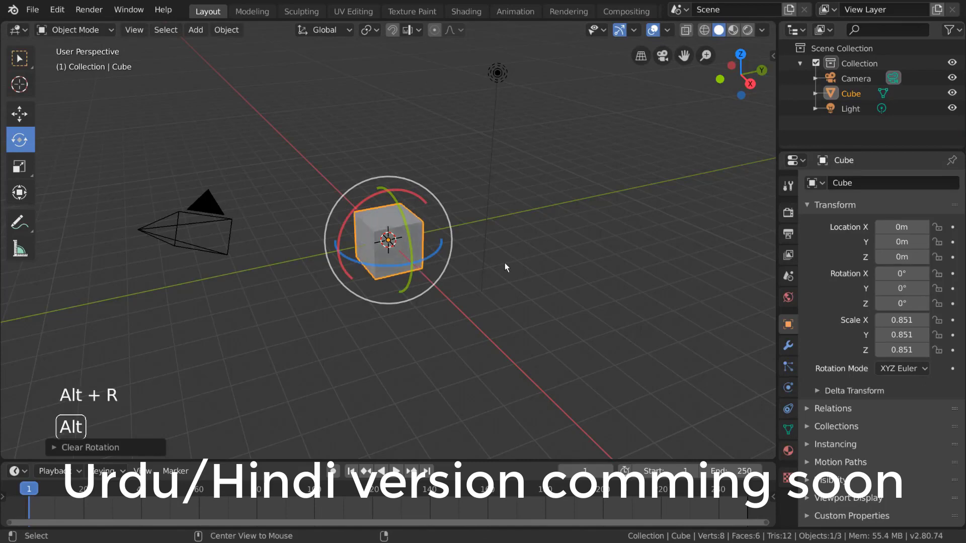
key(r)
key(r)
click(429, 252)
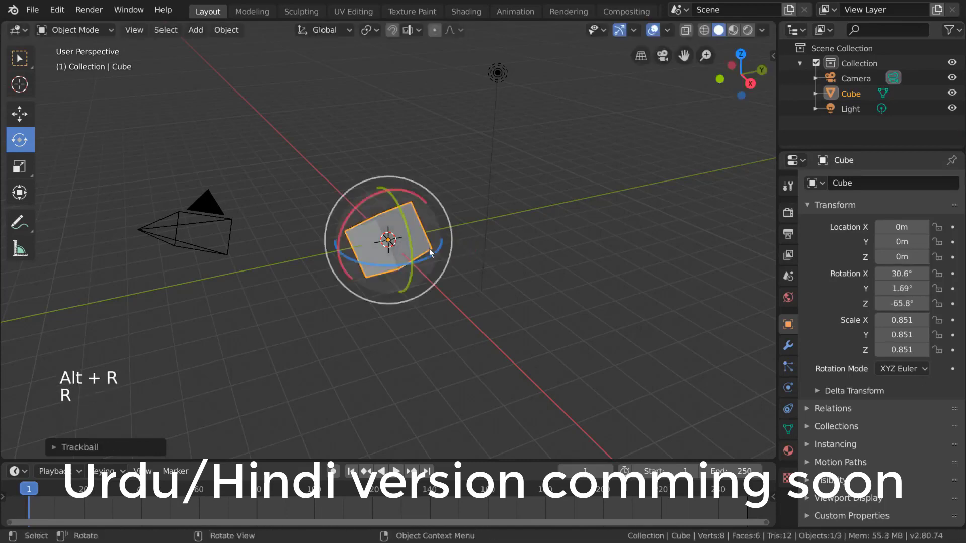
key(alt+r)
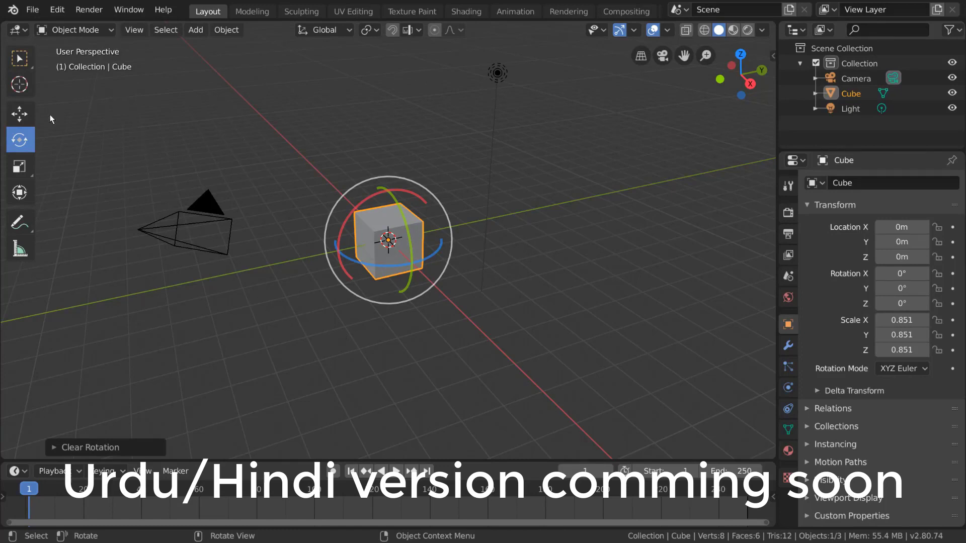
Step: Resize the cube with the Scale tool along single axes, within planes and uniformly, to about 0.927 X, 0.984 Y and 0.433 Z
click(19, 166)
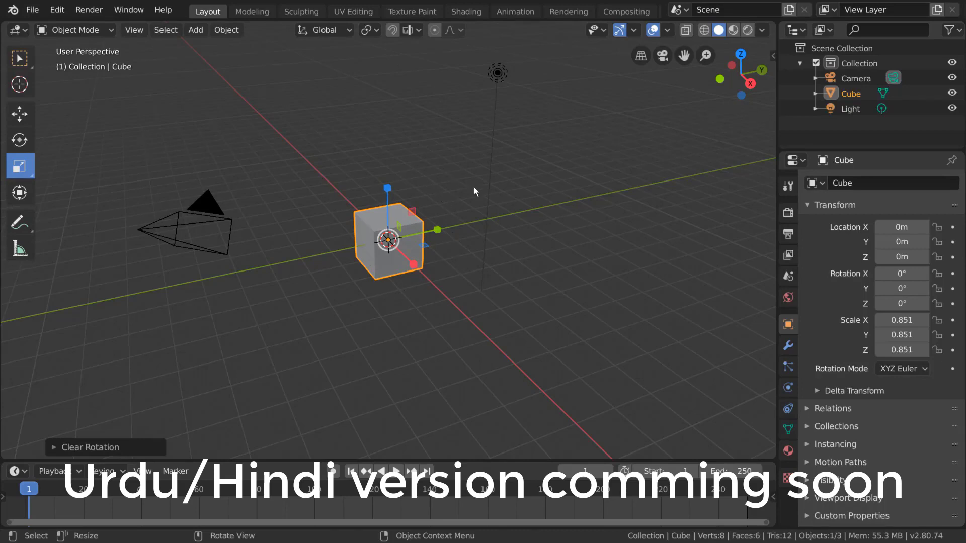
drag(419, 271, 466, 309)
drag(392, 189, 392, 177)
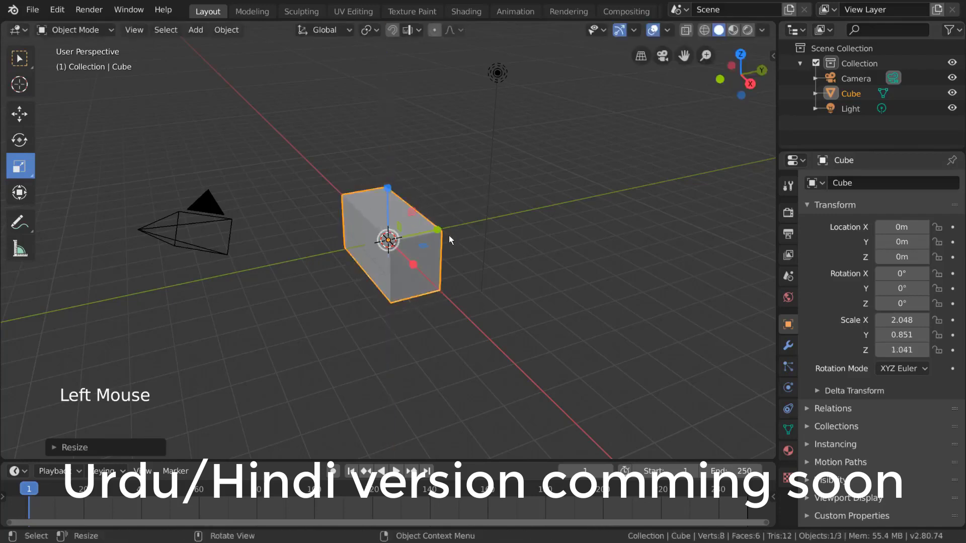
drag(442, 230, 564, 217)
mouse_move(425, 248)
mouse_down()
mouse_move(431, 270)
mouse_move(459, 270)
mouse_move(434, 249)
mouse_up()
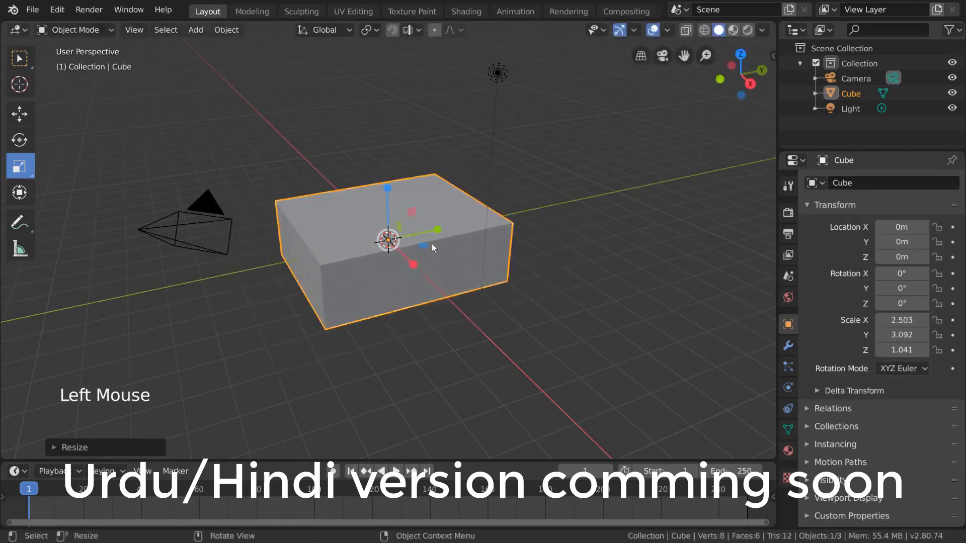
drag(414, 214, 395, 217)
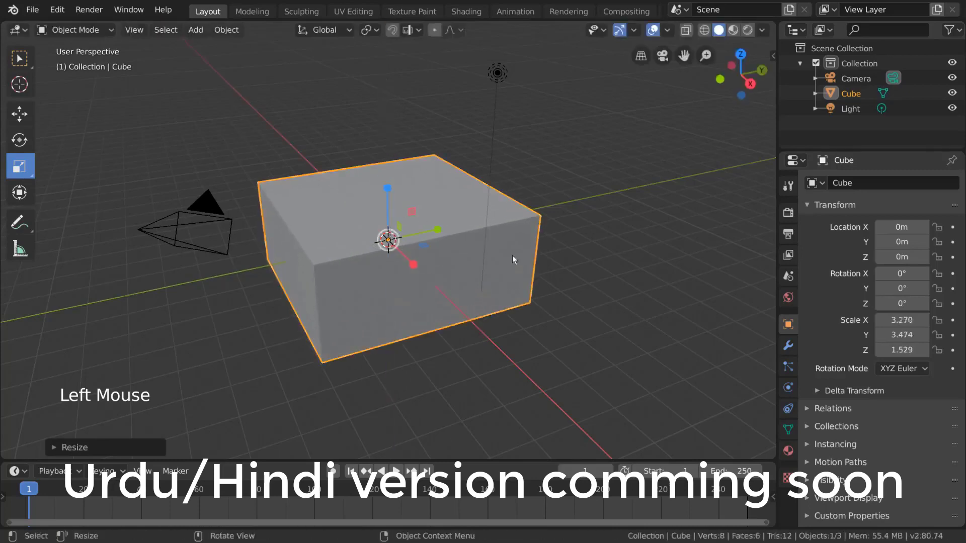
drag(616, 195, 453, 232)
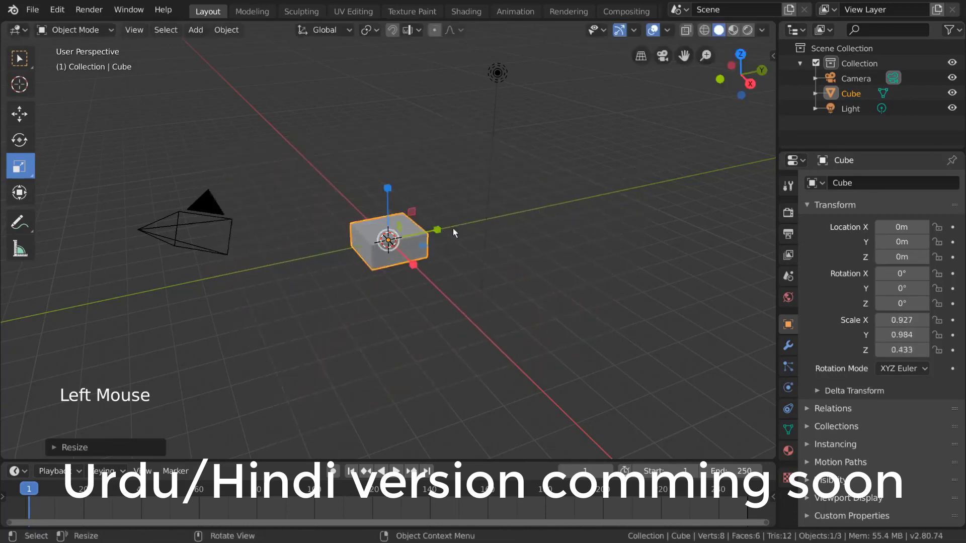
Step: Try scaling the cube along single global axes and with Z, X or Y excluded in turn, and cancel the scaling
key(s)
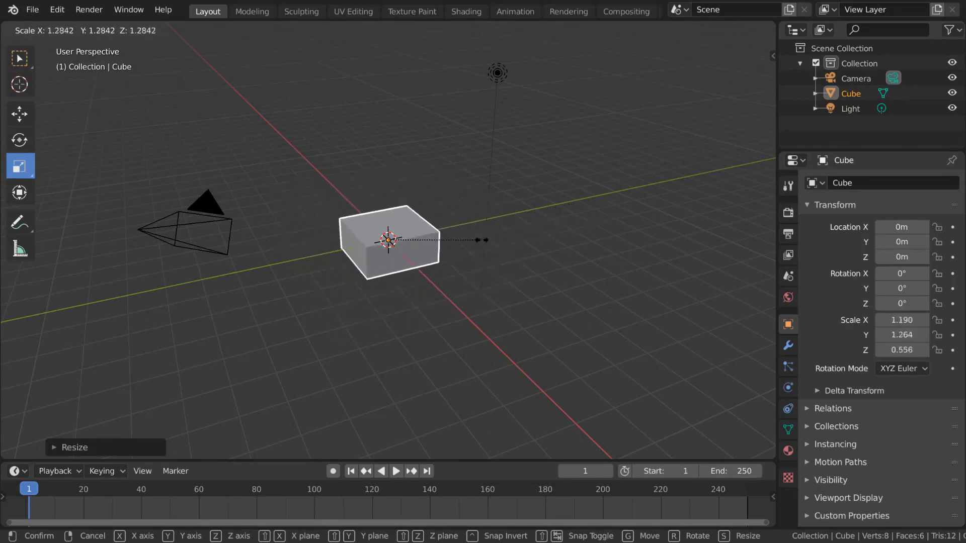
key(y)
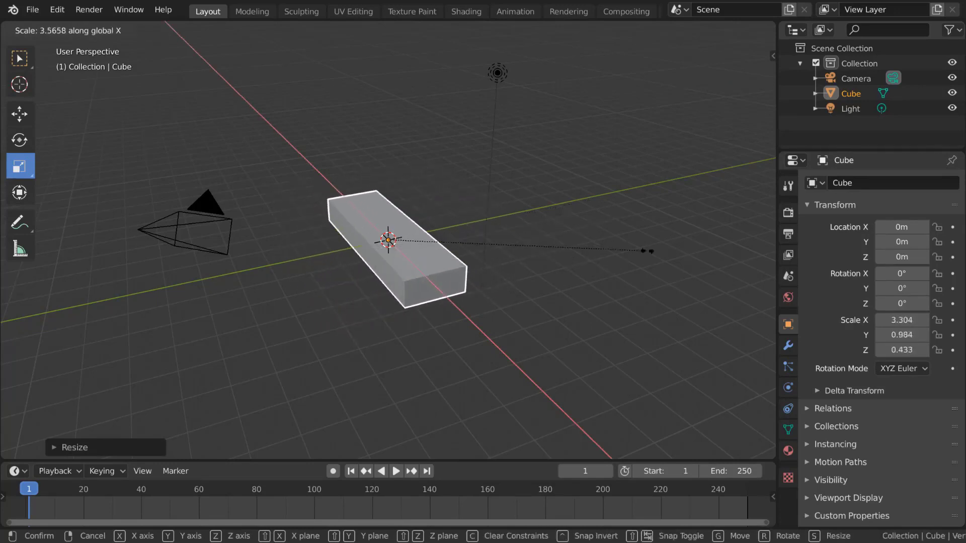
key(z)
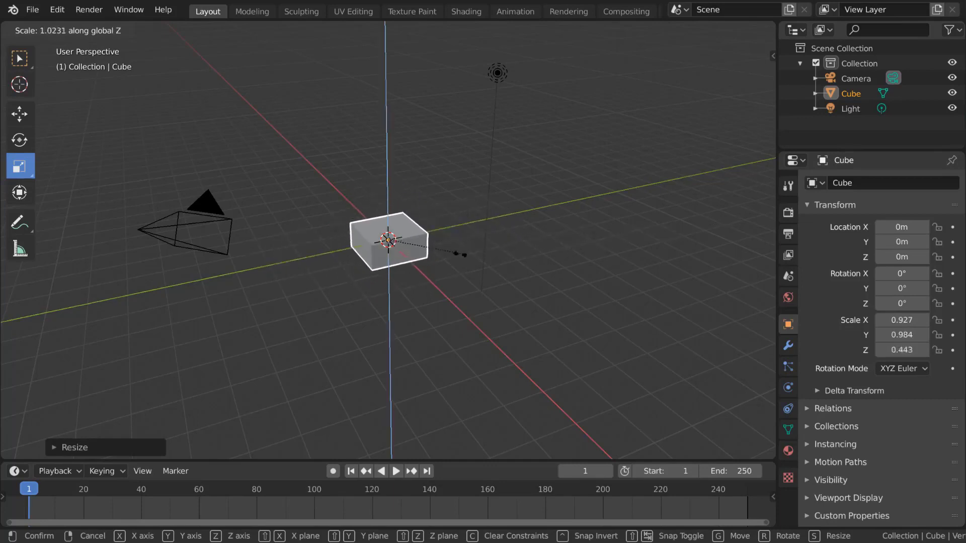
key(shift+z)
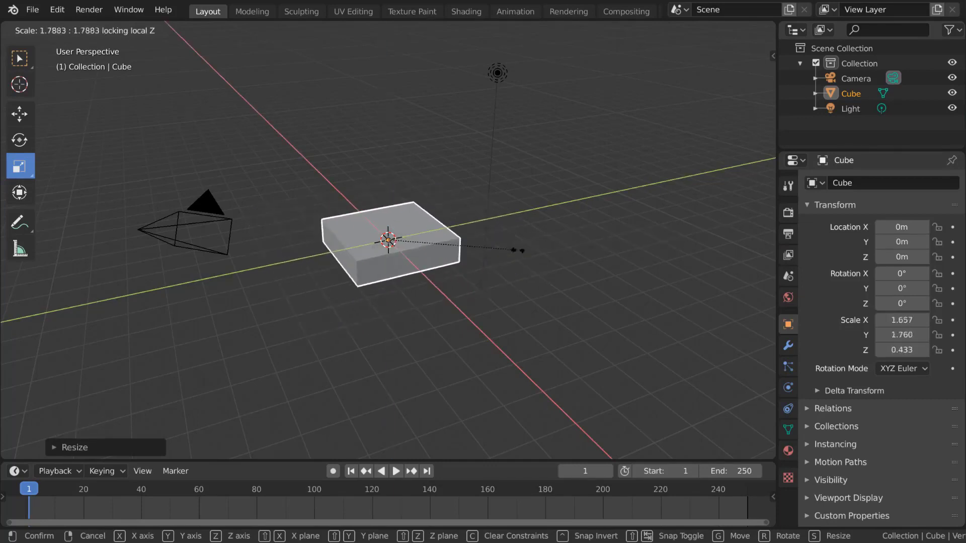
key(shift+x)
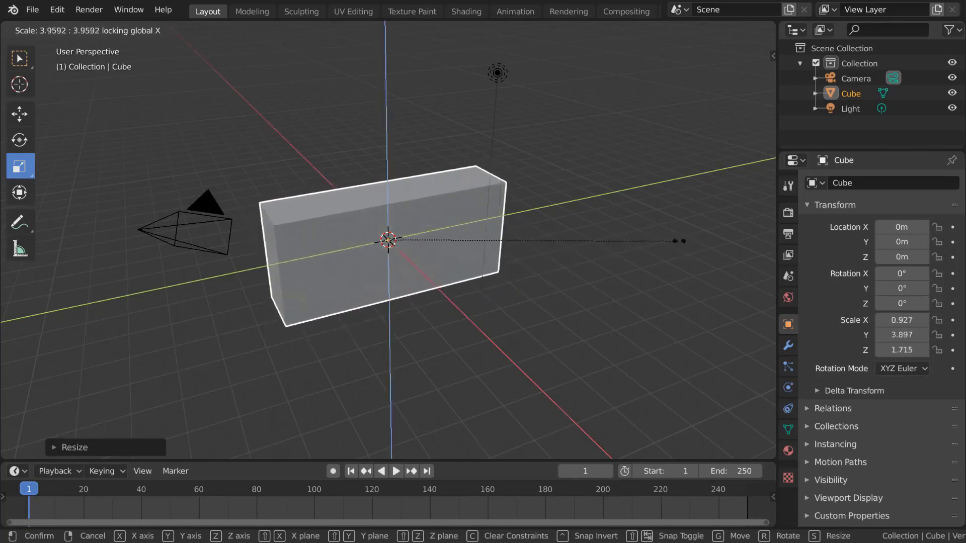
key(shift+y)
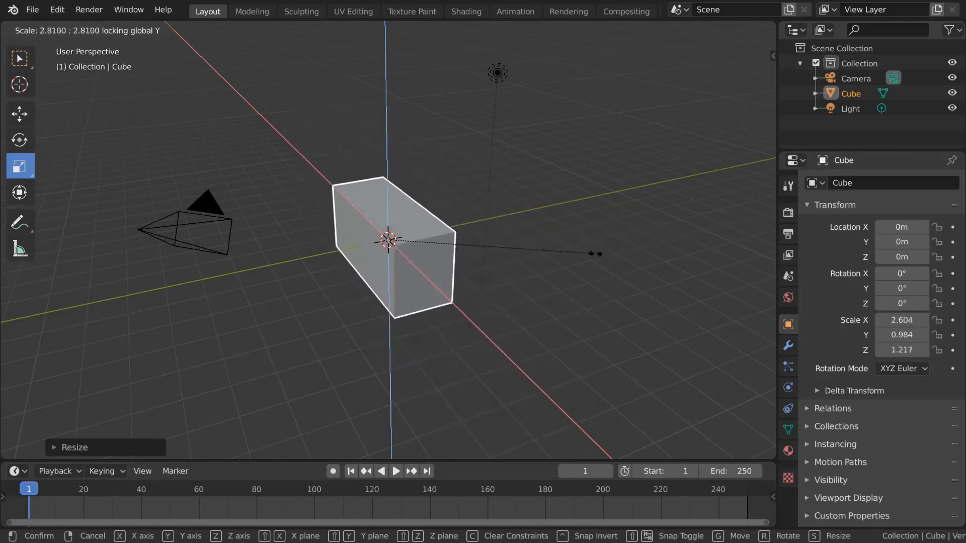
click(97, 221)
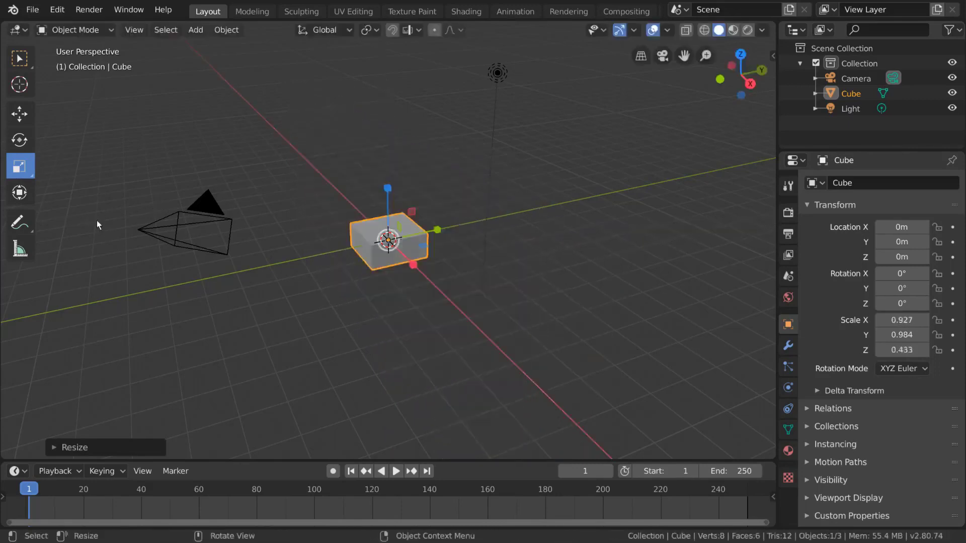
Step: Scale the cube up to about 1.831 X, 1.945 Y and 0.856 Z, and clear its rotation, scale and location
key(s)
click(547, 249)
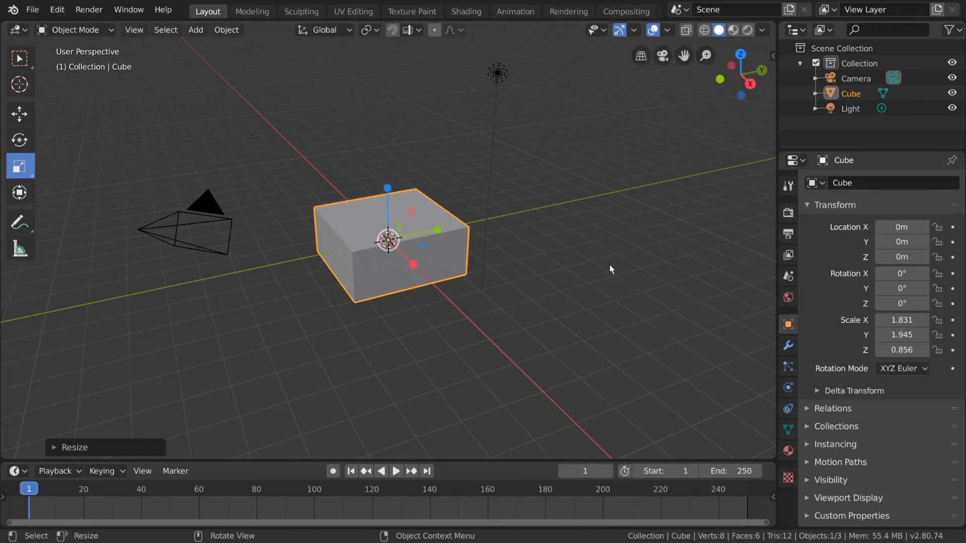
key(alt+r)
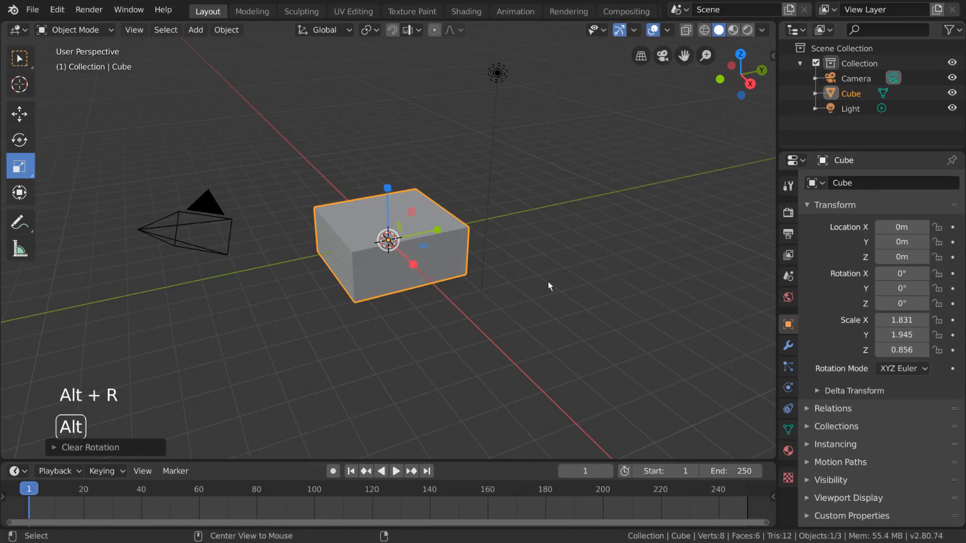
key(alt+s)
key(alt+g)
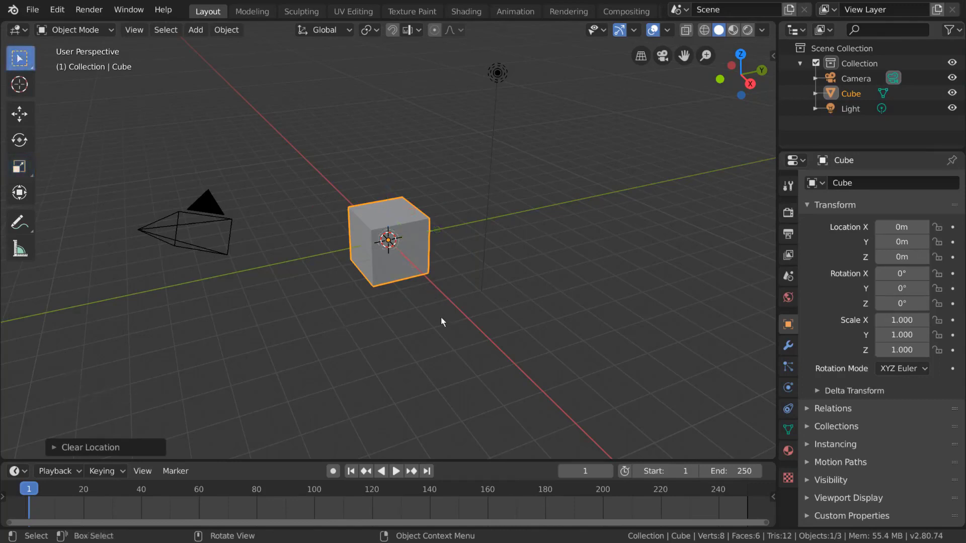
Step: Try a trackball rotation, a uniform scale and a move along global Z on the cube, cancelling each one
key(r)
key(r)
right_click(432, 339)
key(s)
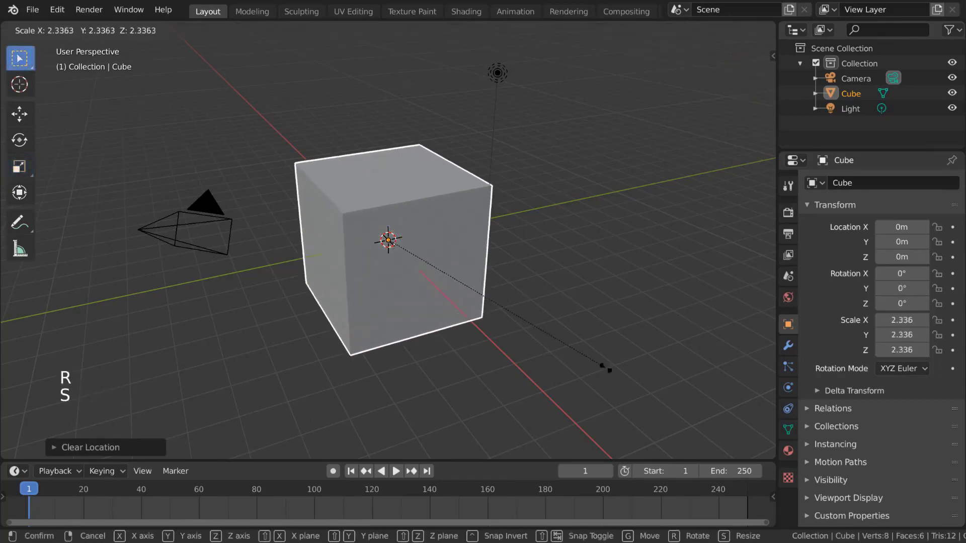
right_click(499, 296)
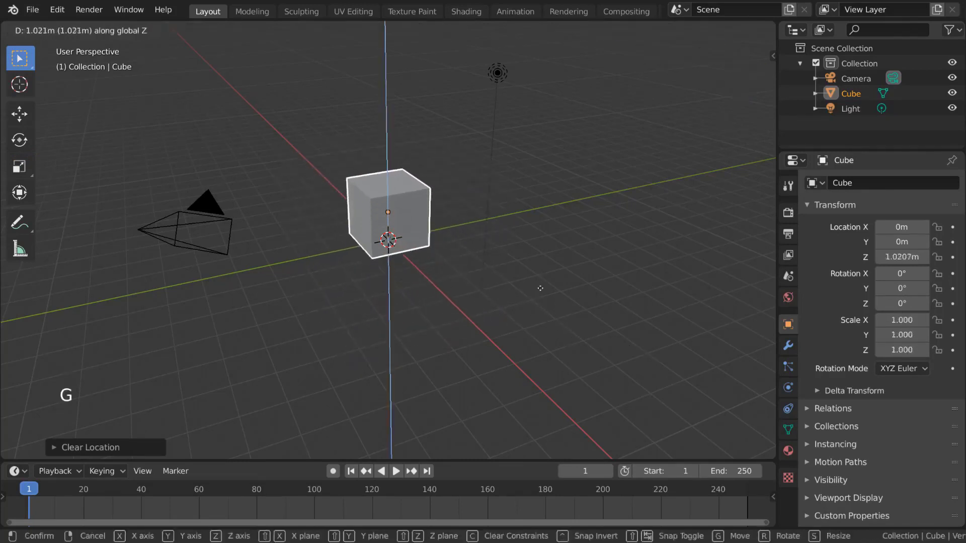
right_click(547, 311)
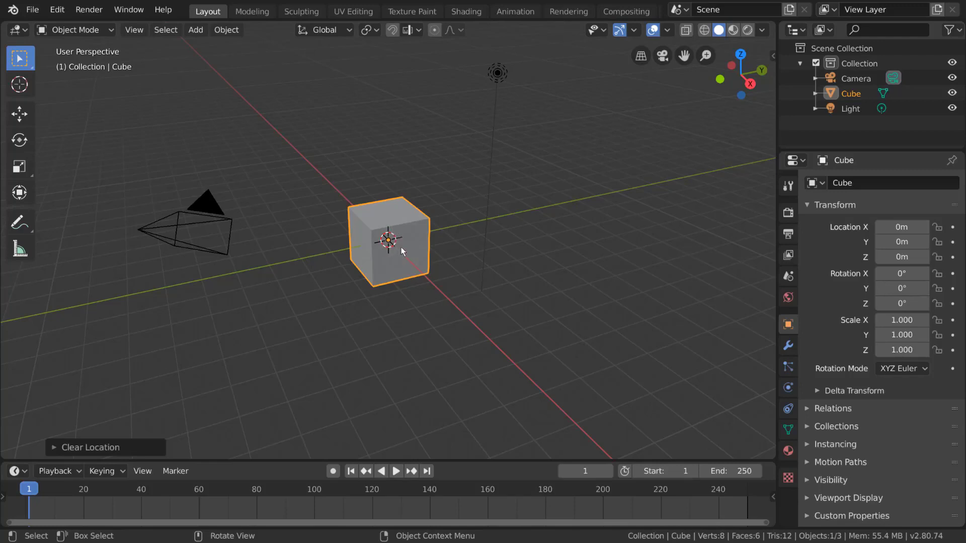
Step: Set the pivot point to 3D Cursor, try scaling and rotating the cube about it, and cancel both transforms
click(375, 30)
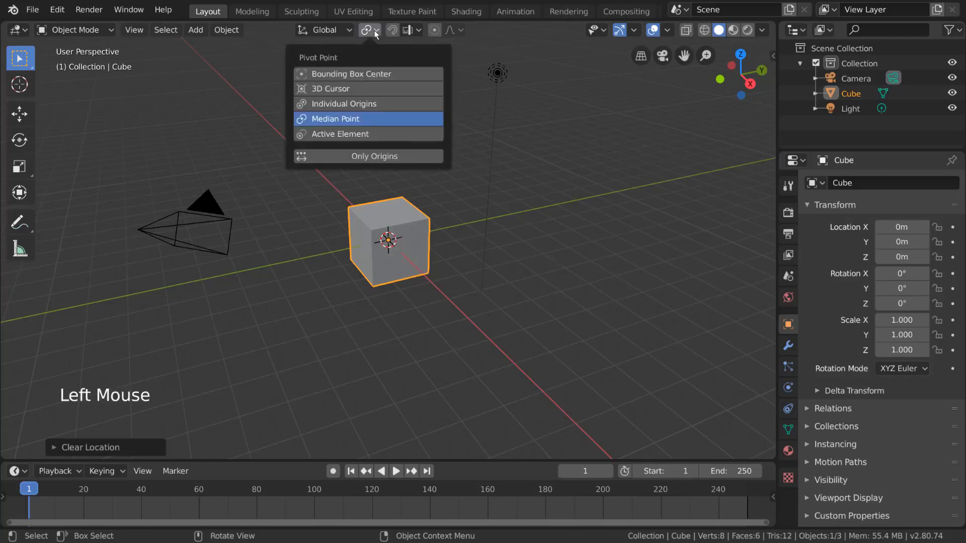
click(371, 89)
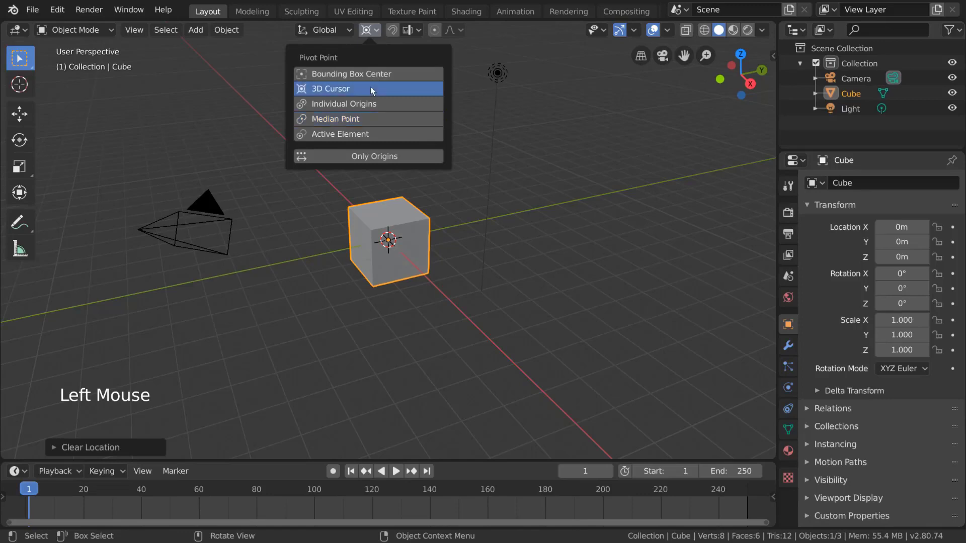
key(s)
right_click(521, 254)
key(r)
right_click(341, 298)
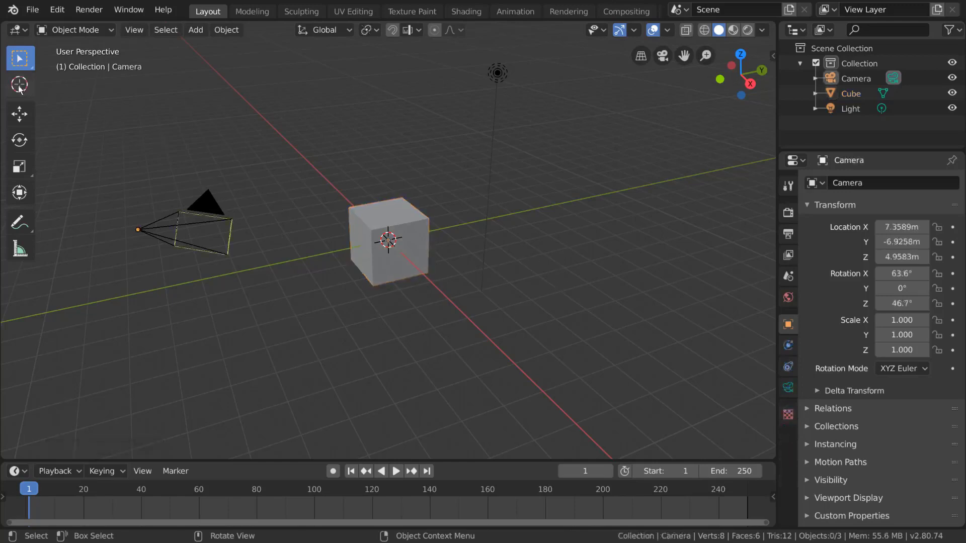
Step: Reposition the 3D cursor several times in the empty space around the cube, starting with the Cursor tool
click(19, 89)
drag(290, 279, 419, 230)
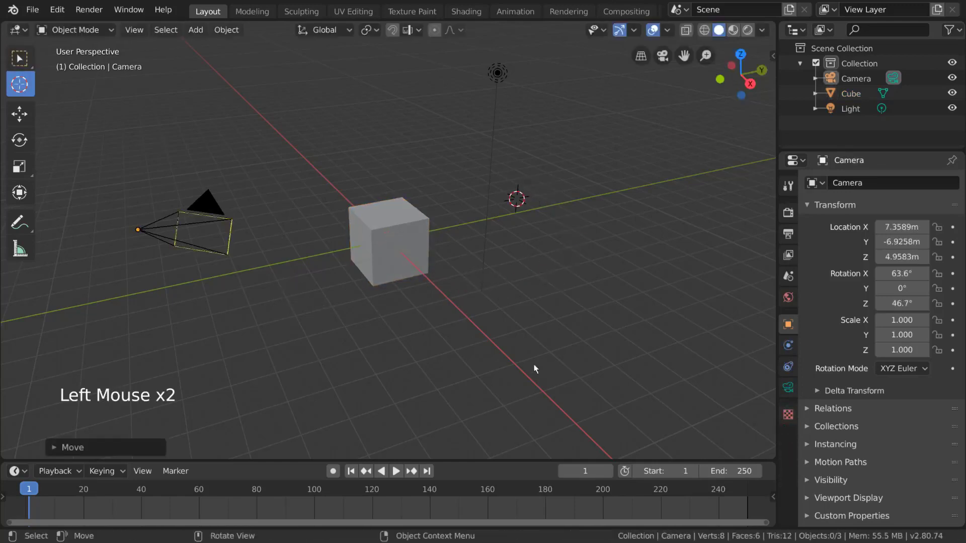
shift+right_click(612, 261)
shift+right_click(408, 359)
Step: Try scaling and rotating the cube about the offset 3D cursor, cancel both, and set the pivot point back to Median Point
click(388, 241)
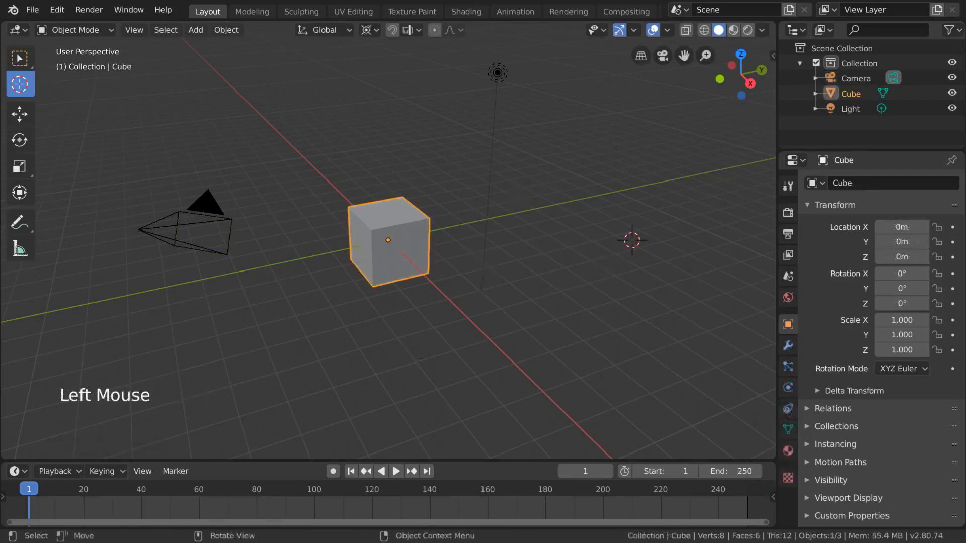
key(s)
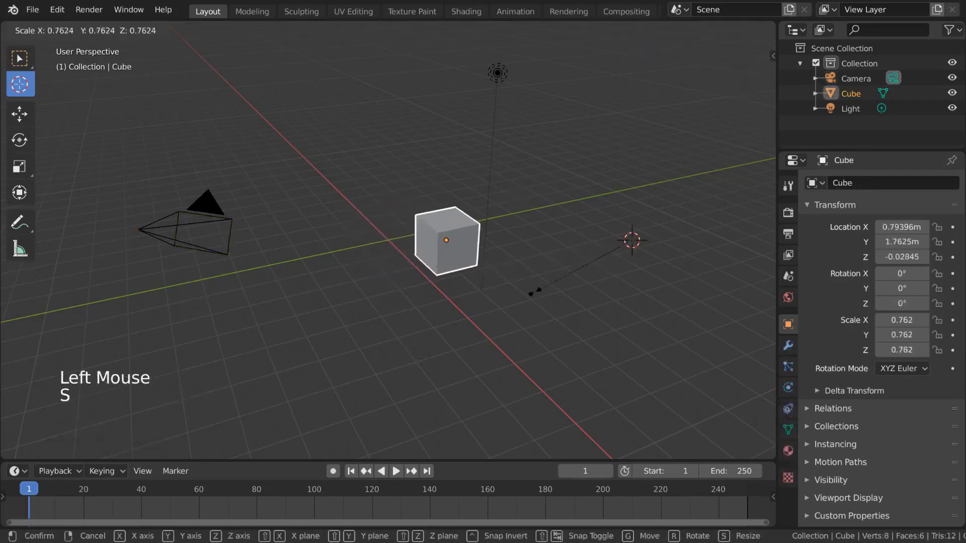
key(Escape)
key(r)
right_click(468, 226)
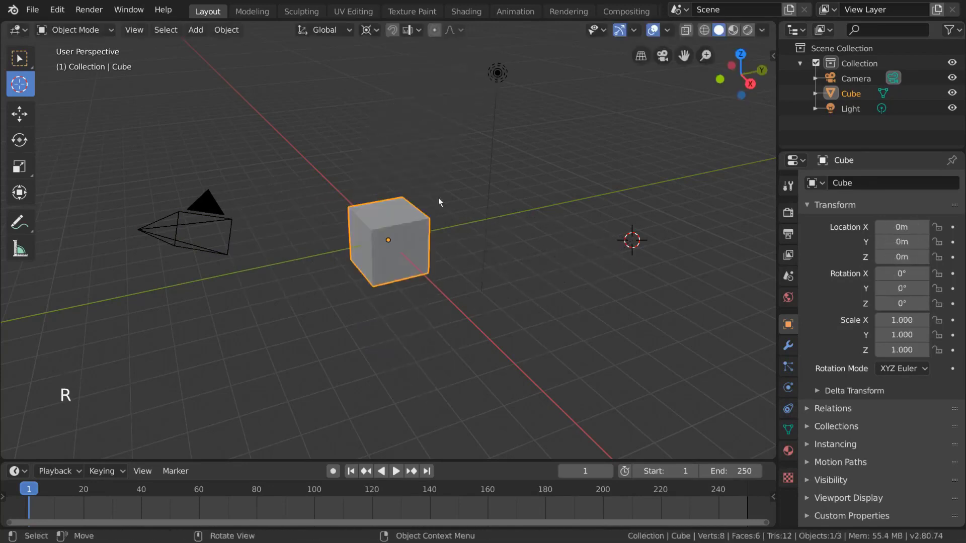
click(369, 32)
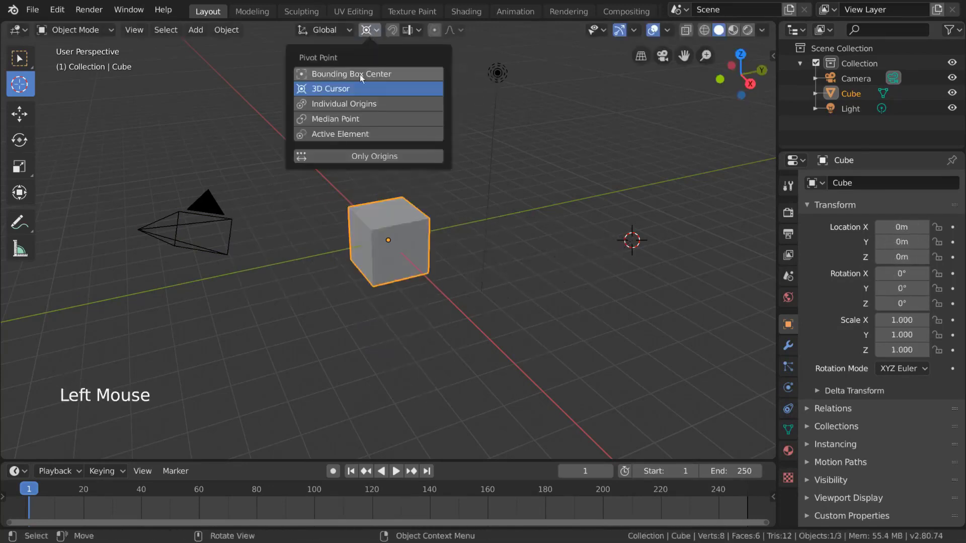
click(351, 119)
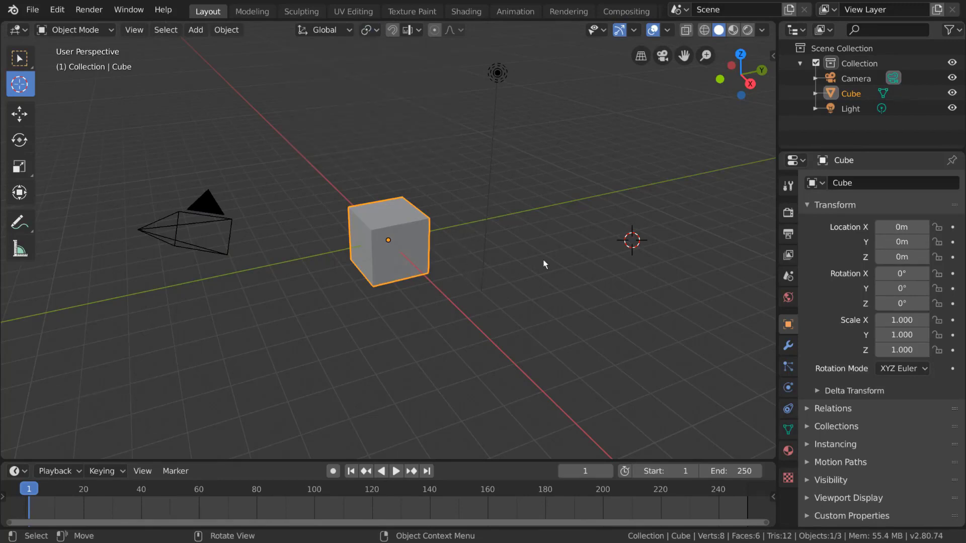
Step: Place the 3D cursor at several spots around the cube, ending above the Y axis line, and snap the cube to the cursor
shift+right_click(457, 153)
shift+right_click(293, 166)
shift+right_click(297, 271)
shift+right_click(548, 181)
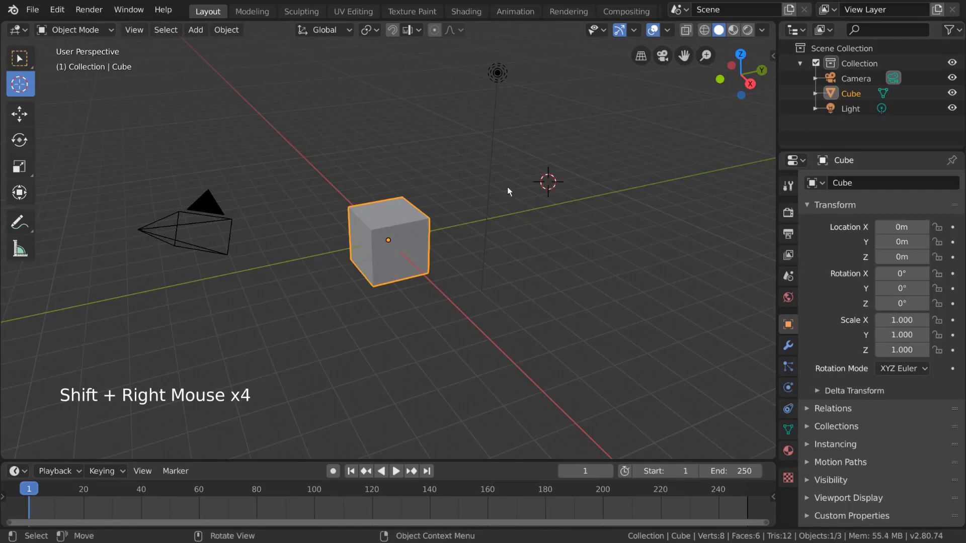
click(227, 30)
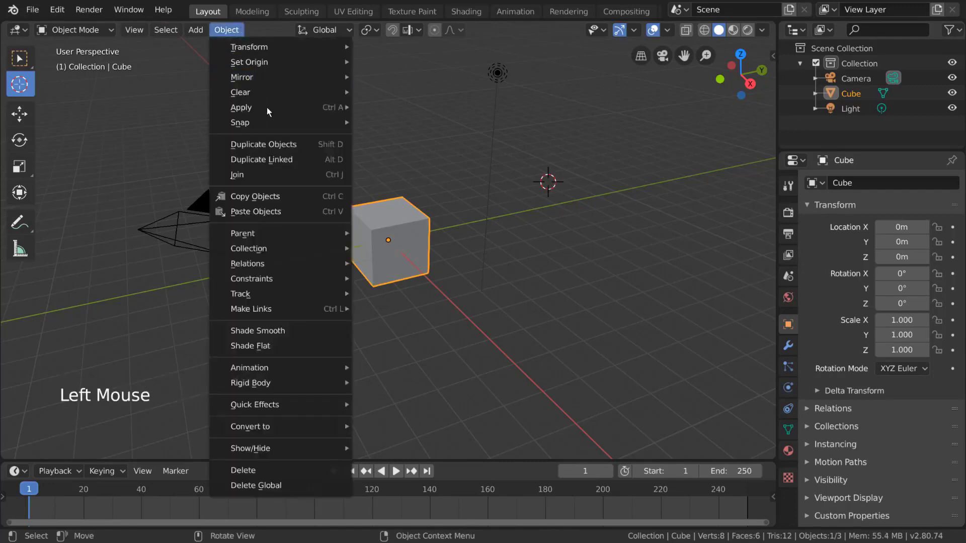
mouse_move(275, 123)
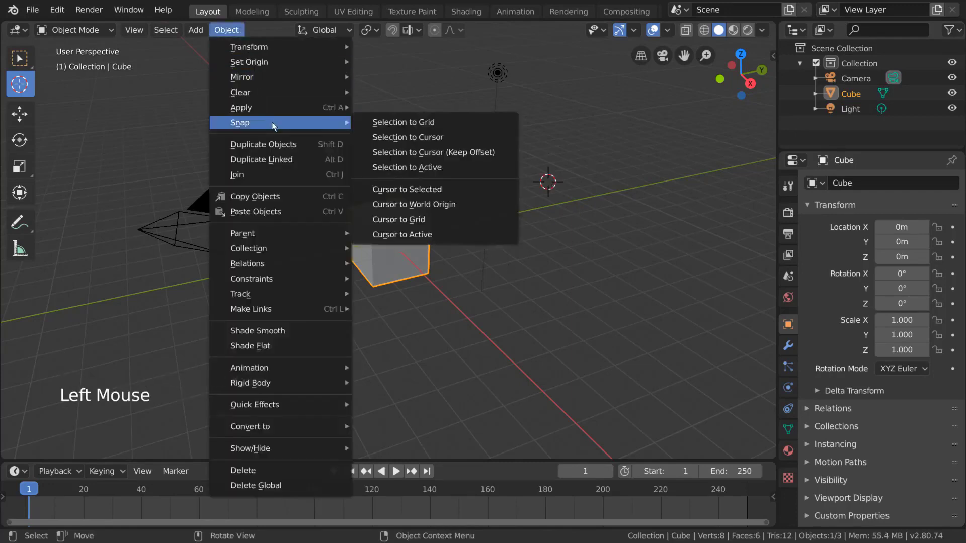
click(419, 137)
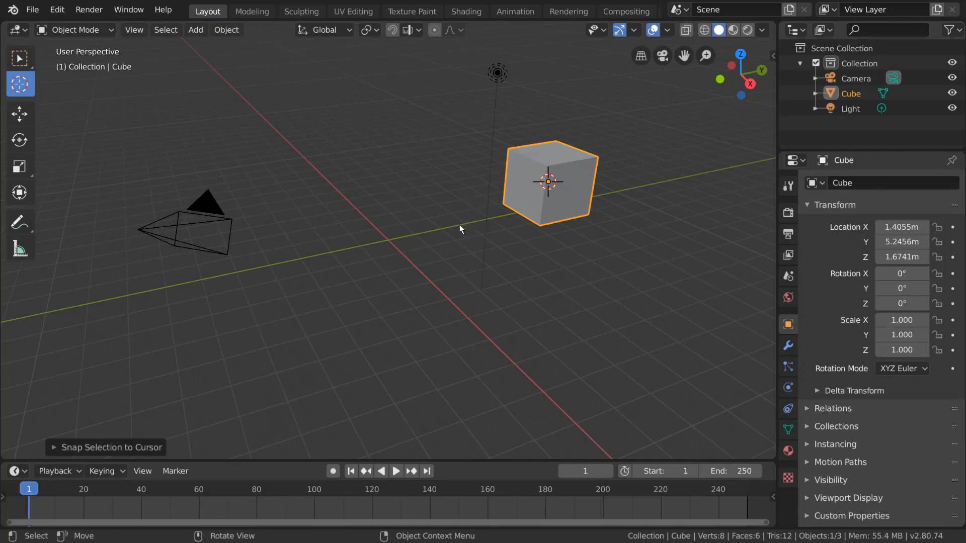
Step: Place the 3D cursor between the camera and the world origin, snap the cube to it, and return the cursor to the world origin
shift+right_click(342, 211)
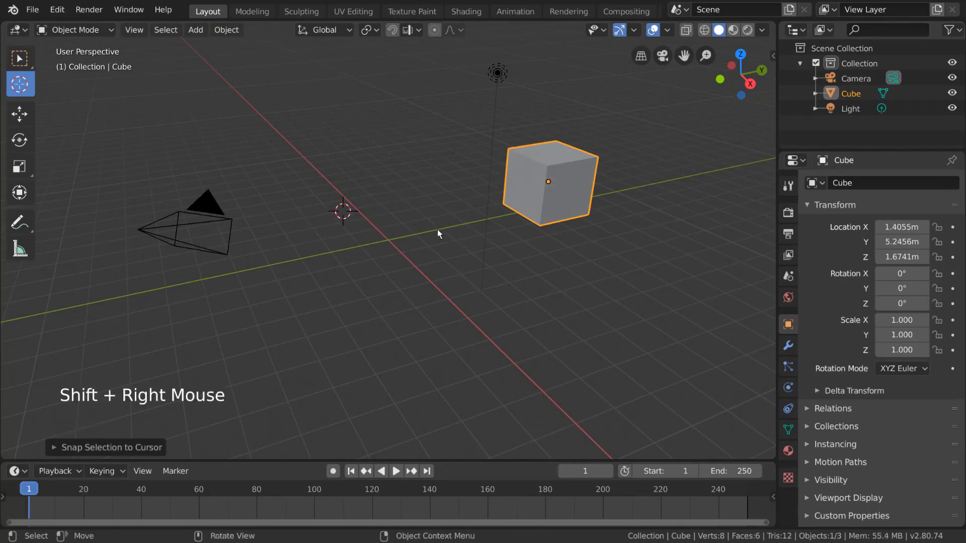
key(shift+s)
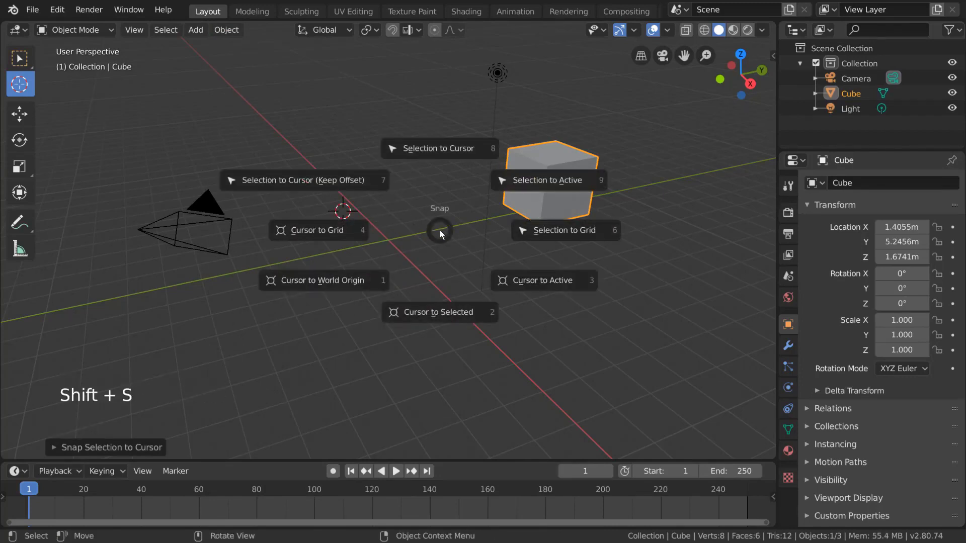
click(445, 136)
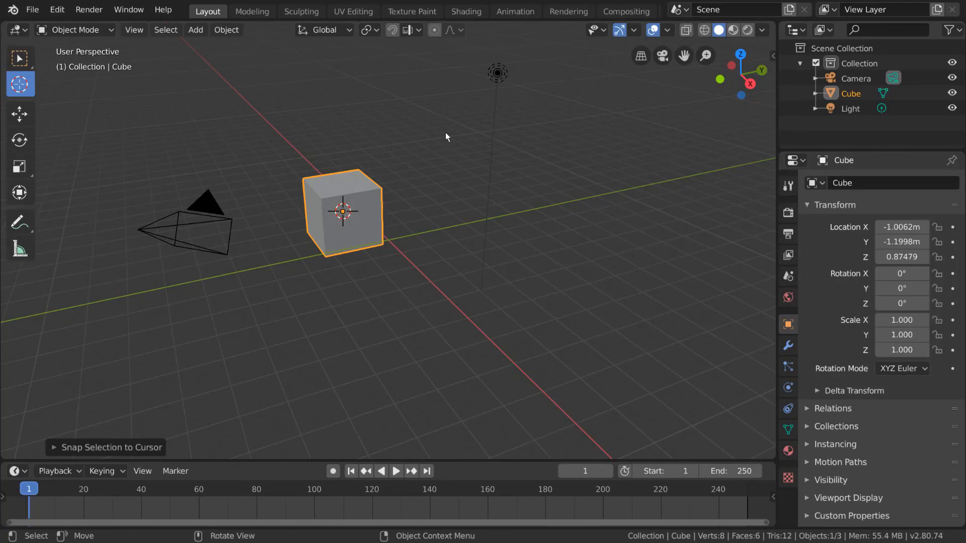
key(shift+s)
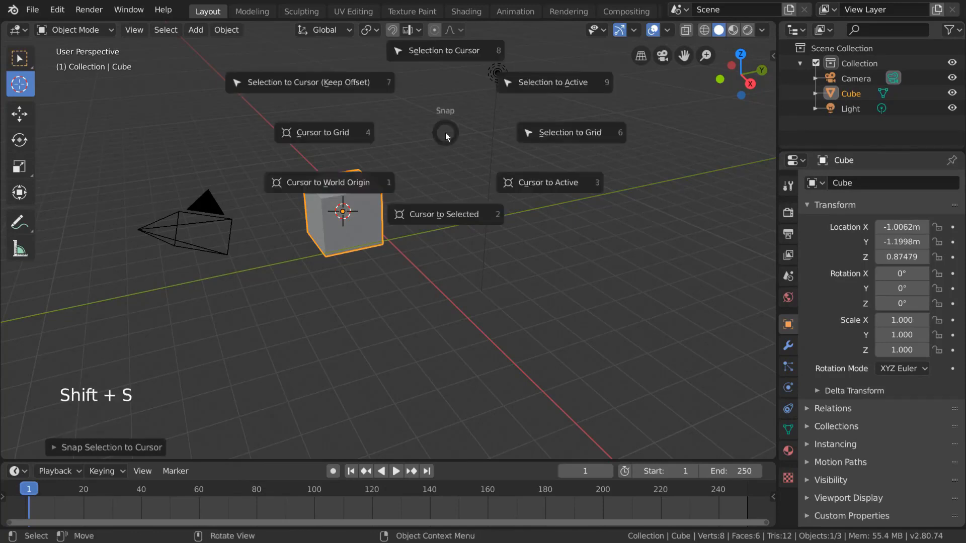
click(355, 183)
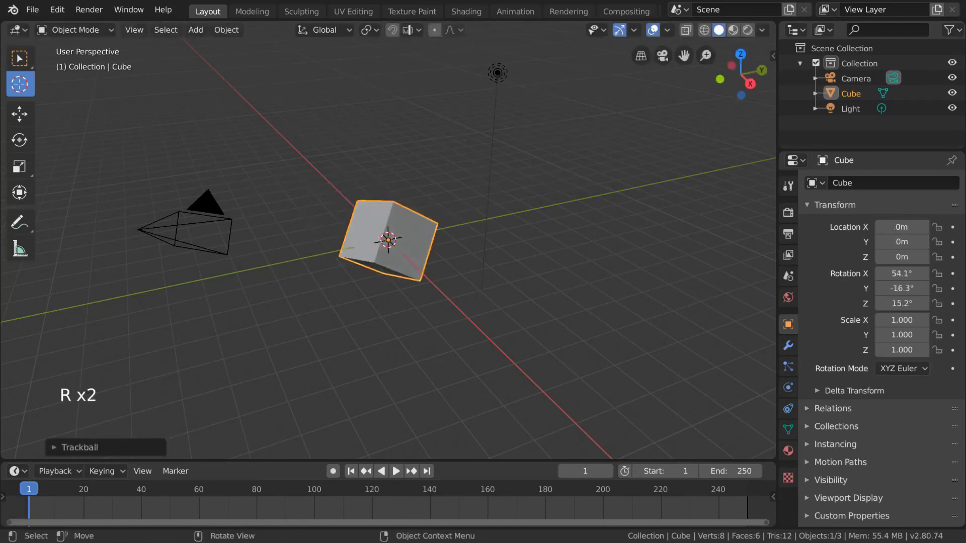
Step: Raise the rotated cube along the global Z axis by about 0.8 m with the Move tool
click(20, 139)
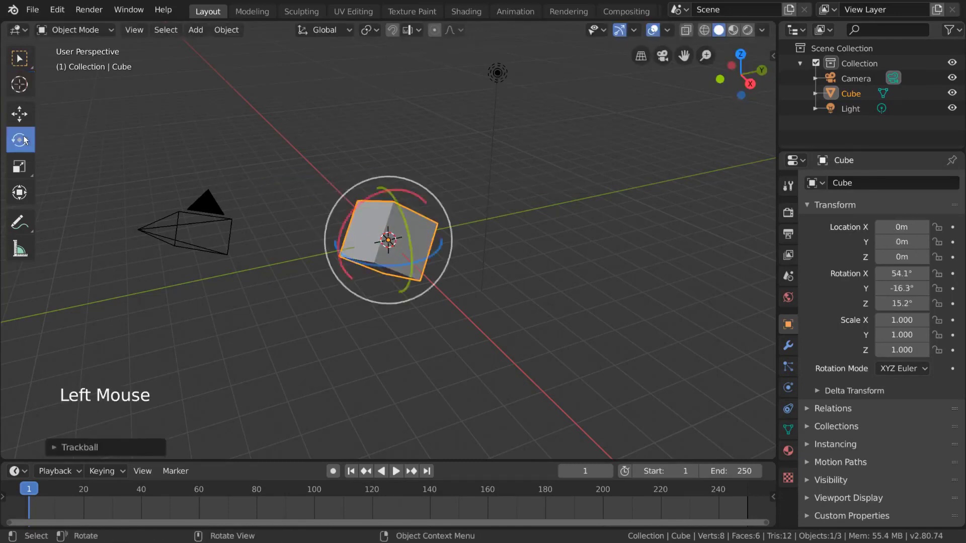
click(25, 119)
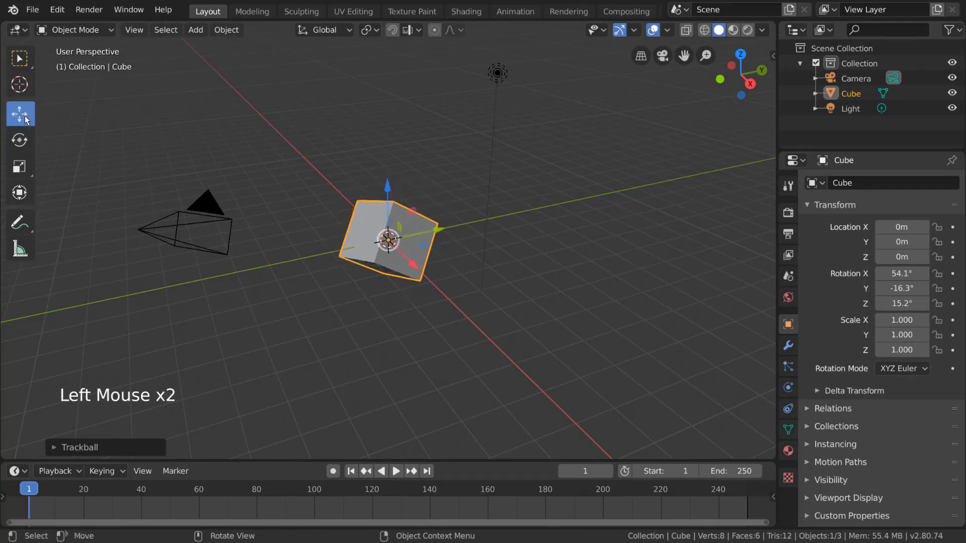
drag(387, 185, 385, 153)
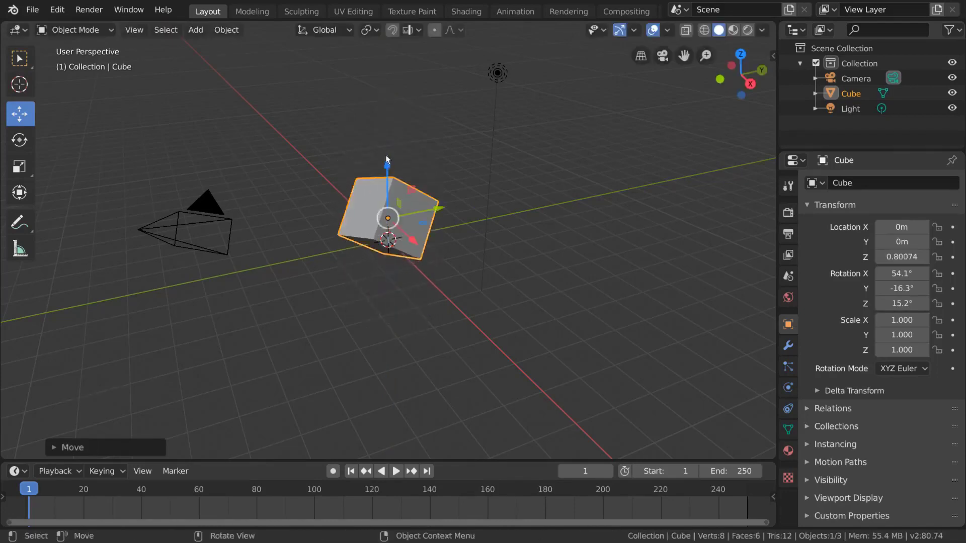
Step: Set the transform orientation to Local and slide the cube along its local Z and Y axes to about X -0.312, Y 0.888, Z 1.033 m
click(336, 29)
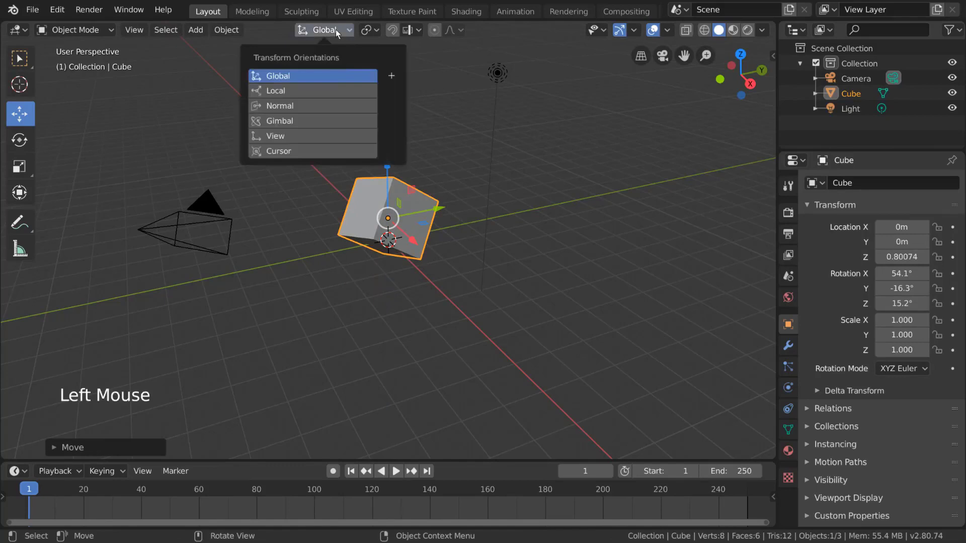
click(325, 90)
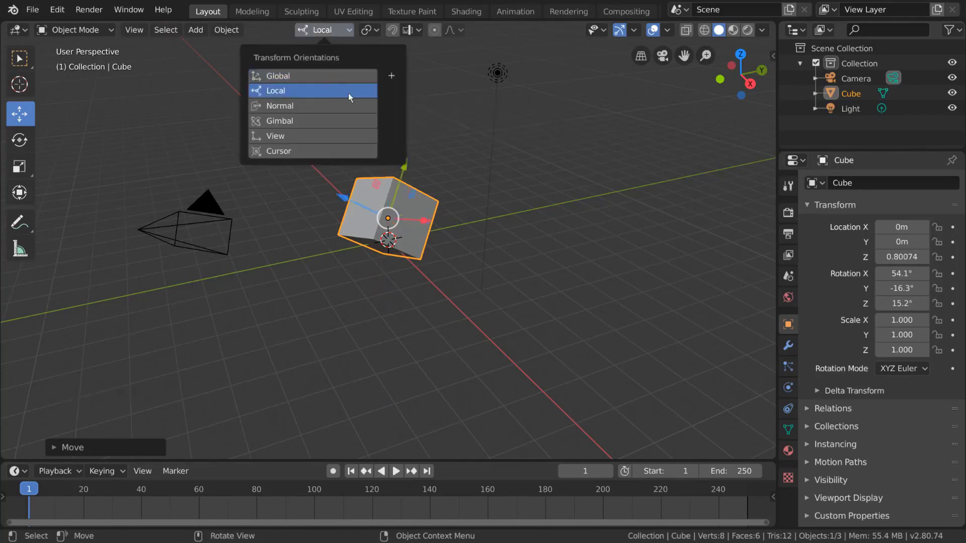
drag(344, 199, 246, 151)
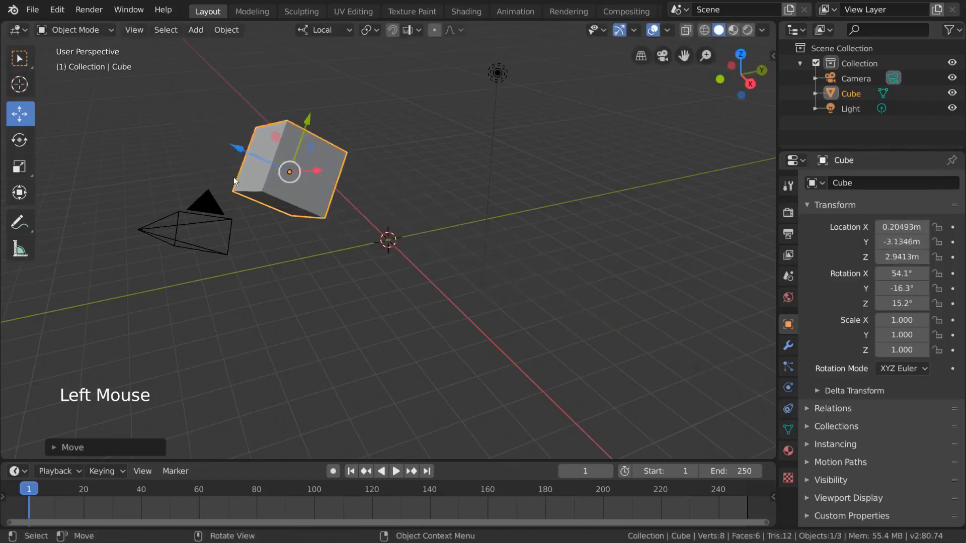
drag(308, 120, 317, 97)
drag(255, 128, 365, 184)
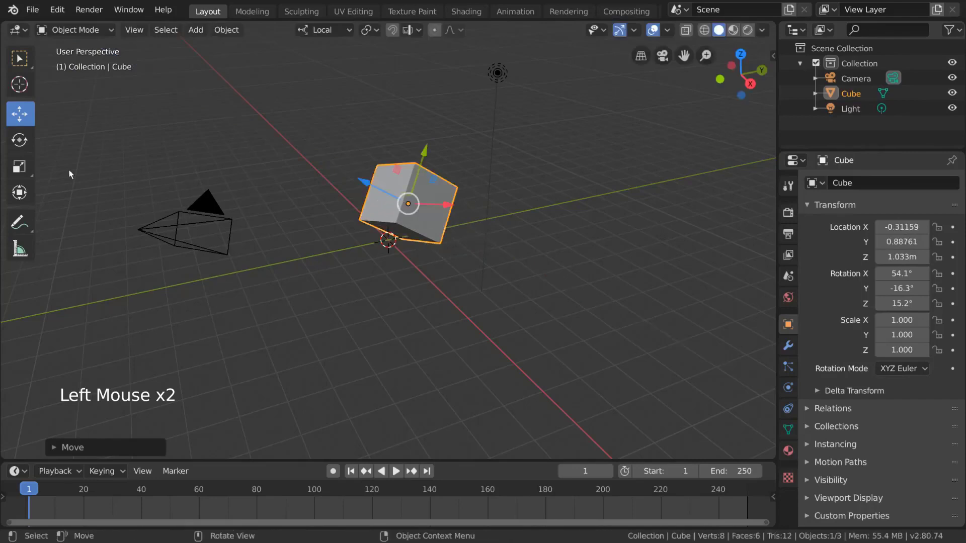
Step: Try scaling the cube along X and Z, toggling each axis constraint between the local and global orientation
click(29, 171)
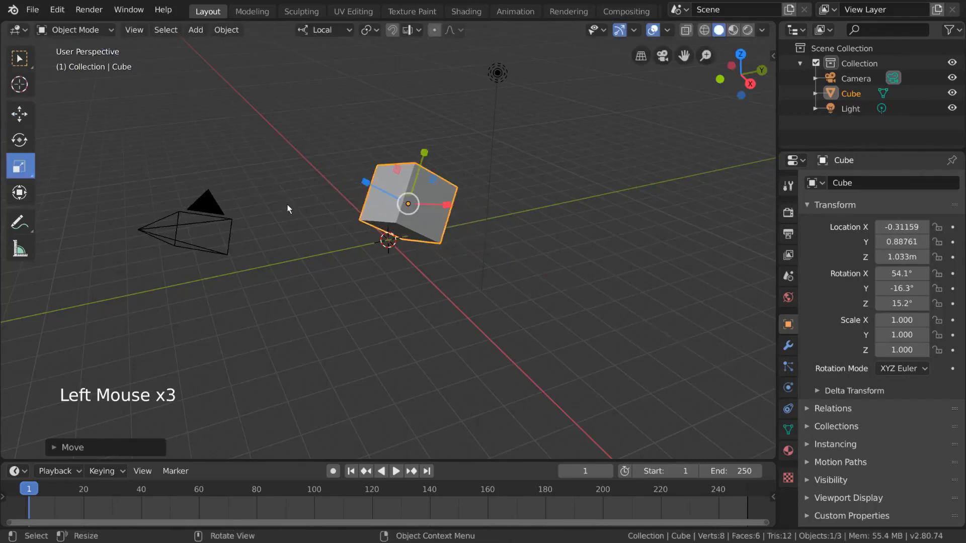
key(s)
key(x)
key(x)
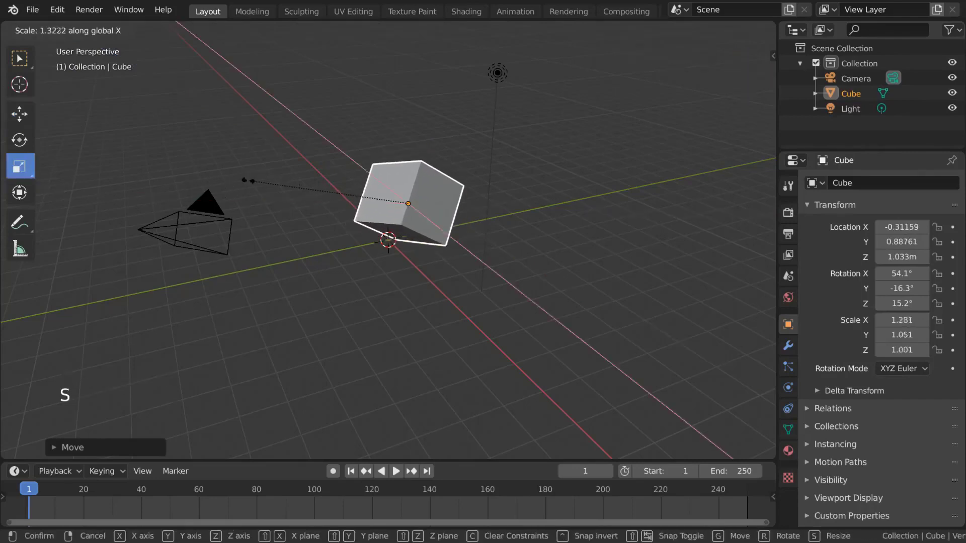
key(z)
key(z)
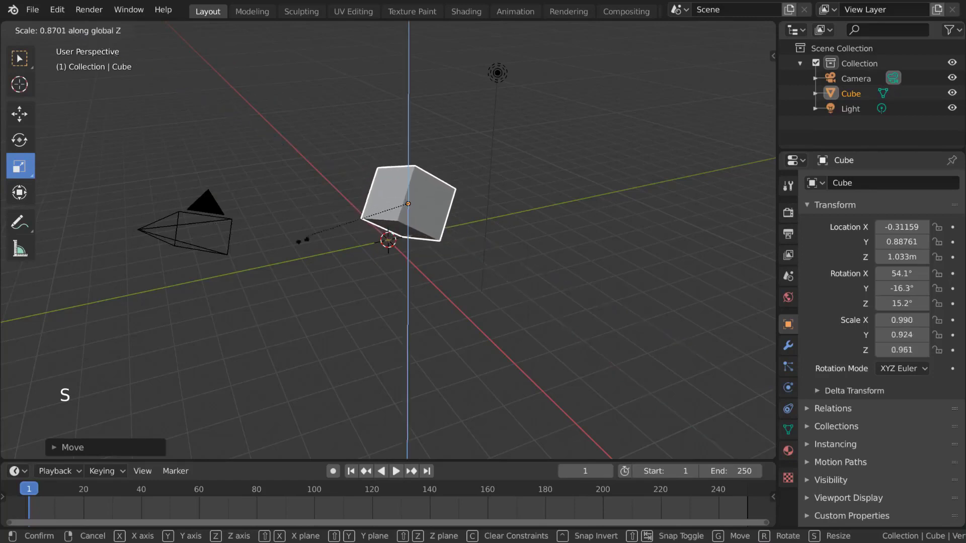
key(z)
key(z)
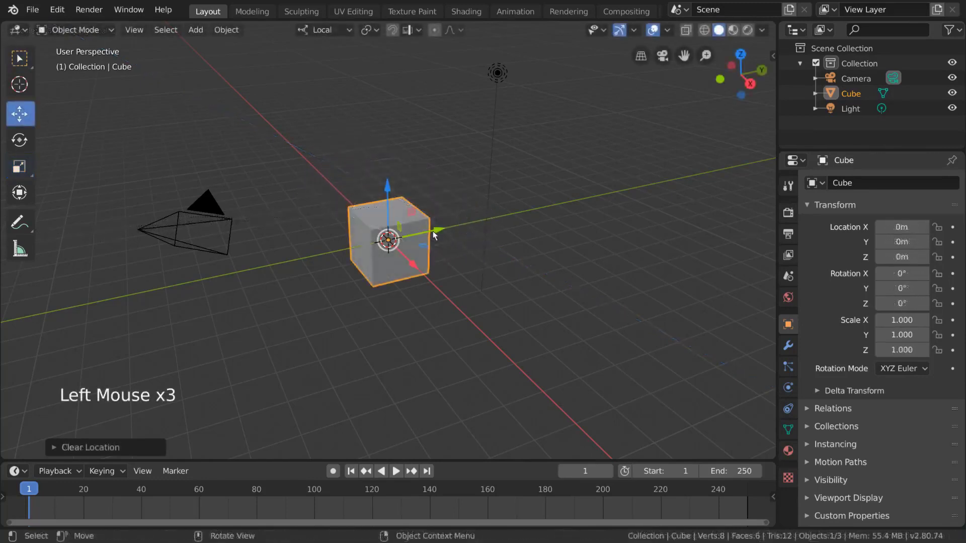
Step: Try moving the reset cube along its local Y axis and undo the move
drag(437, 235, 203, 283)
key(ctrl+z)
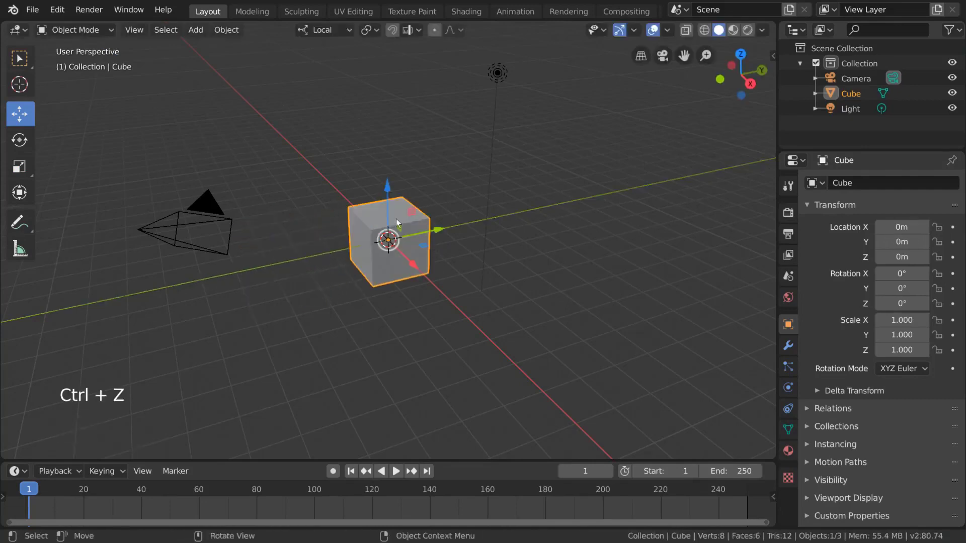
Step: Scale the cube uniformly to about 1.055 with the Scale tool and try shifting its X location value
click(19, 140)
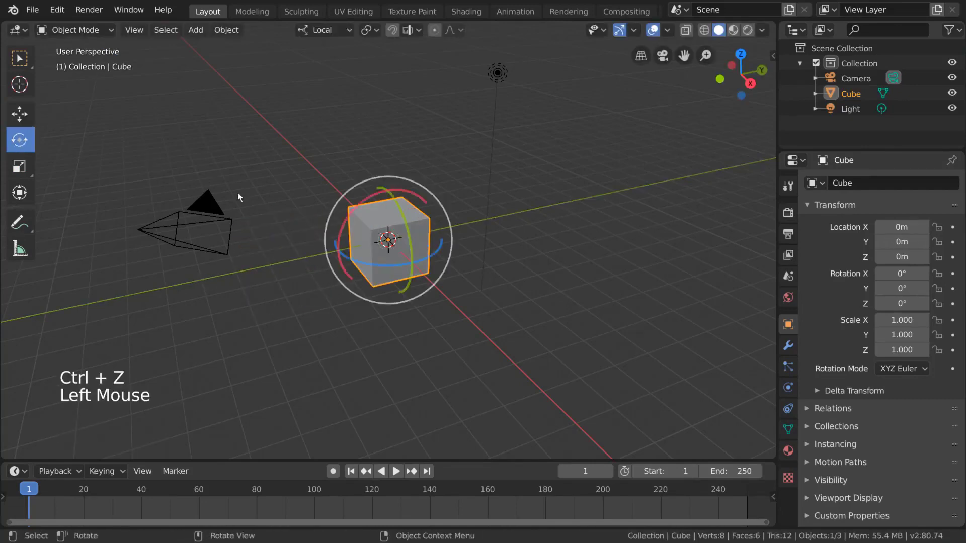
click(21, 168)
drag(536, 288, 545, 291)
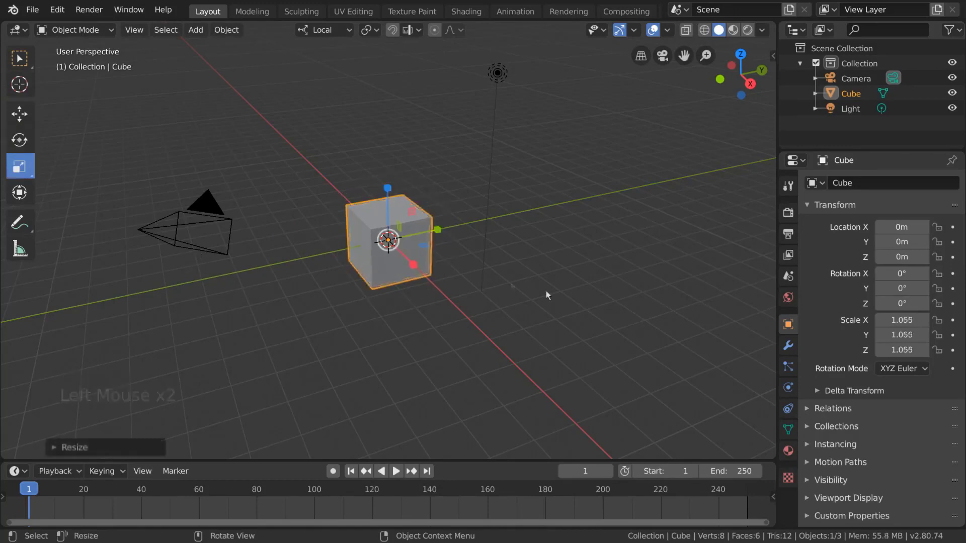
mouse_move(901, 227)
mouse_down()
mouse_move(920, 227)
mouse_move(394, 228)
mouse_move(933, 228)
mouse_move(675, 228)
mouse_move(915, 227)
mouse_move(866, 228)
mouse_move(907, 227)
mouse_up()
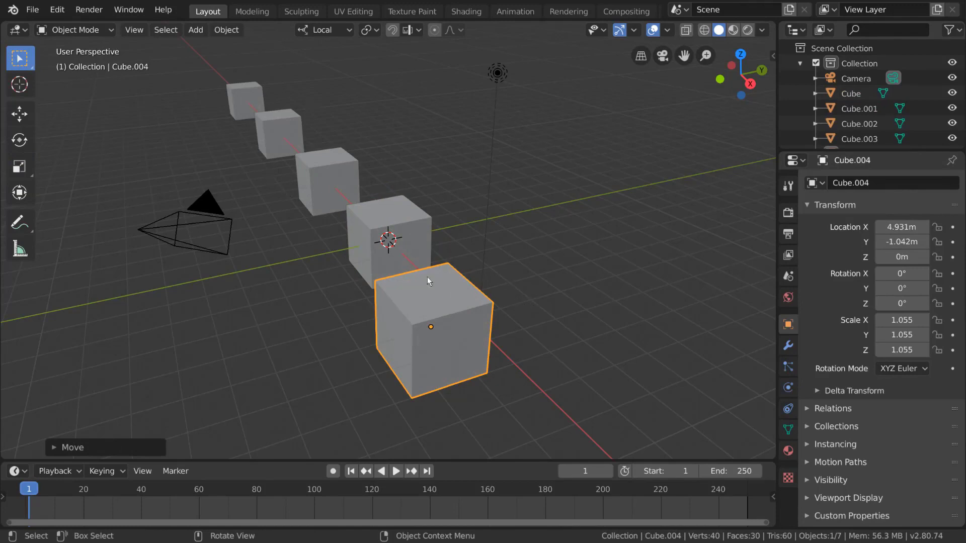
Step: Move the selected front cube along its local Y axis to about -0.056 m, in line with the row of cubes
key(g)
key(y)
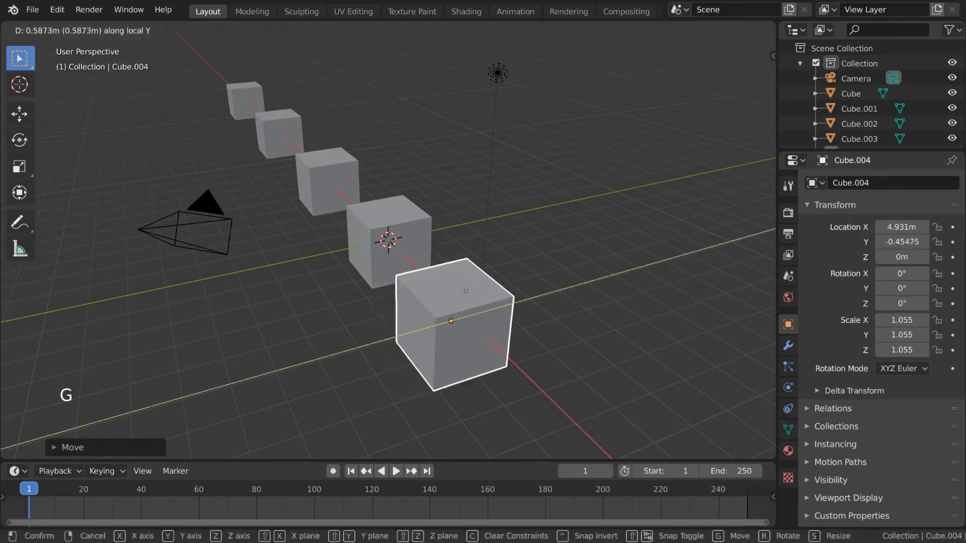
click(480, 288)
middle_drag(501, 271, 478, 276)
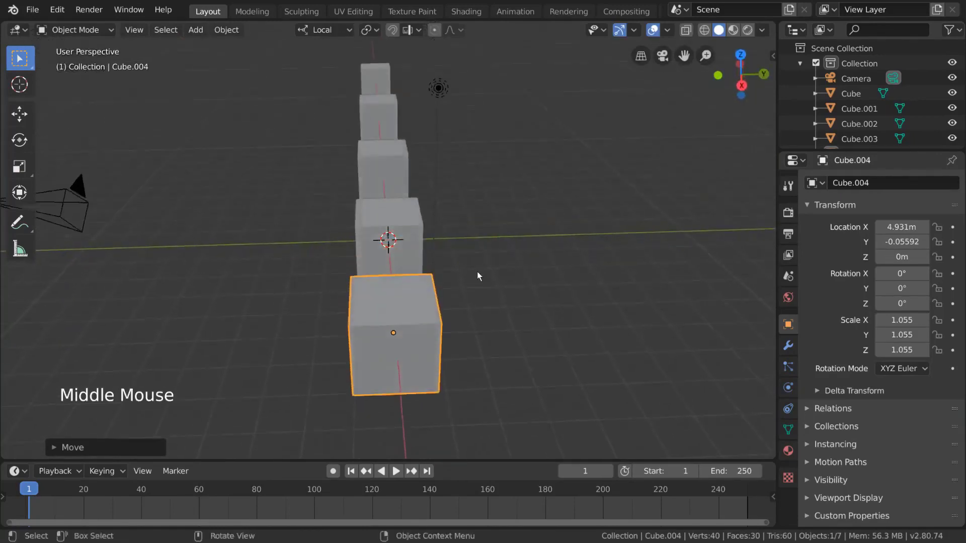
Step: Move the front cube along its local Y axis to about 0.046 m
key(g)
key(y)
click(481, 271)
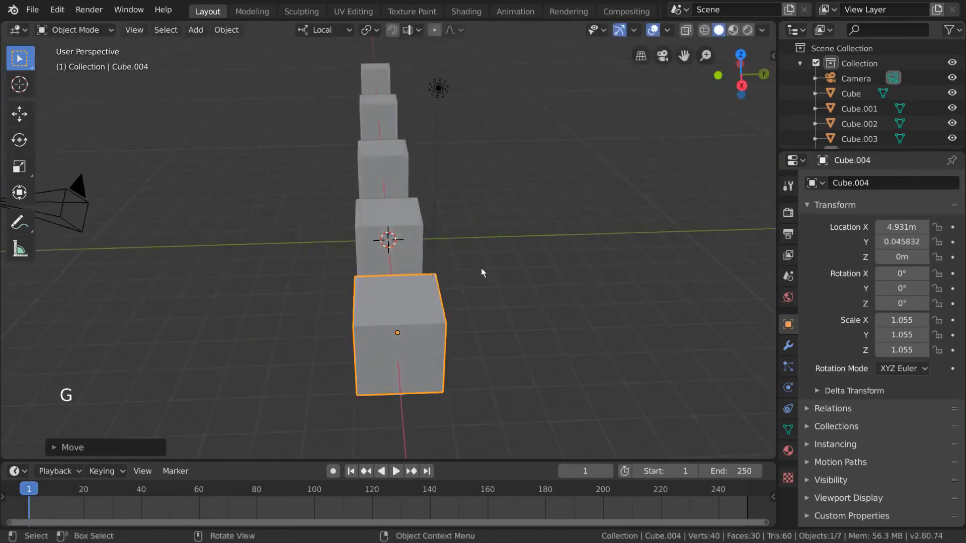
Step: Turn on snapping and set the snap target to Vertex
click(395, 32)
click(395, 33)
click(394, 33)
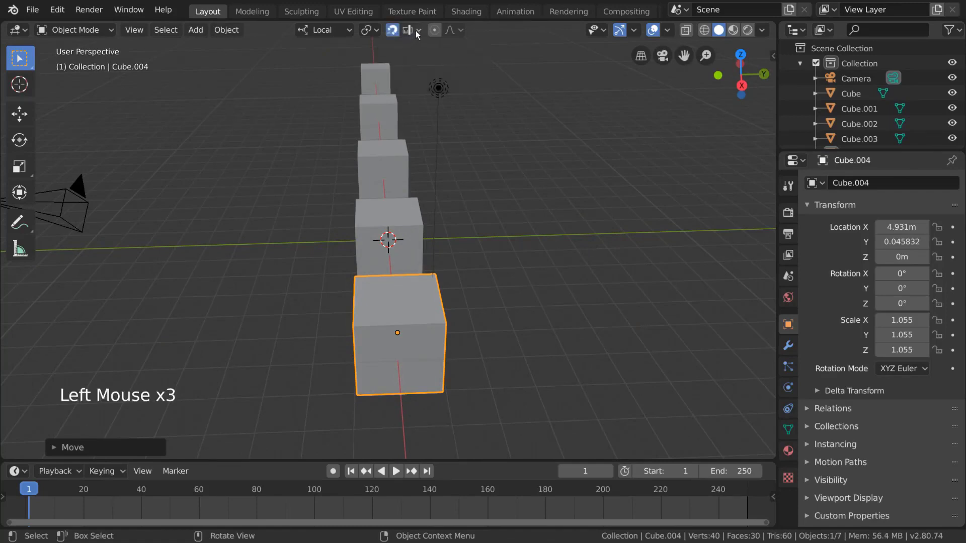
key(shift+Tab)
key(shift+Tab)
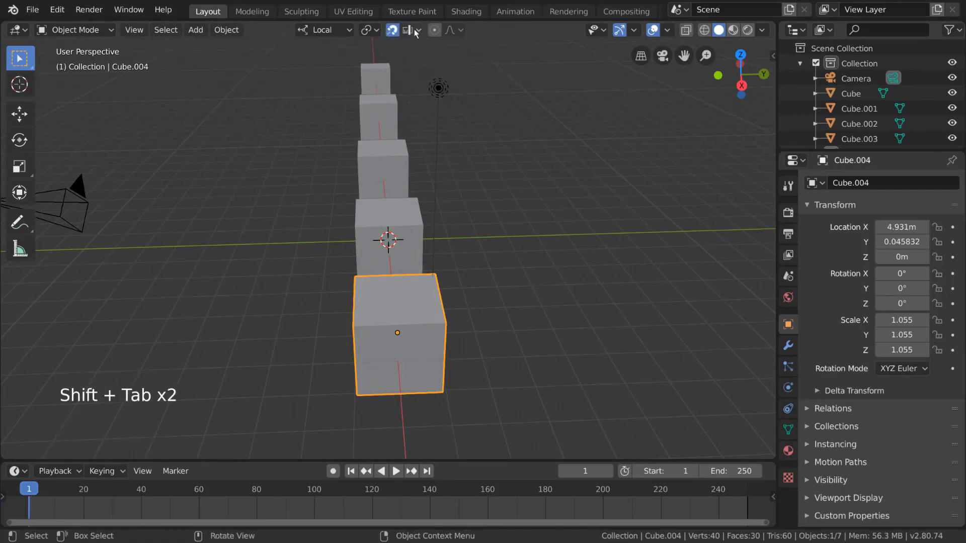
click(415, 29)
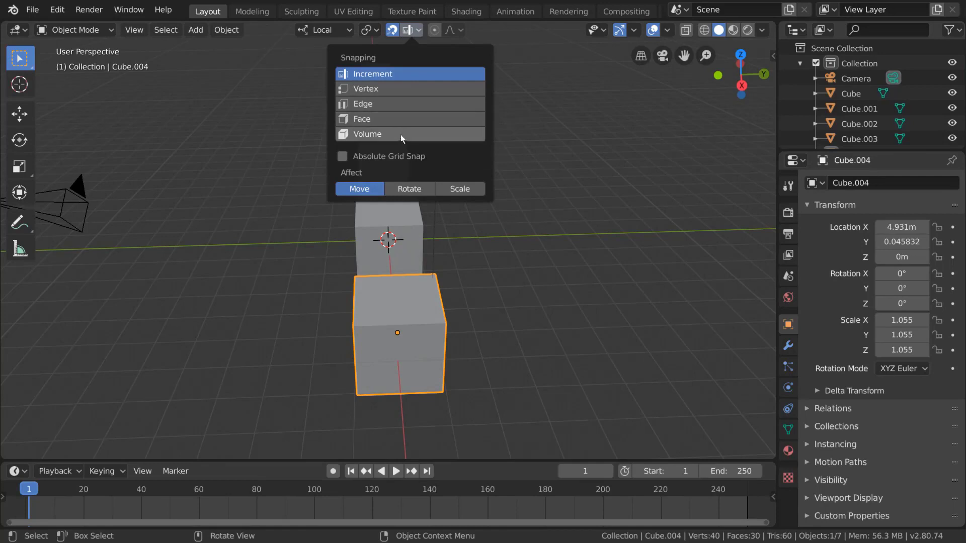
click(401, 90)
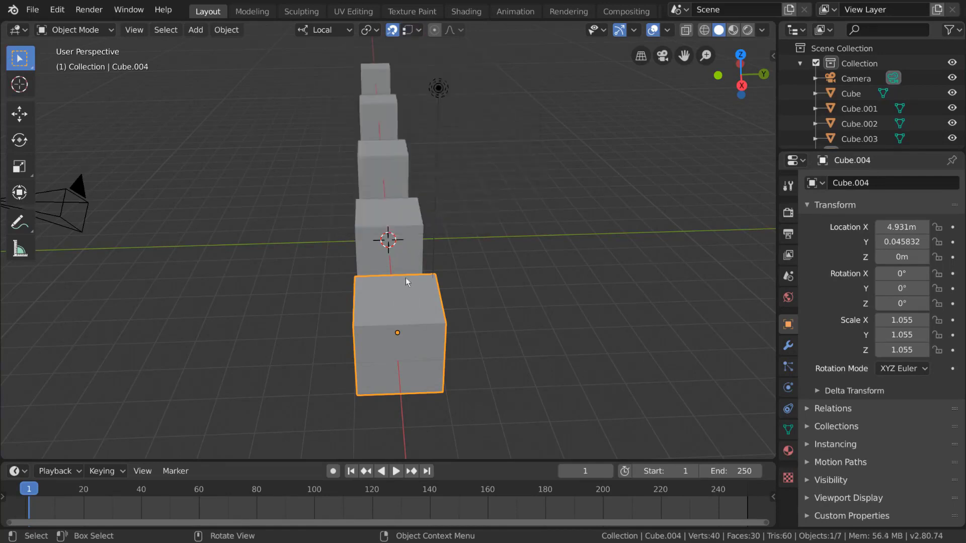
Step: Move the front cube along its local Y axis, snapping to a vertex of the cube behind it at Y 0 m
key(g)
key(y)
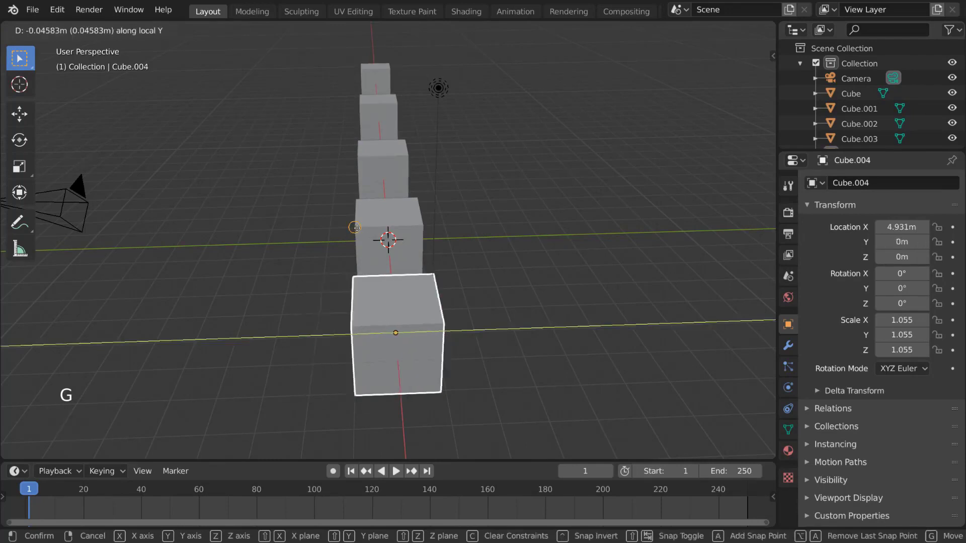
click(362, 227)
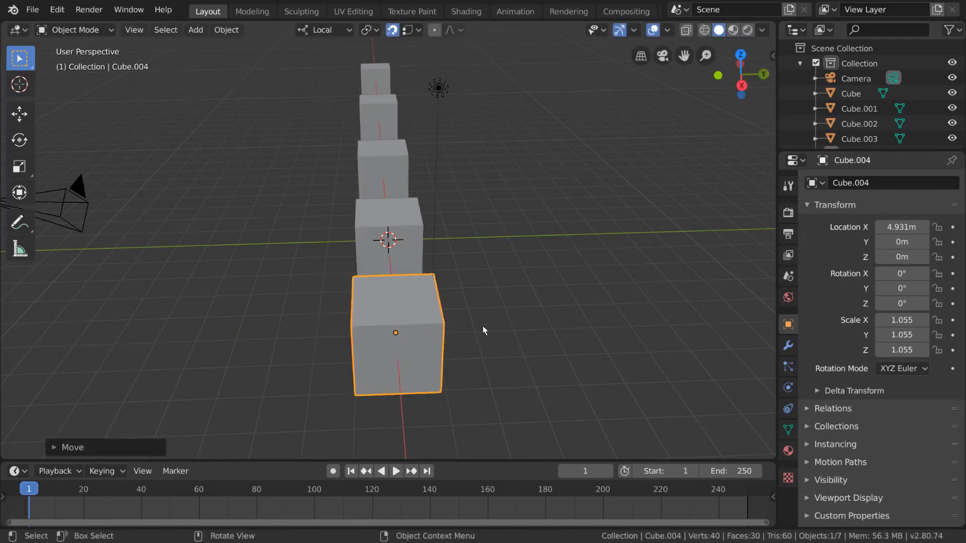
middle_drag(485, 324, 503, 294)
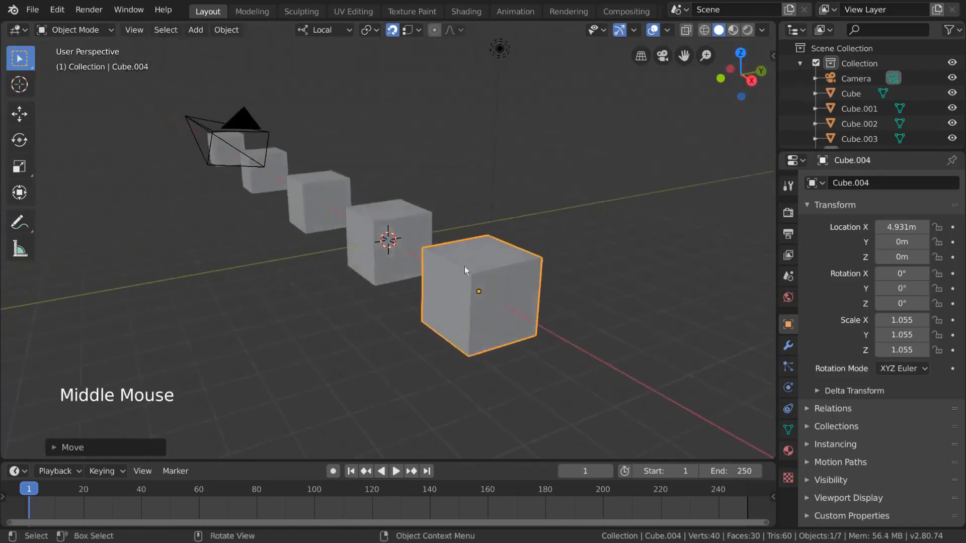
click(403, 229)
click(321, 195)
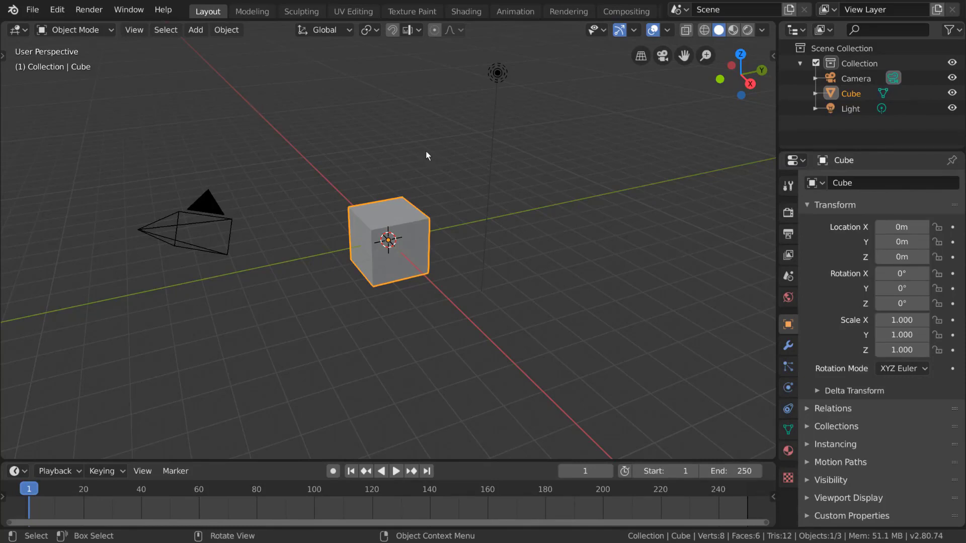
Step: Add a torus mesh to the scene with the default cube
click(196, 30)
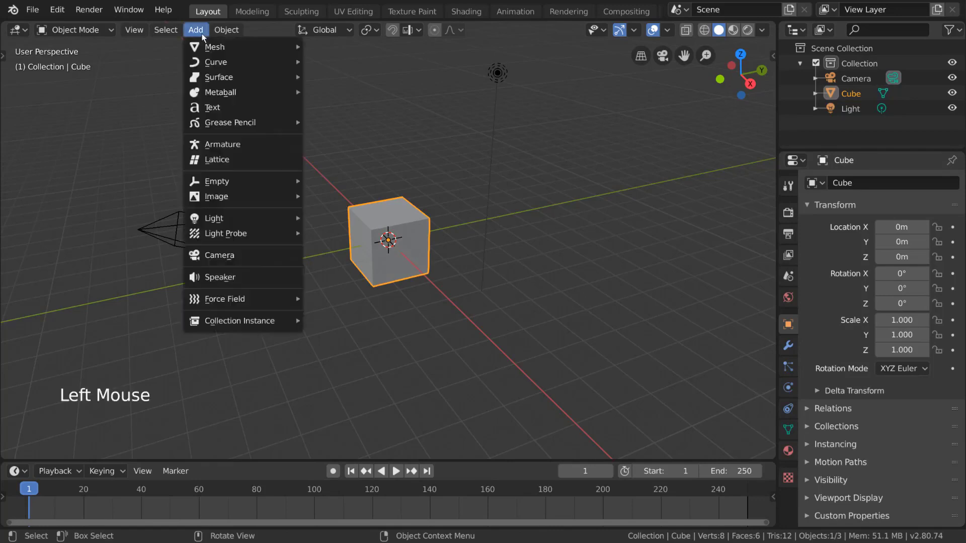
mouse_move(205, 48)
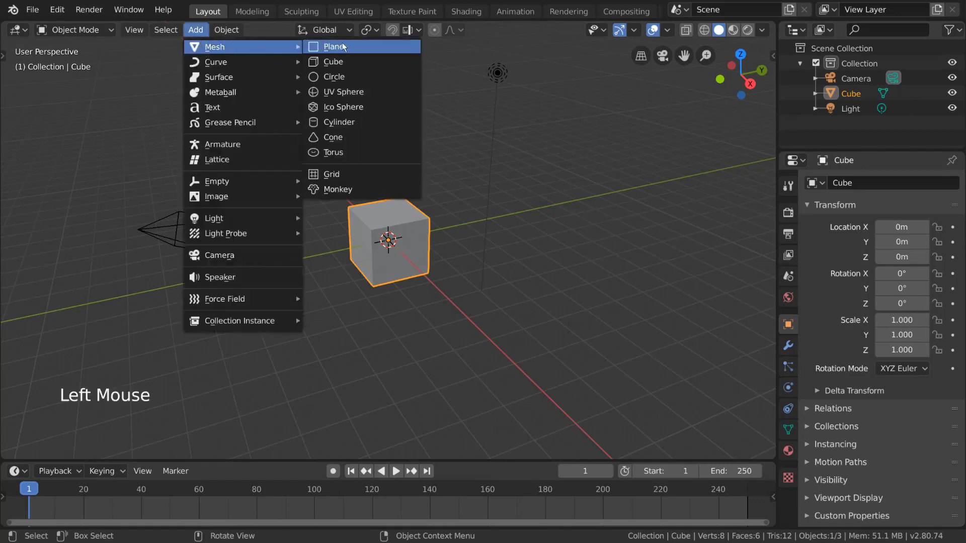
click(355, 153)
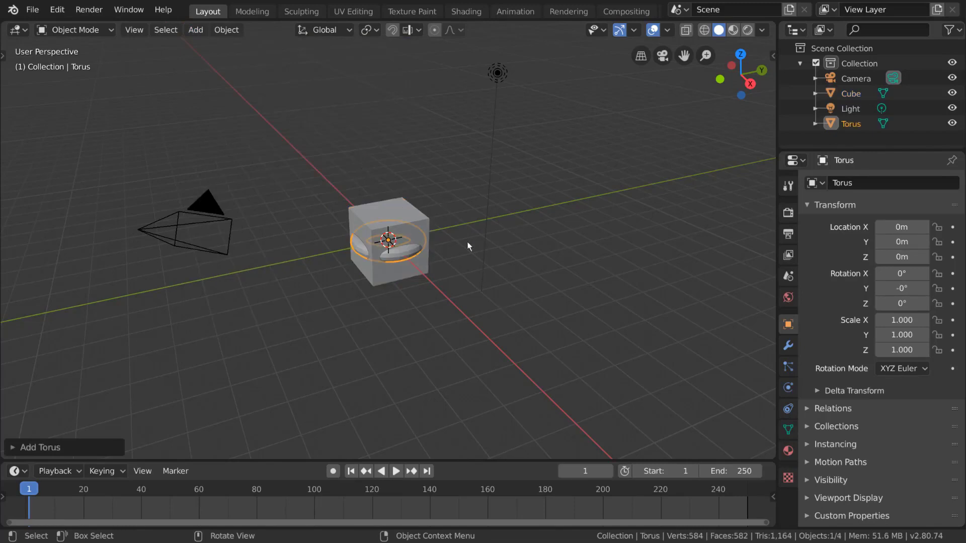
Step: Add a monkey mesh to the scene
key(shift+a)
click(191, 31)
mouse_move(206, 47)
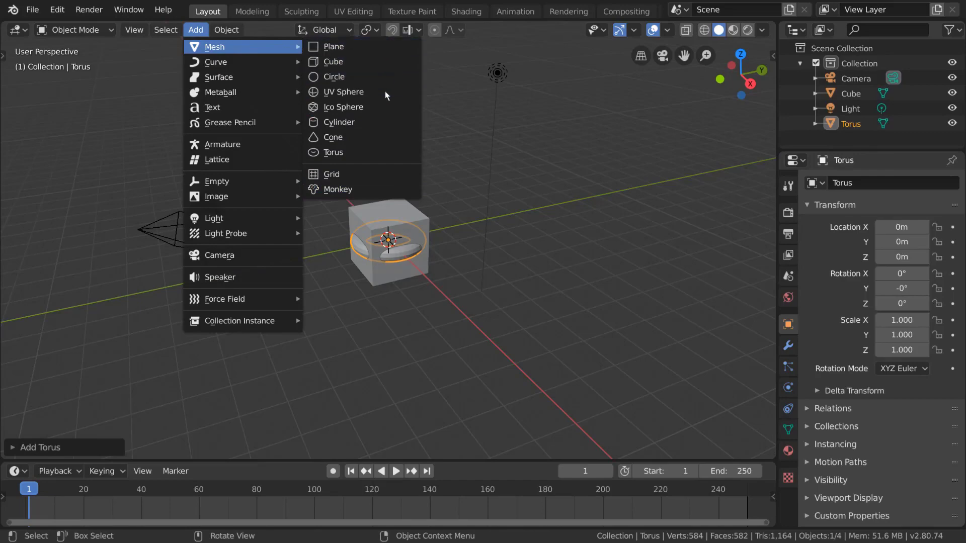
click(379, 192)
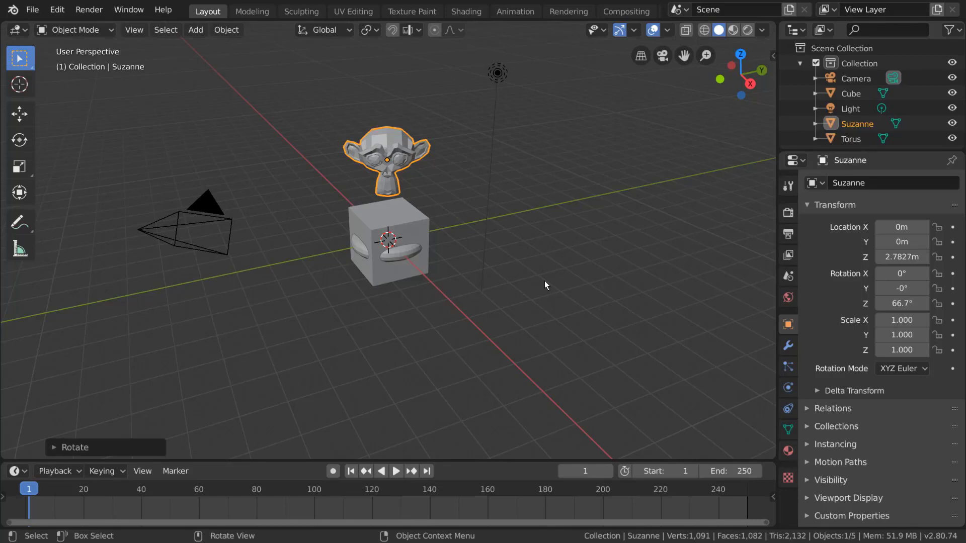
Step: Try deleting the monkey head above the cube and undo the deletion
click(415, 212)
click(412, 157)
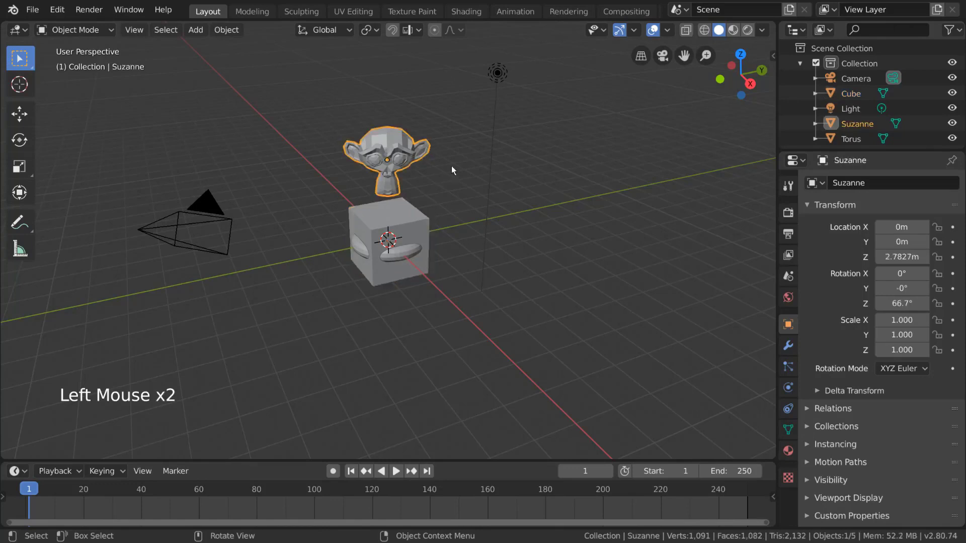
click(214, 31)
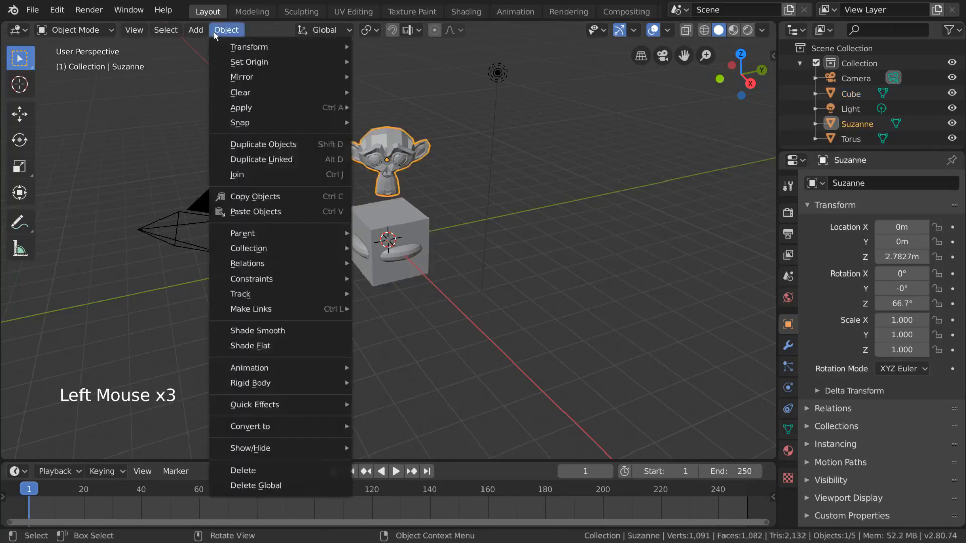
click(281, 469)
key(ctrl+z)
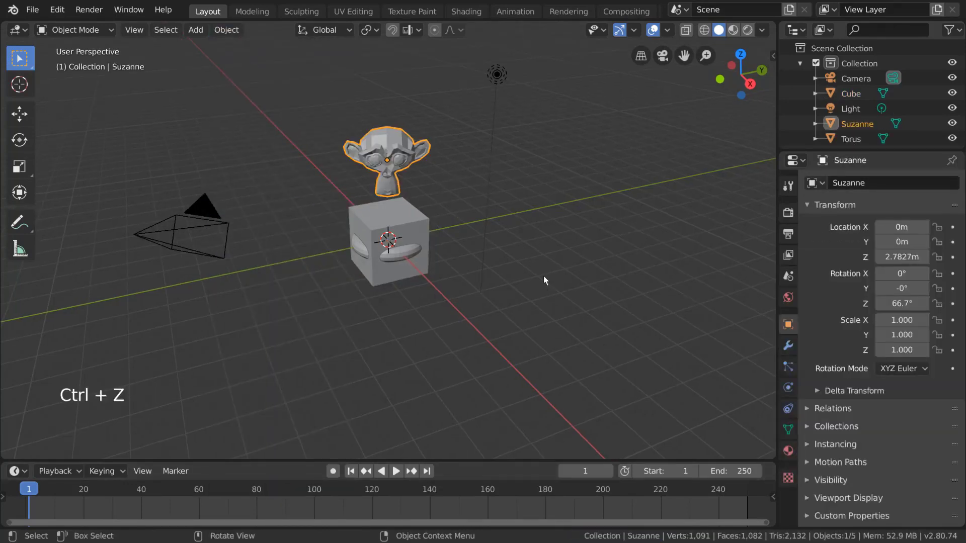
Step: Delete the monkey head, the cube and the torus one by one
key(Delete)
click(427, 228)
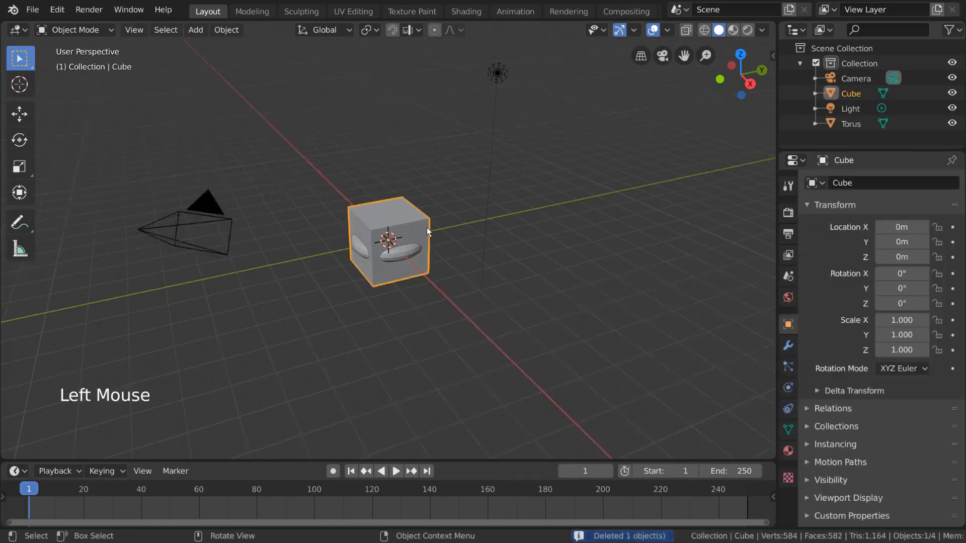
key(x)
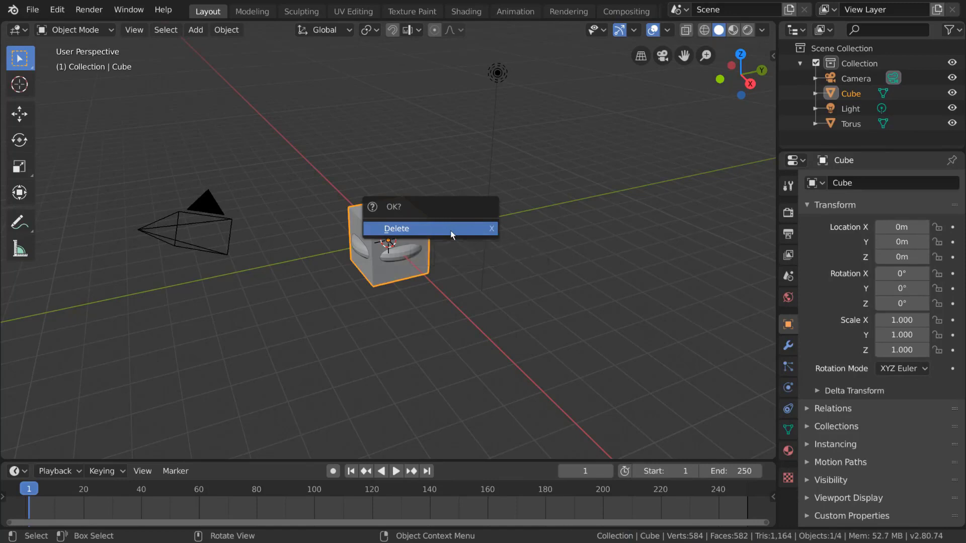
click(451, 231)
click(418, 246)
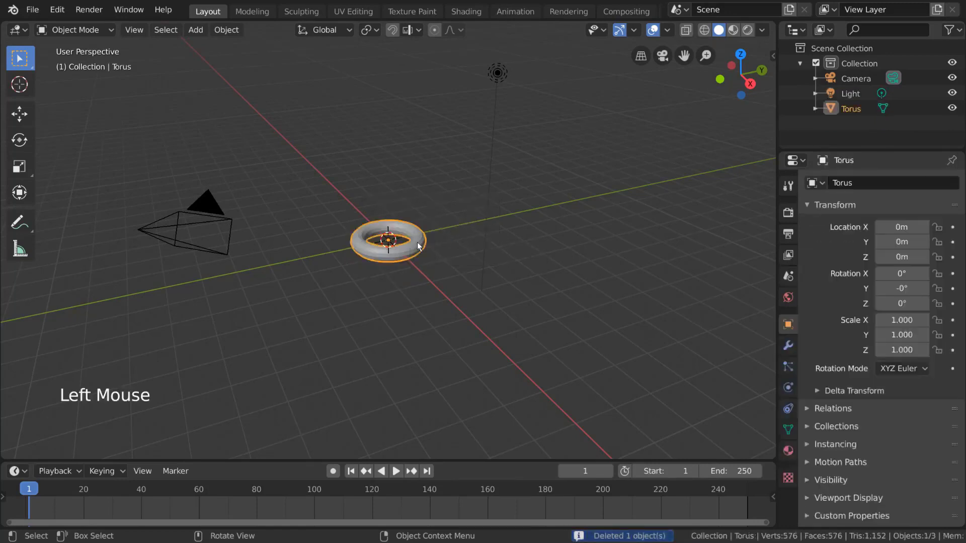
key(Delete)
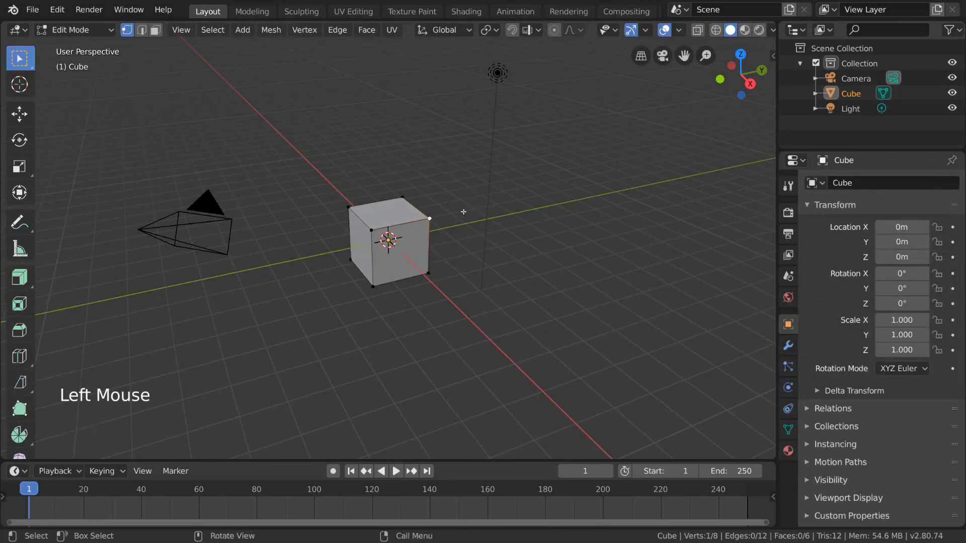
Step: Try deleting a single upper corner vertex of the cube in Edit Mode and undo it
key(x)
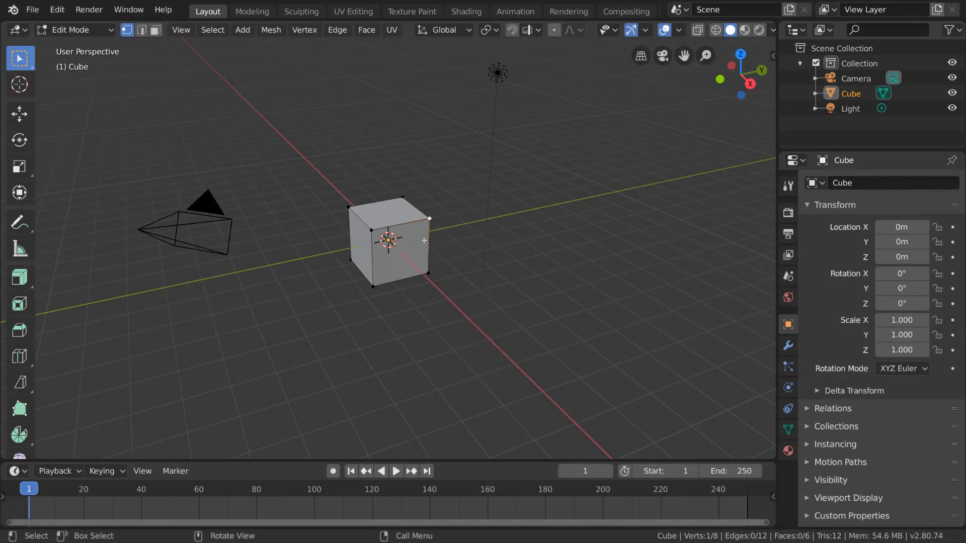
click(427, 275)
click(430, 218)
key(x)
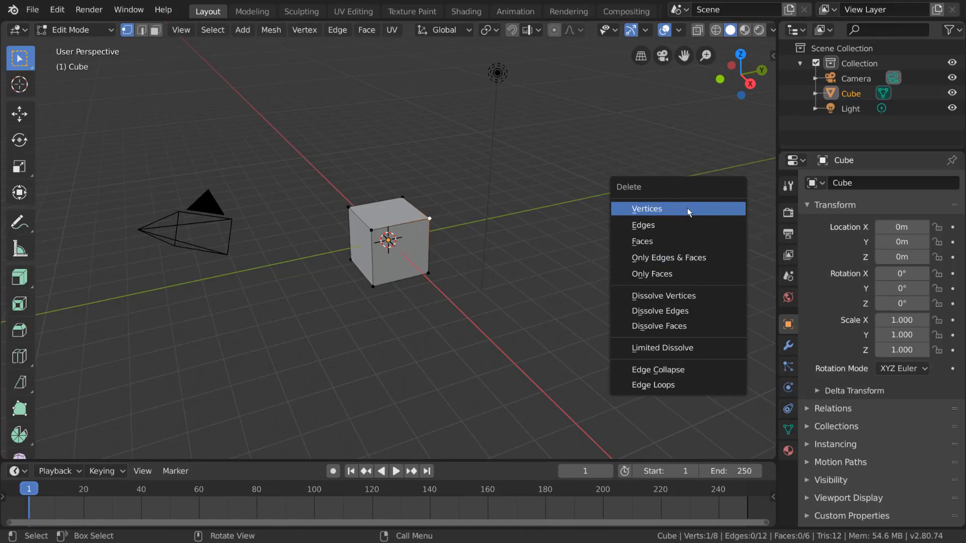
click(688, 211)
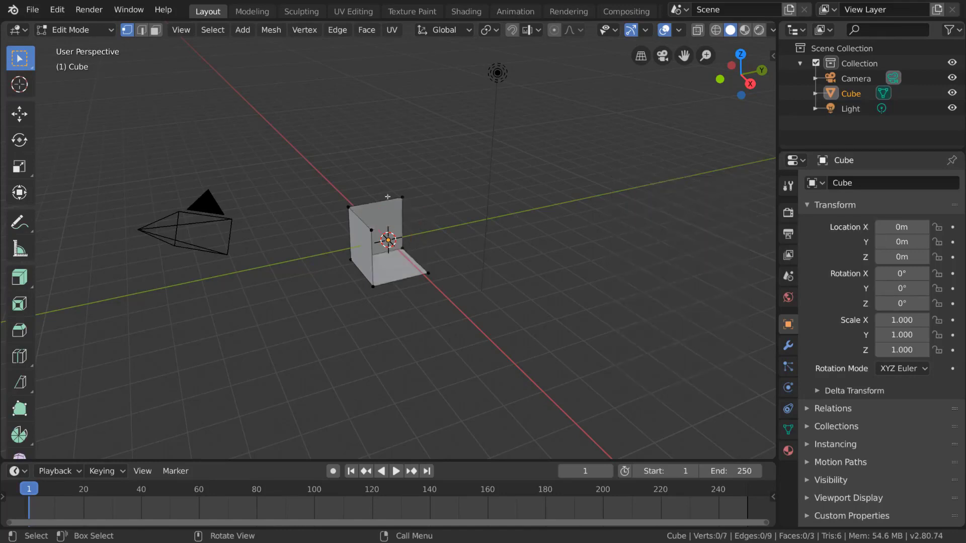
key(ctrl+z)
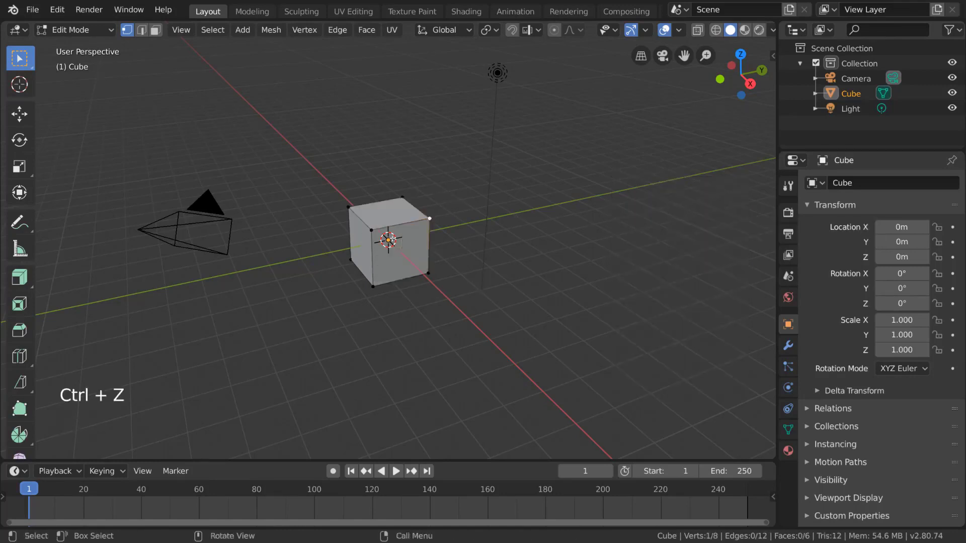
Step: Select the four vertices of the cube's front face, try deleting their edges and undo it
shift+click(371, 230)
shift+click(375, 283)
shift+click(428, 273)
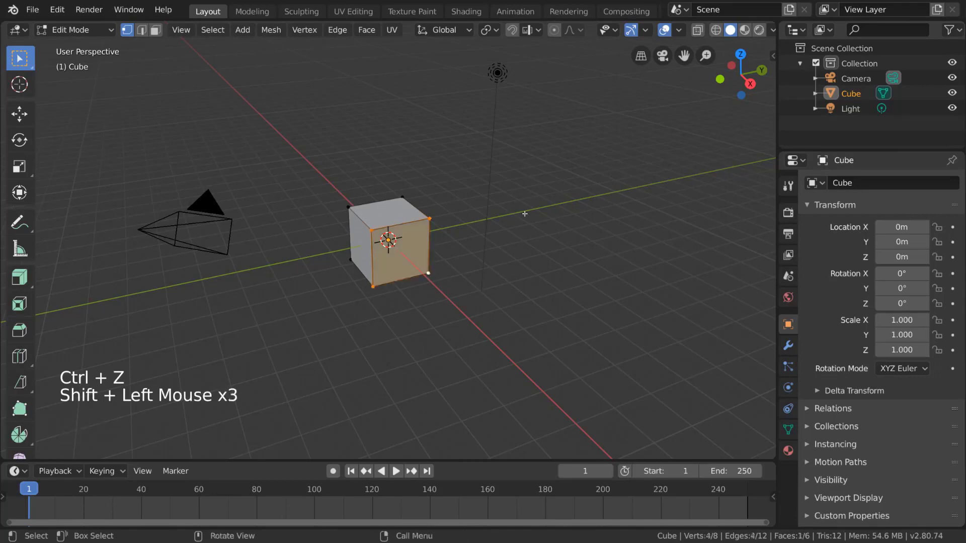
key(x)
click(584, 188)
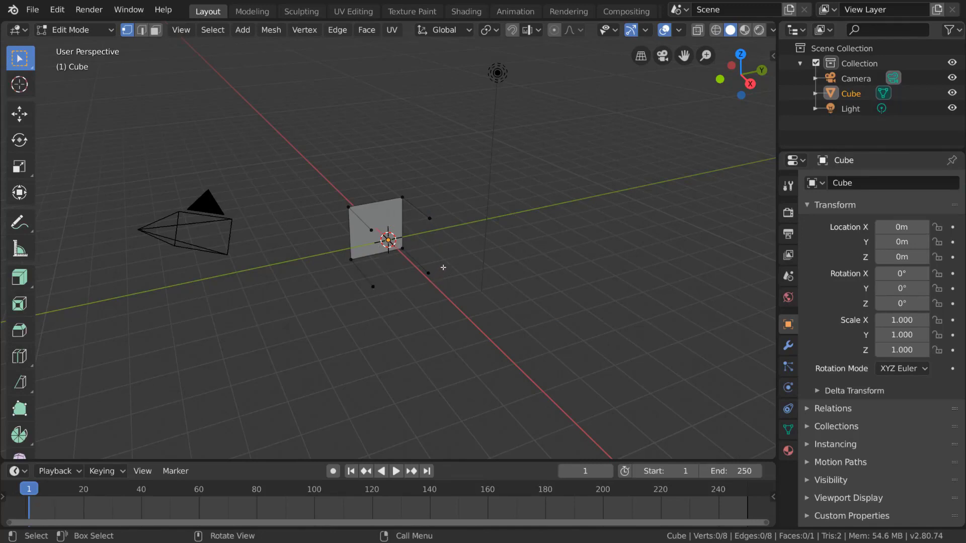
key(ctrl+z)
Step: Try deleting only the selected front face with the Faces option and undo it
key(x)
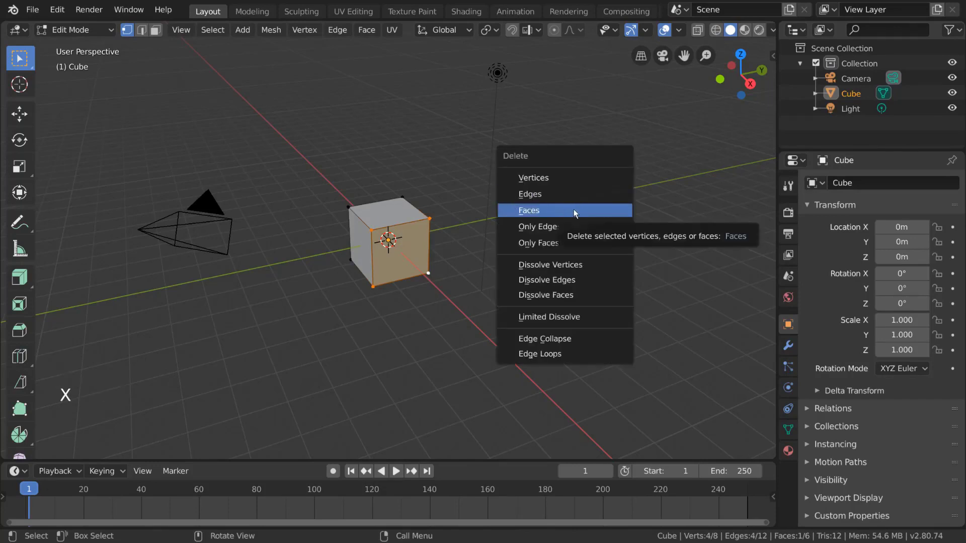
click(574, 209)
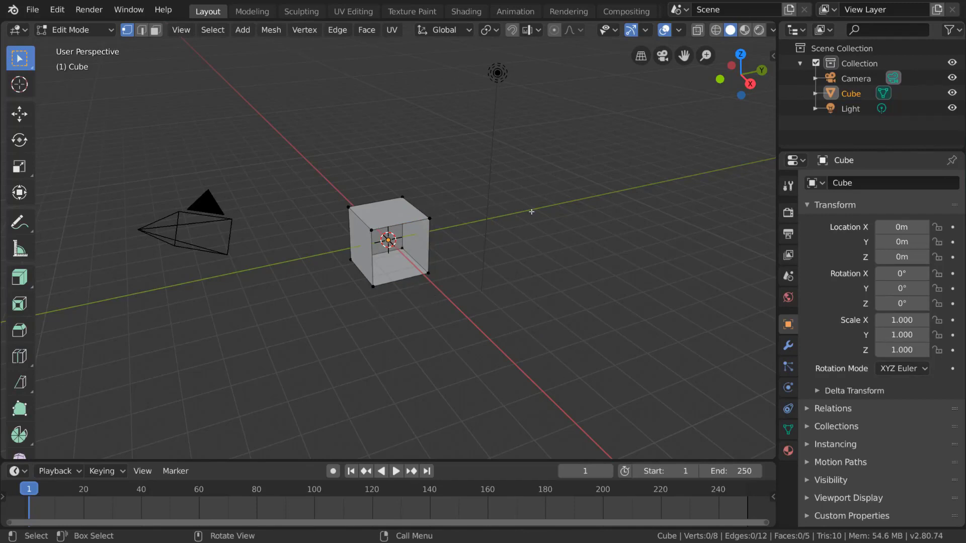
key(ctrl+z)
Step: Select the whole cube mesh, try deleting with Only Edges & Faces and undo it
key(x)
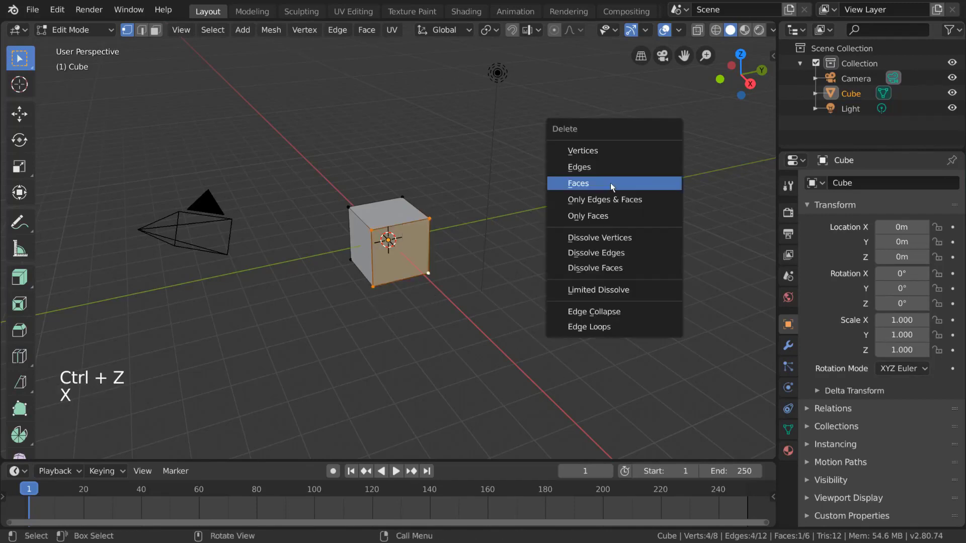
key(a)
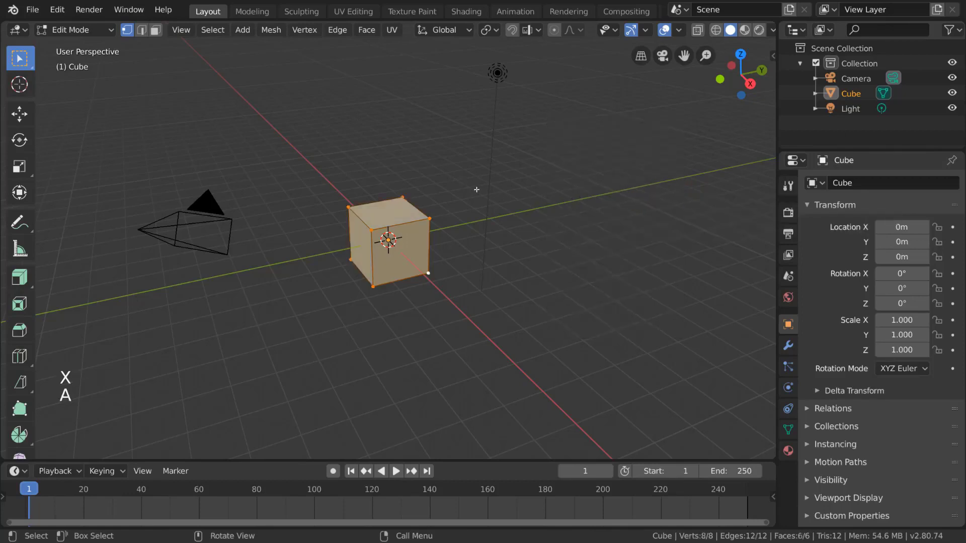
key(x)
click(647, 211)
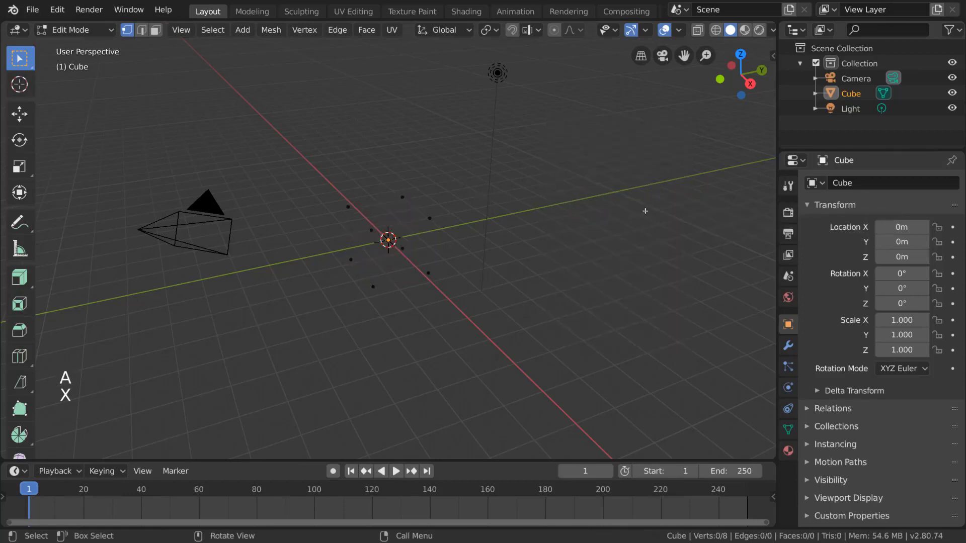
key(a)
key(ctrl+z)
key(ctrl+z)
key(ctrl+z)
Step: Delete the cube mesh's faces with Only Faces, and select all remaining vertices and edges
key(x)
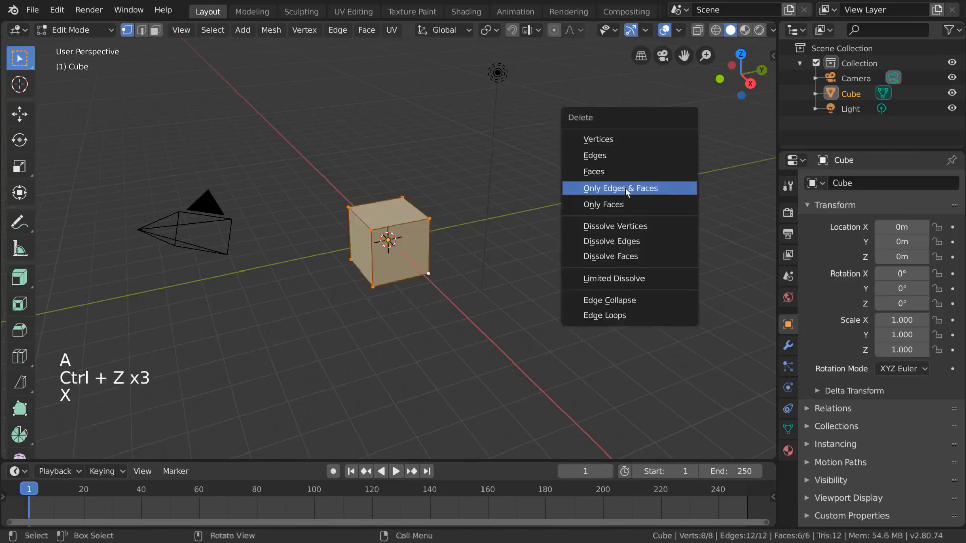
click(641, 204)
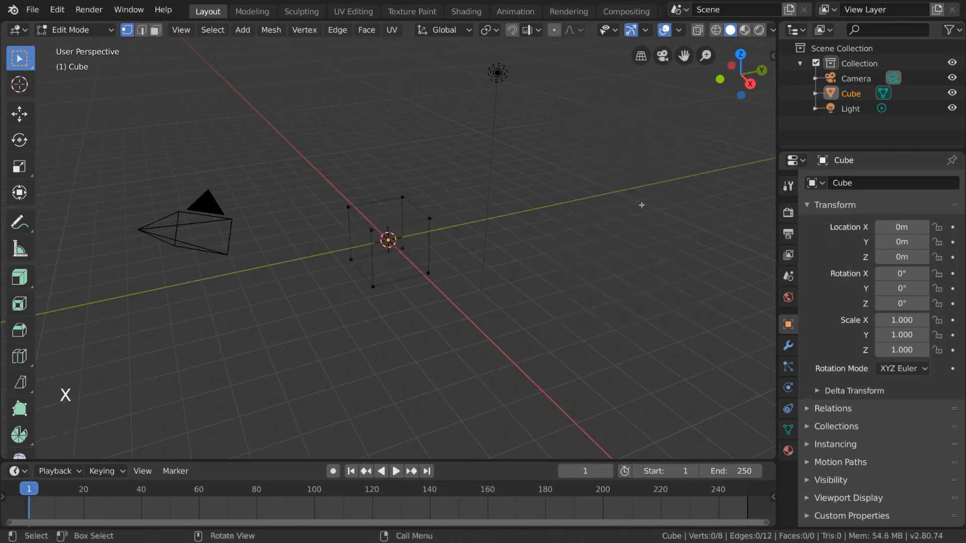
key(a)
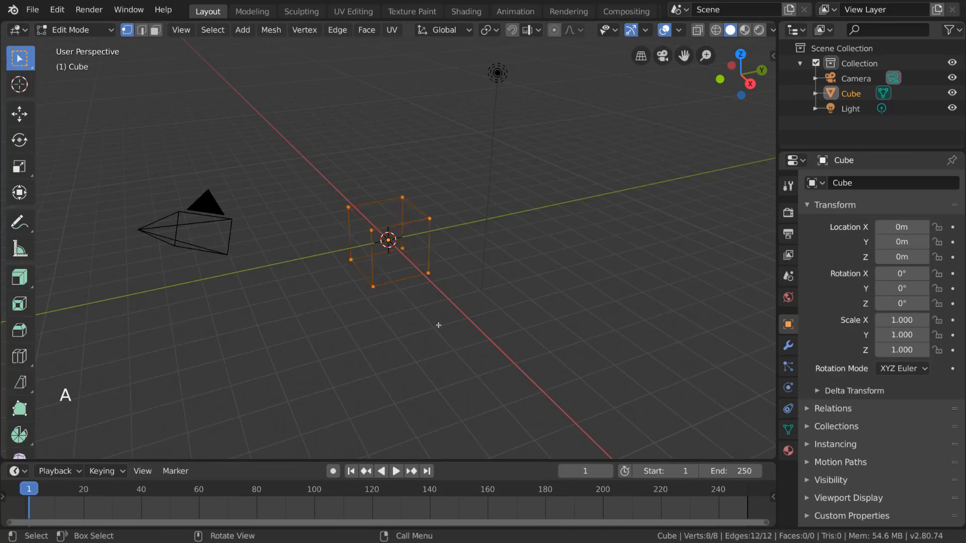
Step: Undo the Only Faces deletion so the cube mesh is whole again
key(ctrl+z)
key(ctrl+z)
key(ctrl+z)
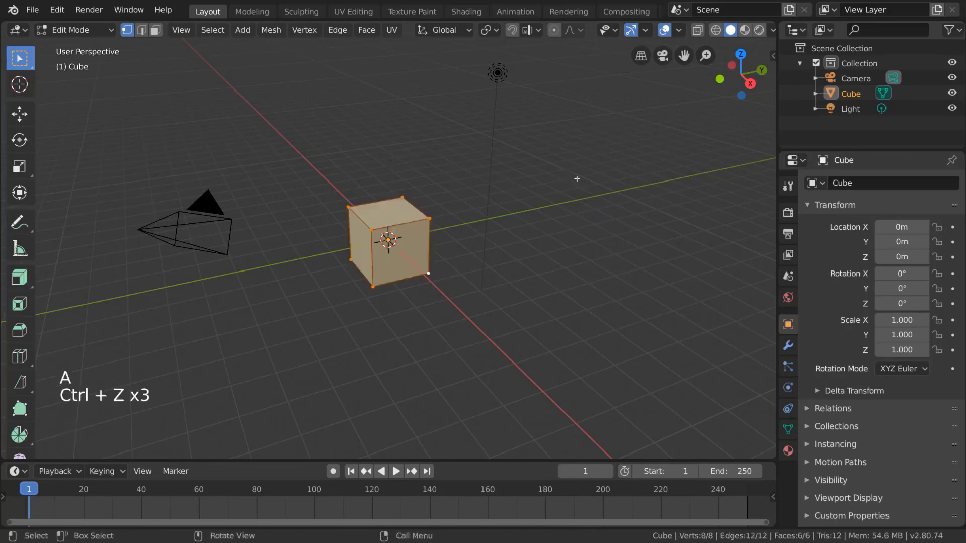
Step: Select the cube's near top corner vertex, try removing it with Dissolve Vertices and undo it
click(430, 219)
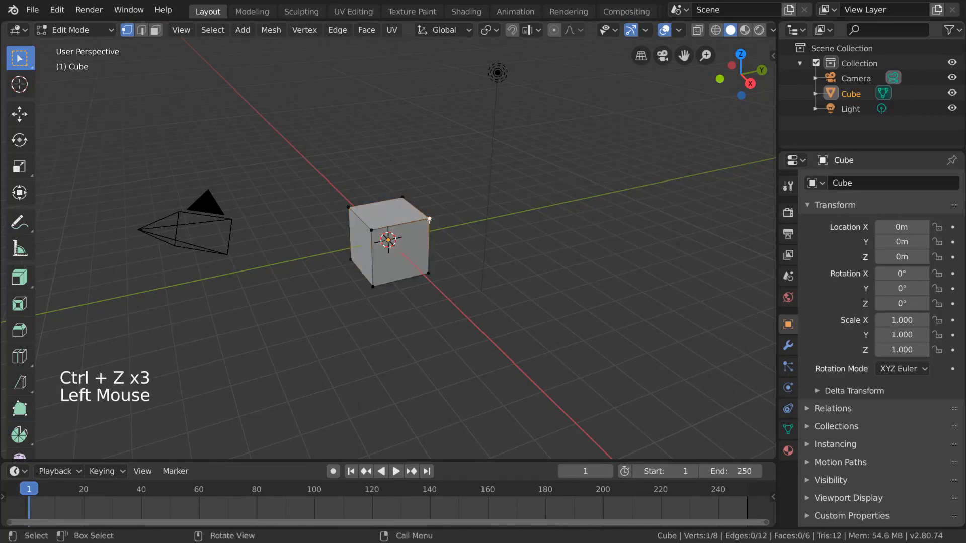
click(372, 230)
key(x)
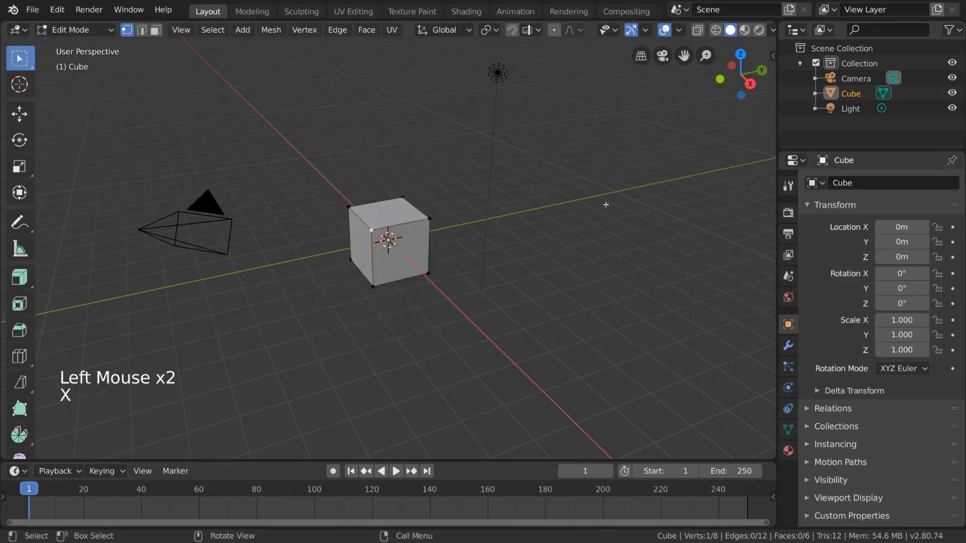
key(x)
click(644, 201)
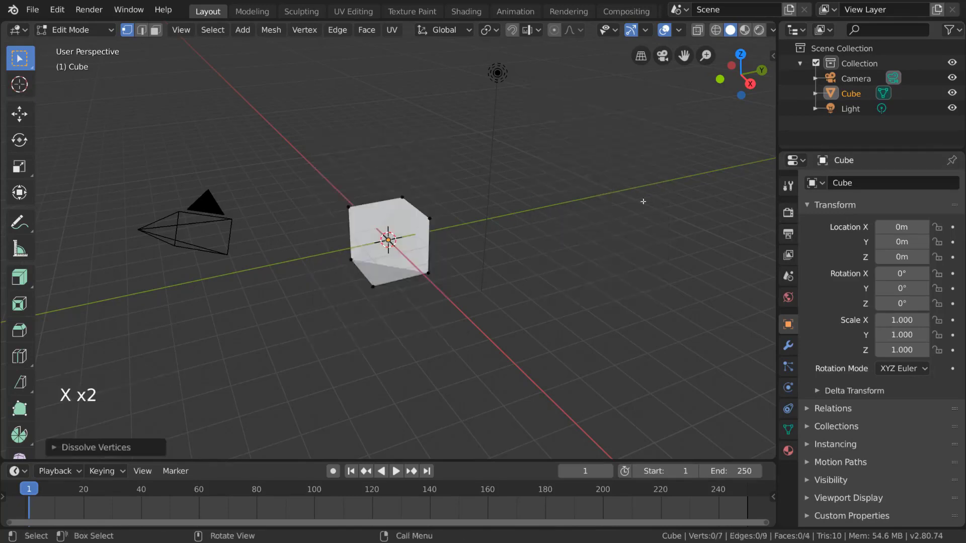
scroll(456, 247, up, 6)
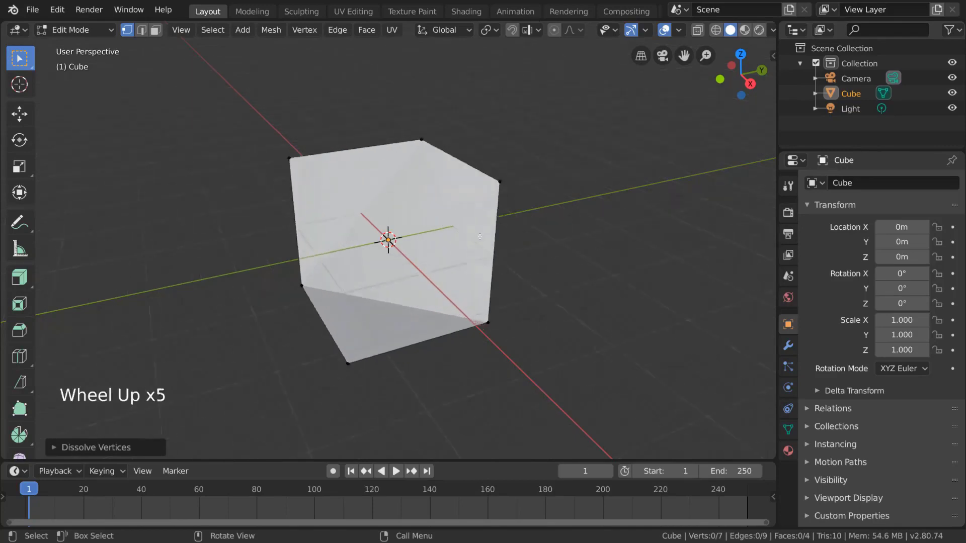
middle_drag(456, 247, 526, 226)
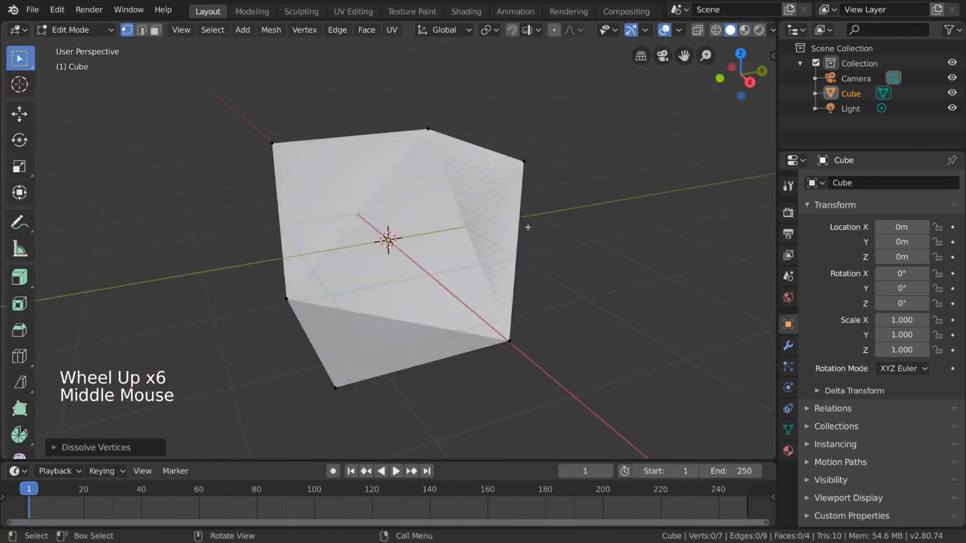
key(ctrl+z)
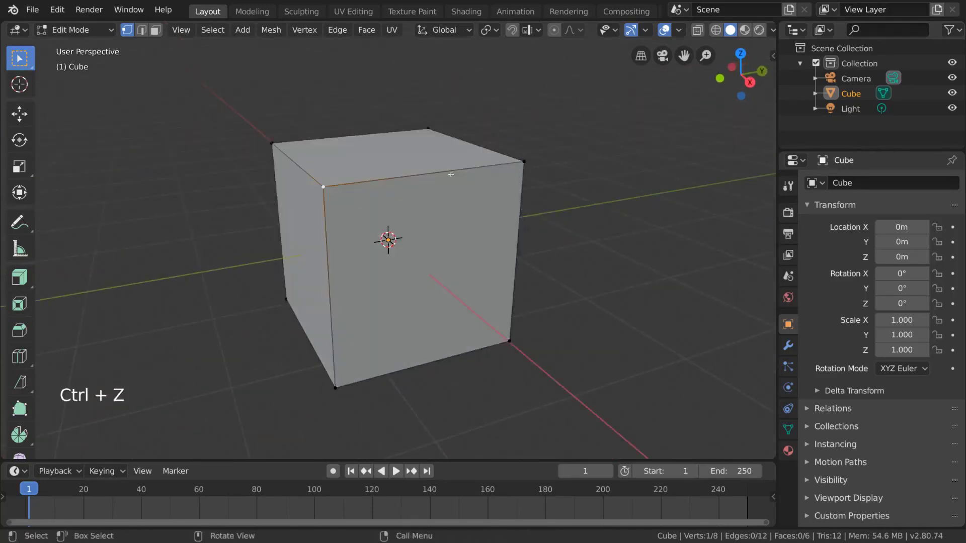
Step: Add a centred vertical loop cut around the cube and remove it with Dissolve Edges
key(ctrl+r)
click(369, 150)
right_click(368, 150)
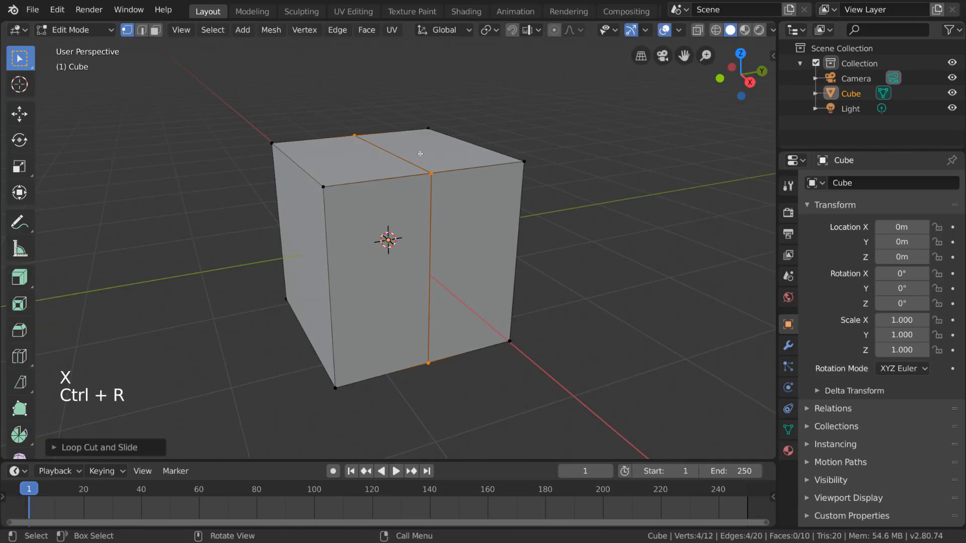
middle_drag(420, 154, 543, 205)
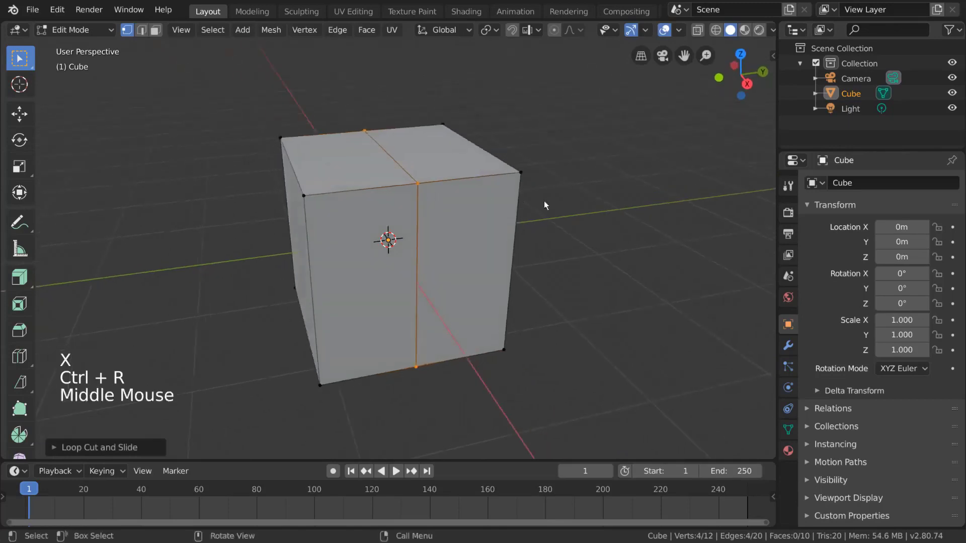
key(x)
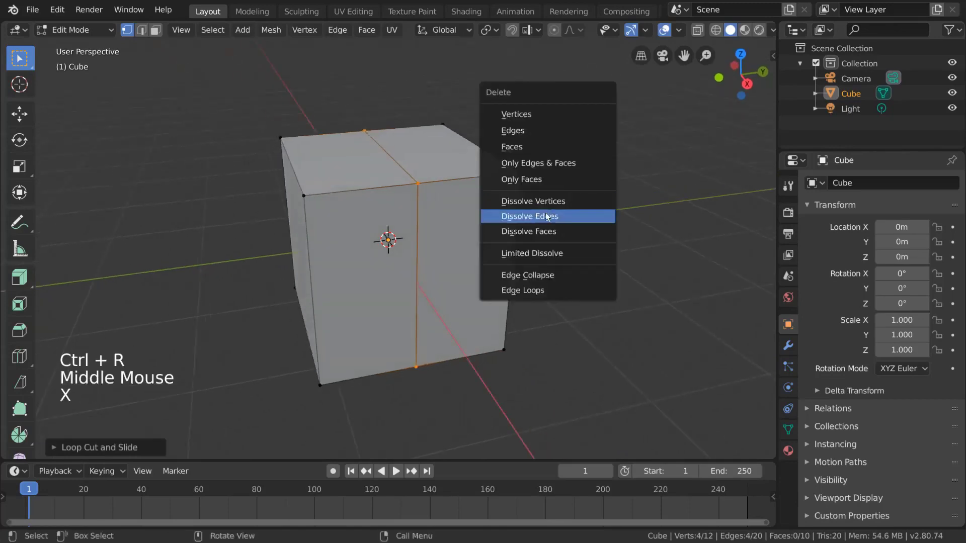
click(548, 216)
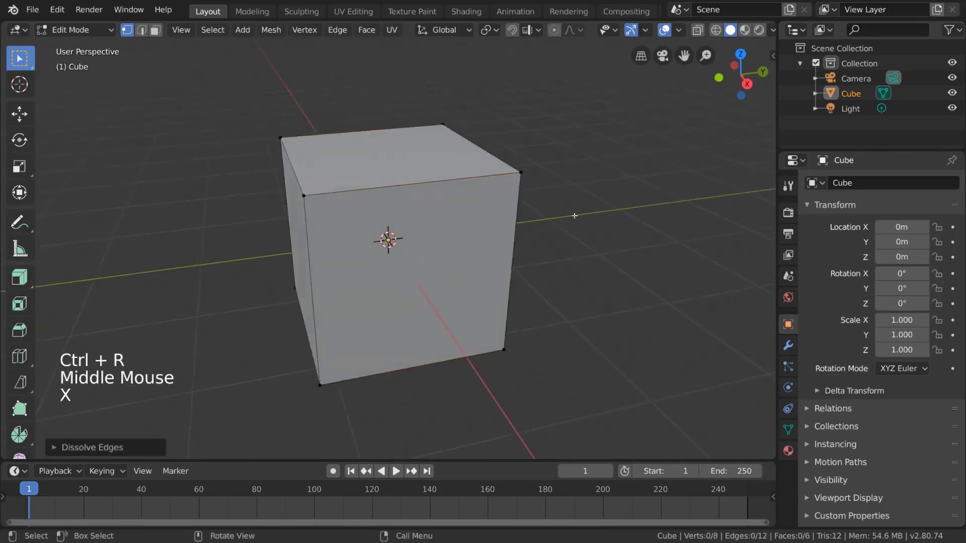
Step: Select both end vertices of the top face's edge on the cube's left side, try removing that edge and undo it
scroll(438, 196, down, 1)
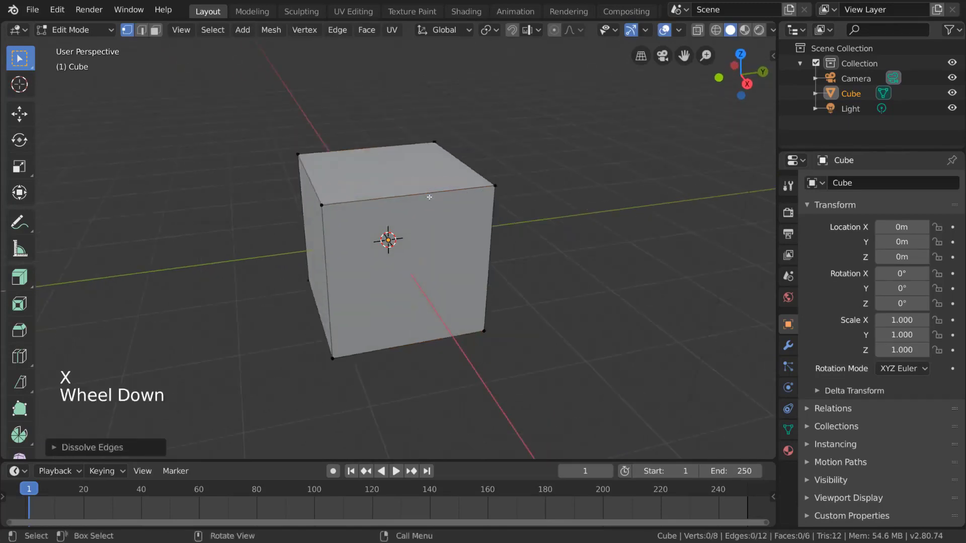
click(325, 203)
shift+click(302, 156)
middle_drag(302, 155, 443, 191)
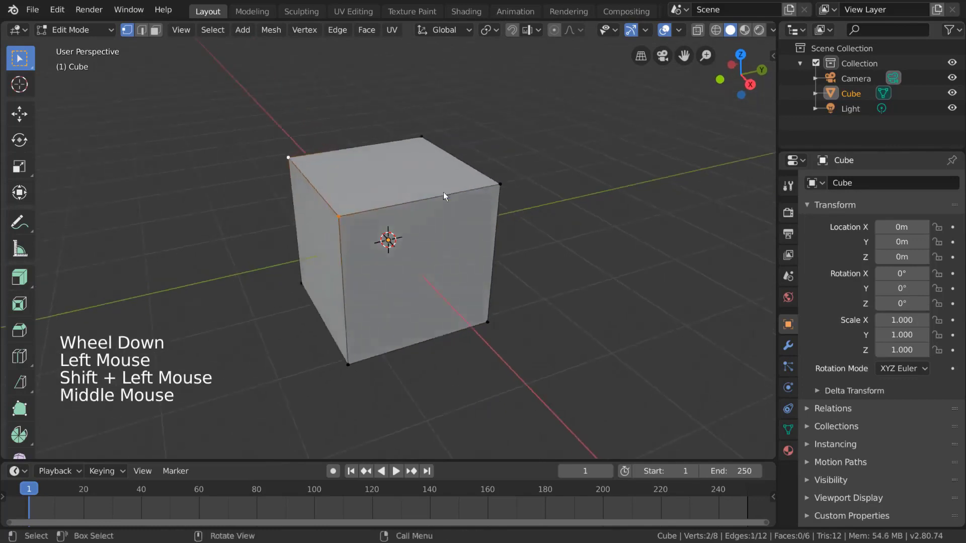
key(x)
click(466, 250)
middle_drag(465, 251, 448, 198)
key(ctrl+z)
Step: Add a centred vertical loop cut to the cube, and delete the left side face's four vertices with the Edge Loops option
key(ctrl+r)
click(463, 201)
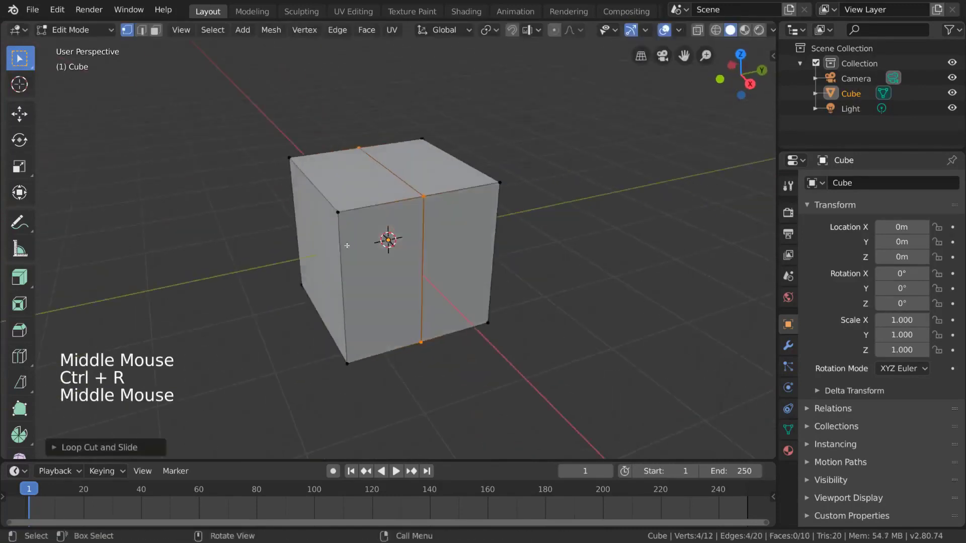
click(339, 214)
shift+click(290, 158)
shift+click(301, 285)
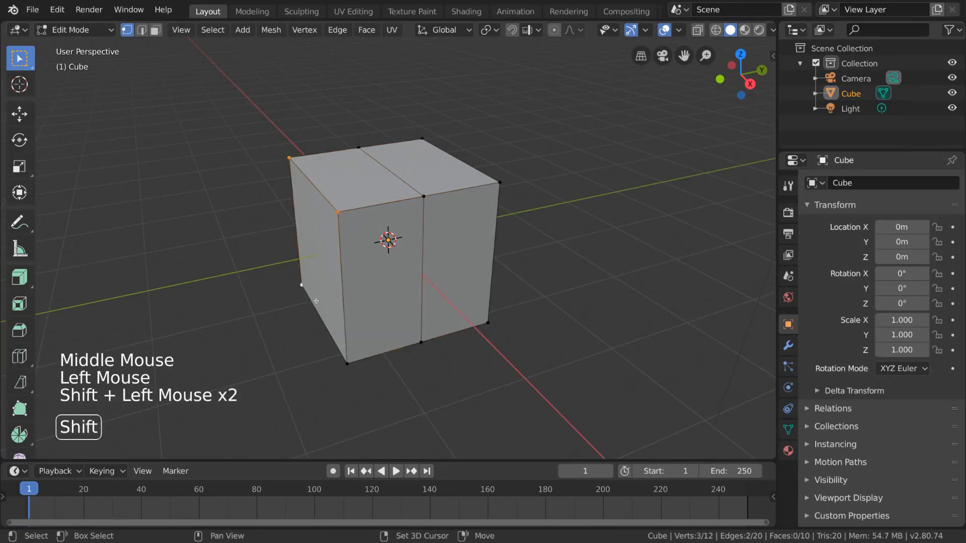
shift+click(347, 363)
key(x)
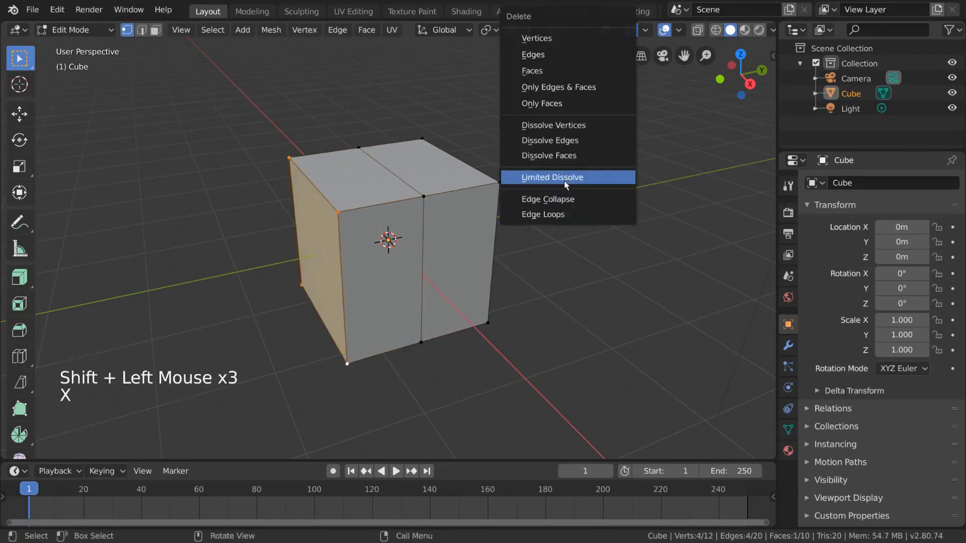
click(568, 214)
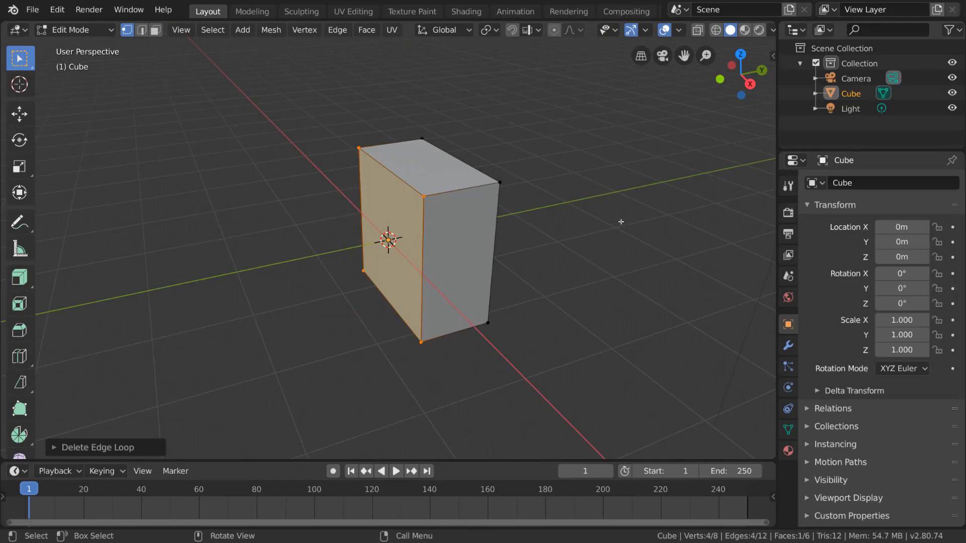
Step: Undo the Edge Loops deletion, the side face vertex selection and the loop cut
key(ctrl+z)
key(ctrl+z)
key(ctrl+z)
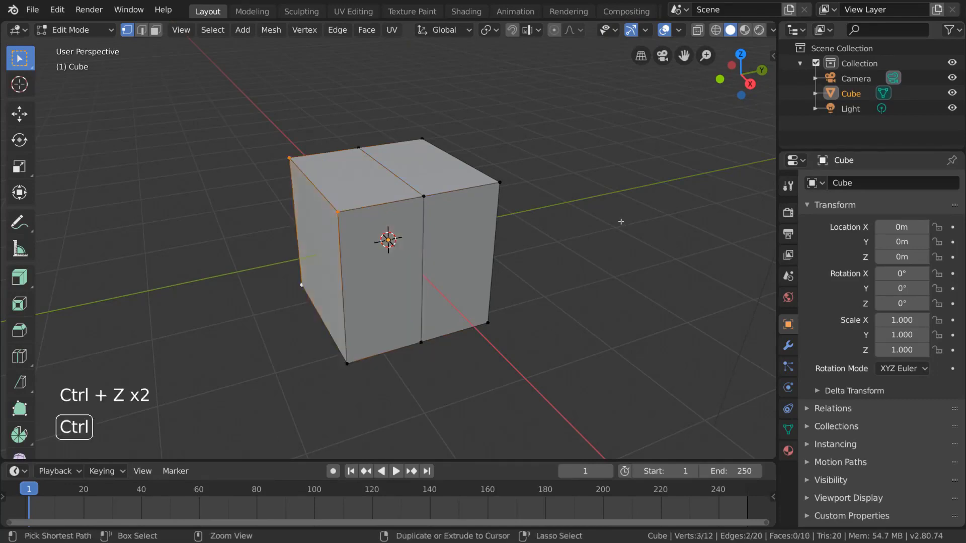
key(ctrl+z)
key(ctrl+z)
key(ctrl+z)
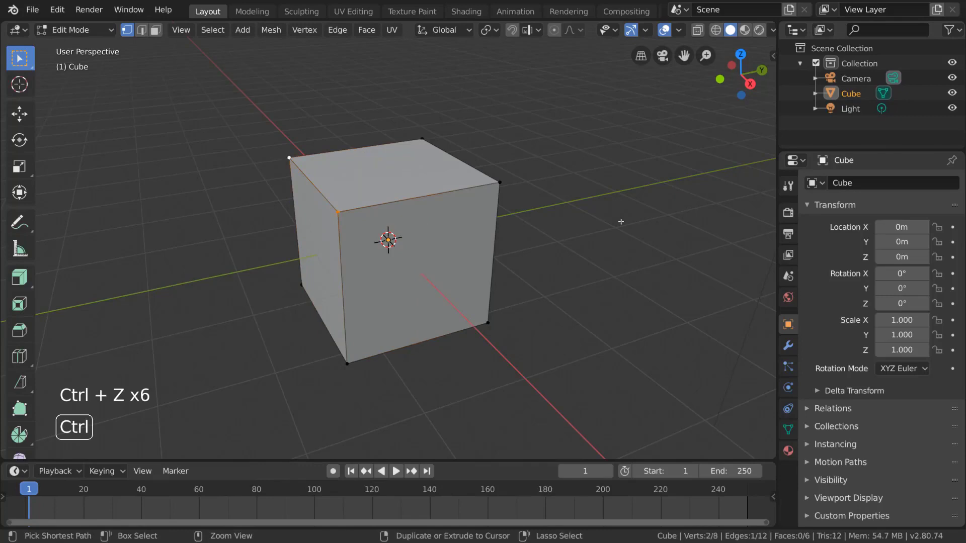
scroll(601, 222, down, 6)
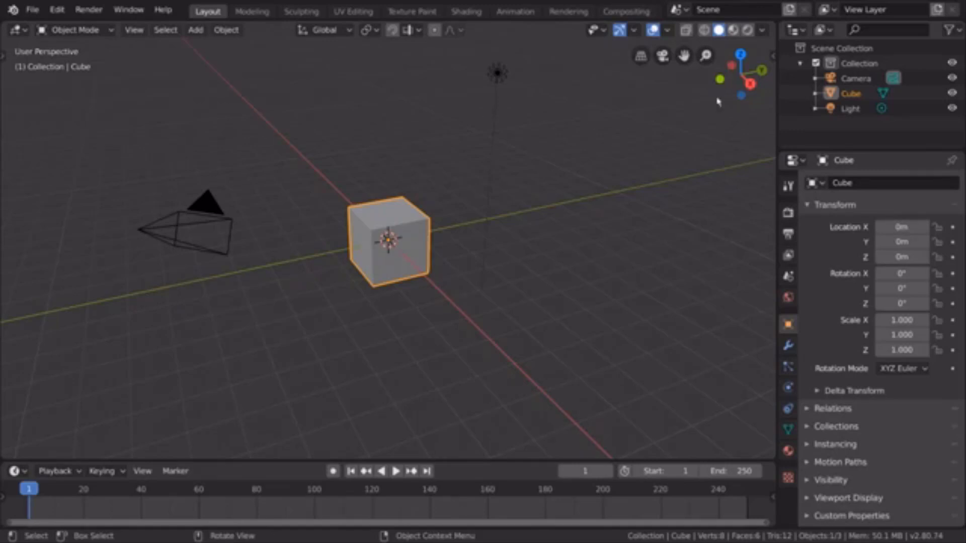
Step: Select the Collection, Camera, Cube and Light entries one after another in the outliner
click(881, 64)
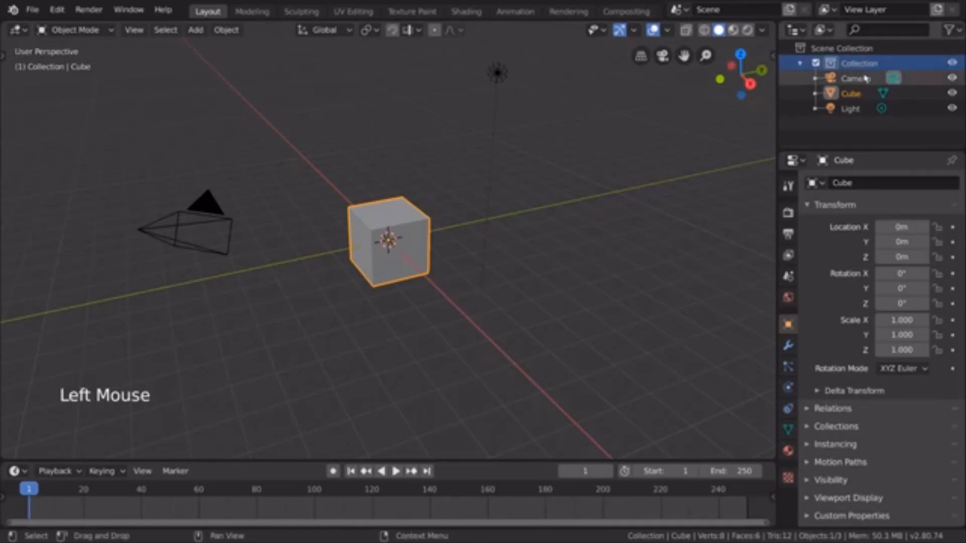
double_click(863, 78)
click(855, 95)
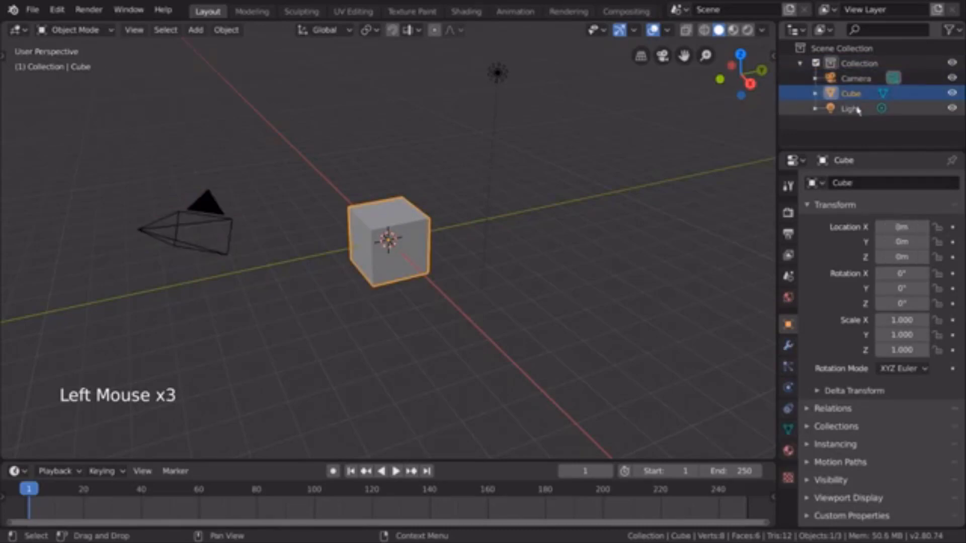
click(855, 108)
Step: Hide and show the Collection, and switch the active collection to Scene Collection and back to Collection
click(953, 63)
click(953, 63)
click(857, 66)
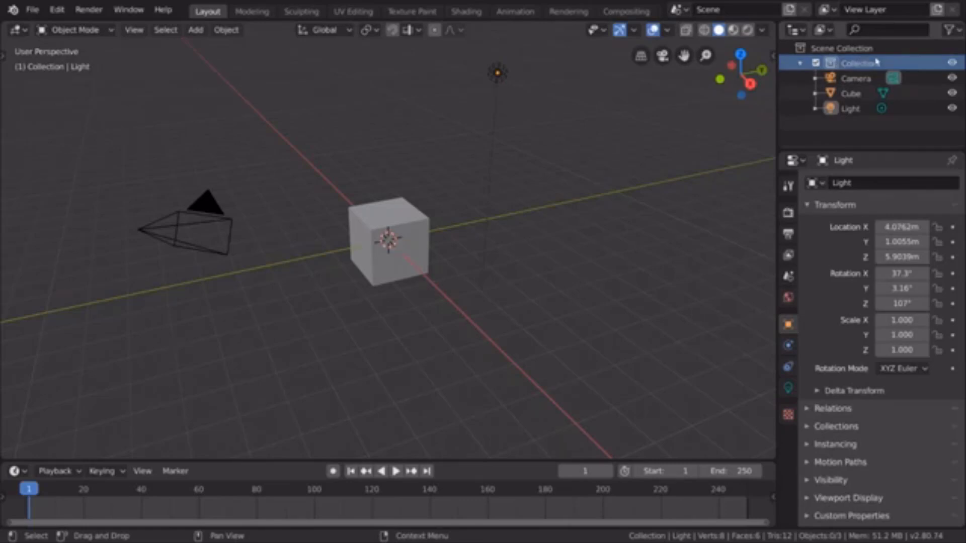
click(838, 48)
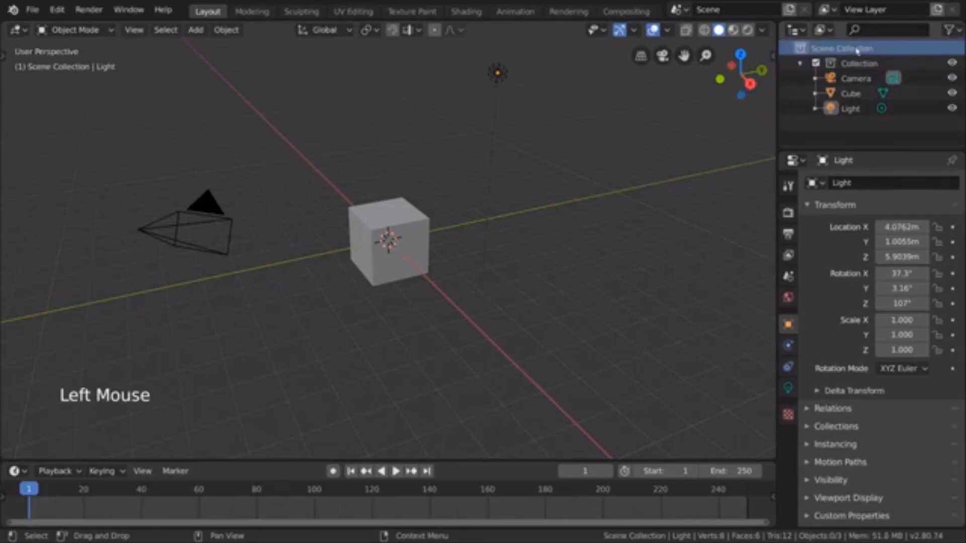
click(879, 63)
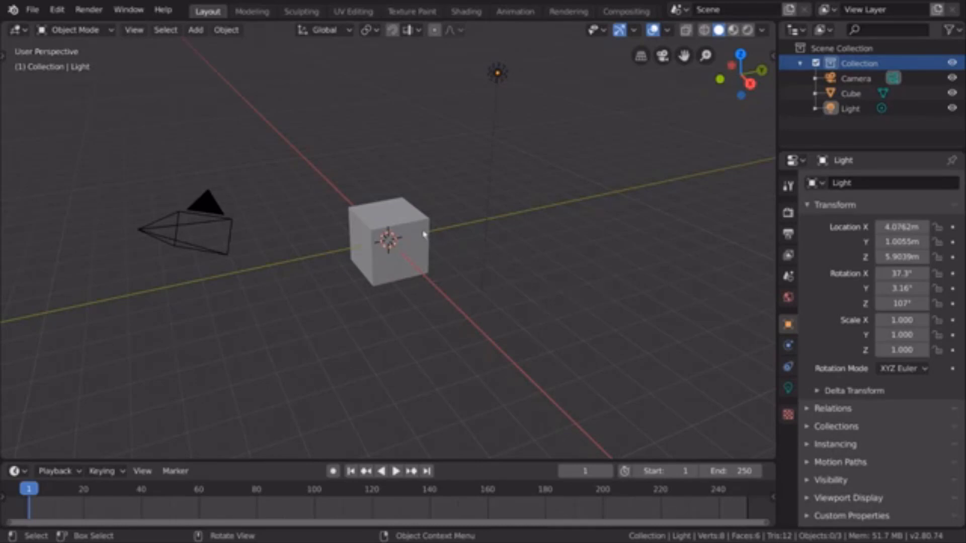
Step: Select the cube and scale it up uniformly to about 17.34 so it encloses the scene
click(424, 234)
key(s)
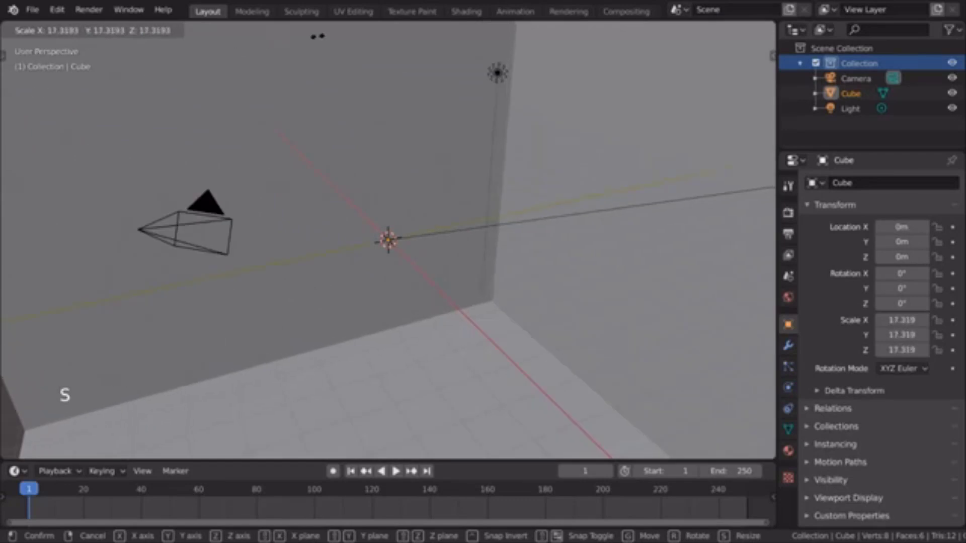
click(322, 35)
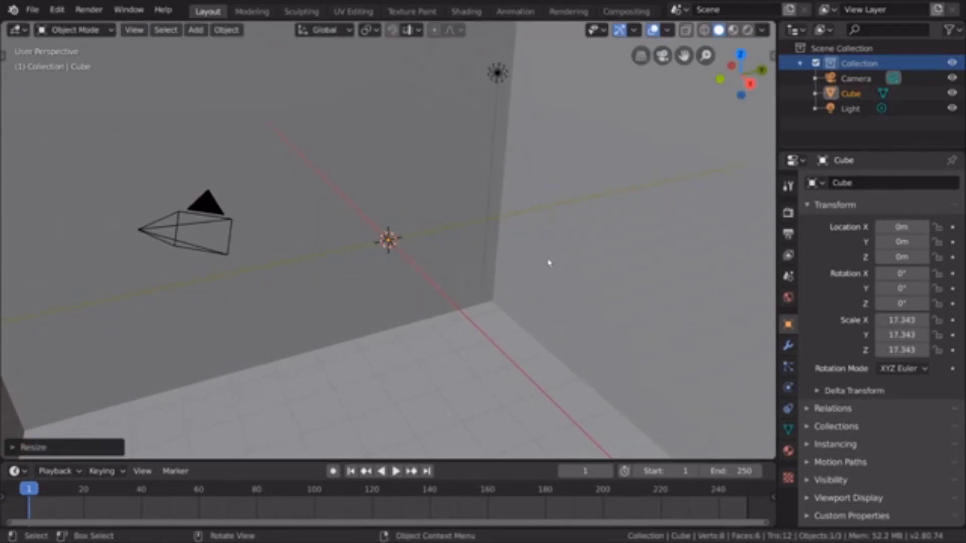
Step: Add a Monkey mesh at the world origin inside the enlarged cube
click(196, 30)
mouse_move(217, 46)
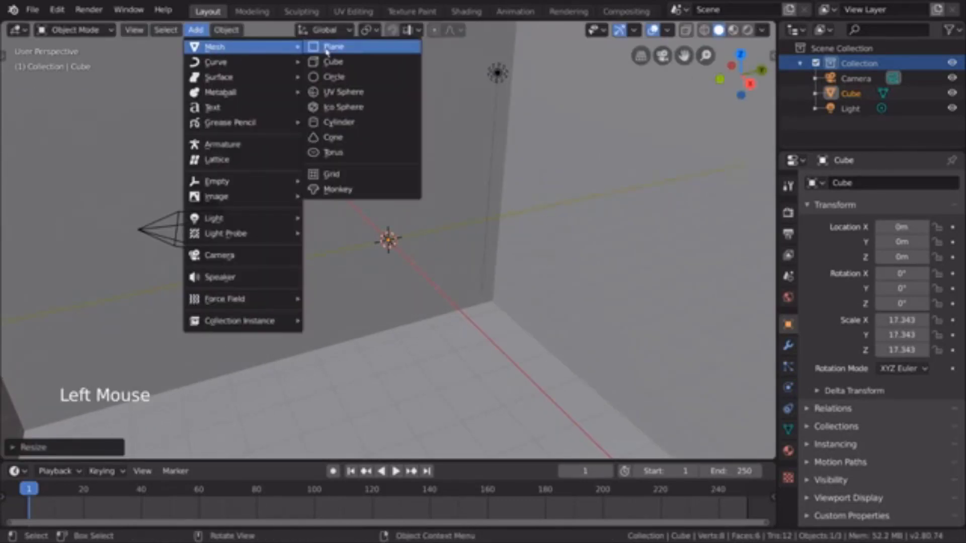
click(384, 189)
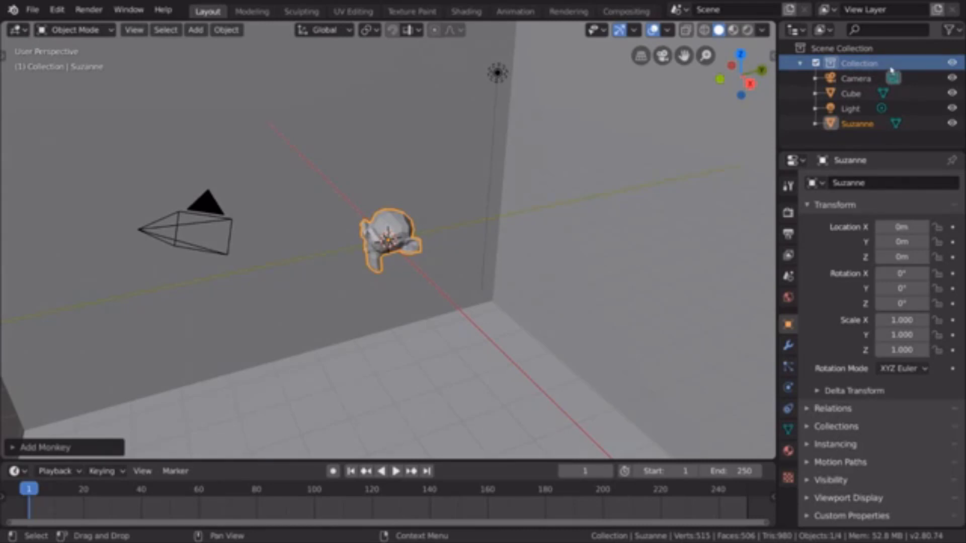
Step: Collapse and expand the Collection's object list in the outliner repeatedly
click(800, 64)
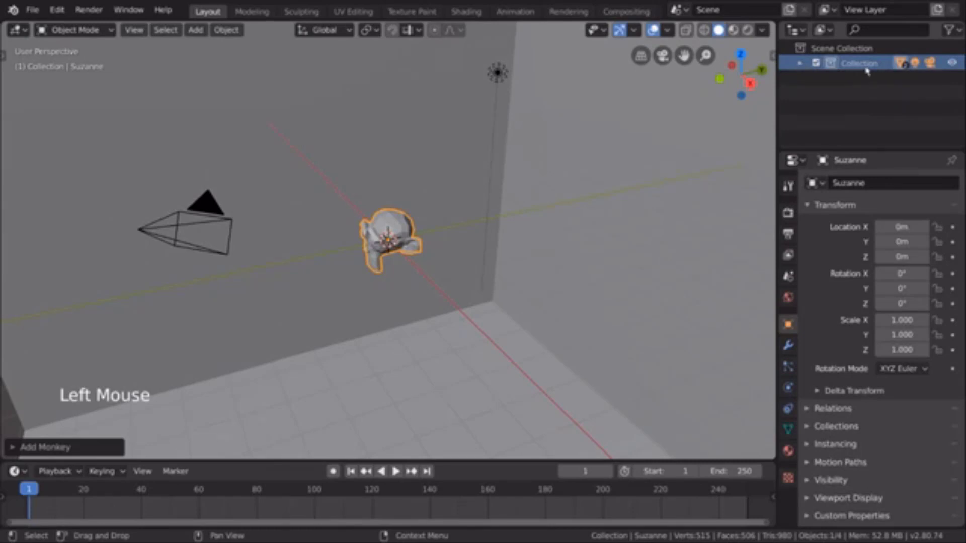
click(800, 64)
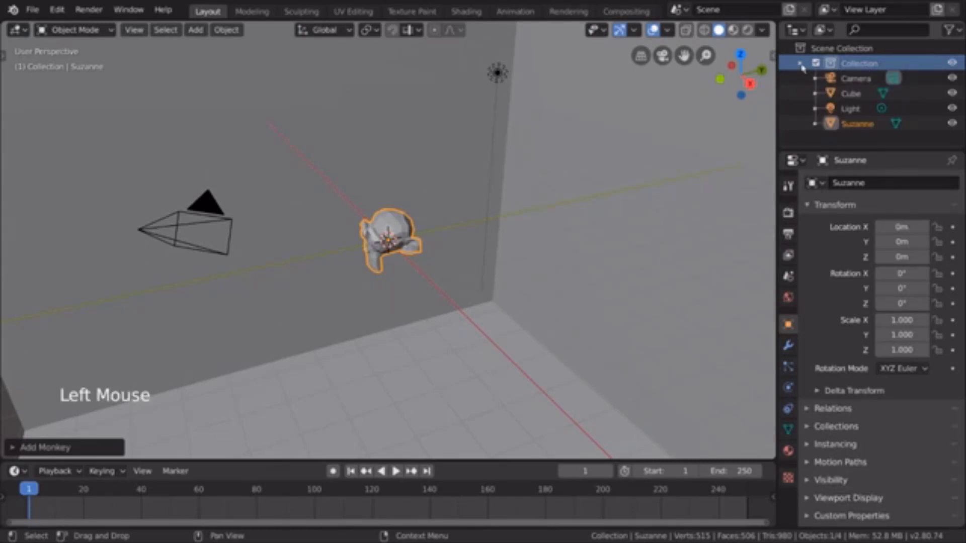
click(800, 64)
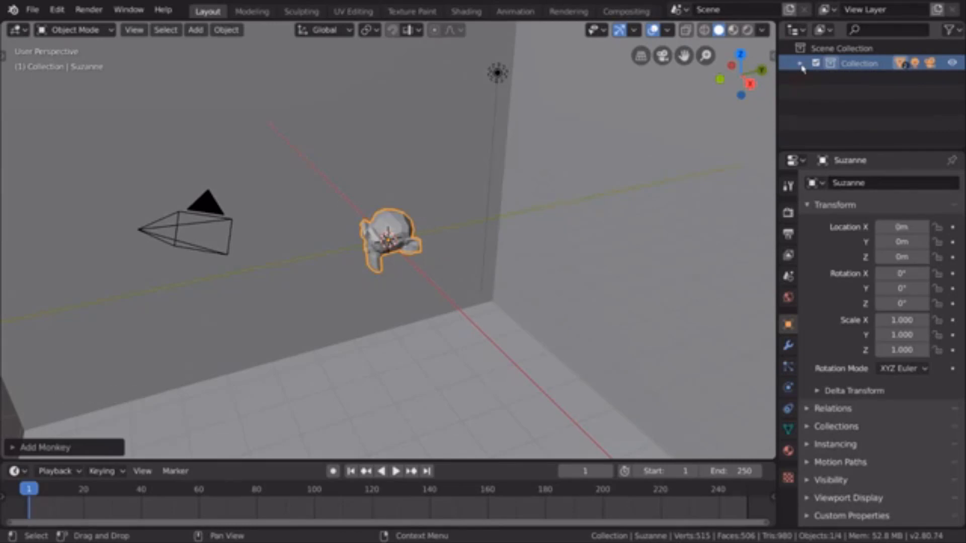
click(801, 68)
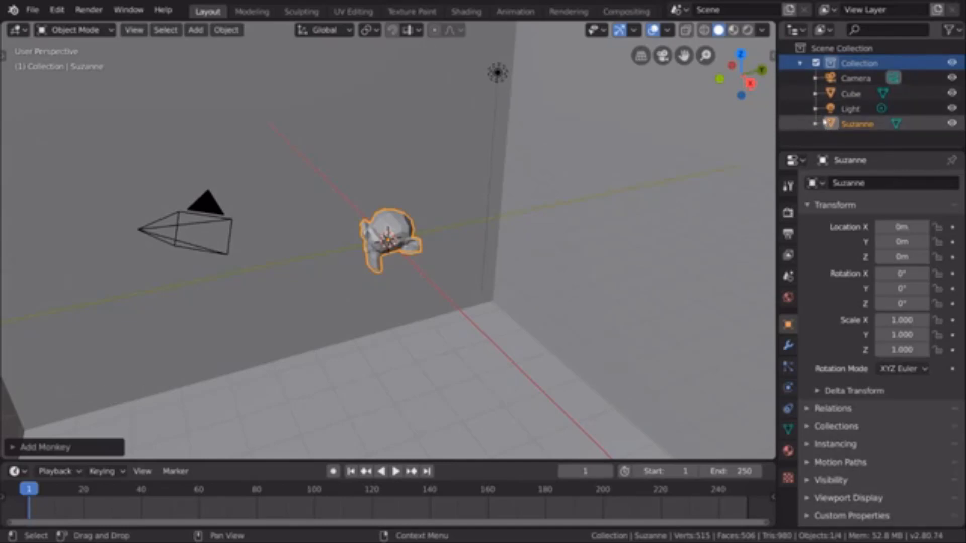
key(KP_Subtract)
key(KP_Add)
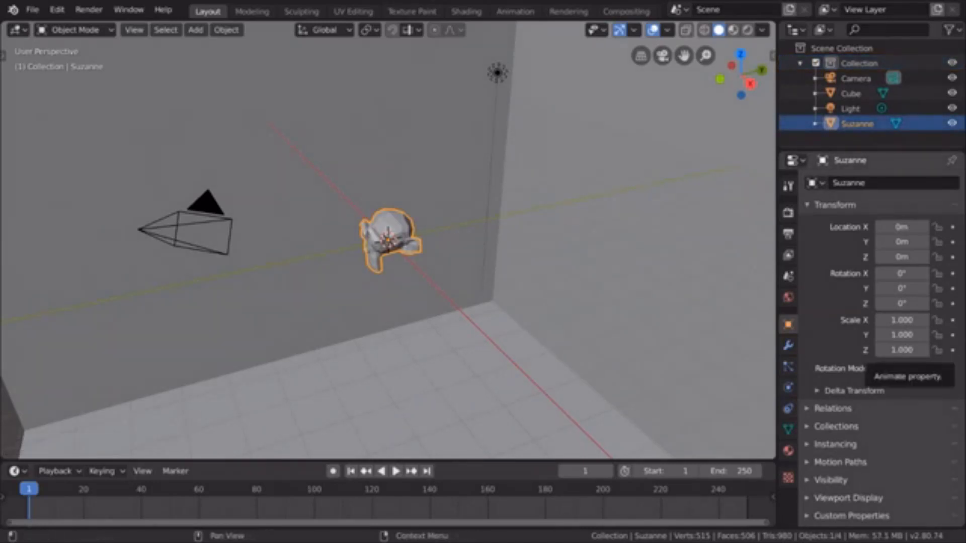
Step: Move the monkey head out of Collection into the Scene Collection, and undo the move
click(403, 228)
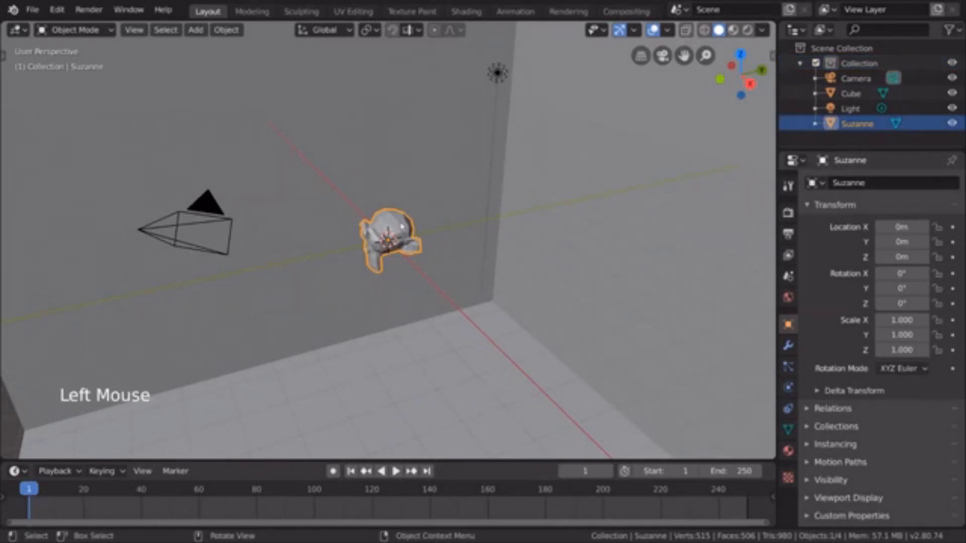
right_click(515, 270)
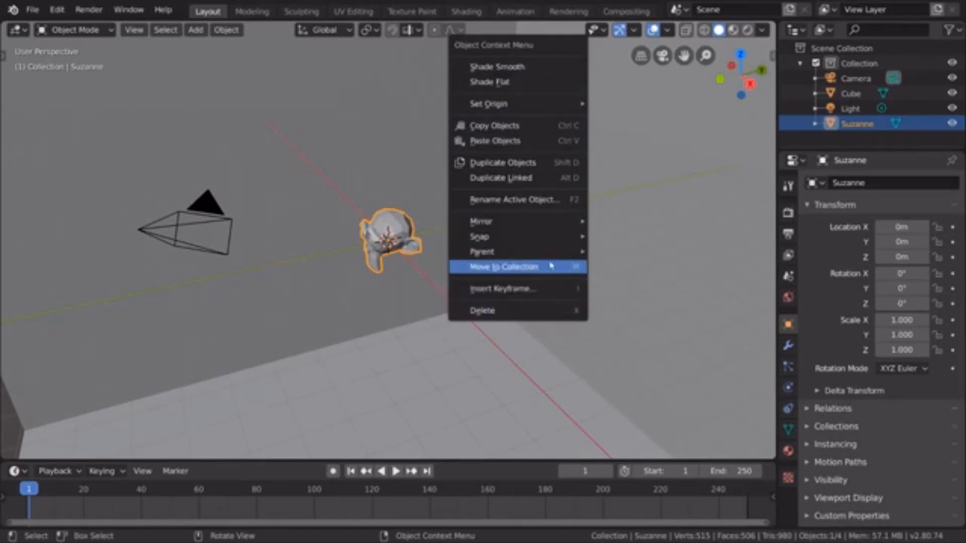
click(568, 270)
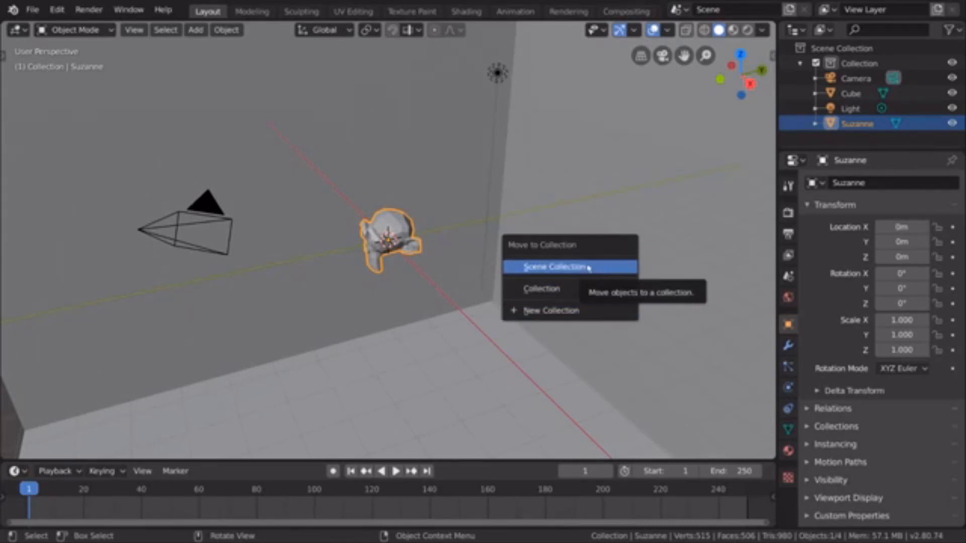
click(610, 268)
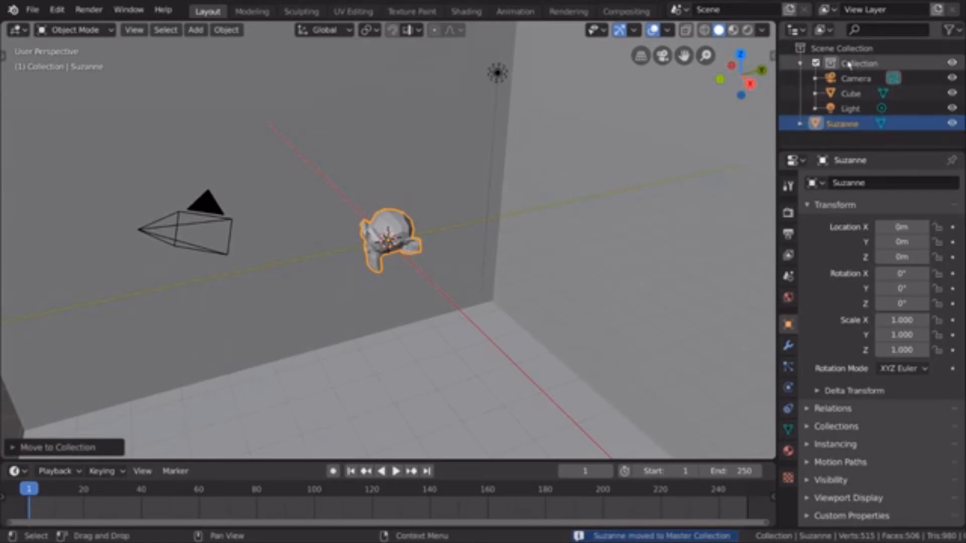
key(ctrl+z)
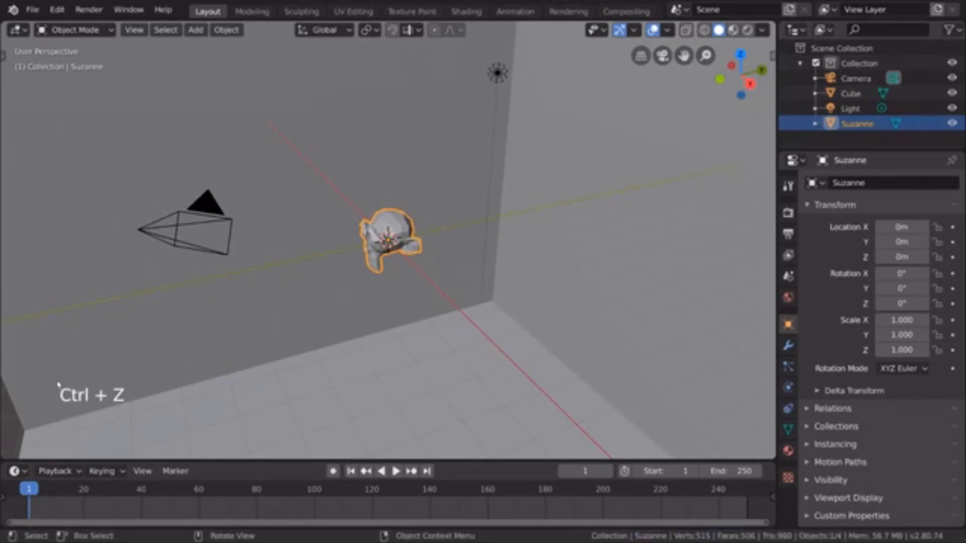
Step: Assign the monkey head to the existing Collection using Move to Collection
right_click(519, 246)
click(511, 237)
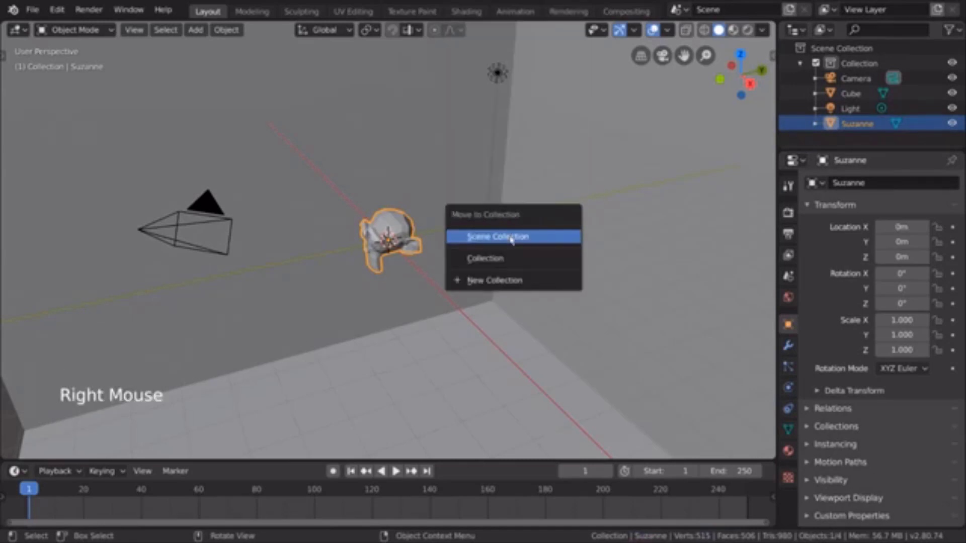
click(549, 260)
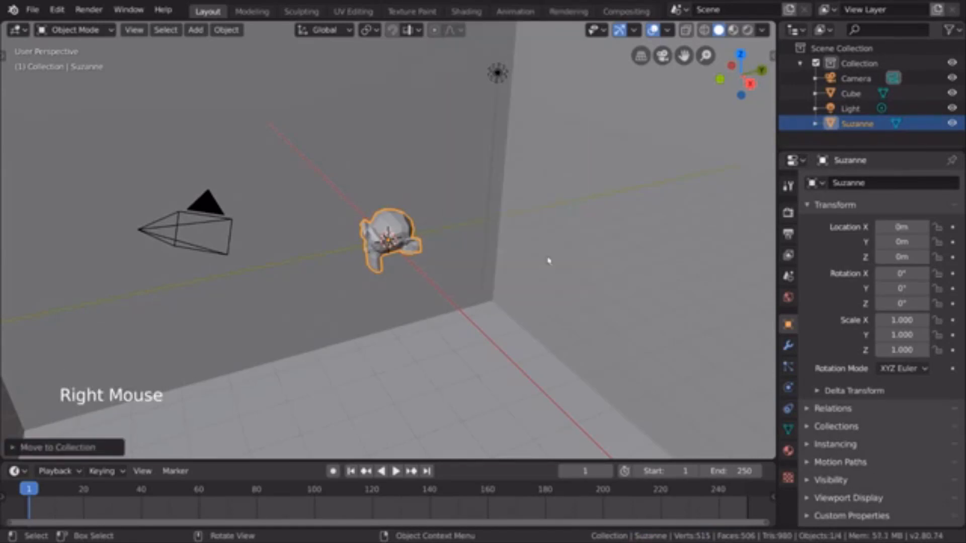
Step: Move the monkey head into a new collection named Character
right_click(497, 264)
click(496, 259)
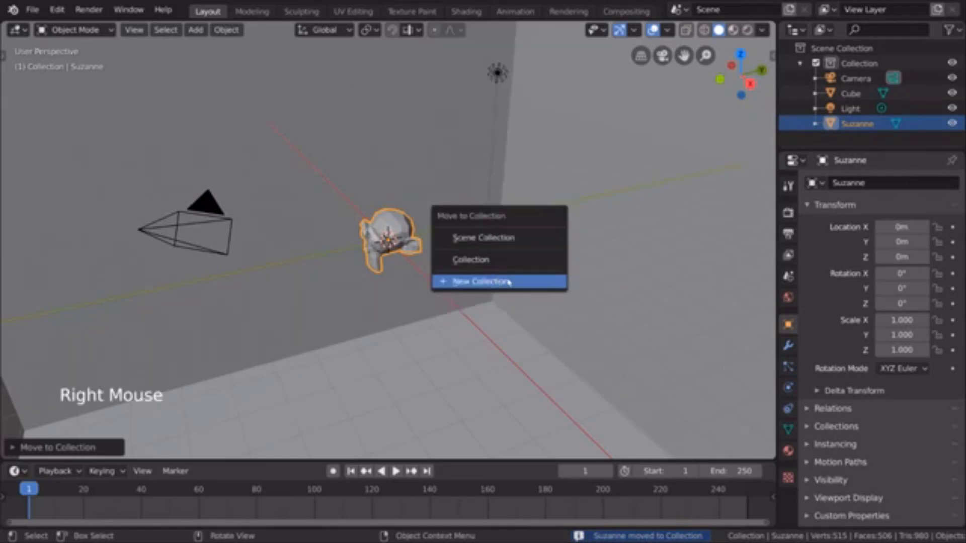
click(551, 286)
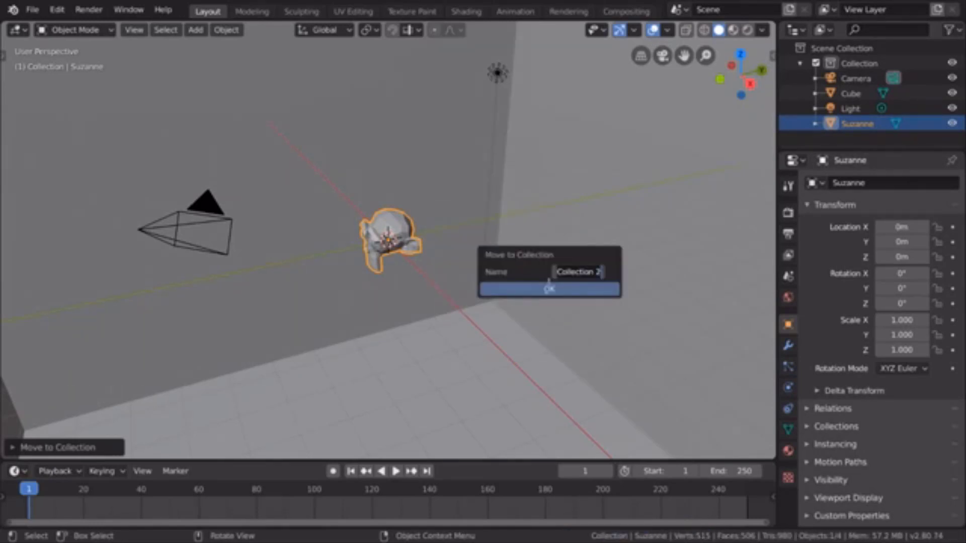
text(Charac)
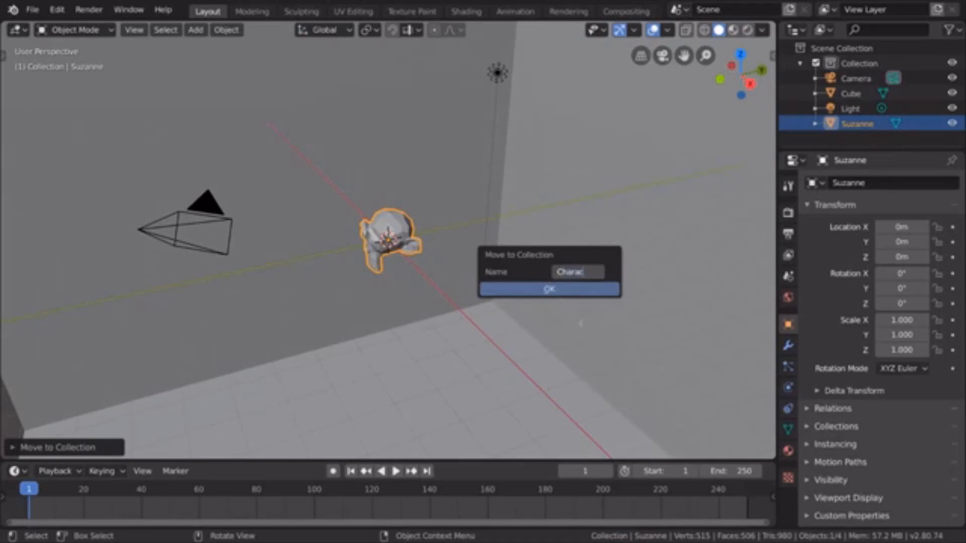
key(Return)
key(Return)
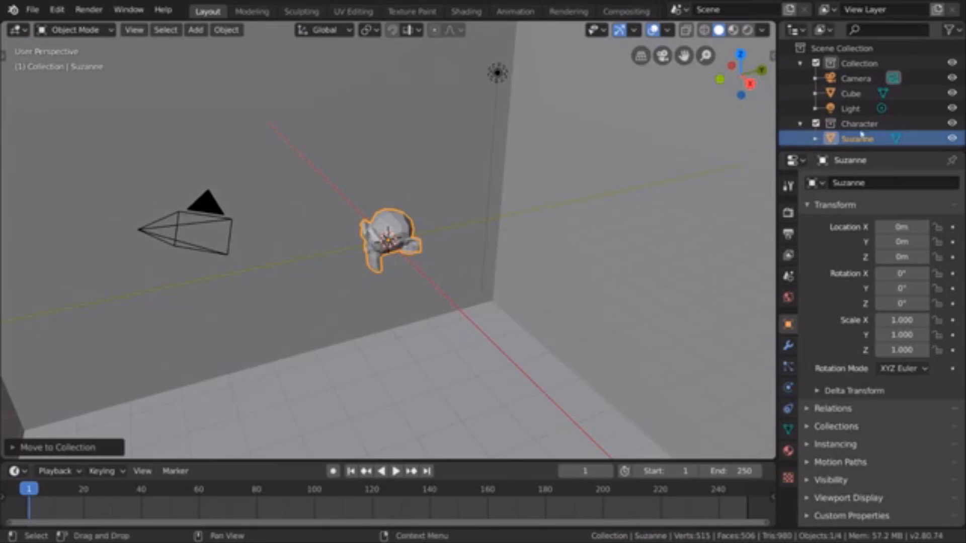
Step: Make Character the active collection, and hide and show it in the viewport
scroll(823, 139, down, 3)
click(901, 121)
click(952, 121)
click(953, 121)
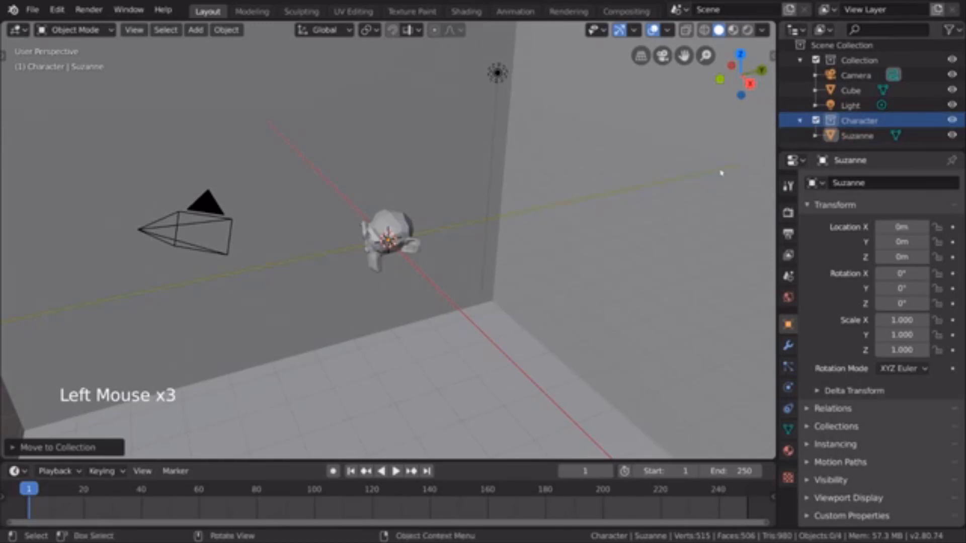
Step: Select the monkey head, move it to Collection and return it to the Character collection
click(405, 229)
key(m)
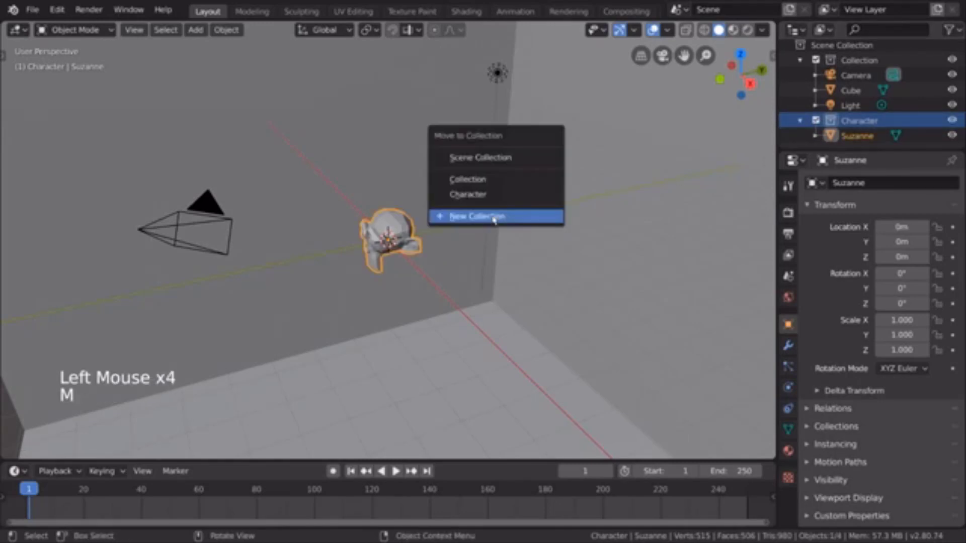
click(495, 184)
key(m)
click(500, 198)
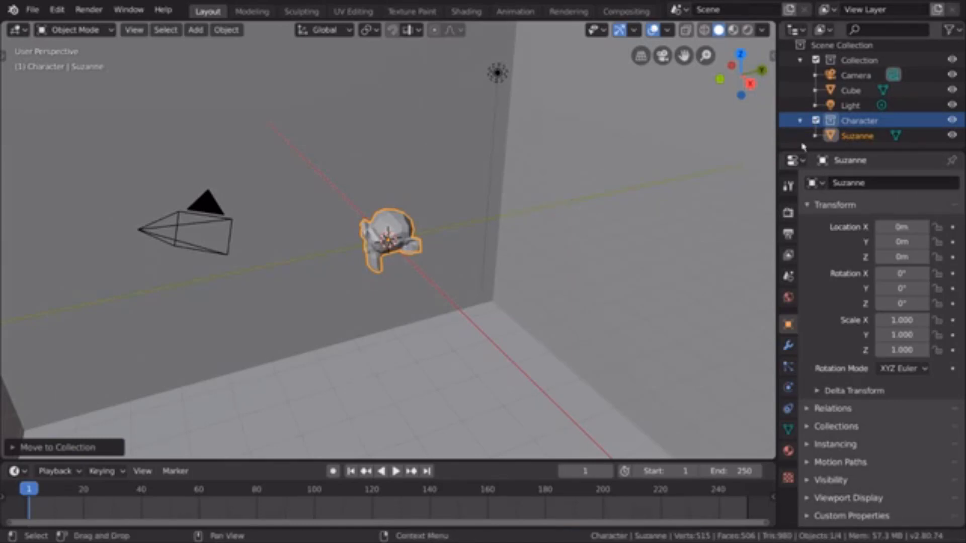
Step: Add a new empty collection below Character in the outliner and make it the active collection
scroll(917, 107, down, 4)
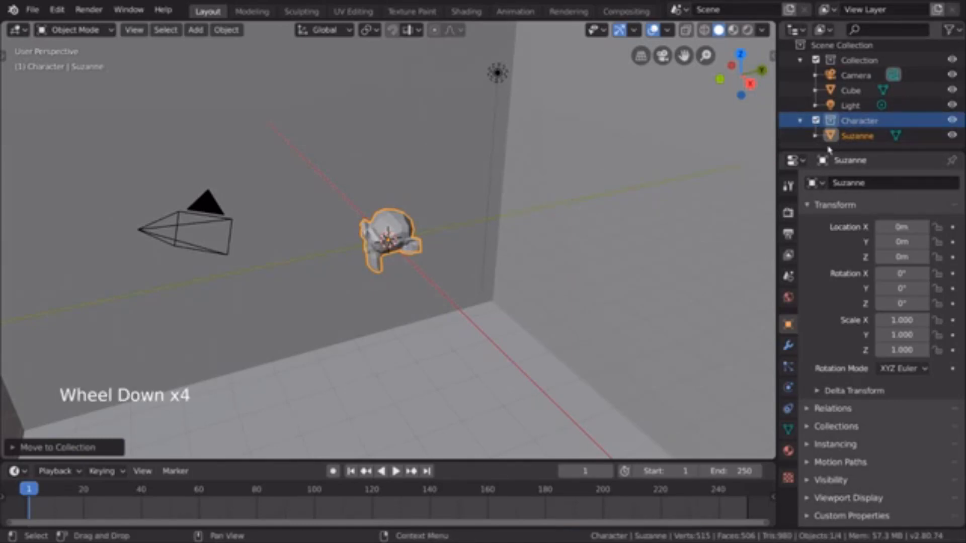
right_click(812, 148)
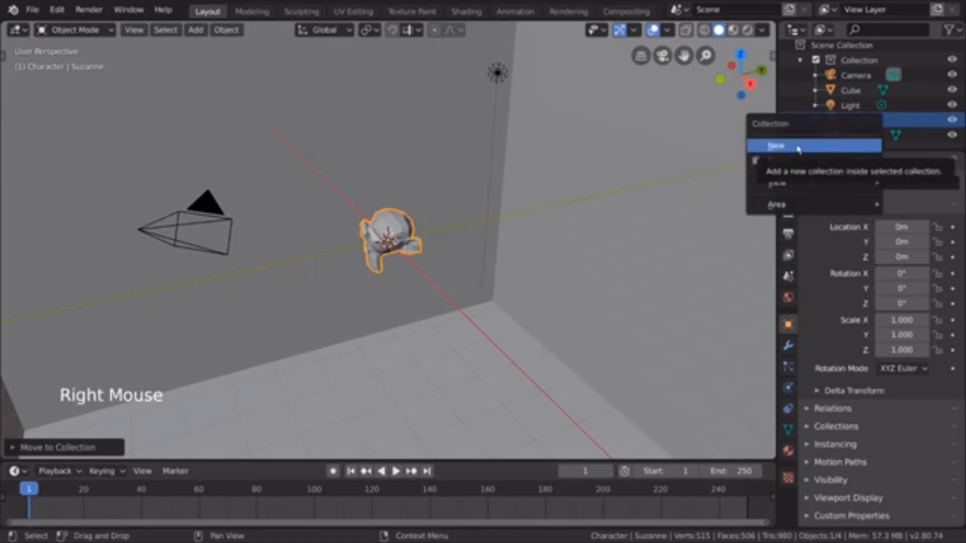
click(821, 147)
scroll(863, 104, down, 1)
scroll(865, 106, down, 3)
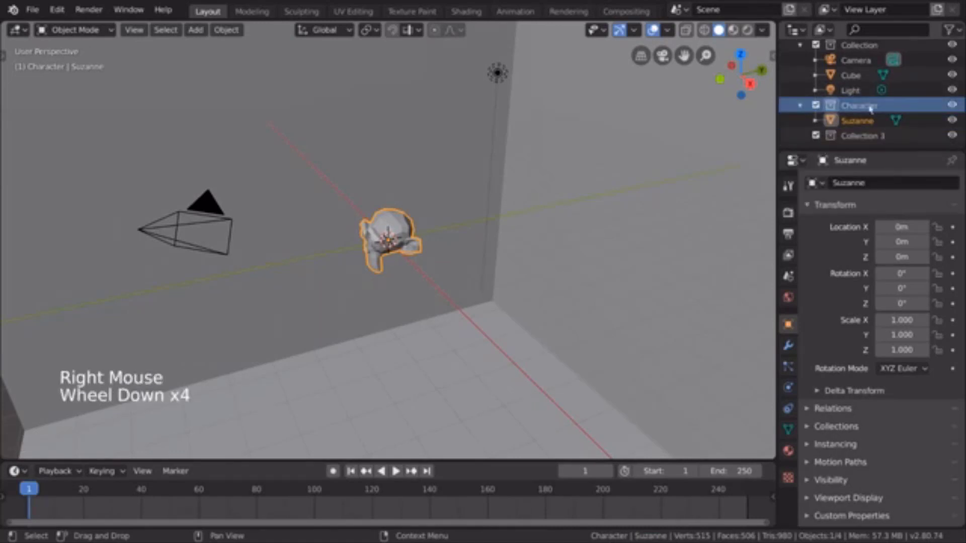
click(872, 135)
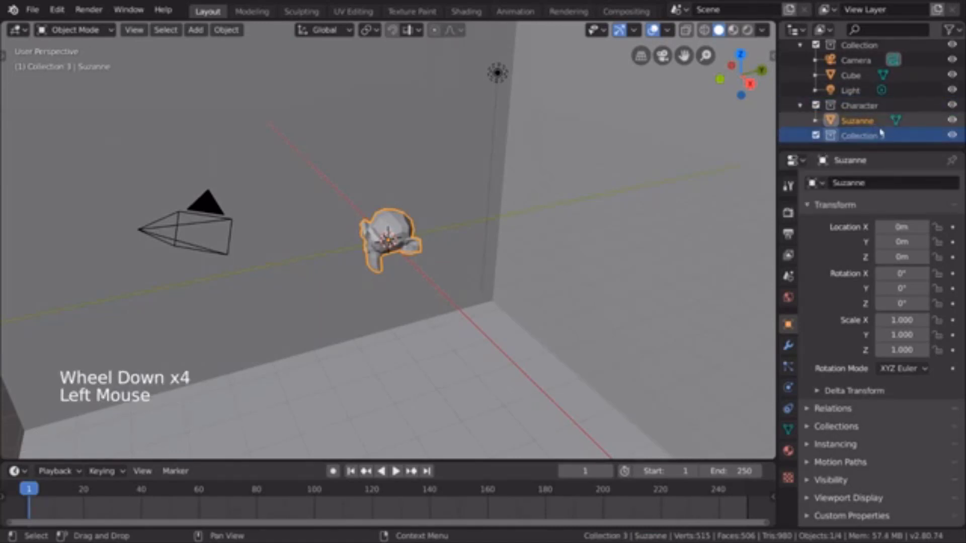
Step: Switch the active collection to Scene Collection and to Character, and add a new collection nested inside Character
scroll(874, 126, up, 4)
click(855, 49)
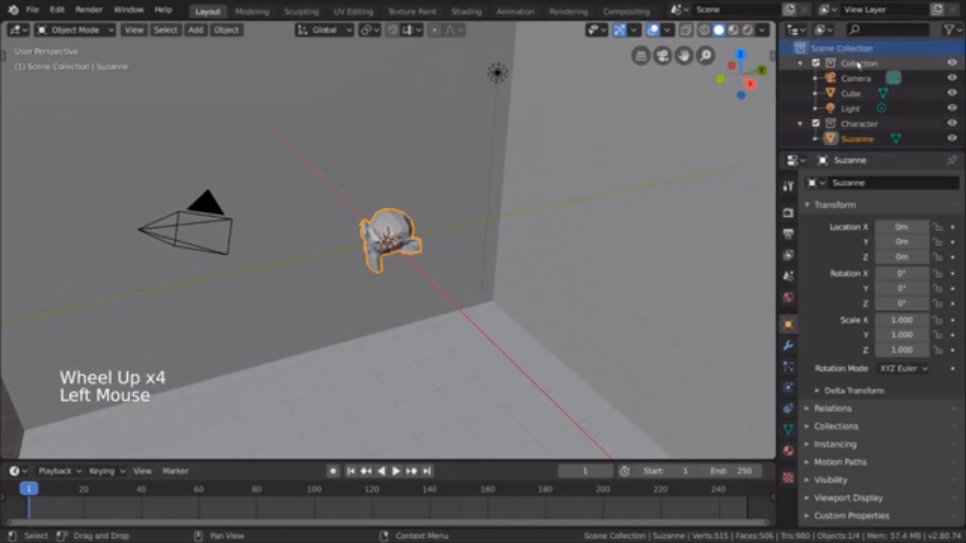
scroll(855, 66, down, 2)
click(856, 105)
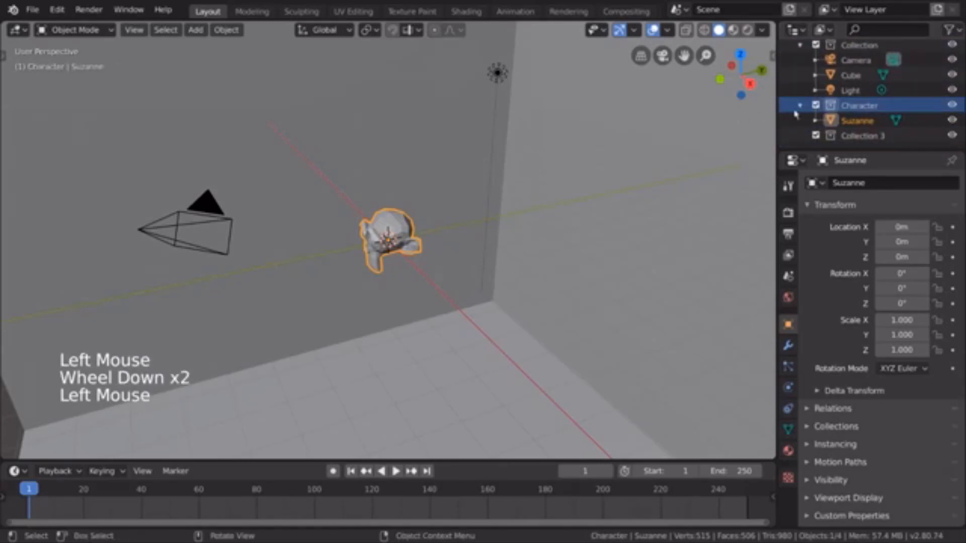
right_click(875, 105)
click(876, 106)
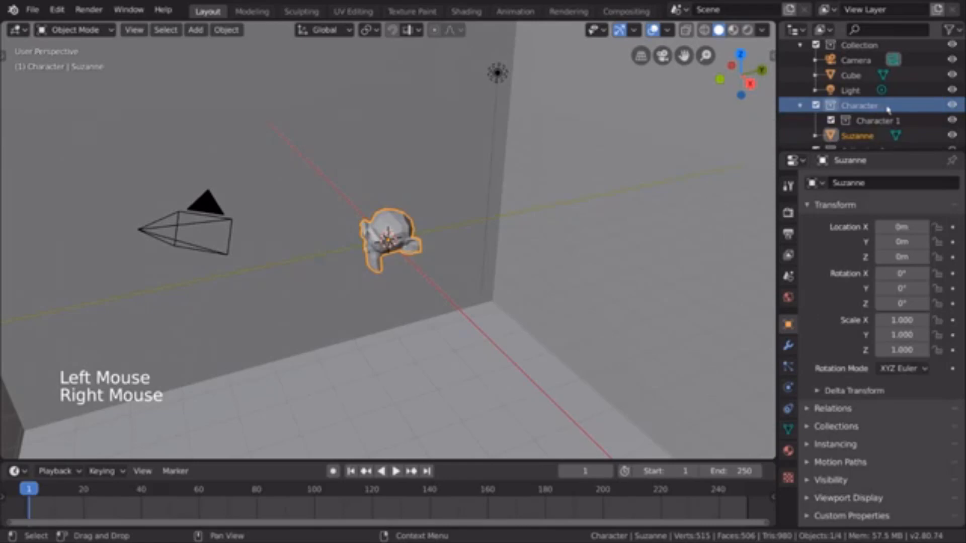
click(911, 121)
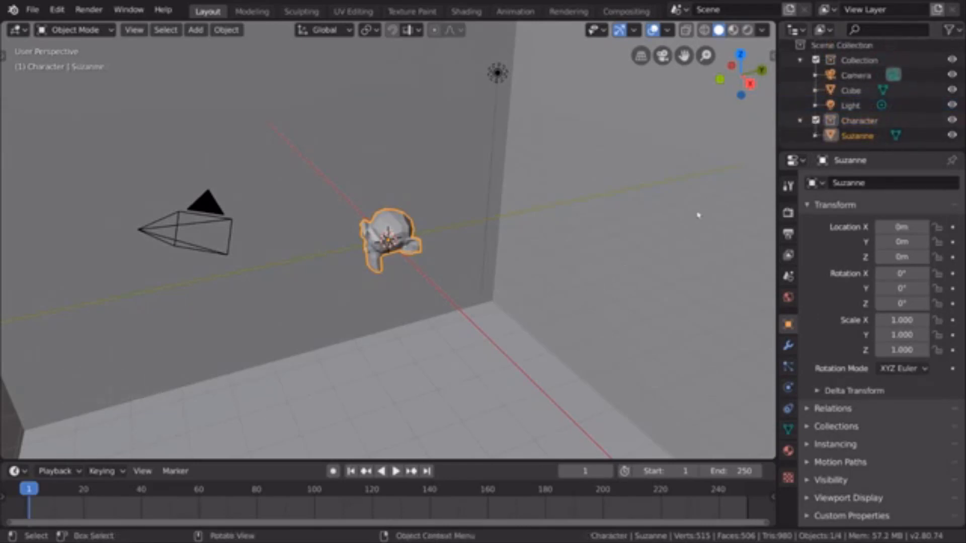
Step: Add two new empty collections directly under the Scene Collection
key(c)
scroll(916, 84, down, 4)
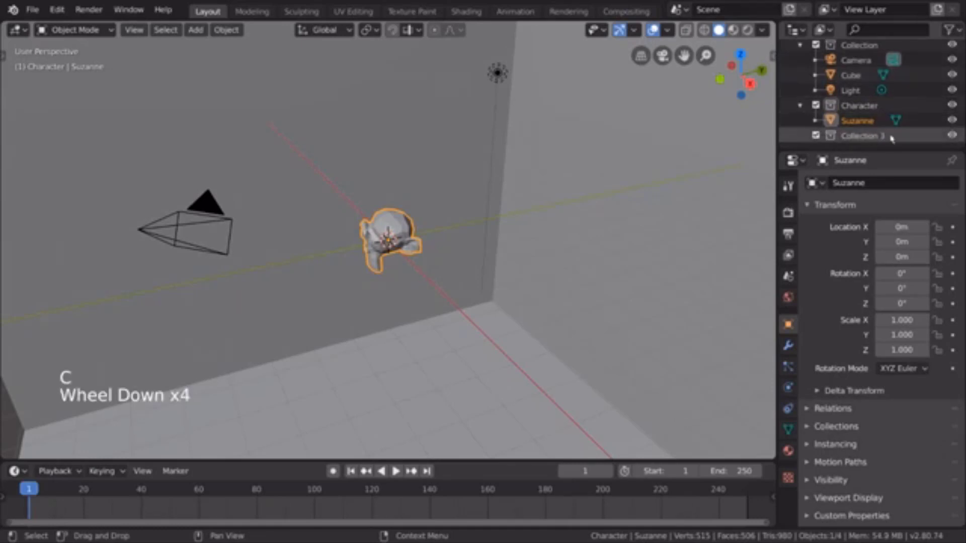
key(c)
scroll(882, 137, down, 4)
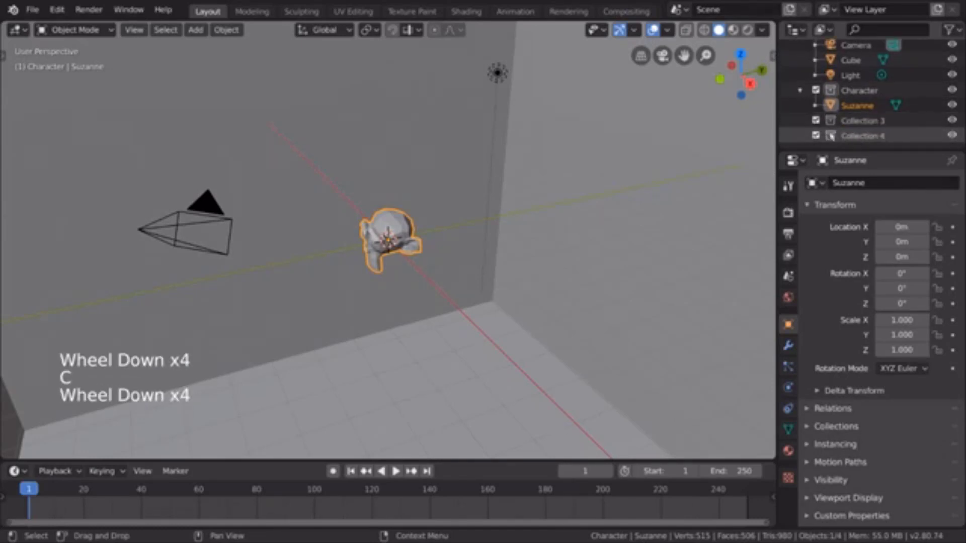
Step: Select the Character collection and add a long series of new collections nested inside it
click(843, 93)
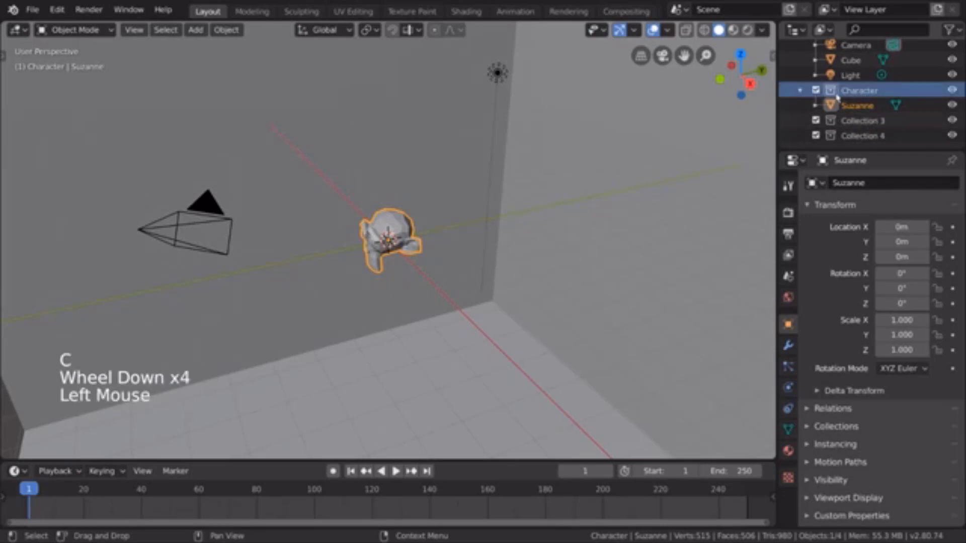
key(c)
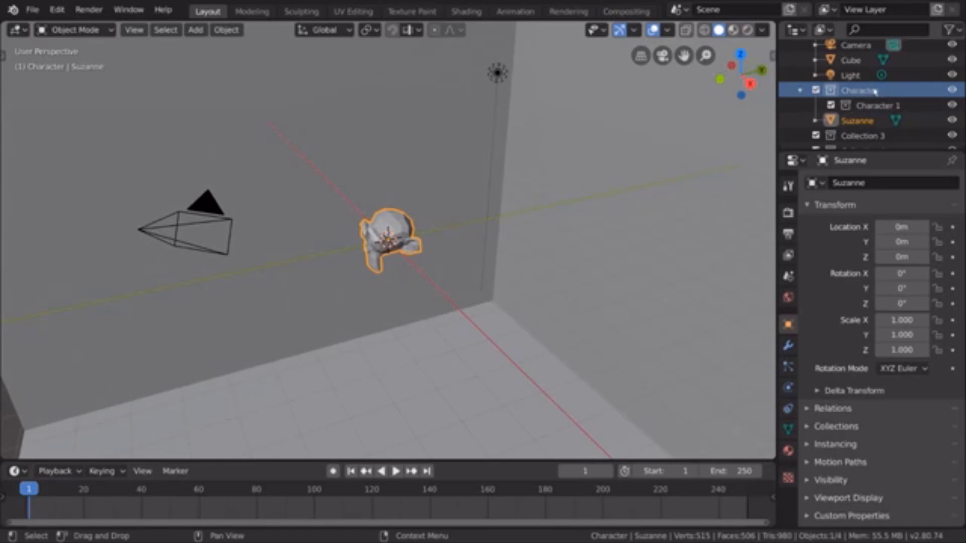
key(c)
key(c)
key(c)
key(c)
key(c)
key(c)
key(c)
key(c)
key(c)
key(c)
key(c)
key(c)
key(c)
key(c)
key(c)
key(c)
key(c)
scroll(899, 90, down, 1)
scroll(899, 90, down, 12)
key(c)
key(c)
key(c)
key(c)
key(c)
key(c)
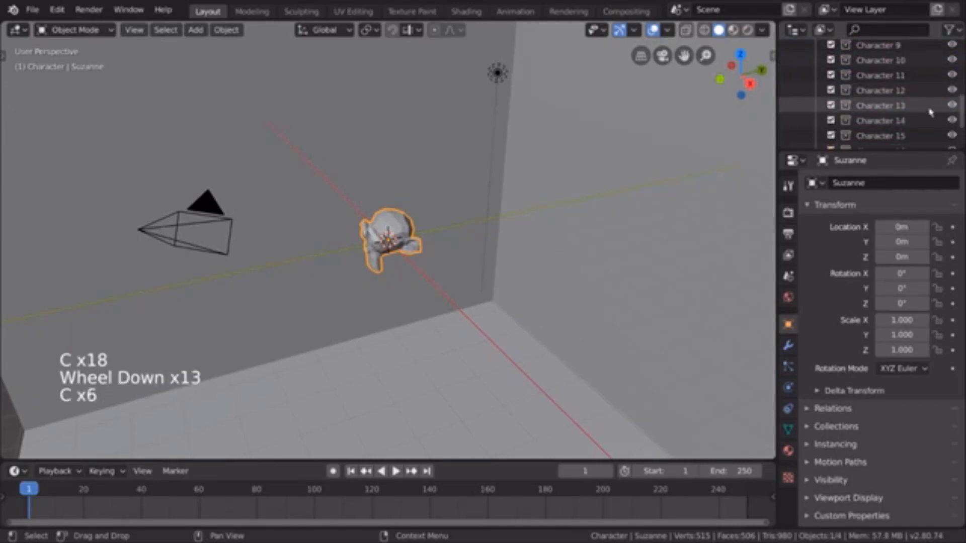
key(c)
key(c)
scroll(934, 114, down, 6)
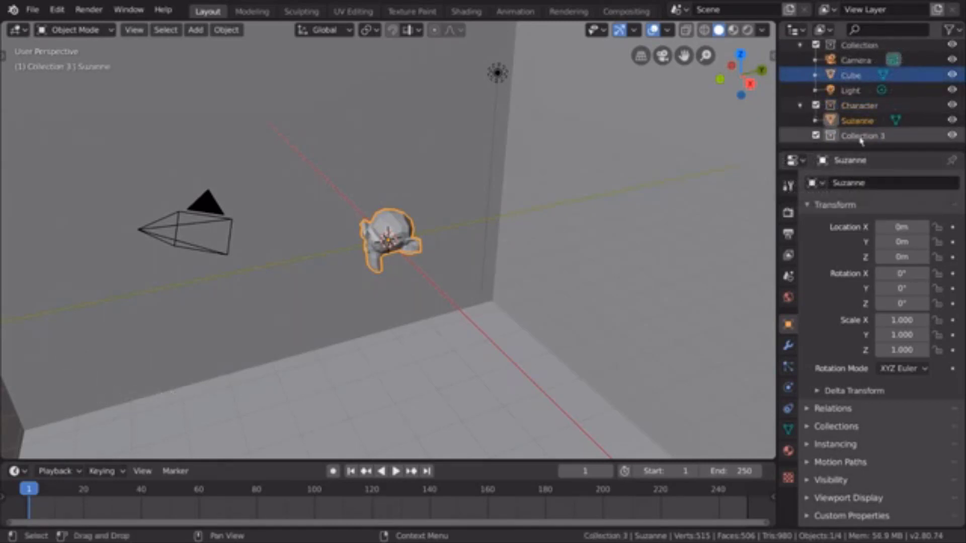
Step: Rename the empty Collection 3 to BG
triple_click(861, 136)
click(733, 155)
ctrl+click(871, 135)
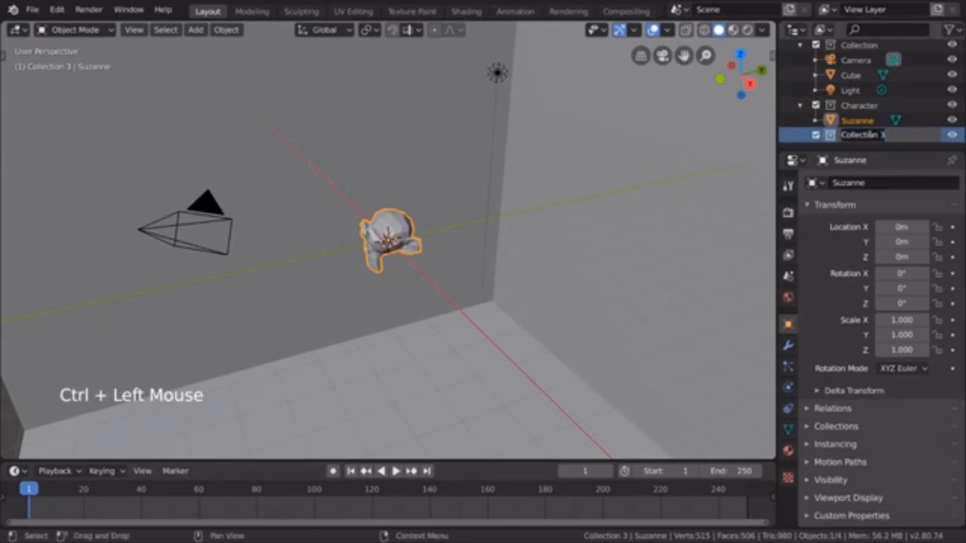
text(BG)
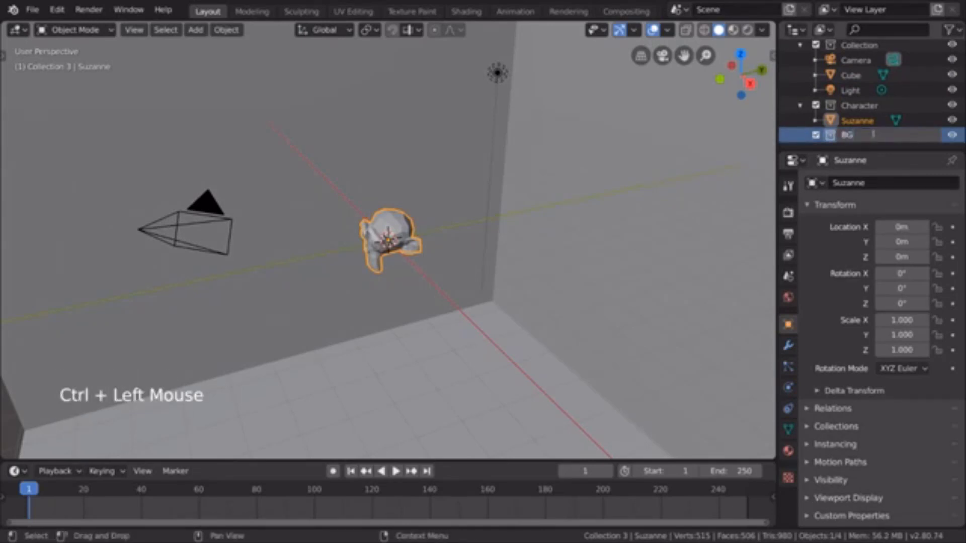
key(Return)
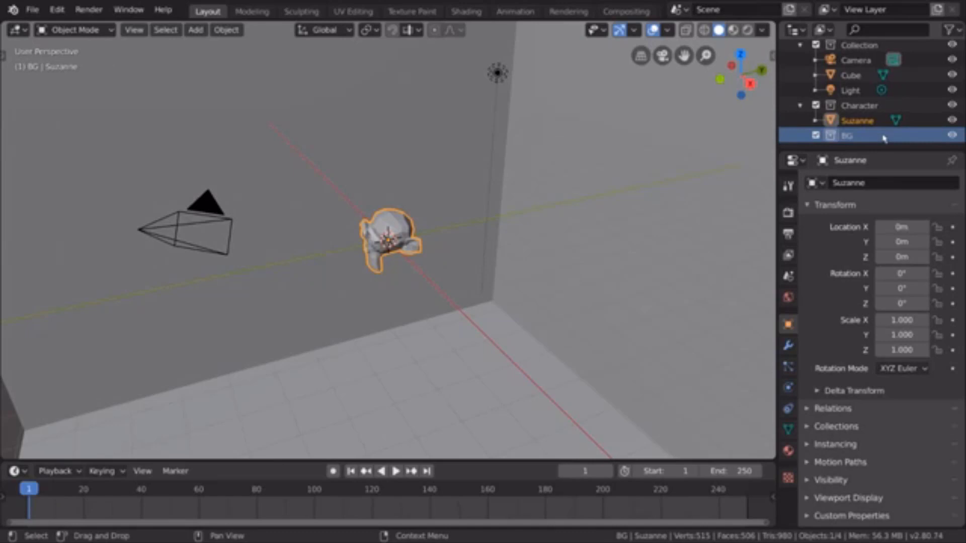
Step: Select the enlarged cube, move it into the BG collection, and undo the move
click(633, 203)
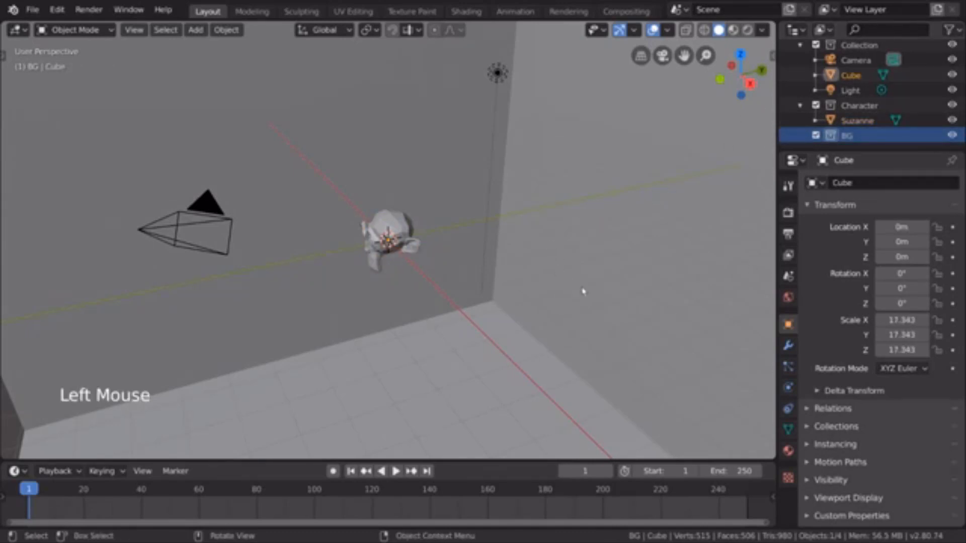
key(m)
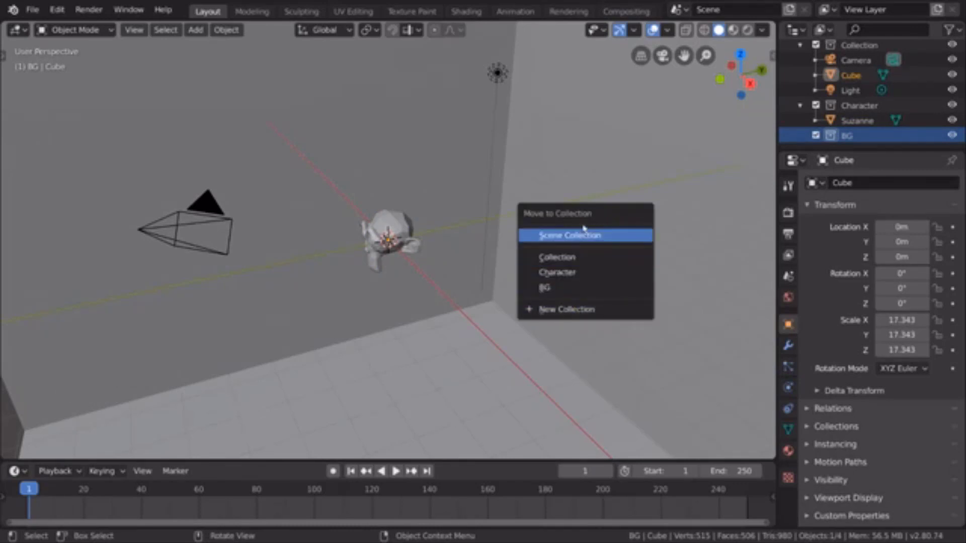
click(626, 288)
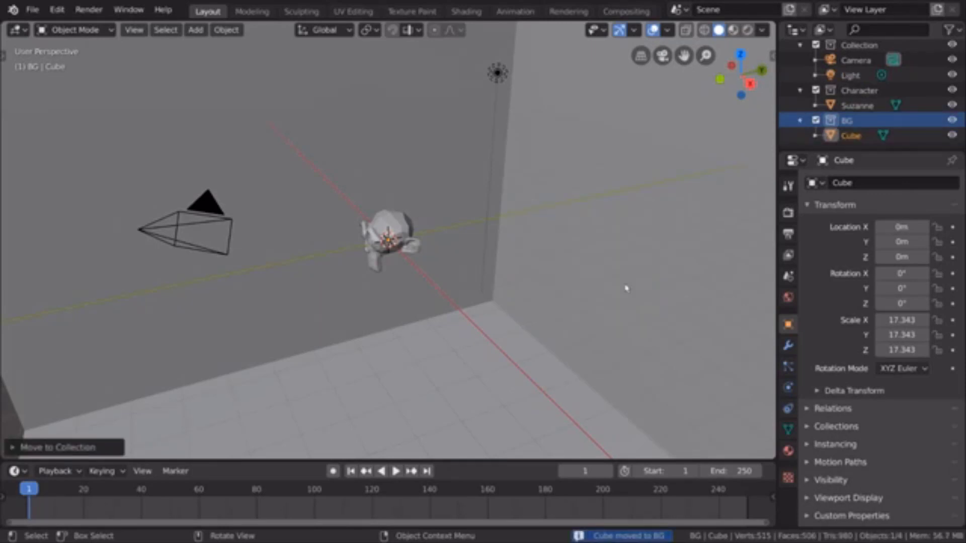
key(ctrl+z)
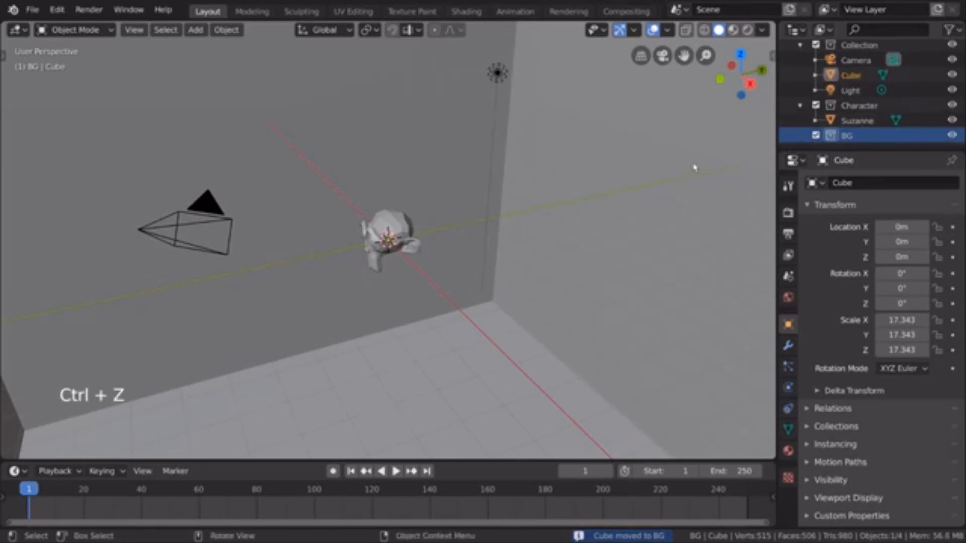
Step: Move the enlarged Cube from Collection into the BG collection in the scene hierarchy
click(850, 77)
drag(854, 80, 856, 137)
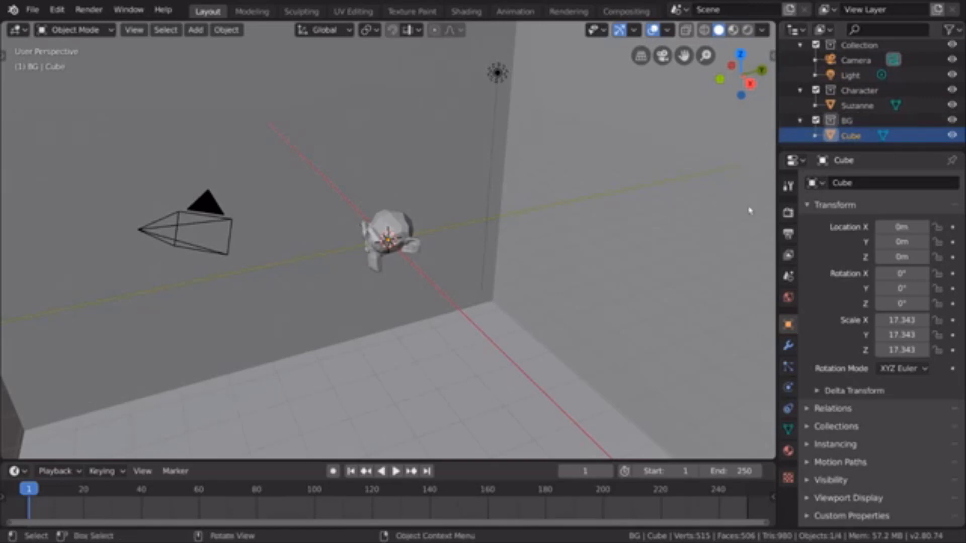
key(ctrl+z)
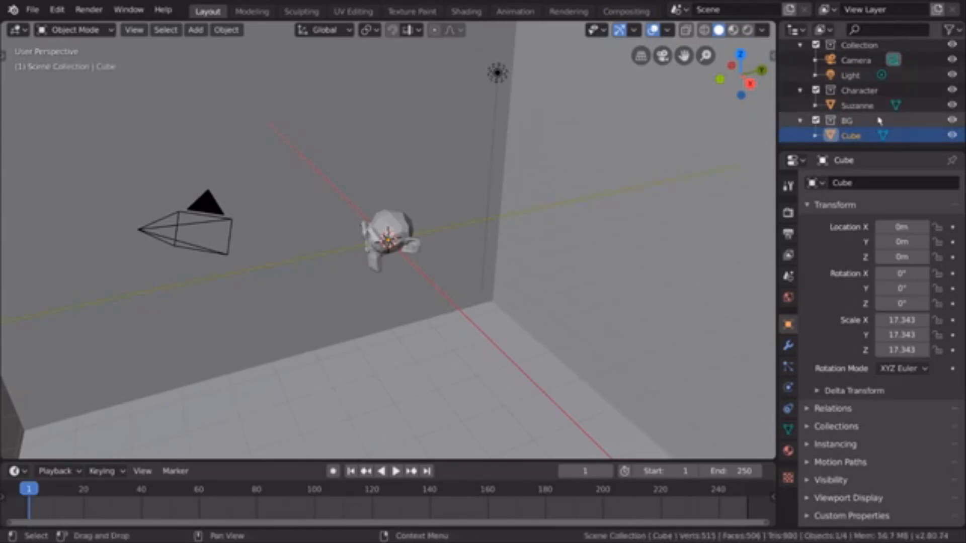
Step: Exclude the Character and BG collections from the view layer and include both again
click(817, 91)
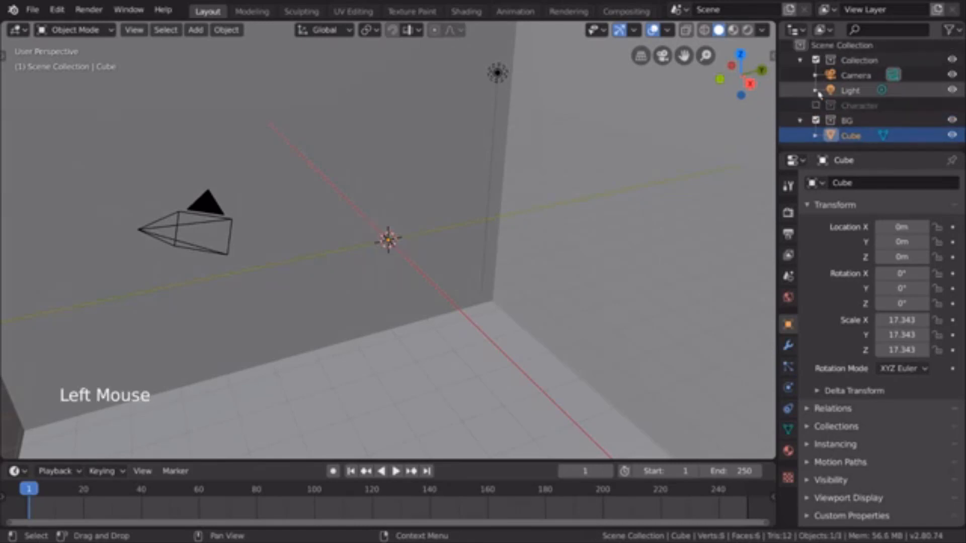
click(817, 121)
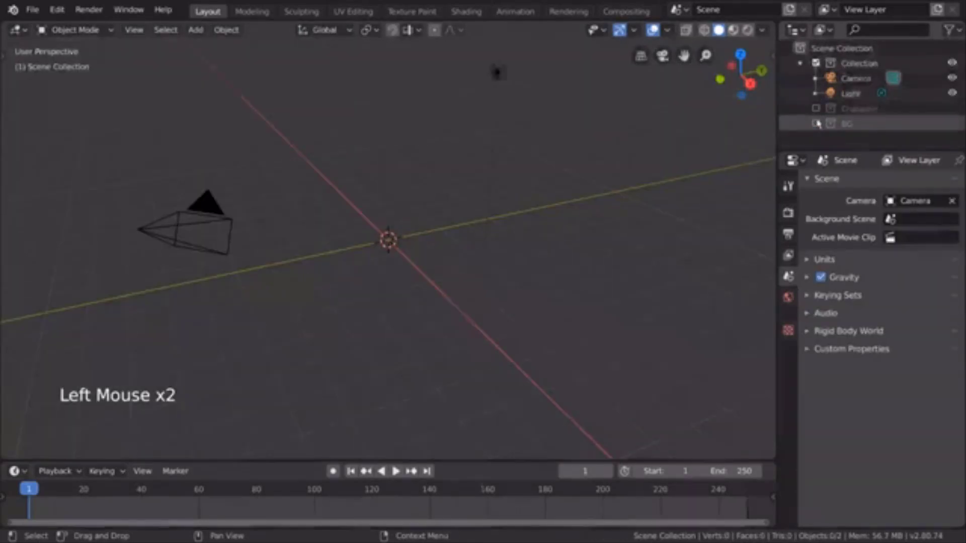
click(816, 108)
click(816, 108)
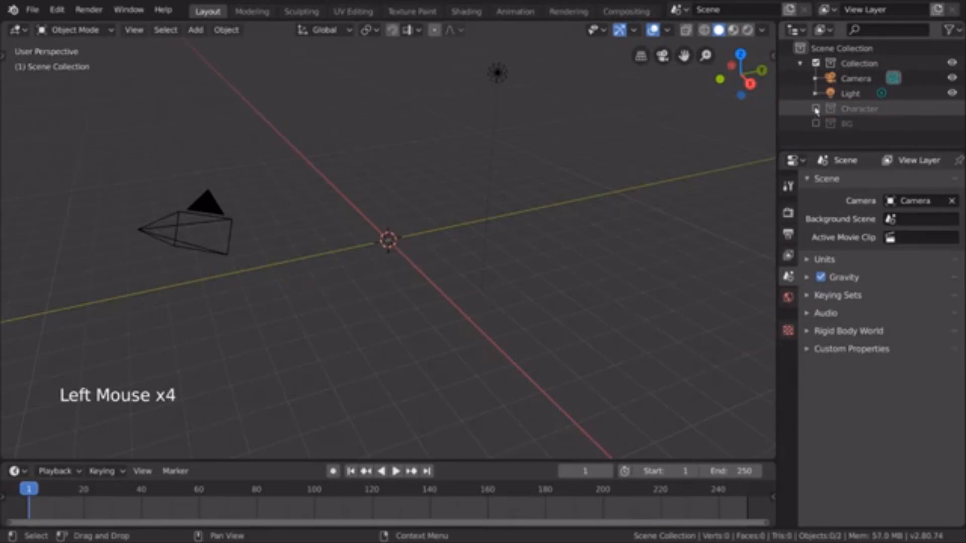
click(816, 124)
click(816, 109)
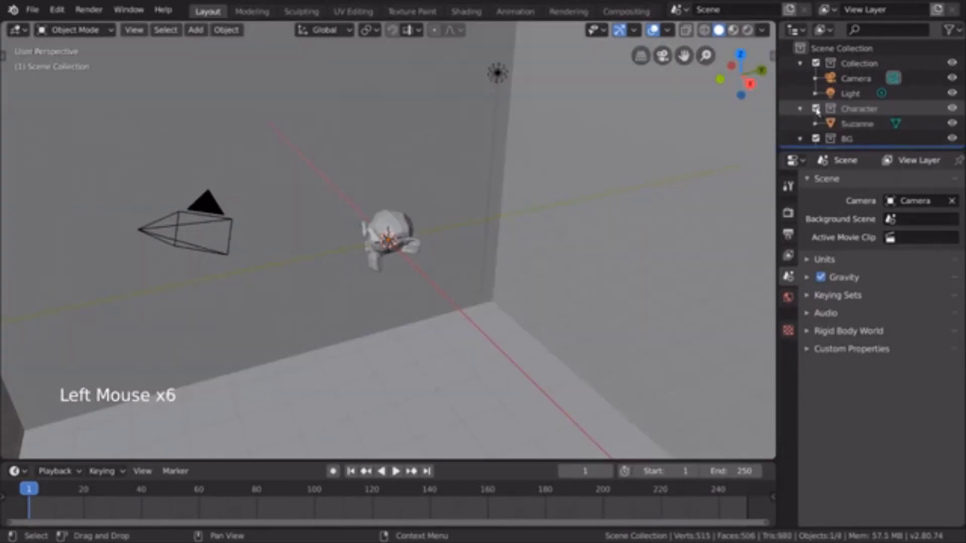
scroll(855, 120, down, 3)
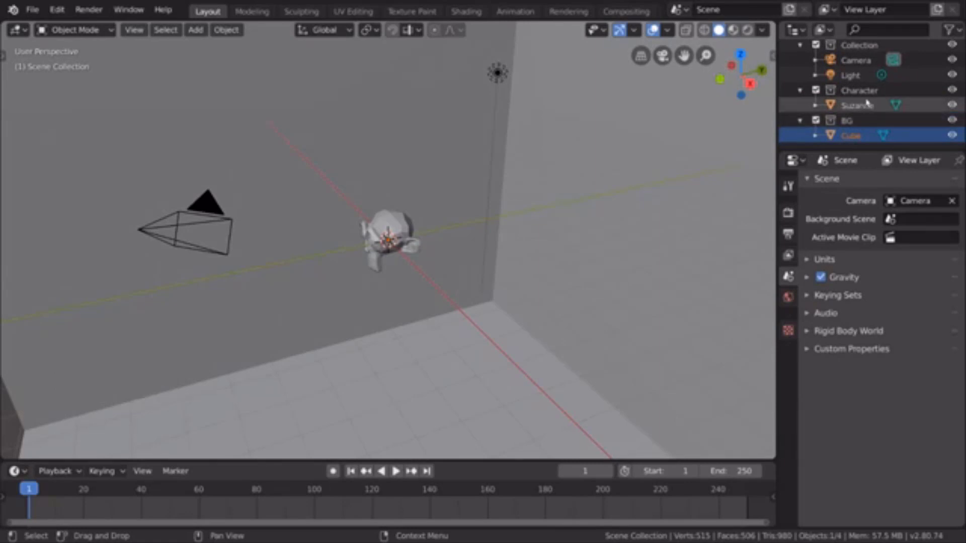
Step: Add a new view layer and exclude the Character and BG collections from it
click(937, 9)
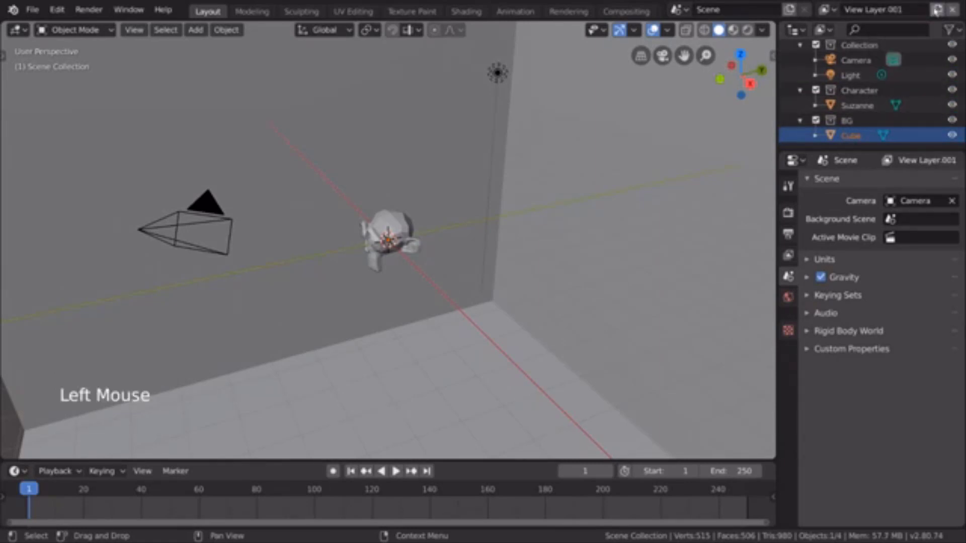
click(816, 91)
click(816, 121)
Step: Switch to the original View Layer and back to View Layer.001, and remove View Layer.001
click(826, 9)
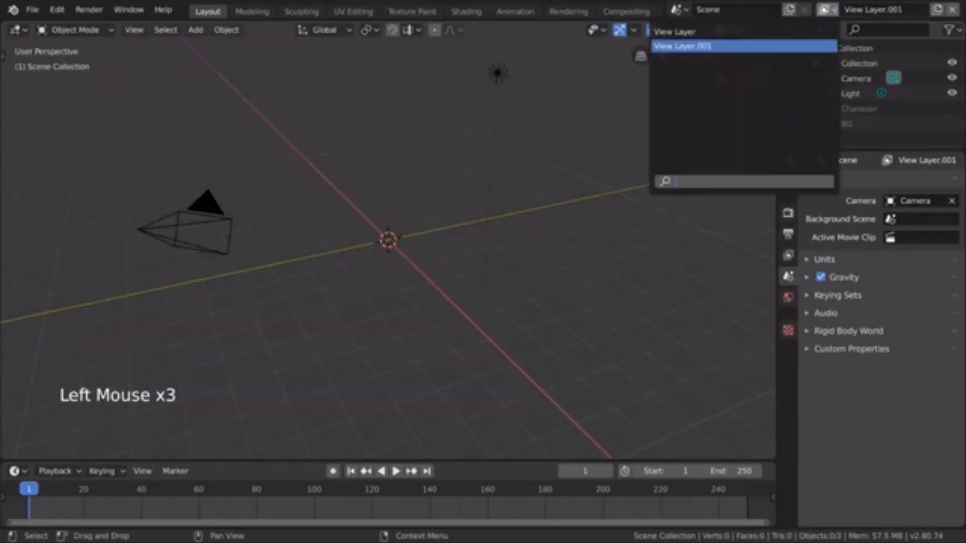
click(825, 32)
scroll(850, 88, down, 3)
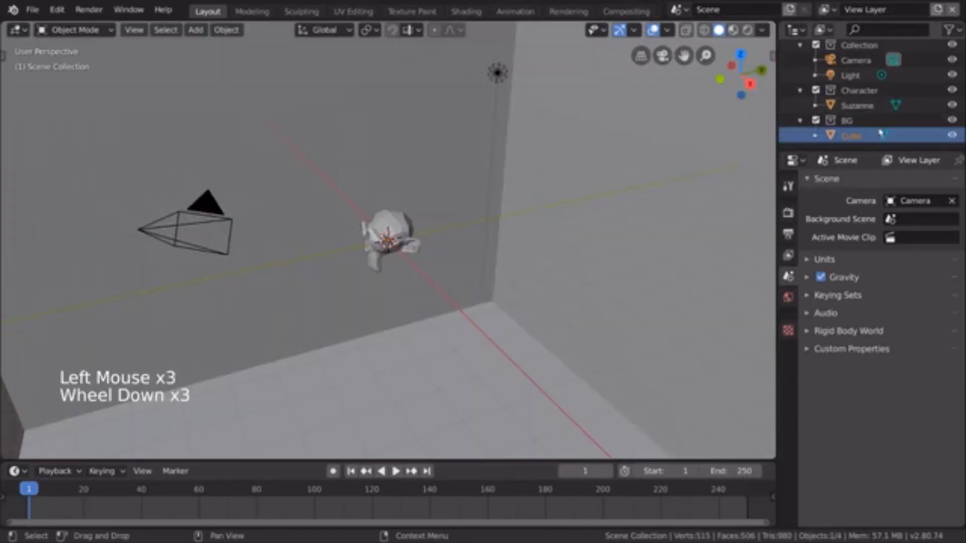
click(826, 9)
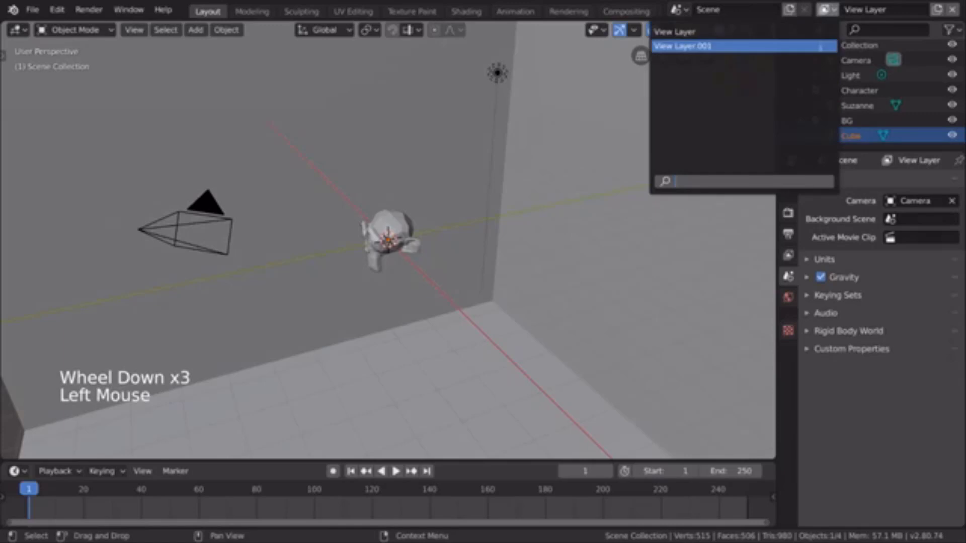
click(826, 44)
click(952, 9)
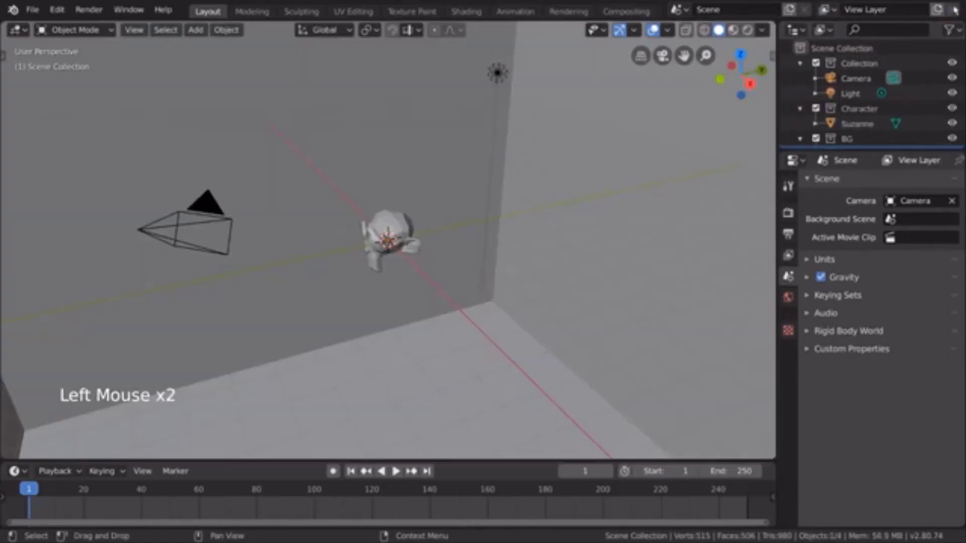
Step: Select the Camera and Light together and move them from Collection into the Character collection
click(855, 78)
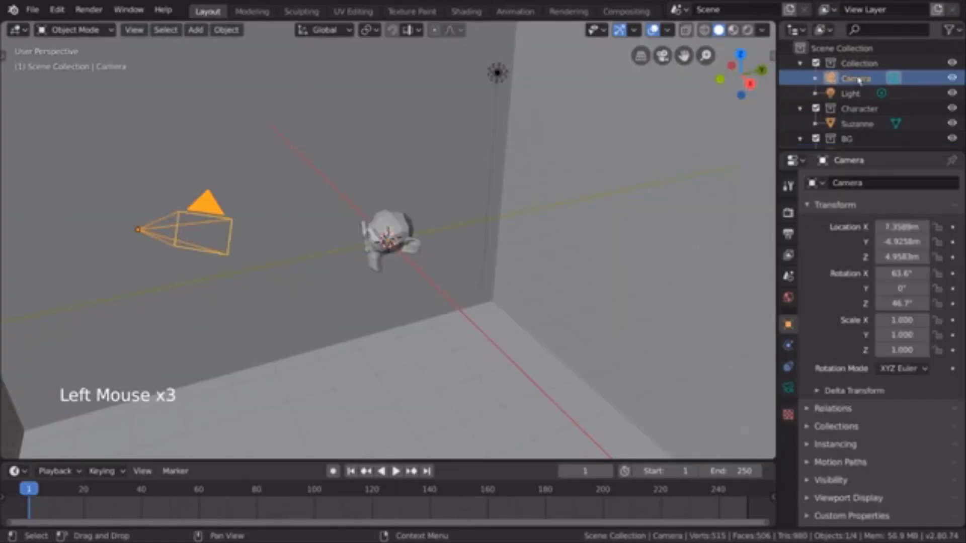
shift+click(855, 93)
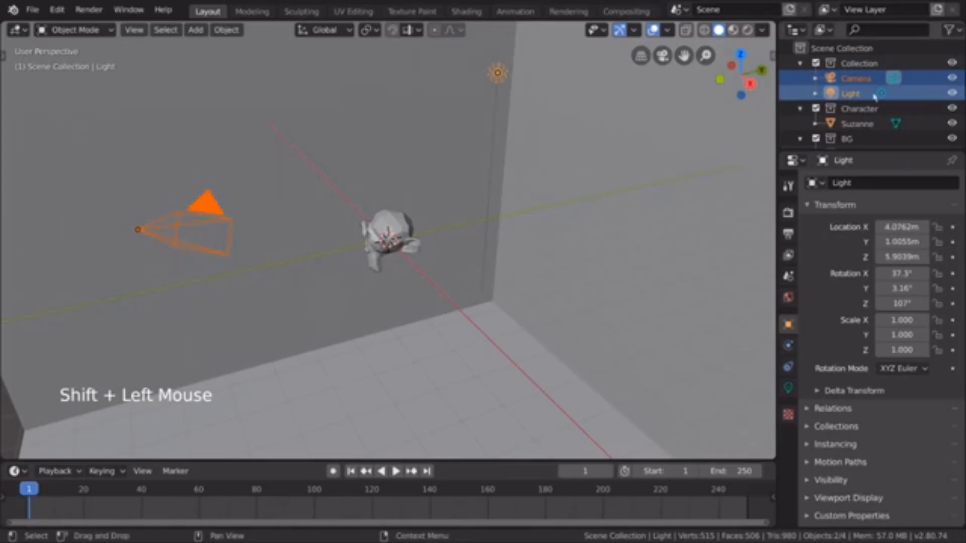
scroll(879, 92, down, 1)
drag(854, 79, 852, 127)
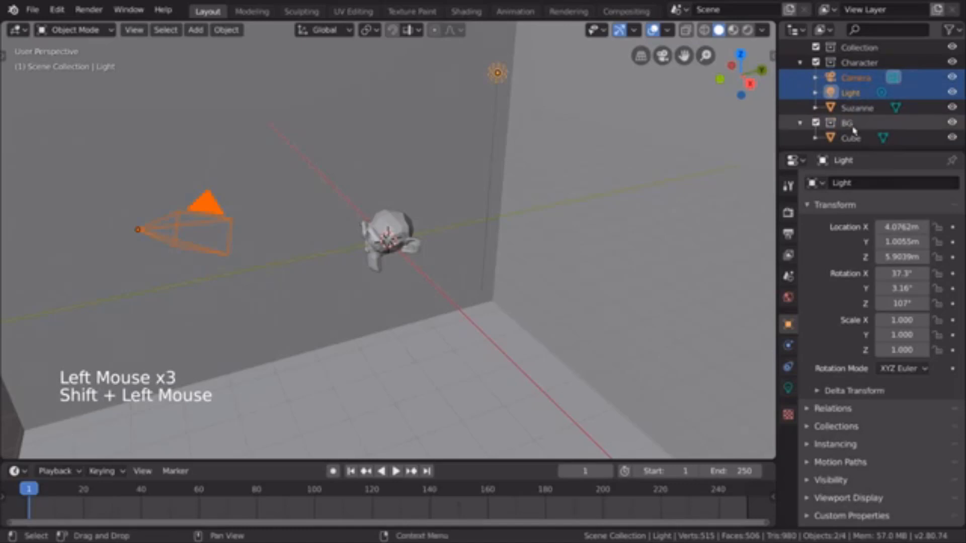
scroll(870, 132, down, 2)
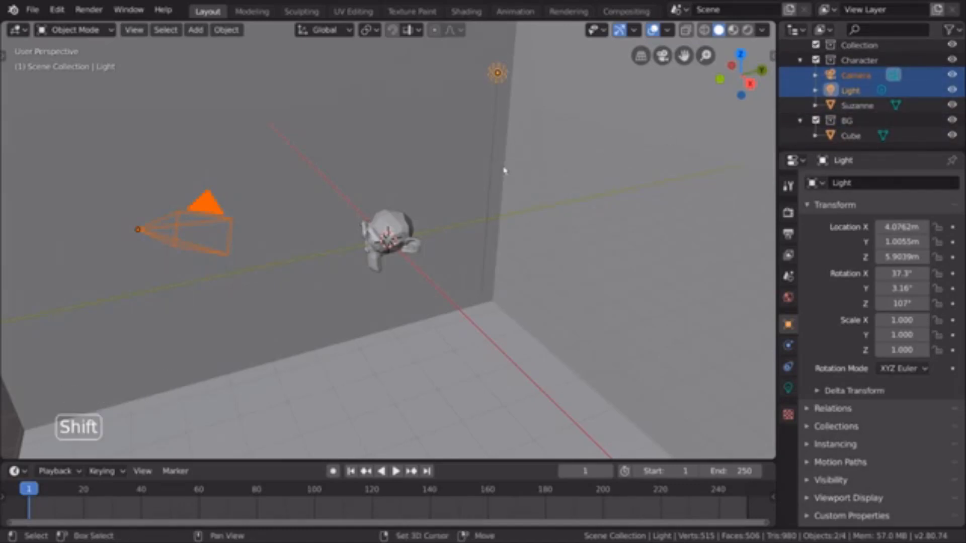
Step: Select the Camera and Light together and move them back from Character into Collection
shift+click(498, 73)
key(shift+m)
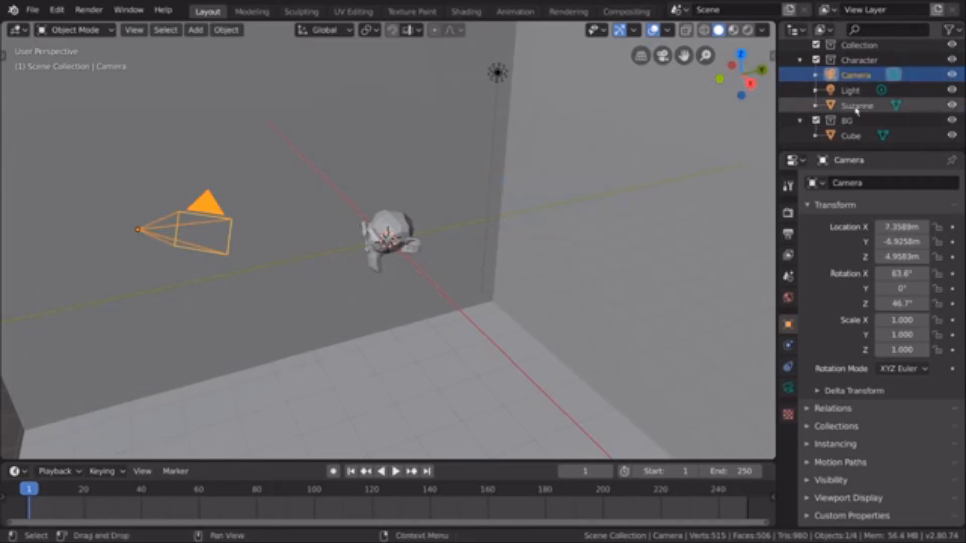
shift+click(851, 91)
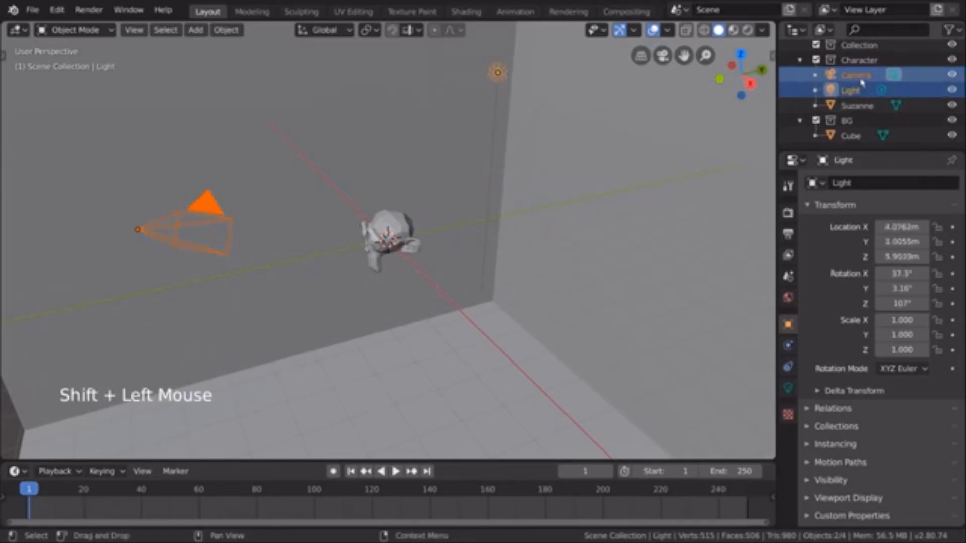
drag(862, 79, 866, 46)
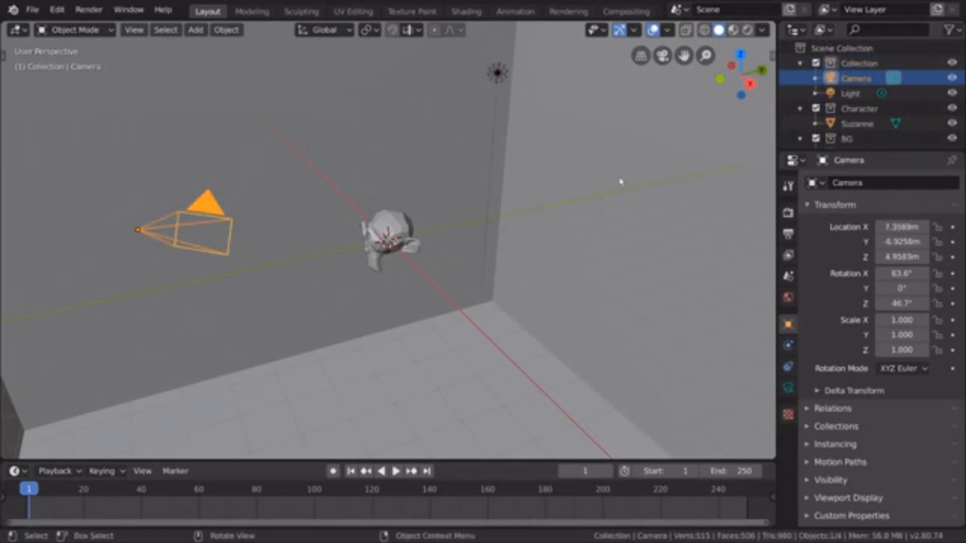
Step: Rename the collection that holds the Camera and Light to Char/BG
click(881, 64)
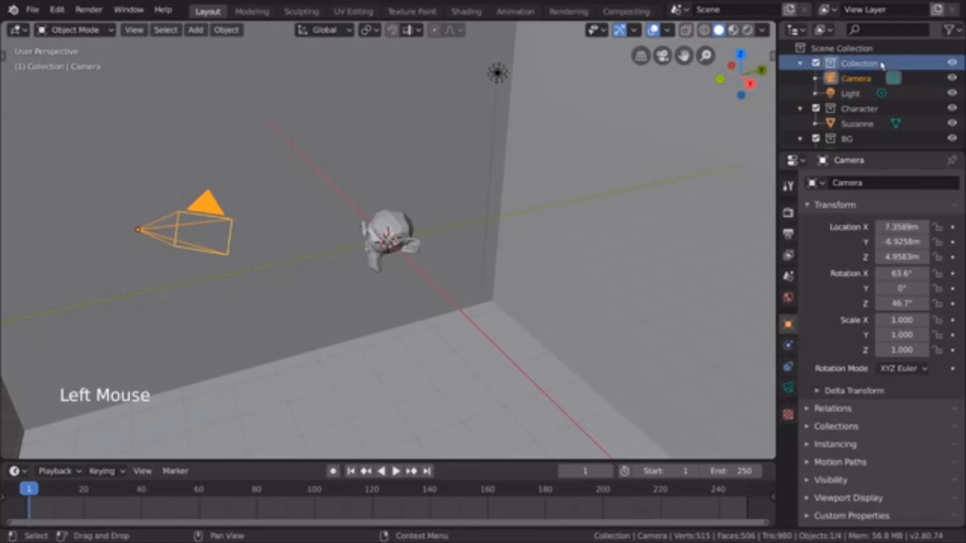
ctrl+click(878, 64)
text(Char/BG)
key(Return)
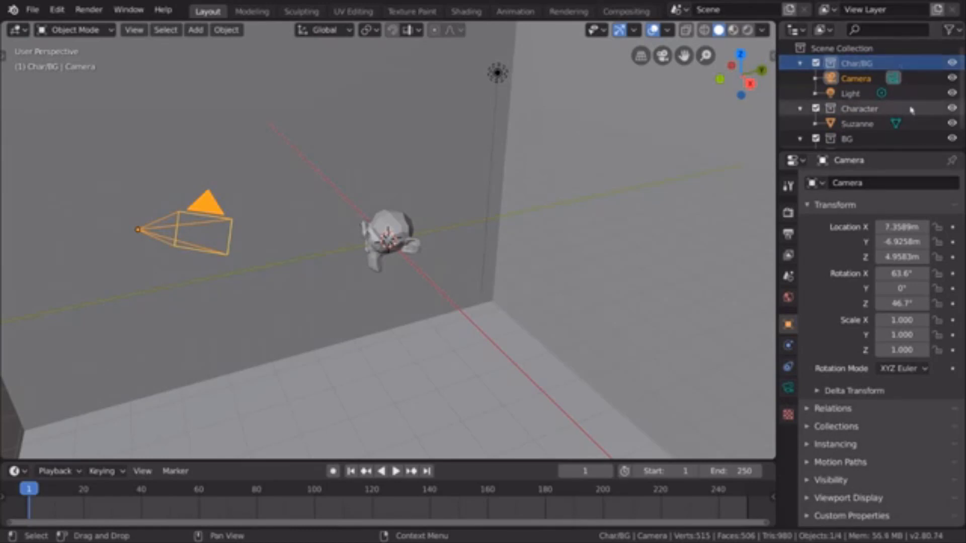
Step: Nest the Character and BG collections inside the Char/BG collection
click(871, 110)
drag(871, 112, 870, 64)
click(853, 143)
drag(853, 143, 860, 70)
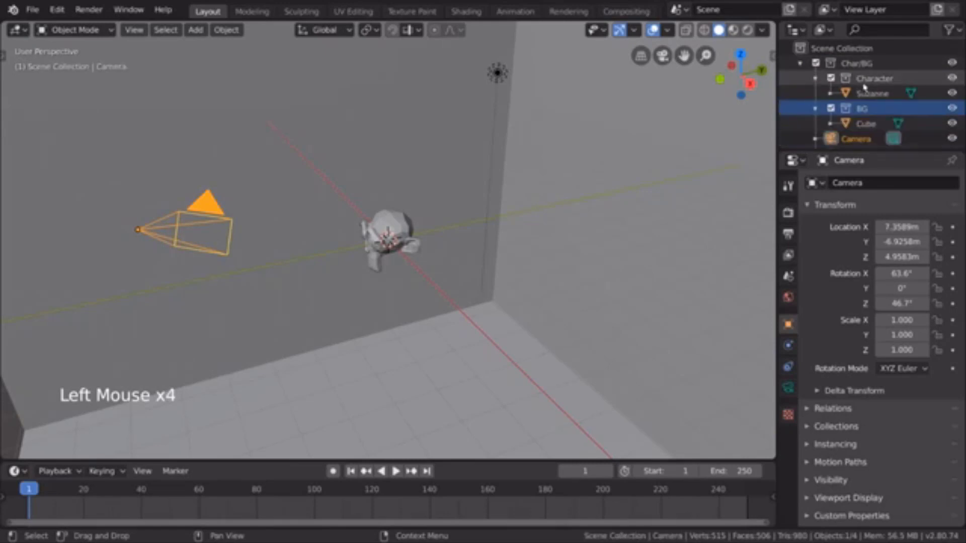
Step: Exclude the parent Char/BG collection from the view layer and include it again
scroll(825, 61, down, 1)
click(816, 48)
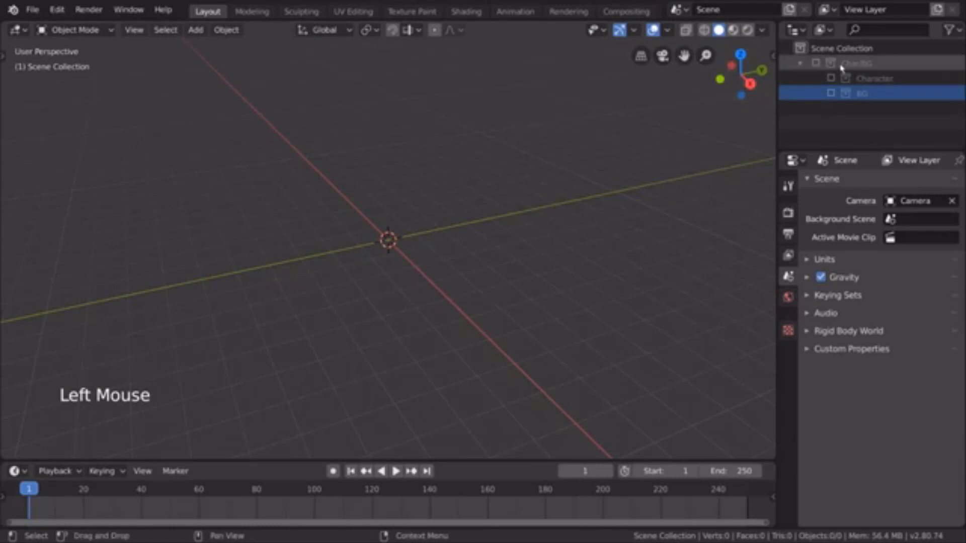
click(816, 63)
scroll(864, 92, down, 2)
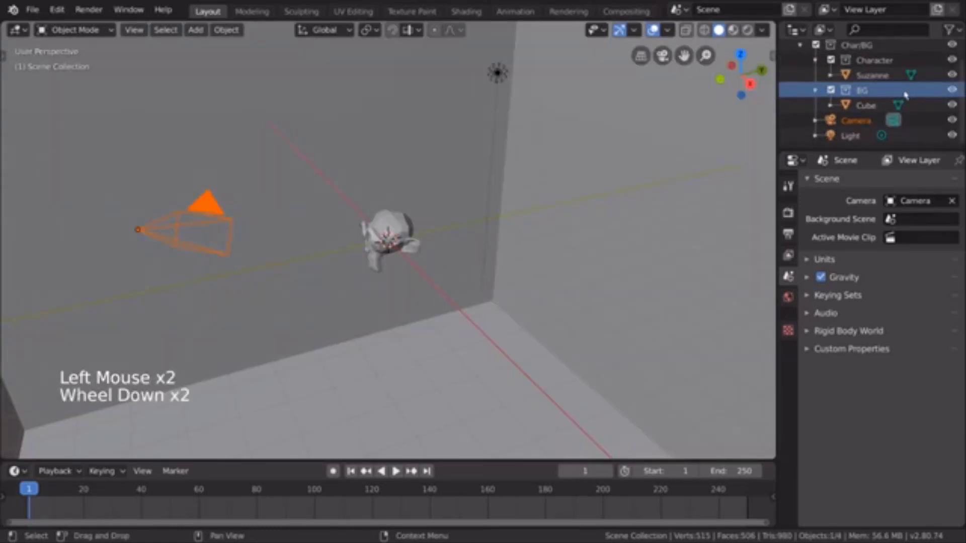
Step: Exclude and re-include the nested Character collection, and do the same with the nested BG collection
click(865, 61)
click(831, 60)
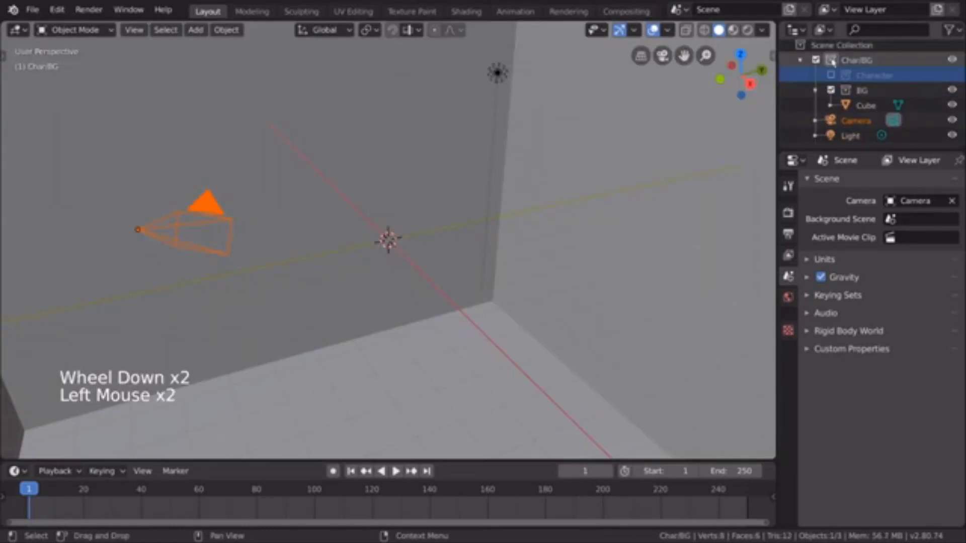
click(831, 75)
click(831, 105)
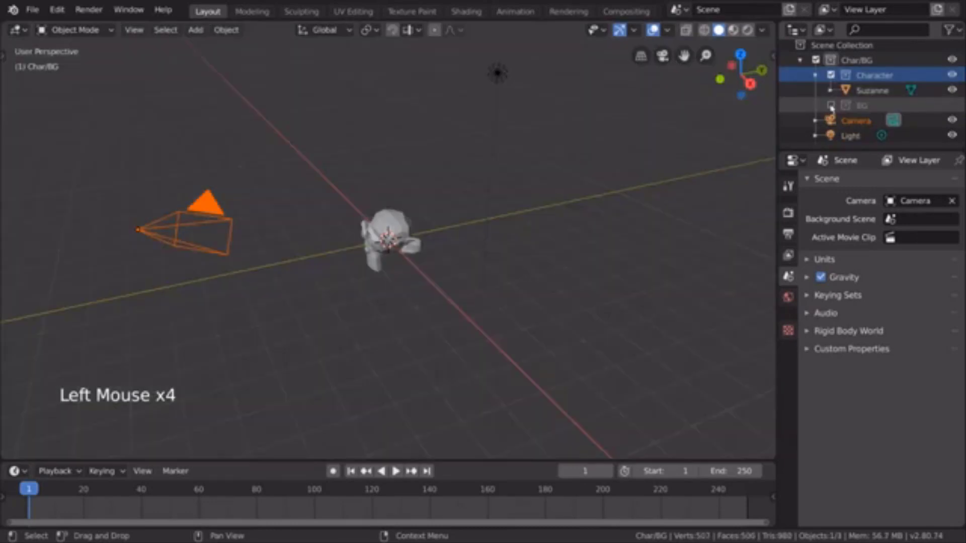
click(832, 106)
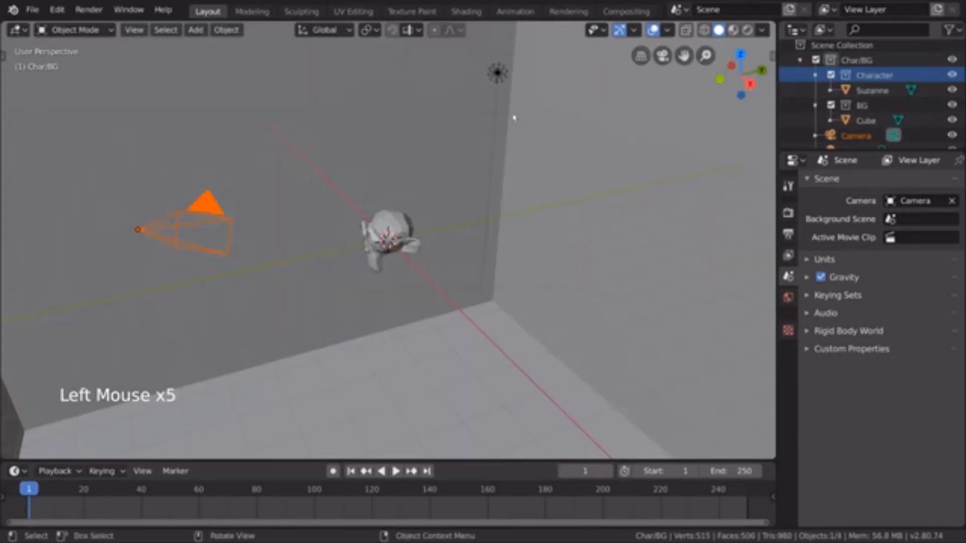
Step: Select the light and camera in the viewport, and switch the BG and Character collections off and on in turn
click(498, 74)
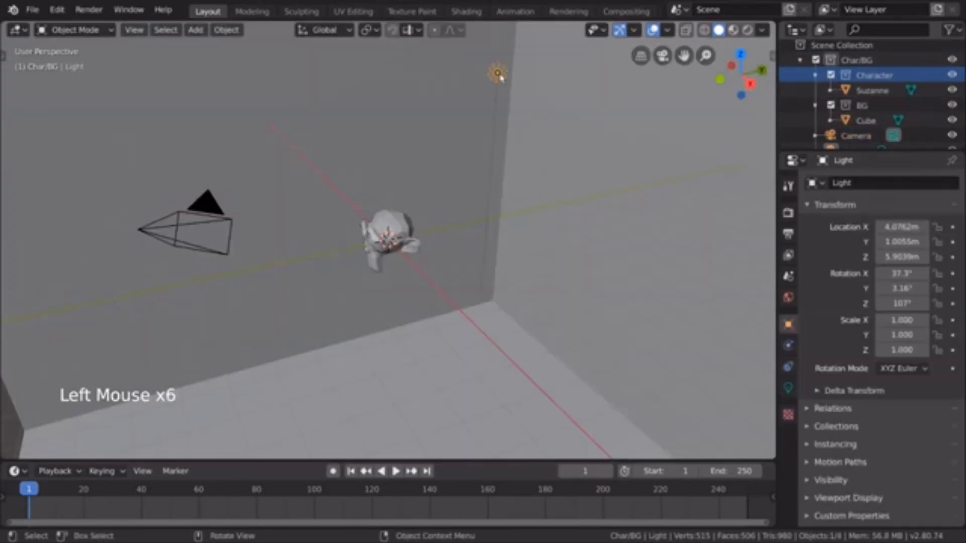
shift+click(222, 227)
click(832, 106)
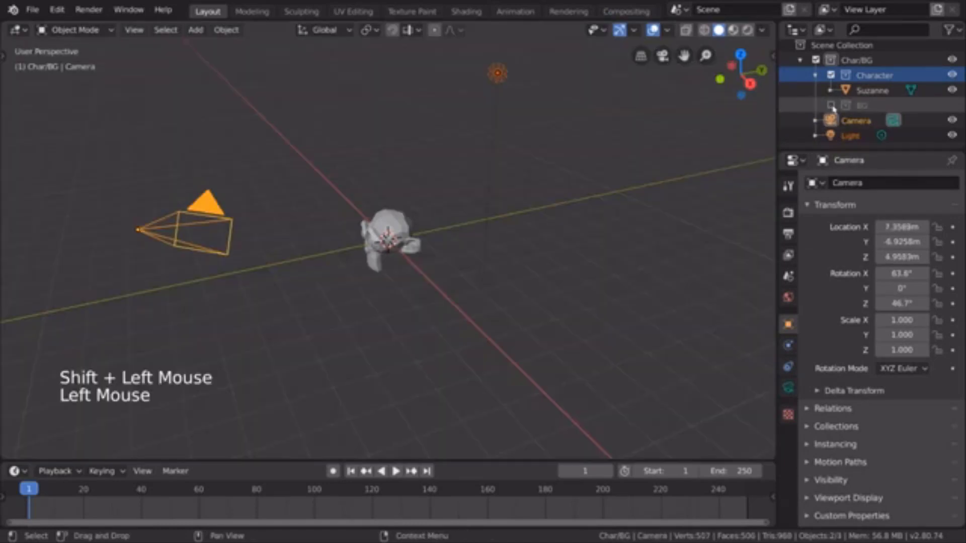
click(832, 106)
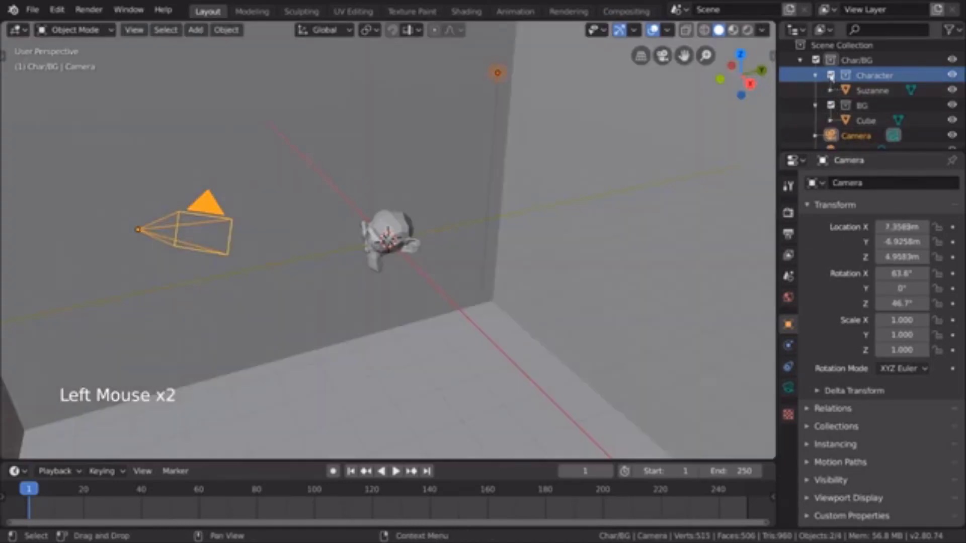
click(831, 76)
click(832, 76)
click(832, 105)
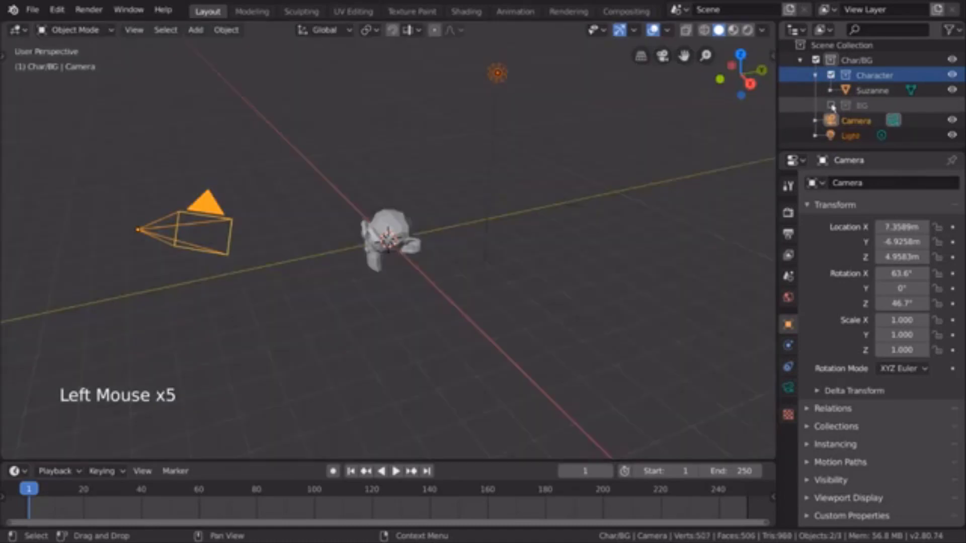
click(832, 105)
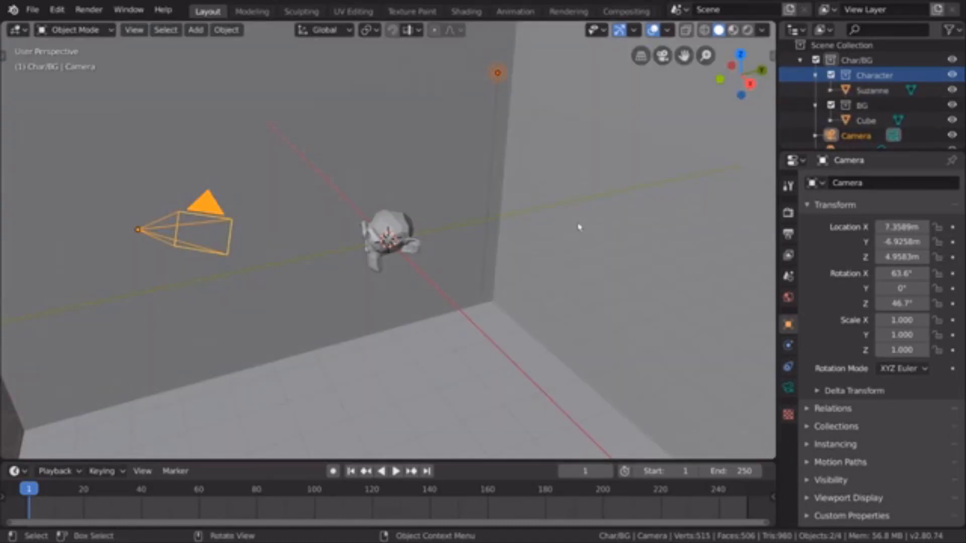
Step: Select only the camera and link it to the Character collection while keeping it in Char/BG
click(214, 207)
key(shift+m)
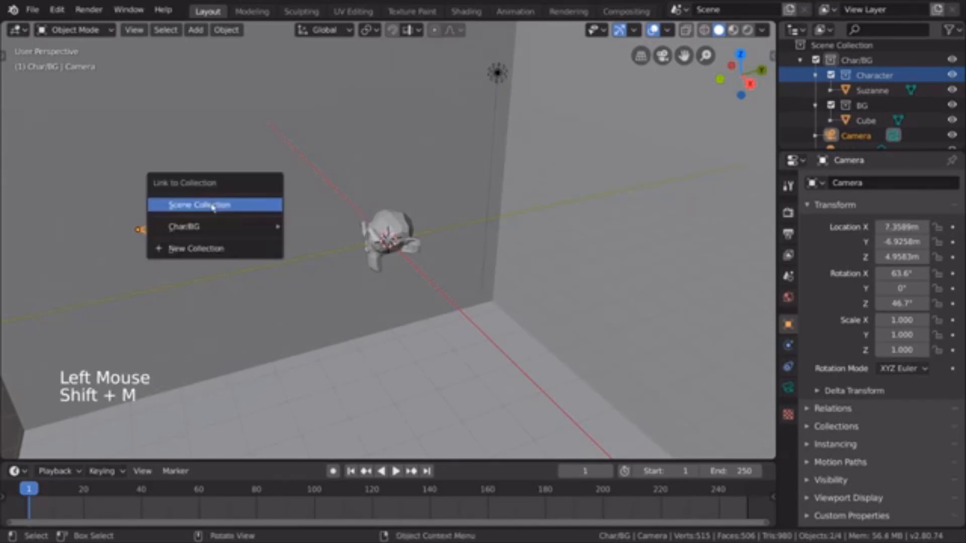
mouse_move(216, 227)
click(345, 248)
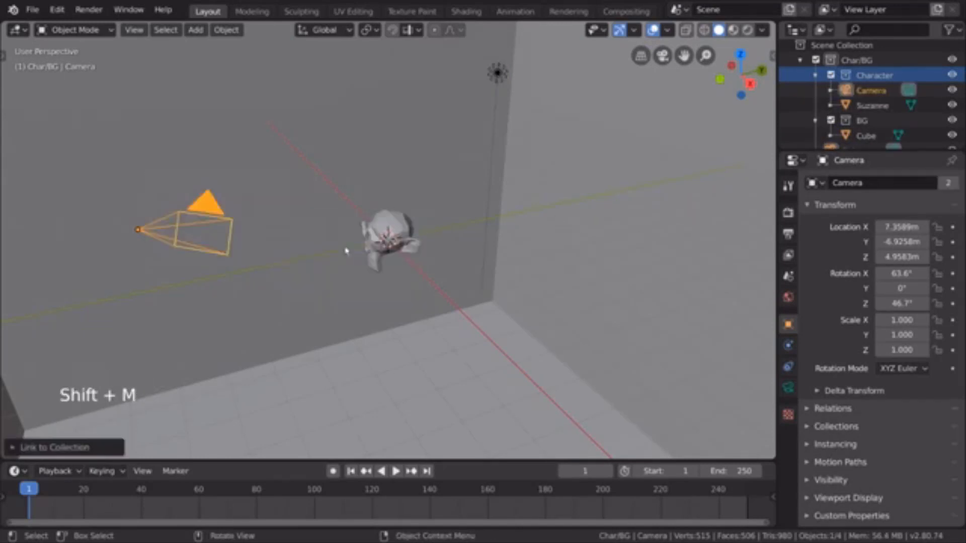
scroll(878, 104, down, 2)
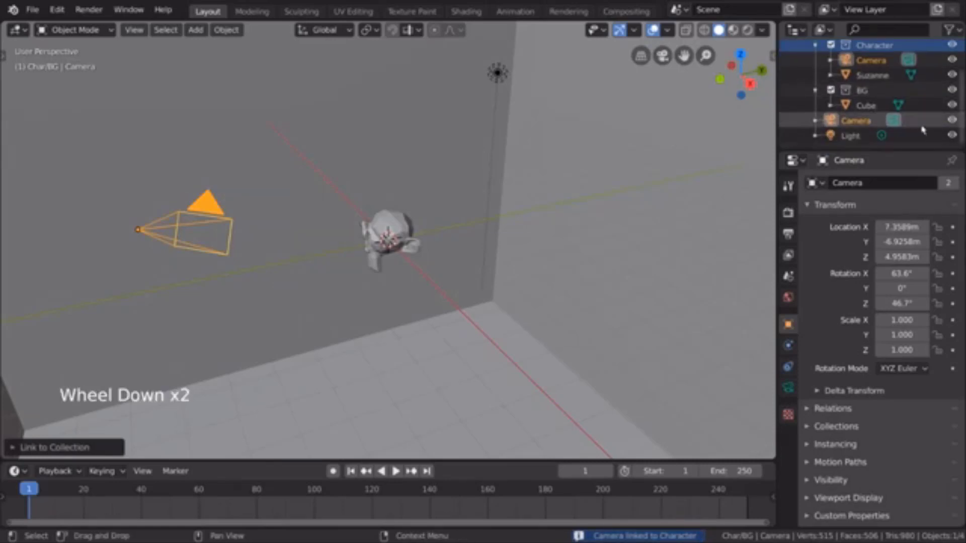
Step: Hide and show the camera from its Char/BG entry and again from its linked entry in the Character collection
click(951, 121)
click(951, 121)
click(878, 64)
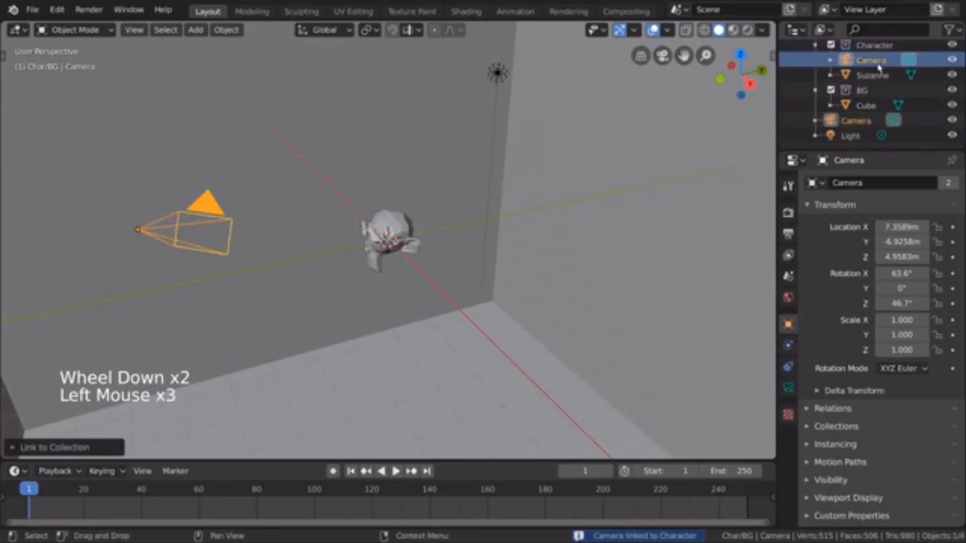
click(865, 121)
click(881, 63)
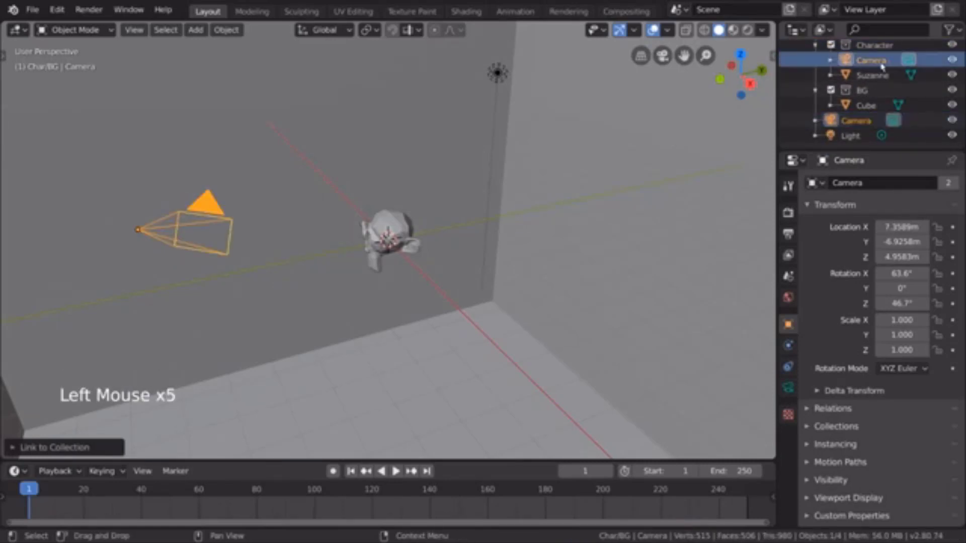
click(953, 61)
click(953, 61)
click(953, 60)
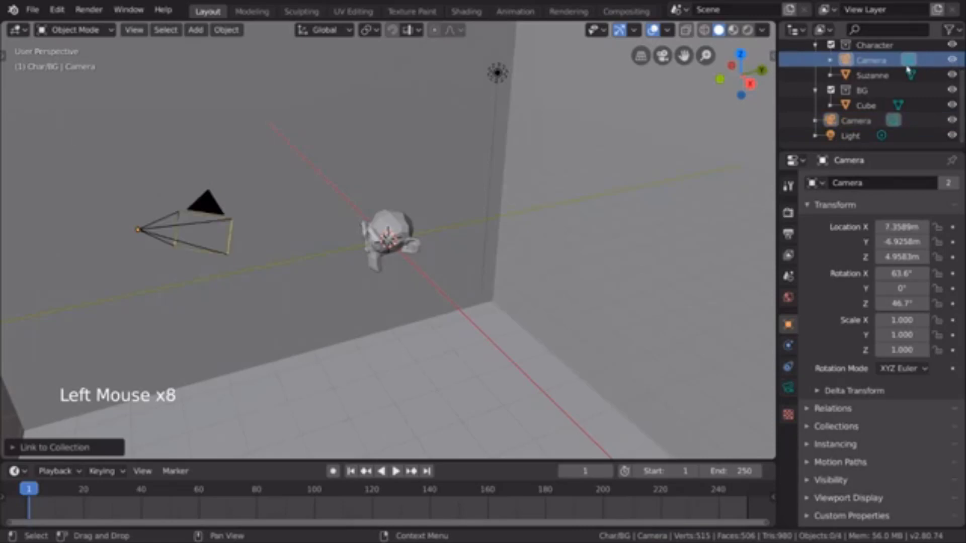
Step: Unlink the camera from the Character collection, leaving it only in Char/BG
right_click(873, 69)
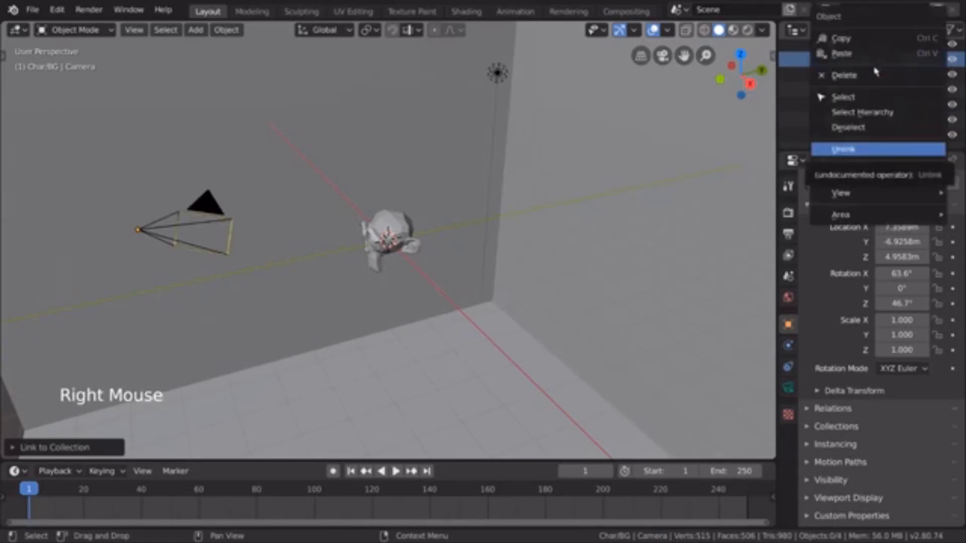
click(894, 150)
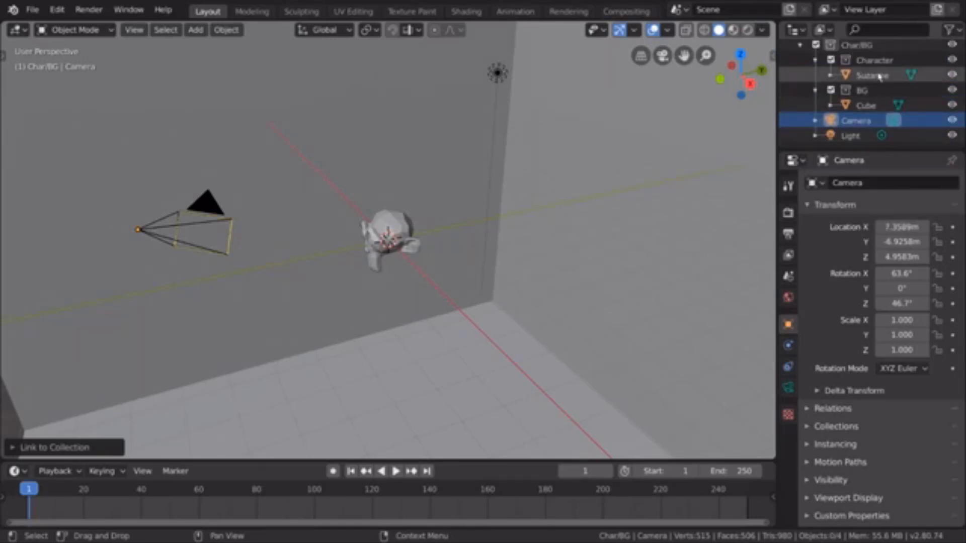
scroll(880, 76, up, 2)
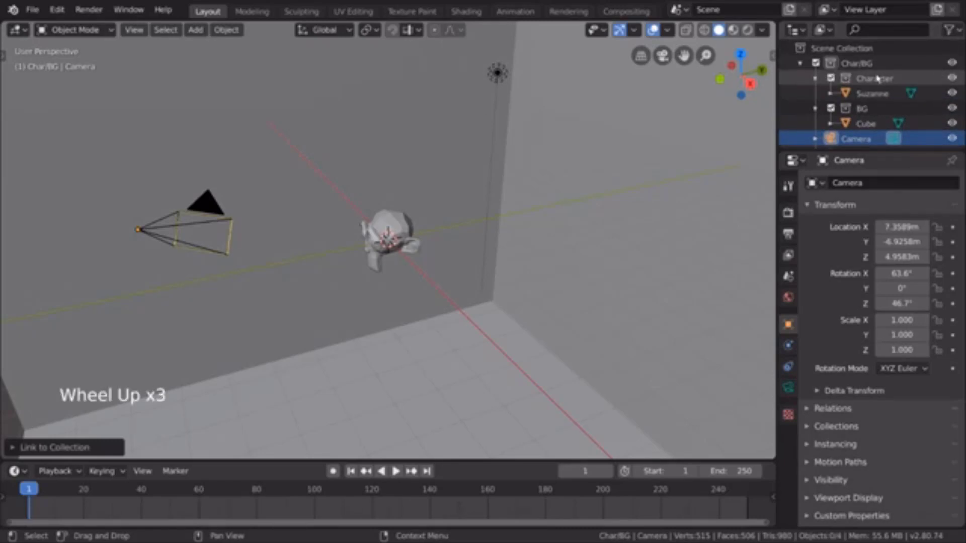
scroll(877, 78, down, 2)
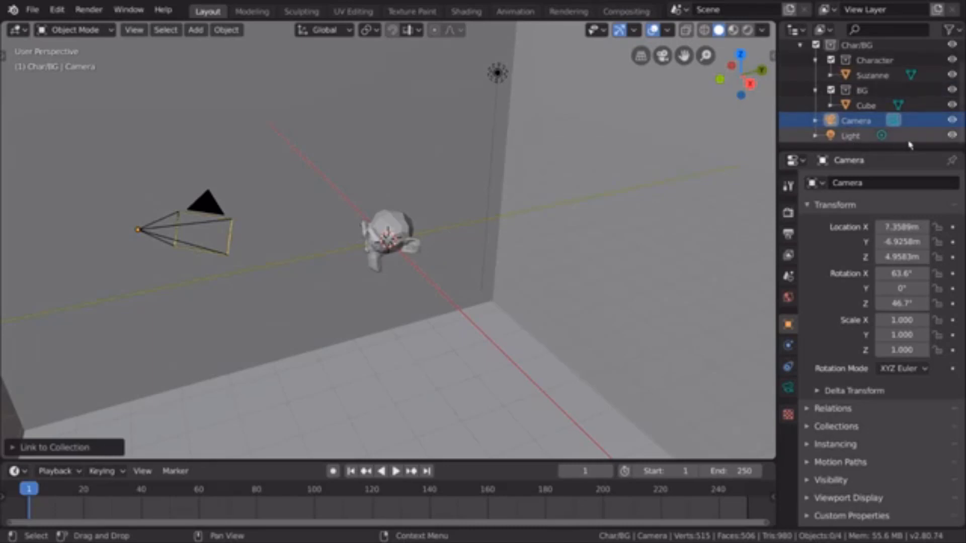
Step: Collapse the nested BG and Character collections in the outliner, and collapse their parent Char/BG collection
click(815, 91)
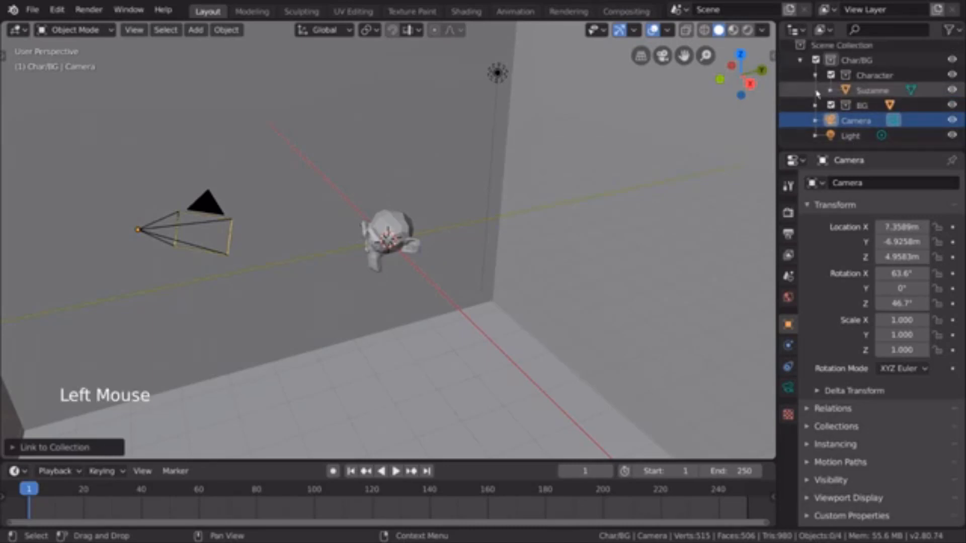
click(816, 75)
scroll(815, 76, up, 1)
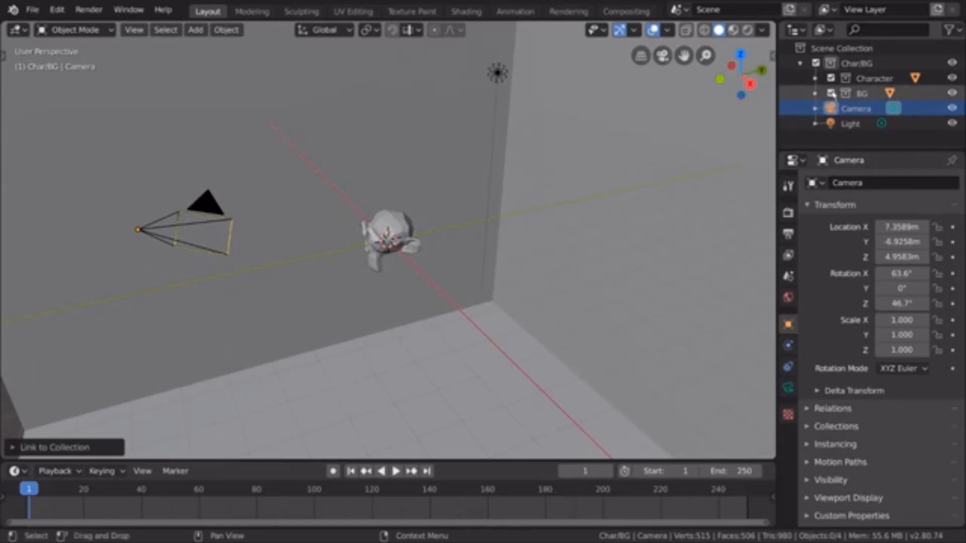
click(816, 94)
click(816, 93)
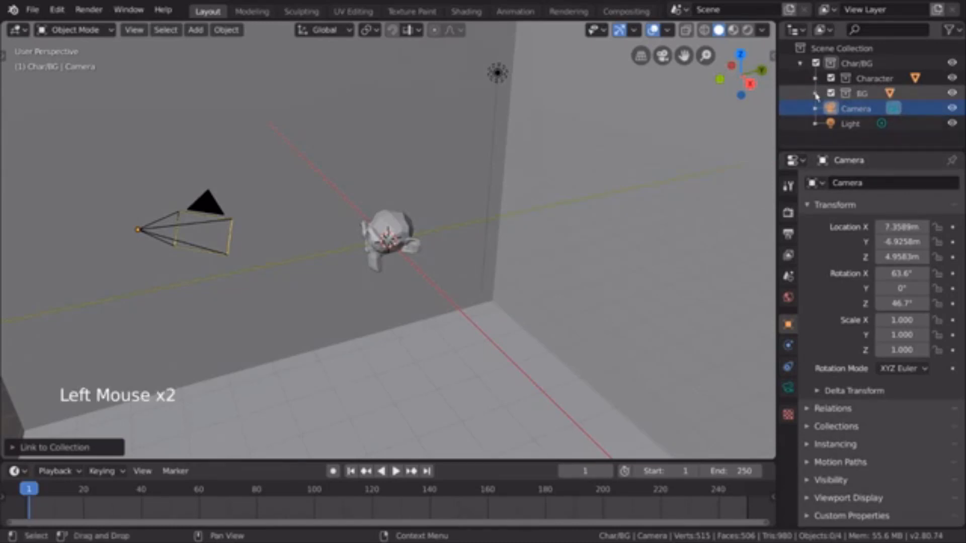
click(815, 79)
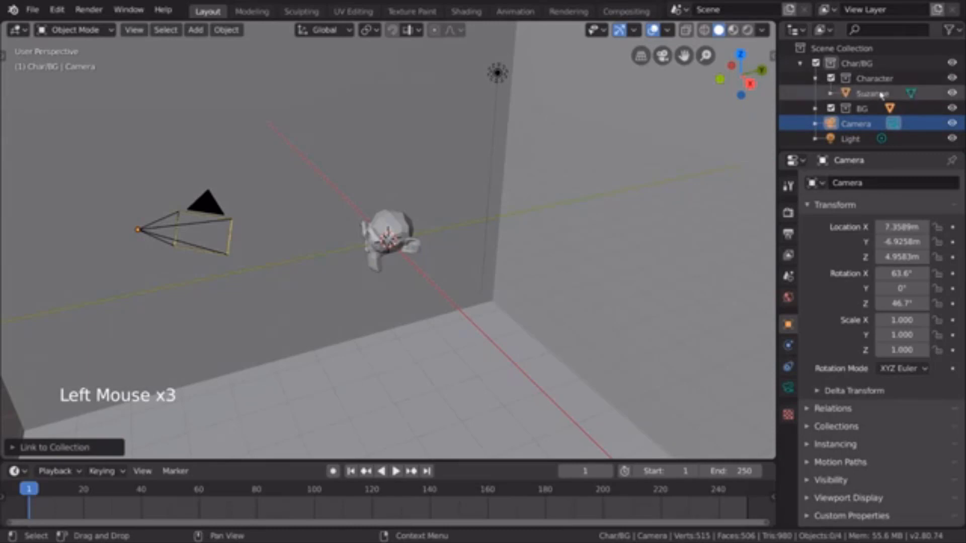
click(815, 78)
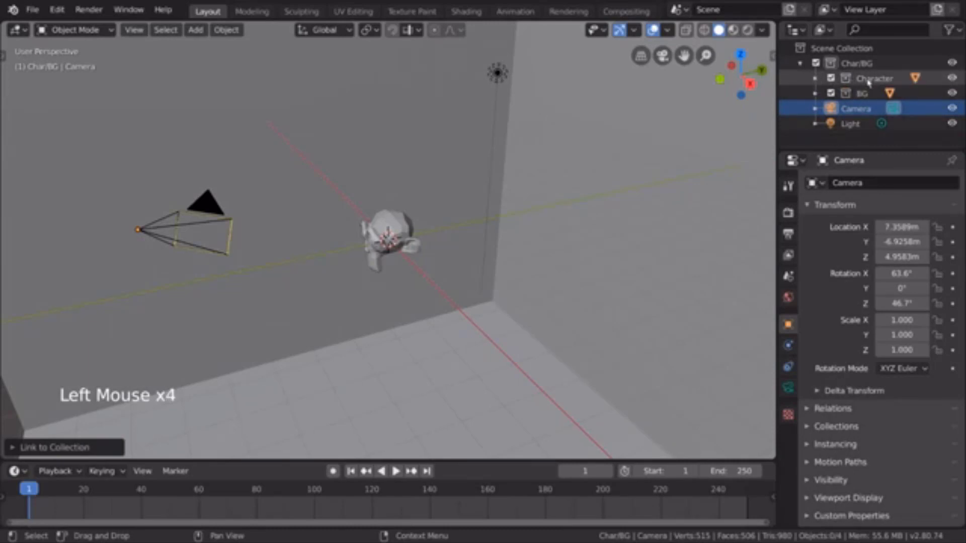
click(801, 64)
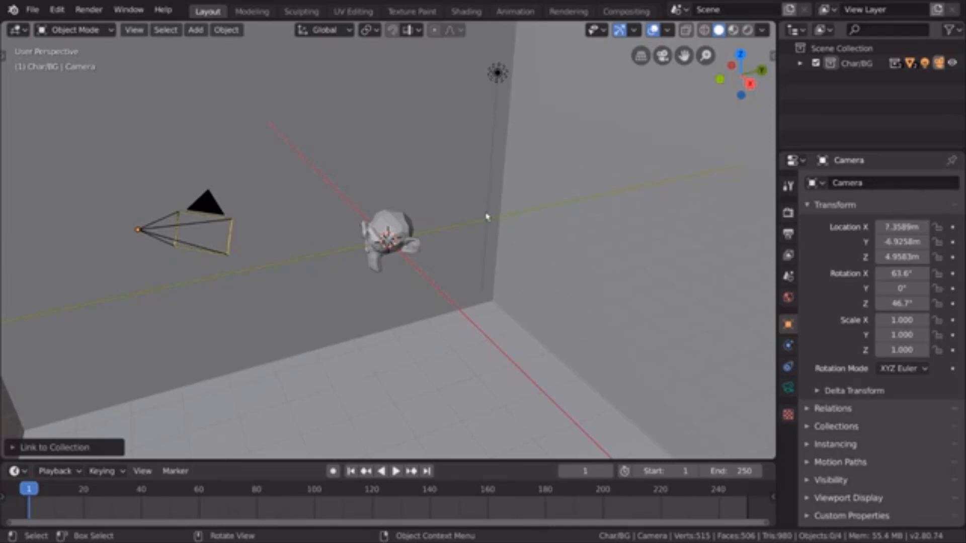
Step: Delete the Char/BG collection without its contents, and expand the BG and Character collections in the outliner
click(871, 65)
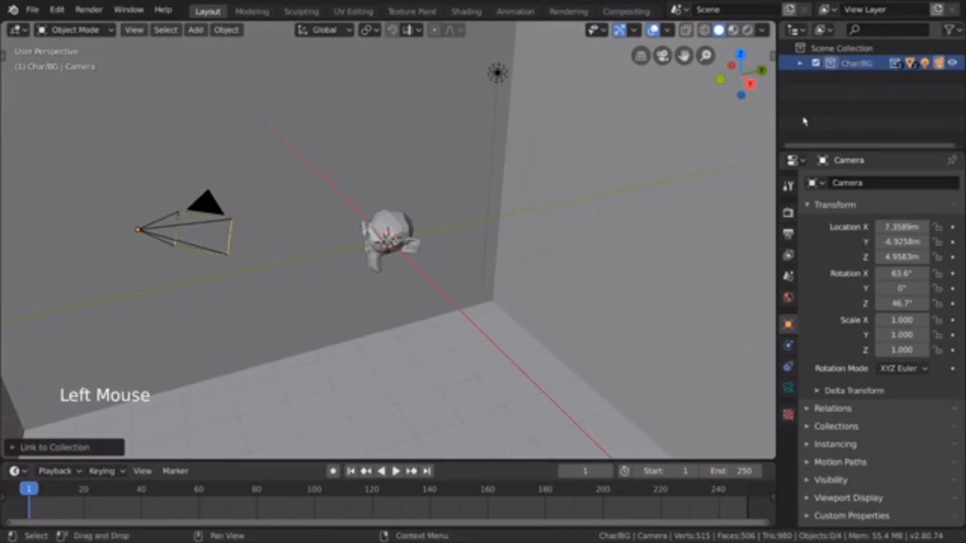
key(Delete)
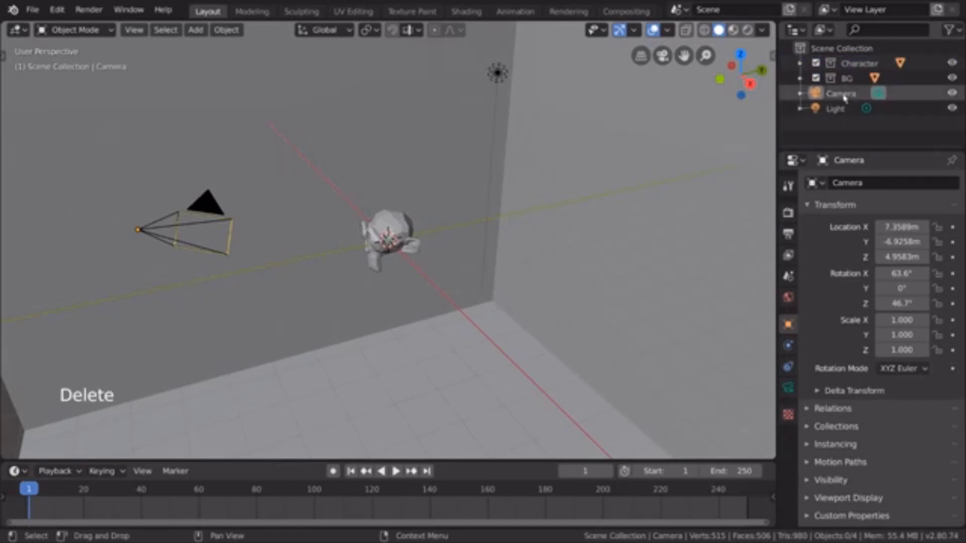
click(801, 78)
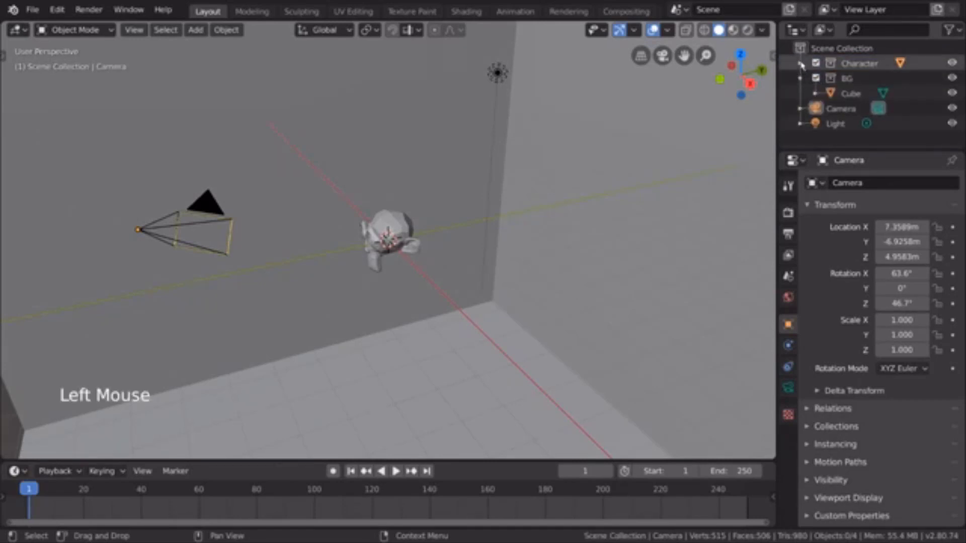
click(800, 64)
scroll(891, 88, down, 2)
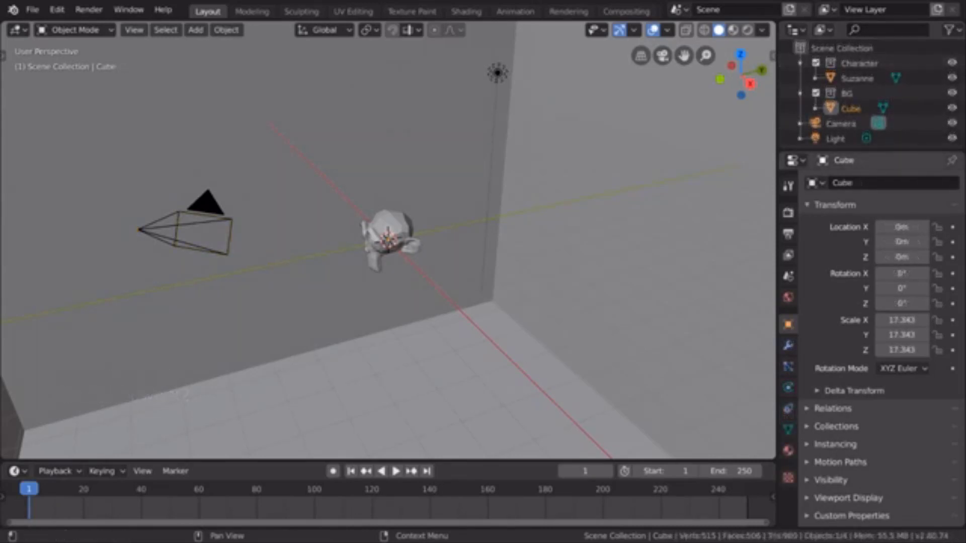
Step: Hide and show the Character collection, the BG collection and the camera in turn in the viewport
click(952, 64)
click(952, 64)
click(952, 93)
click(952, 94)
click(952, 124)
click(952, 124)
click(952, 94)
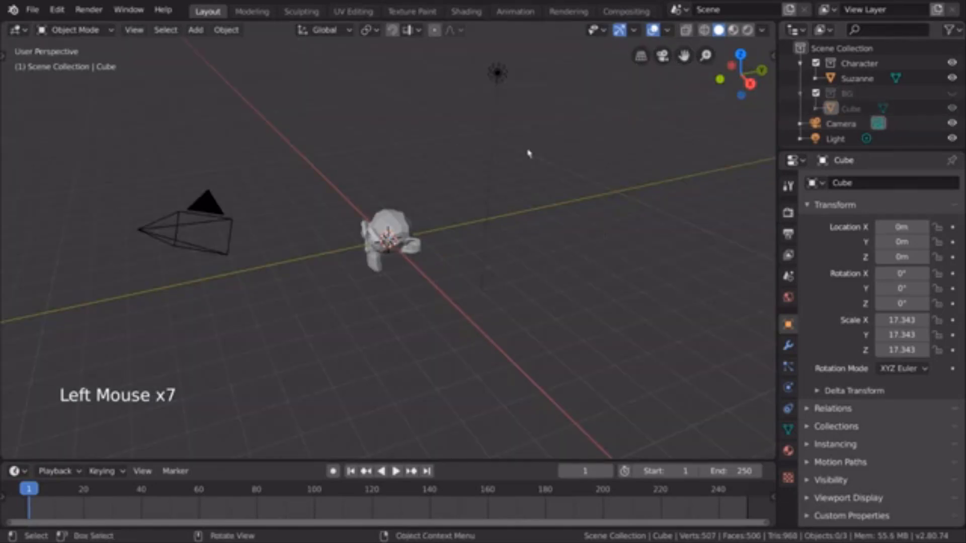
click(952, 94)
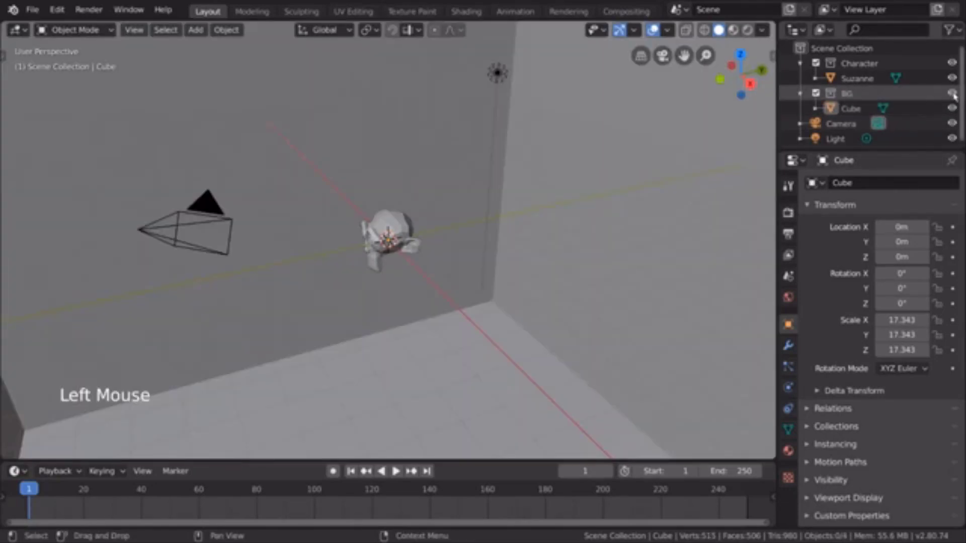
Step: Display the selectability and render toggles in the outliner, make the Character collection unselectable, and try selecting Suzanne in the viewport
click(949, 30)
click(828, 79)
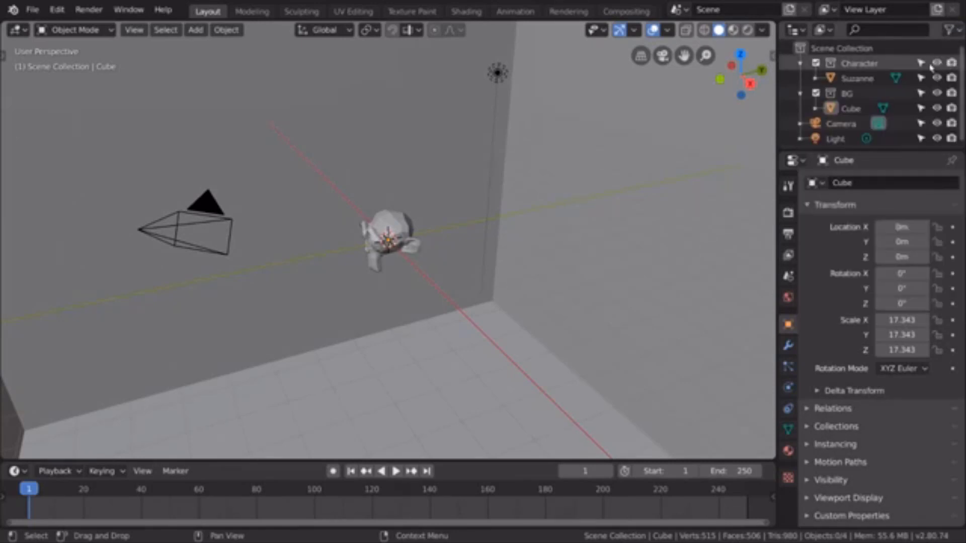
click(923, 64)
click(397, 223)
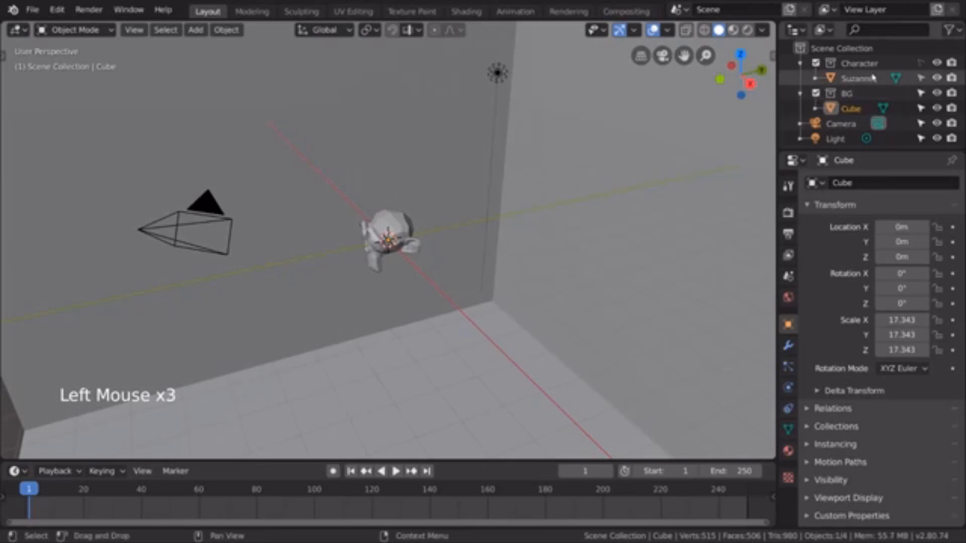